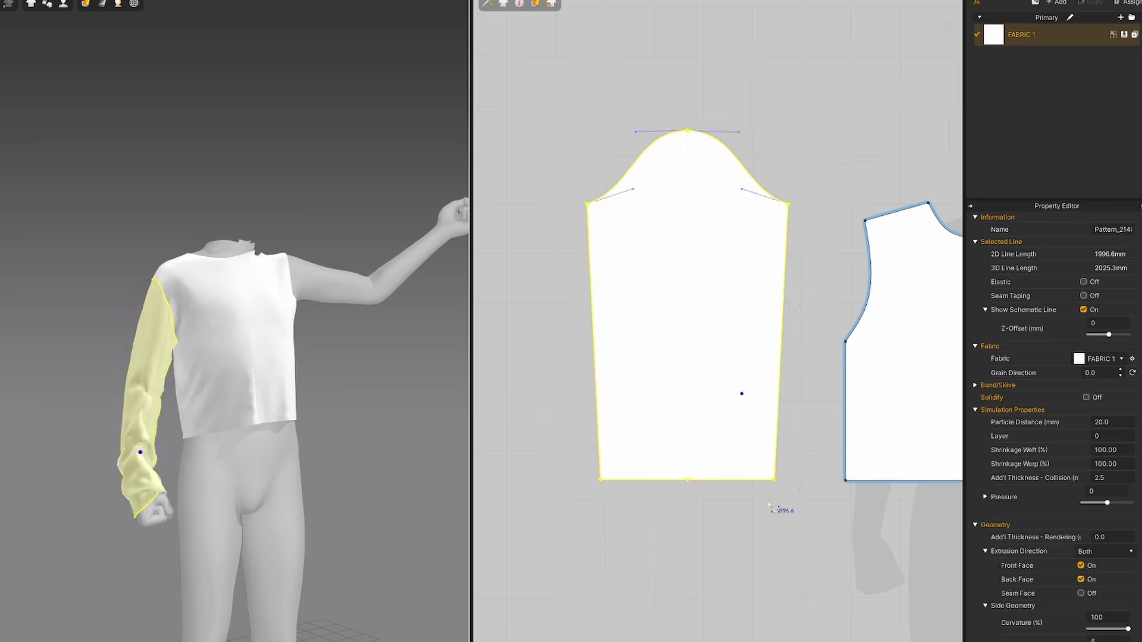
Step: Rotate and move the mirrored sleeve onto the avatar's raised arm with its cap at the armhole, and drape it over the arm
{"action": "left_click", "coordinate": [847, 322]}
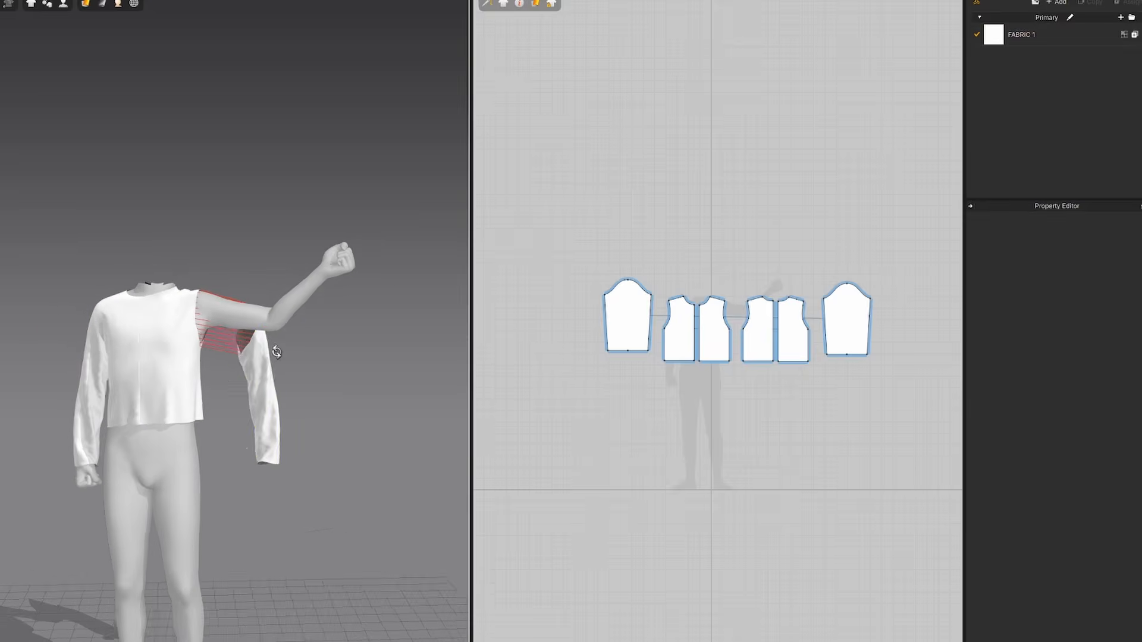
{"action": "left_click", "coordinate": [267, 362]}
{"action": "left_click", "coordinate": [581, 2]}
{"action": "left_click", "coordinate": [616, 4]}
{"action": "right_click", "coordinate": [841, 340]}
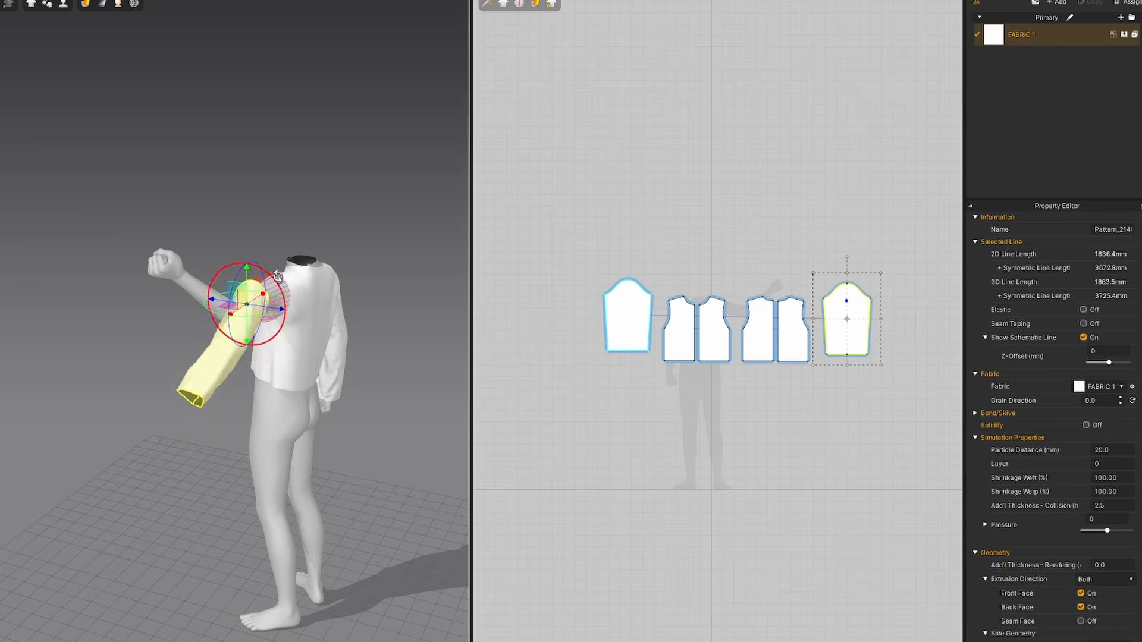
{"action": "right_click_drag", "start_coordinate": [277, 277], "coordinate": [229, 268]}
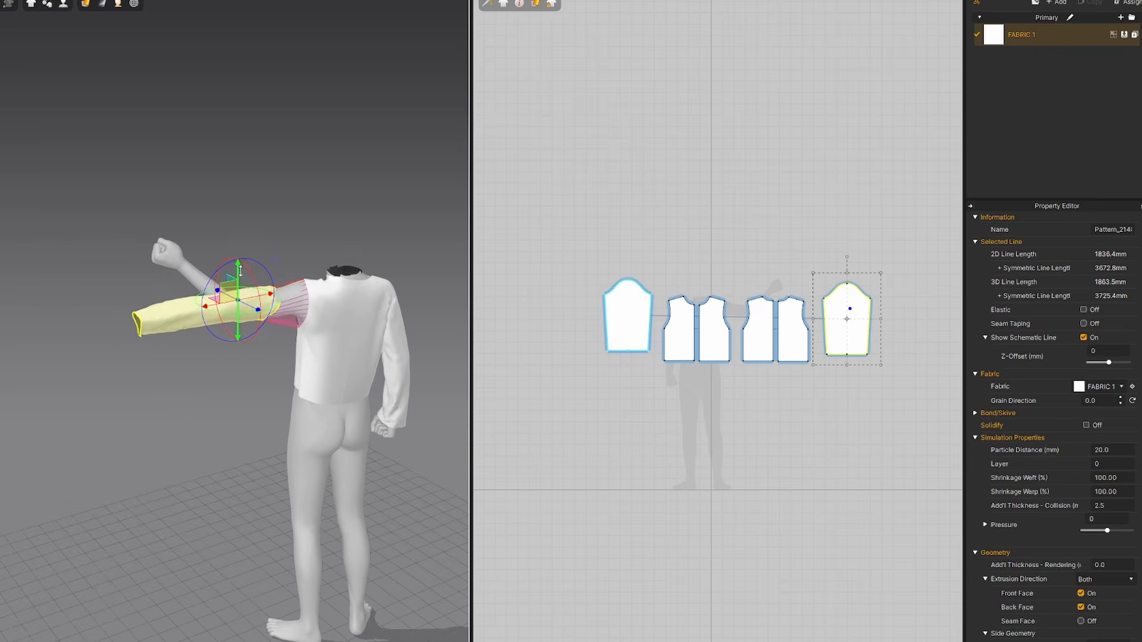
{"action": "right_click_drag", "start_coordinate": [286, 285], "coordinate": [262, 319]}
{"action": "left_click_drag", "start_coordinate": [217, 385], "coordinate": [297, 201]}
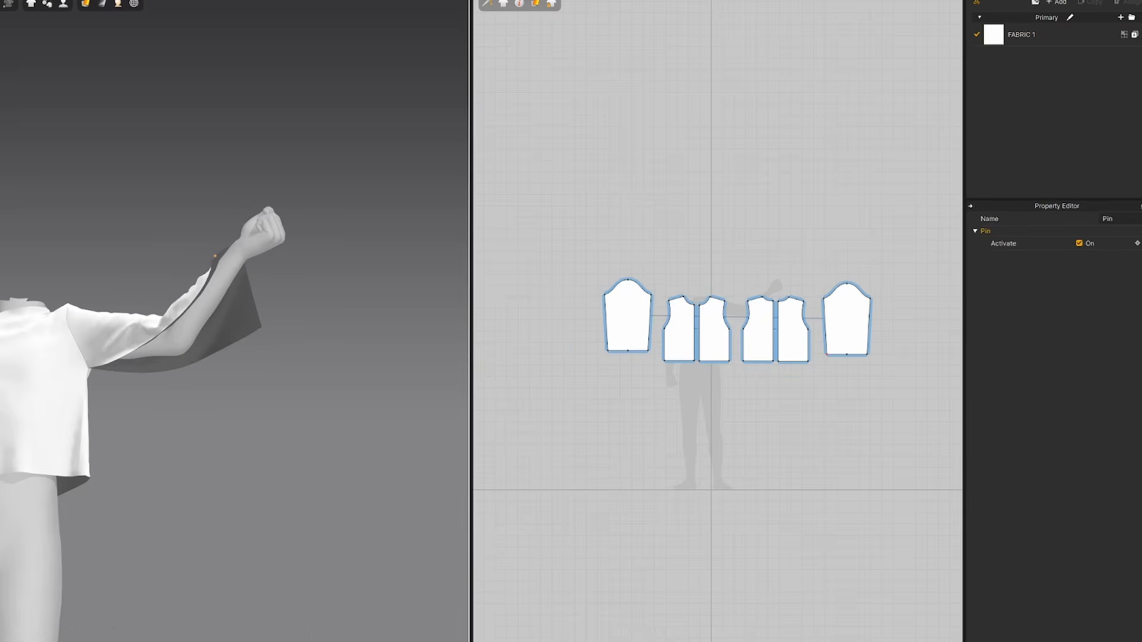
Step: Sew the raised arm's sleeve closed along its underarm edges and pull the cloth into shape around the arm
{"action": "left_click", "coordinate": [585, 4]}
{"action": "left_click", "coordinate": [603, 20]}
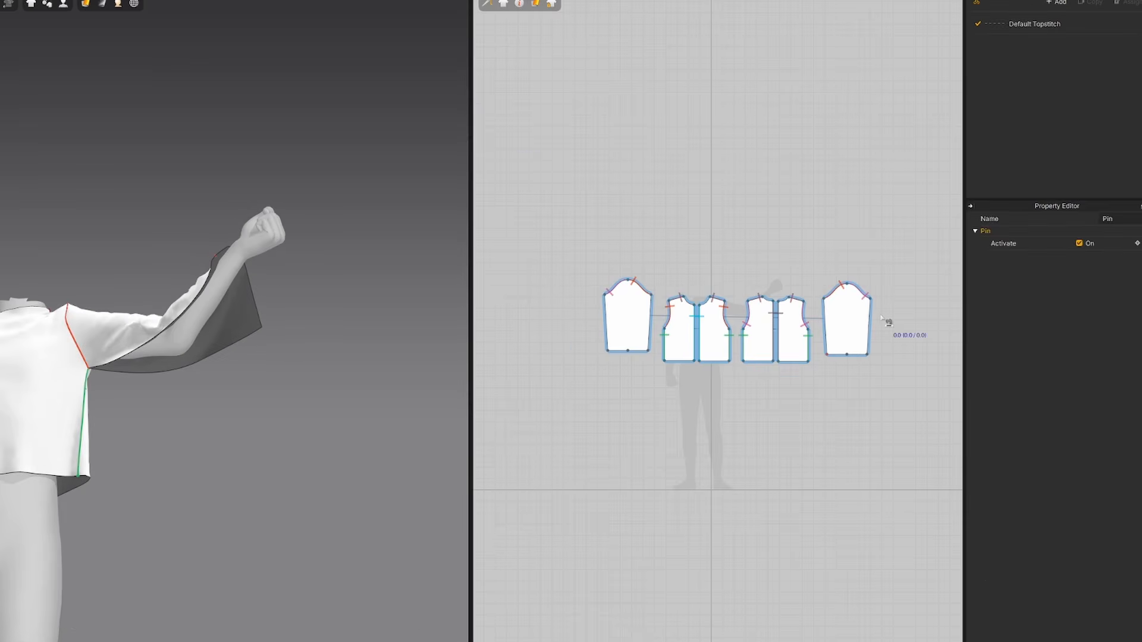
{"action": "left_click", "coordinate": [219, 318]}
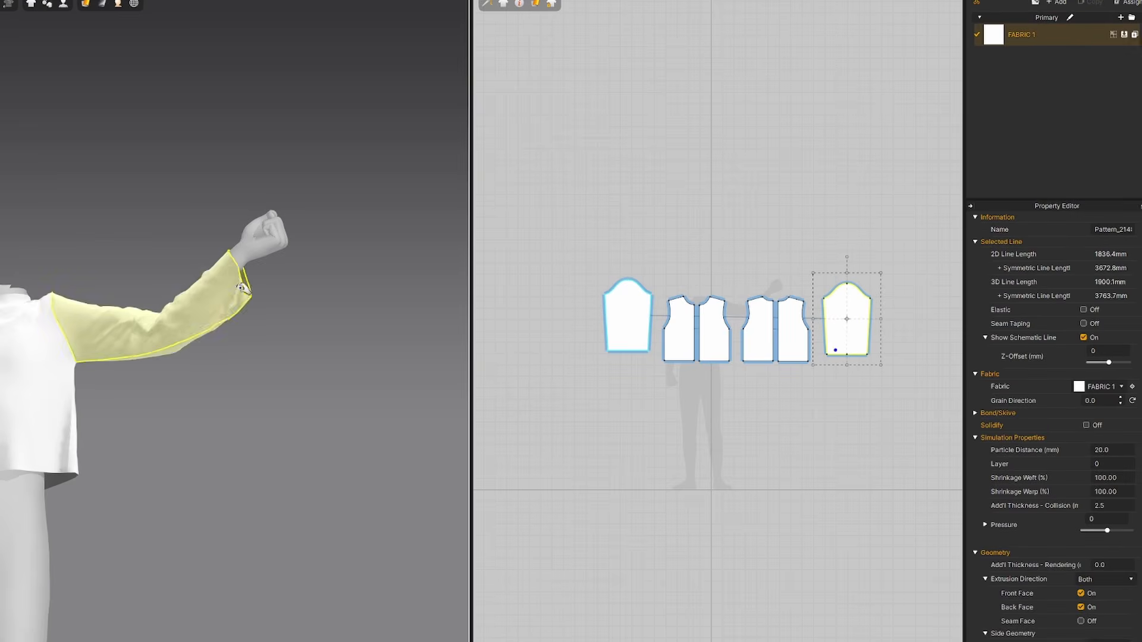
{"action": "right_click_drag", "start_coordinate": [219, 318], "coordinate": [178, 286]}
{"action": "middle_click_drag", "start_coordinate": [122, 316], "coordinate": [249, 316]}
{"action": "right_click_drag", "start_coordinate": [249, 316], "coordinate": [238, 333]}
{"action": "left_click_drag", "start_coordinate": [212, 300], "coordinate": [241, 314]}
Step: Draw a rectangular collar pattern about 433 by 169 mm above the front bodice and position it in front of the avatar's neck
{"action": "left_click", "coordinate": [184, 375]}
{"action": "middle_click_drag", "start_coordinate": [183, 375], "coordinate": [287, 375]}
{"action": "right_click_drag", "start_coordinate": [288, 375], "coordinate": [311, 451]}
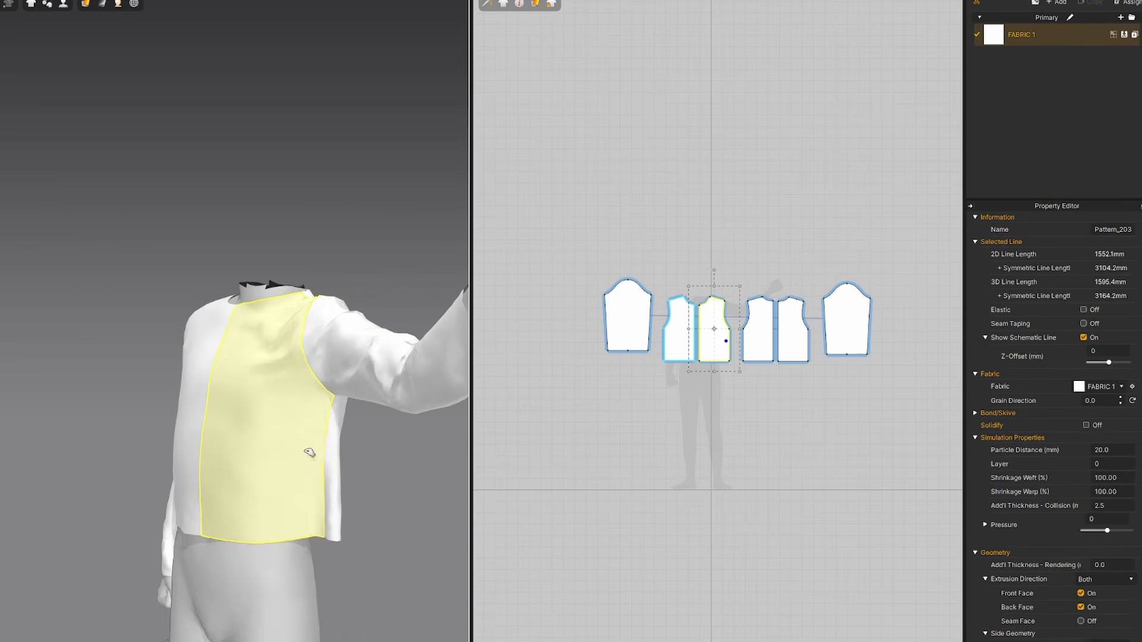
{"action": "scroll", "coordinate": [678, 277], "scroll_direction": "up", "scroll_amount": 3}
{"action": "middle_click_drag", "start_coordinate": [678, 280], "coordinate": [600, 282]}
{"action": "key", "text": "s"}
{"action": "left_click_drag", "start_coordinate": [621, 209], "coordinate": [706, 243]}
{"action": "scroll", "coordinate": [239, 243], "scroll_direction": "down", "scroll_amount": 1}
{"action": "scroll", "coordinate": [240, 243], "scroll_direction": "down", "scroll_amount": 1}
{"action": "left_click", "coordinate": [234, 110]}
{"action": "left_click_drag", "start_coordinate": [237, 81], "coordinate": [236, 196]}
{"action": "right_click_drag", "start_coordinate": [237, 196], "coordinate": [244, 268]}
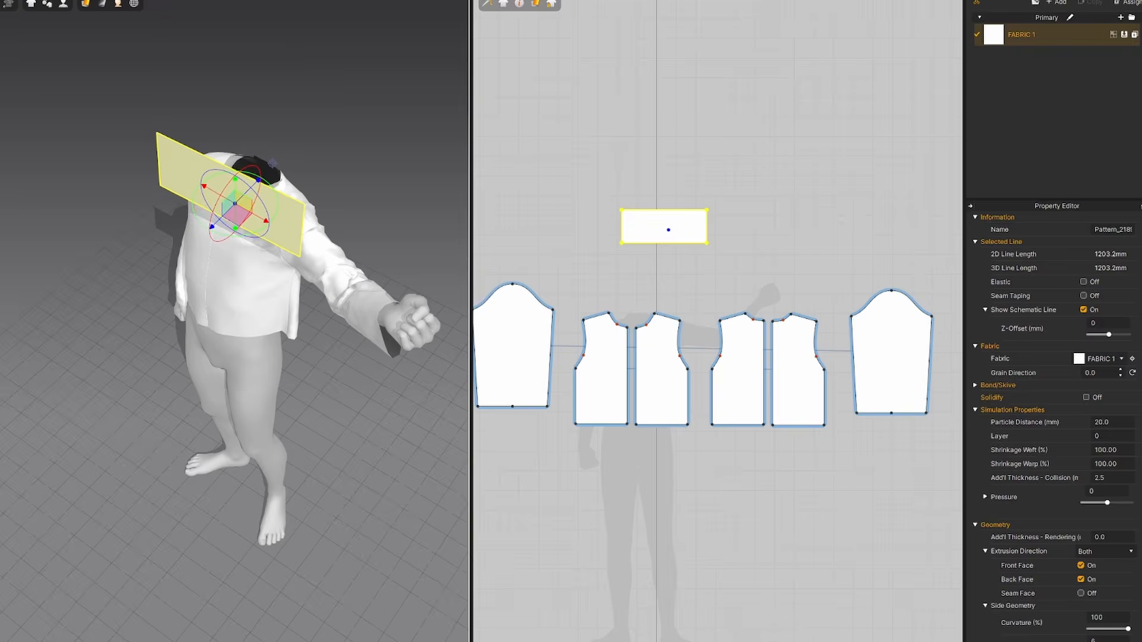
Step: Pin the collar near its upper corners, simulate, and pull the corners back around the neck over the shoulders
{"action": "left_click", "coordinate": [244, 155]}
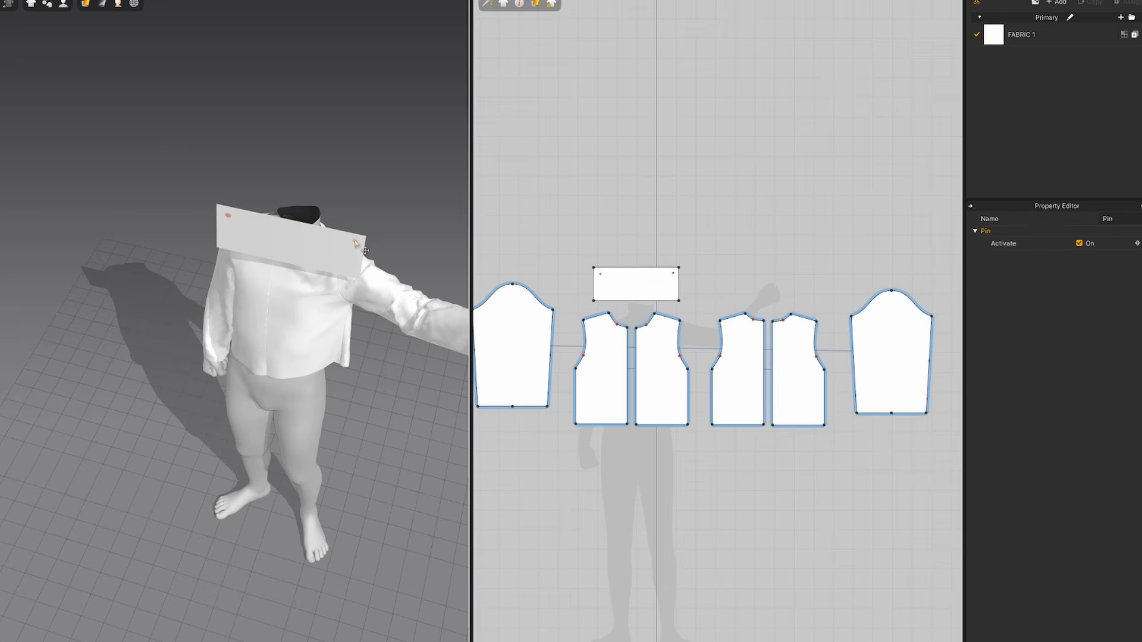
{"action": "key", "text": "space"}
{"action": "right_click_drag", "start_coordinate": [355, 242], "coordinate": [331, 279]}
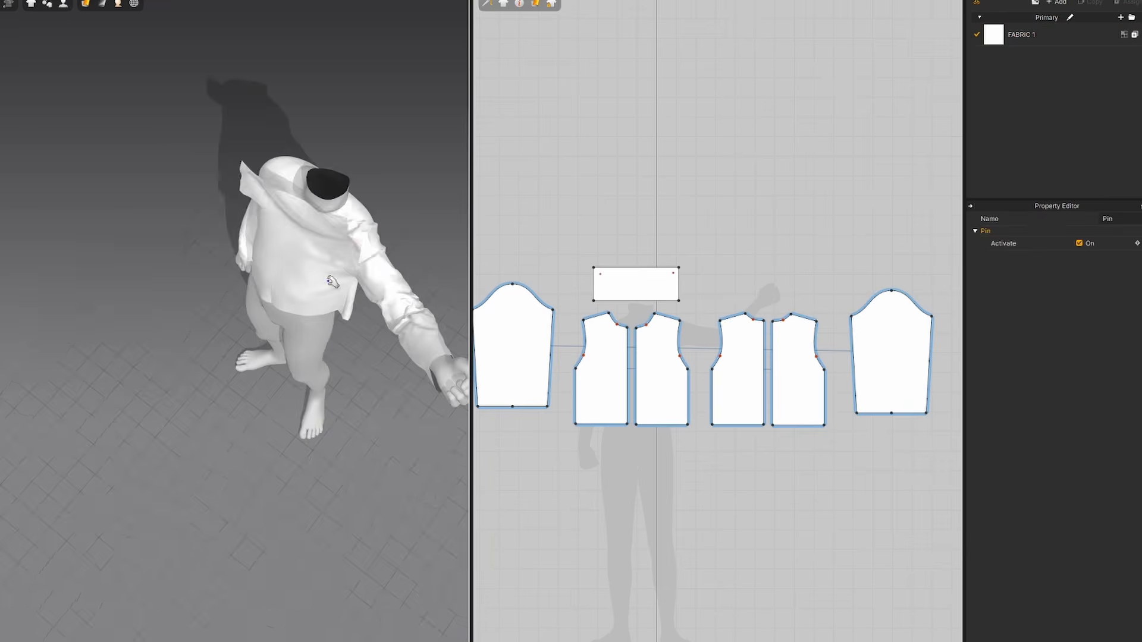
{"action": "left_click_drag", "start_coordinate": [257, 177], "coordinate": [306, 159]}
{"action": "left_click", "coordinate": [368, 209]}
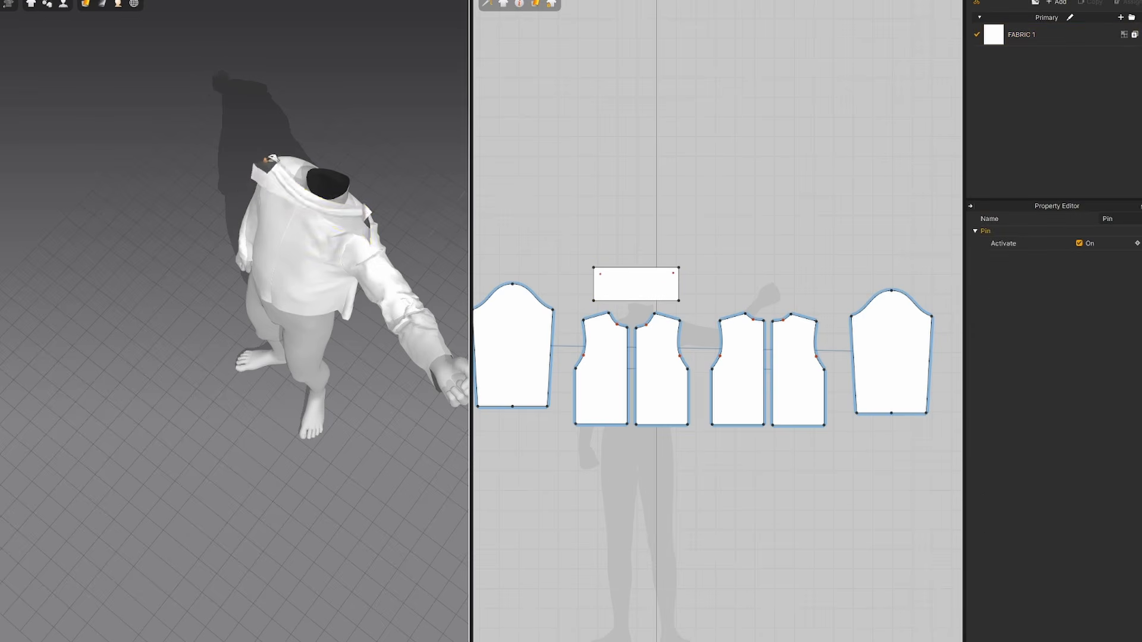
{"action": "right_click_drag", "start_coordinate": [367, 210], "coordinate": [439, 119]}
{"action": "middle_click_drag", "start_coordinate": [437, 100], "coordinate": [373, 192]}
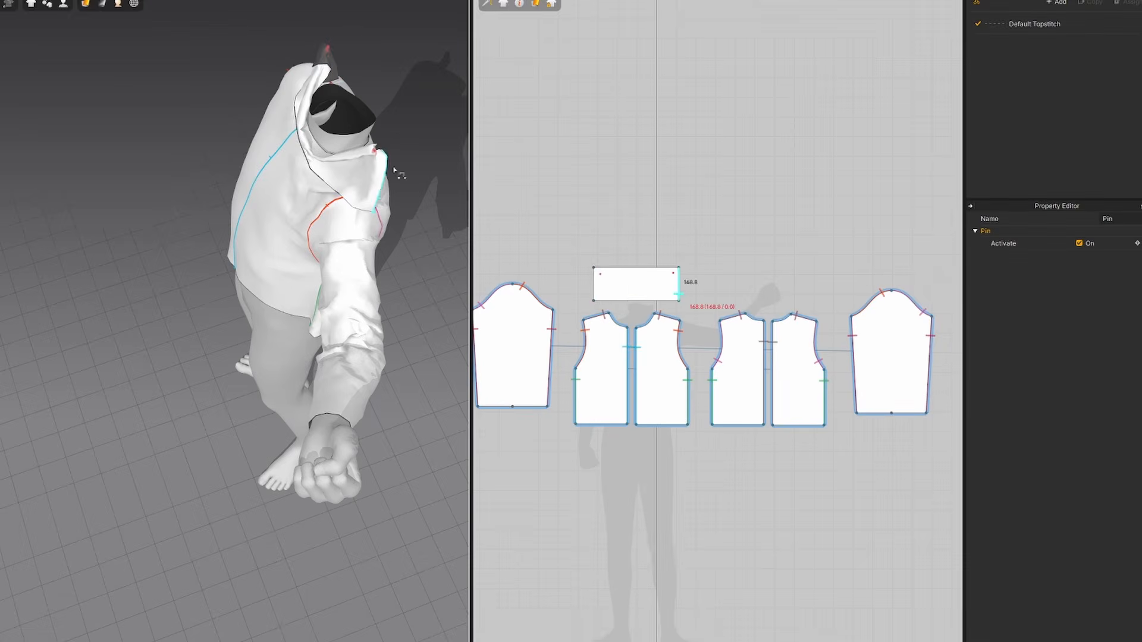
Step: Sew the collar's two short ends together behind the neck and simulate
{"action": "left_click", "coordinate": [334, 52]}
{"action": "left_click", "coordinate": [384, 170]}
{"action": "right_click_drag", "start_coordinate": [384, 170], "coordinate": [524, 113]}
{"action": "key", "text": "space"}
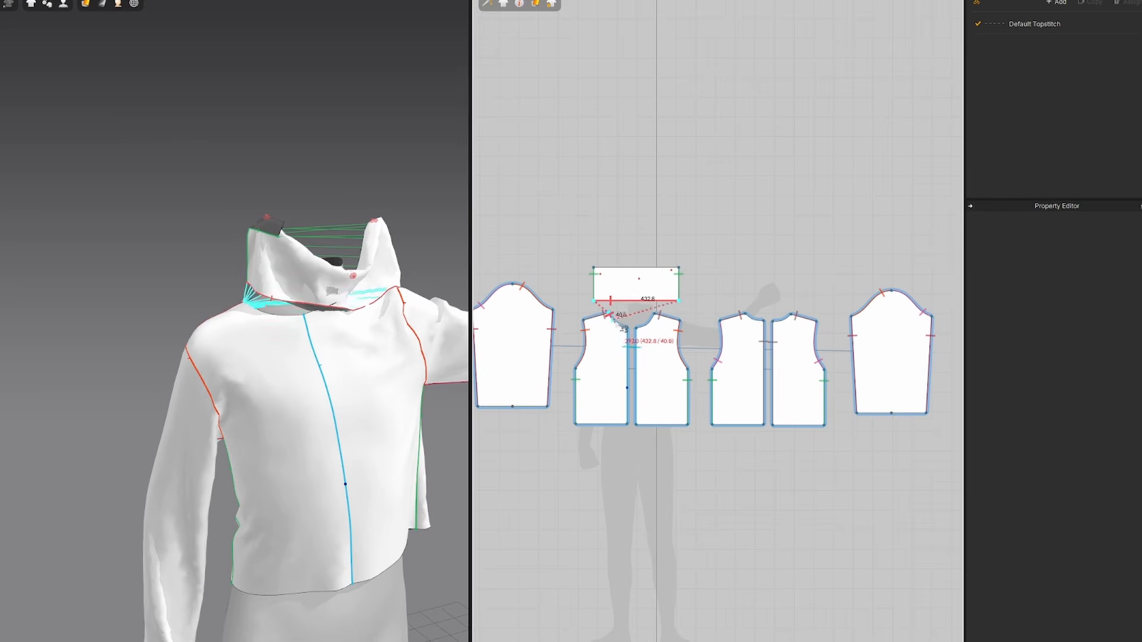
Step: Sew the collar's lower edge to both front neckline curves
{"action": "double_click", "coordinate": [622, 327]}
{"action": "key", "text": "ctrl+z"}
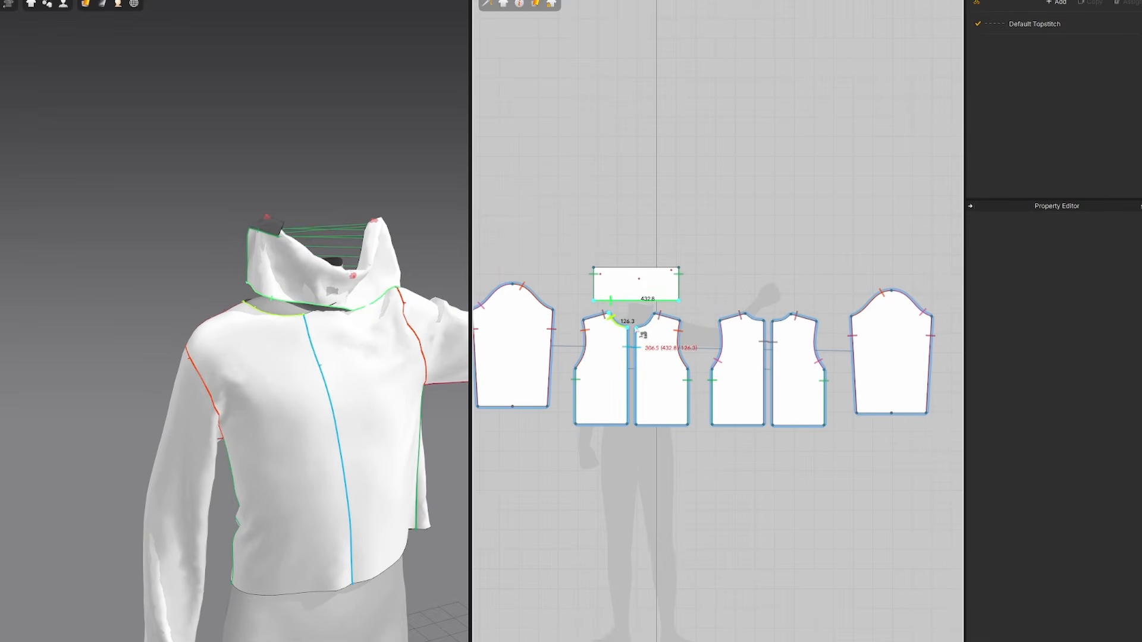
{"action": "double_click", "coordinate": [661, 322]}
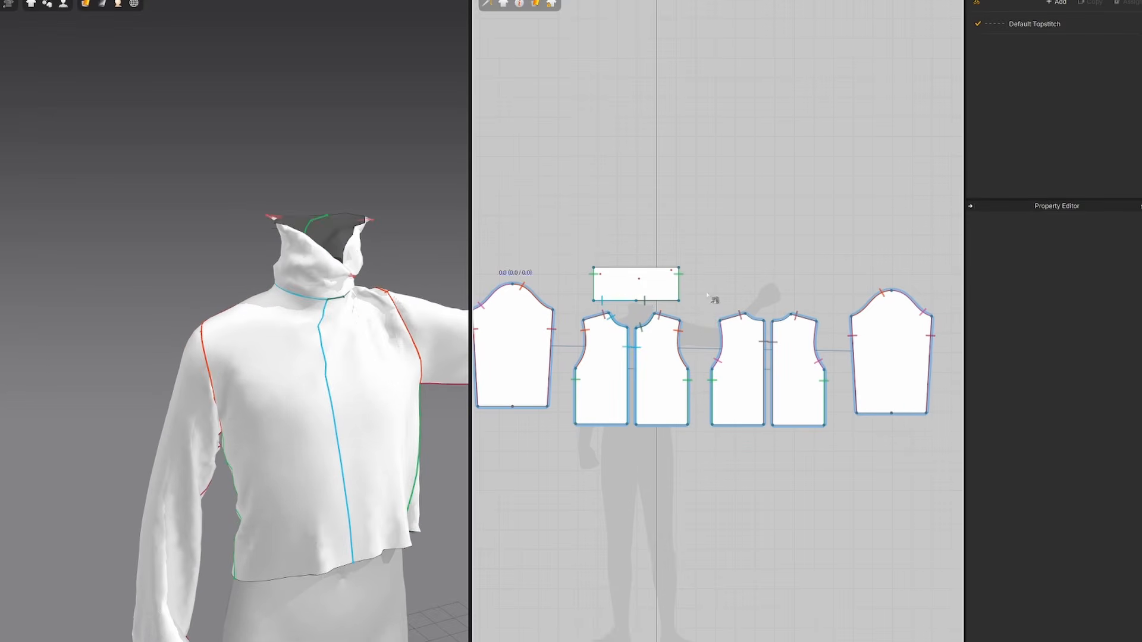
Step: Create a mirrored second collar piece and position it behind the avatar's neck
{"action": "left_click", "coordinate": [282, 218]}
{"action": "left_click", "coordinate": [343, 199]}
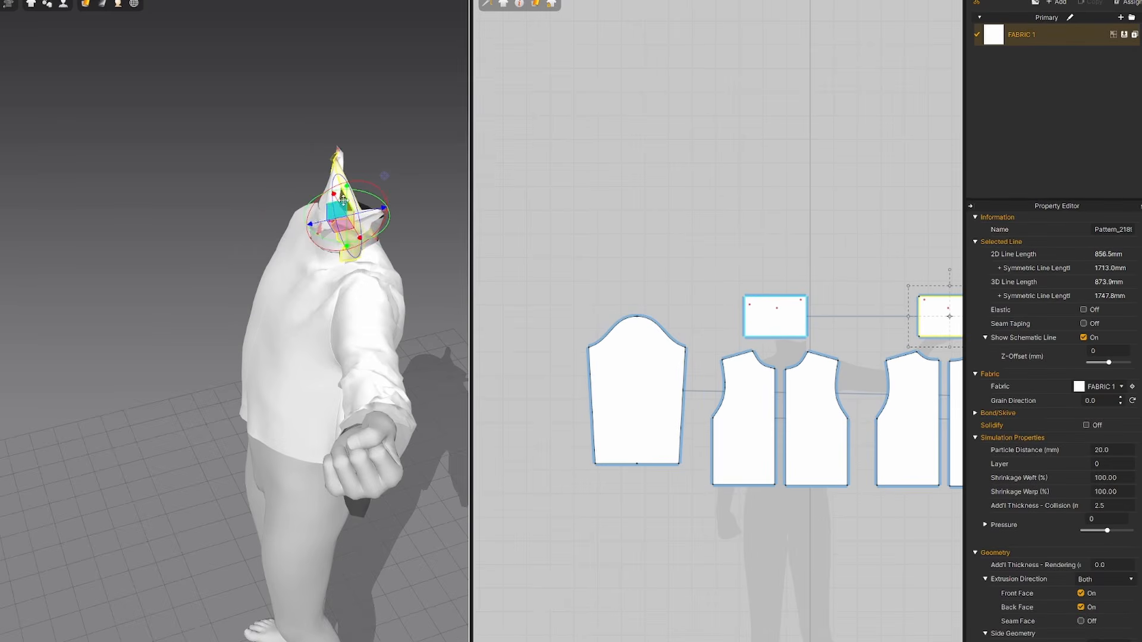
{"action": "left_click_drag", "start_coordinate": [379, 210], "coordinate": [423, 200]}
{"action": "right_click_drag", "start_coordinate": [333, 232], "coordinate": [428, 232]}
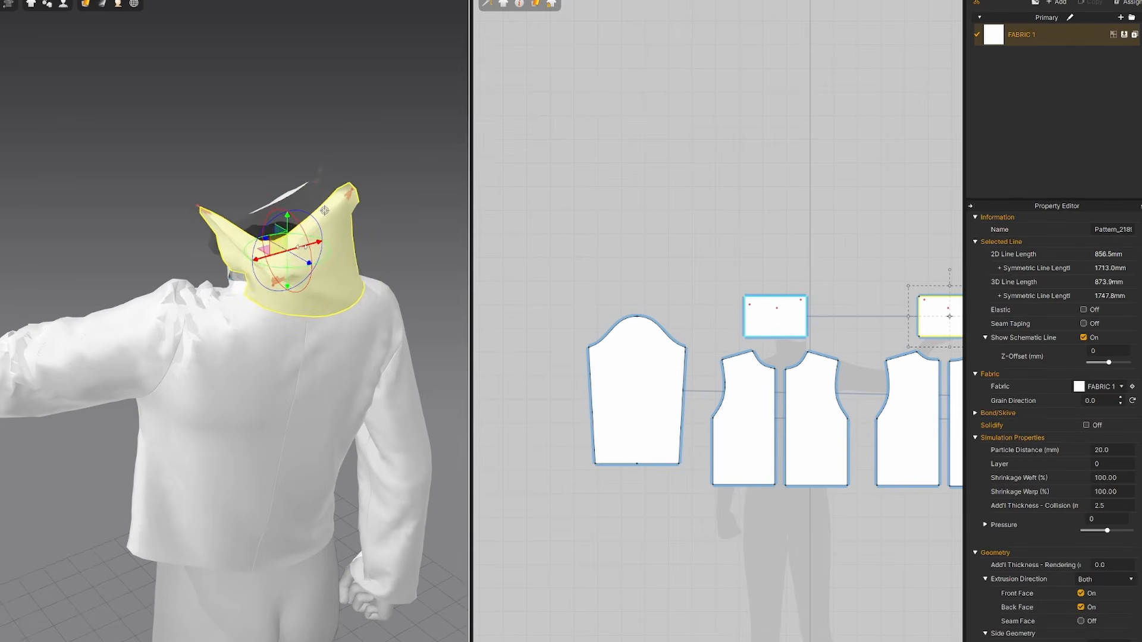
{"action": "left_click_drag", "start_coordinate": [306, 246], "coordinate": [321, 242]}
{"action": "right_click_drag", "start_coordinate": [316, 256], "coordinate": [416, 252]}
Step: Sew the side edges of the front and back collar pieces together and simulate
{"action": "left_click", "coordinate": [586, 2]}
{"action": "left_click", "coordinate": [601, 18]}
{"action": "left_click", "coordinate": [278, 219]}
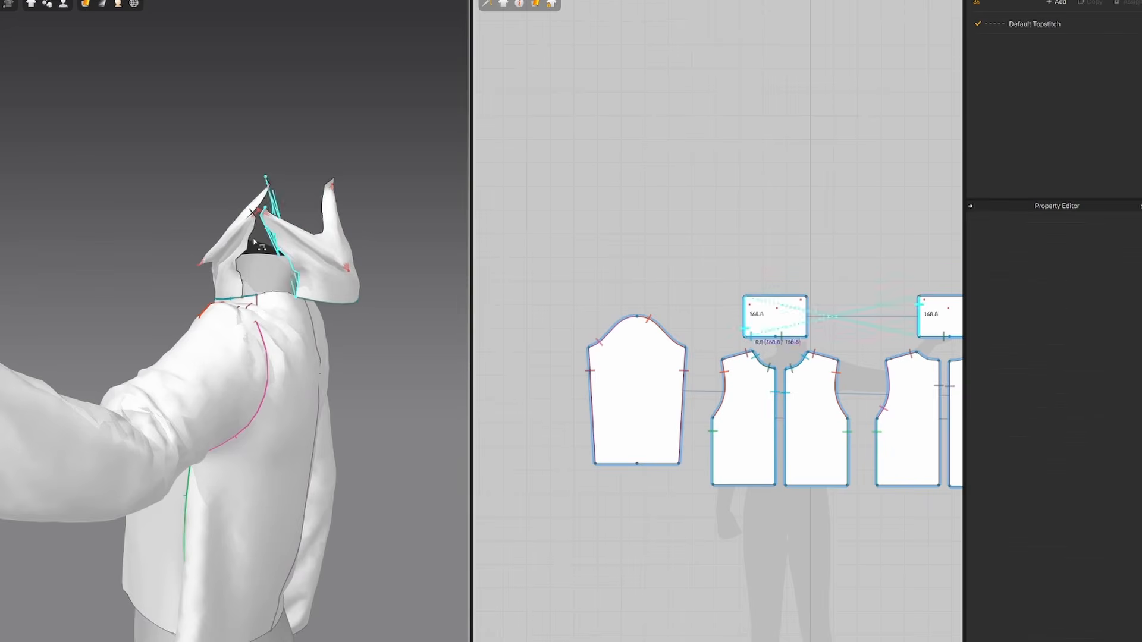
{"action": "left_click", "coordinate": [265, 222]}
{"action": "right_click_drag", "start_coordinate": [250, 238], "coordinate": [499, 202]}
{"action": "key", "text": "space"}
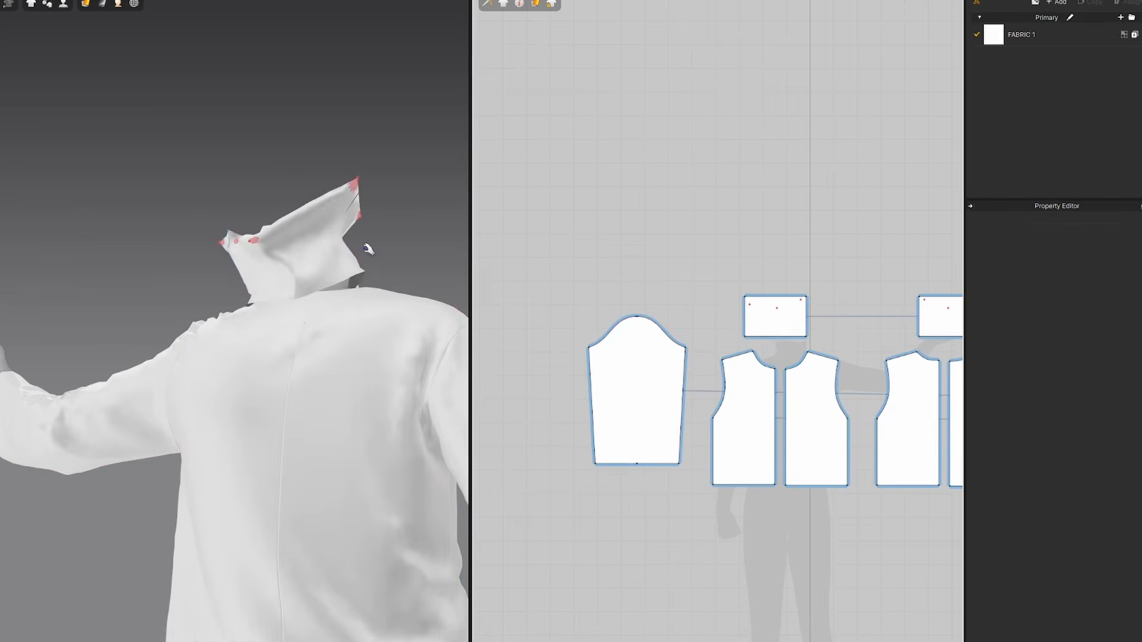
Step: Sew the back collar's lower edge to both back neckline curves and reduce the height of both collar pieces
{"action": "left_click", "coordinate": [330, 251]}
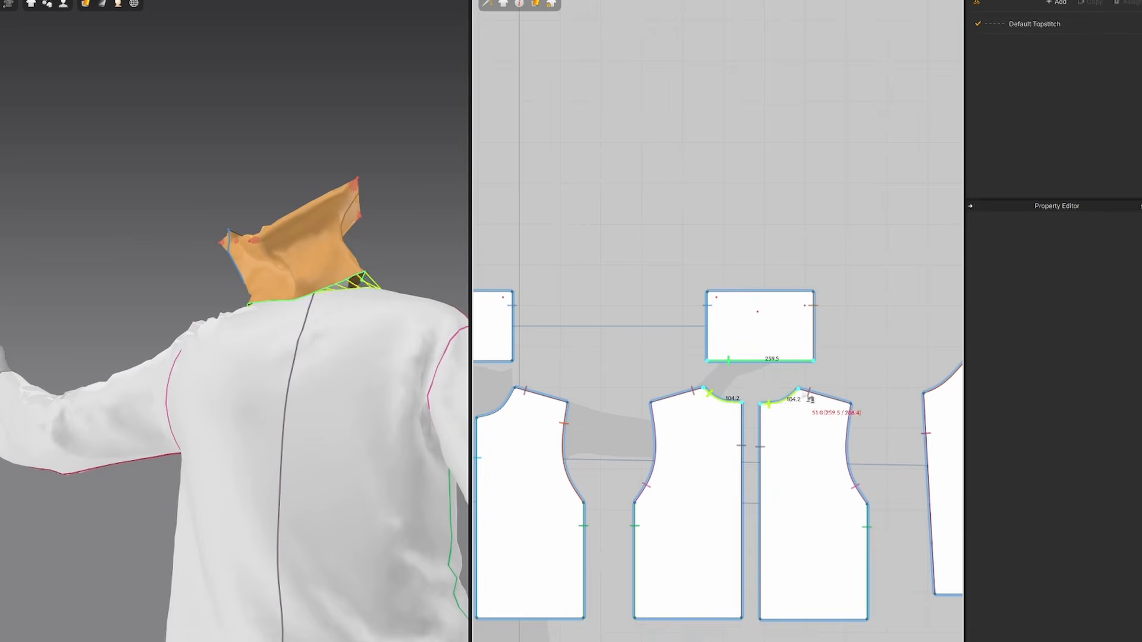
{"action": "left_click", "coordinate": [810, 400]}
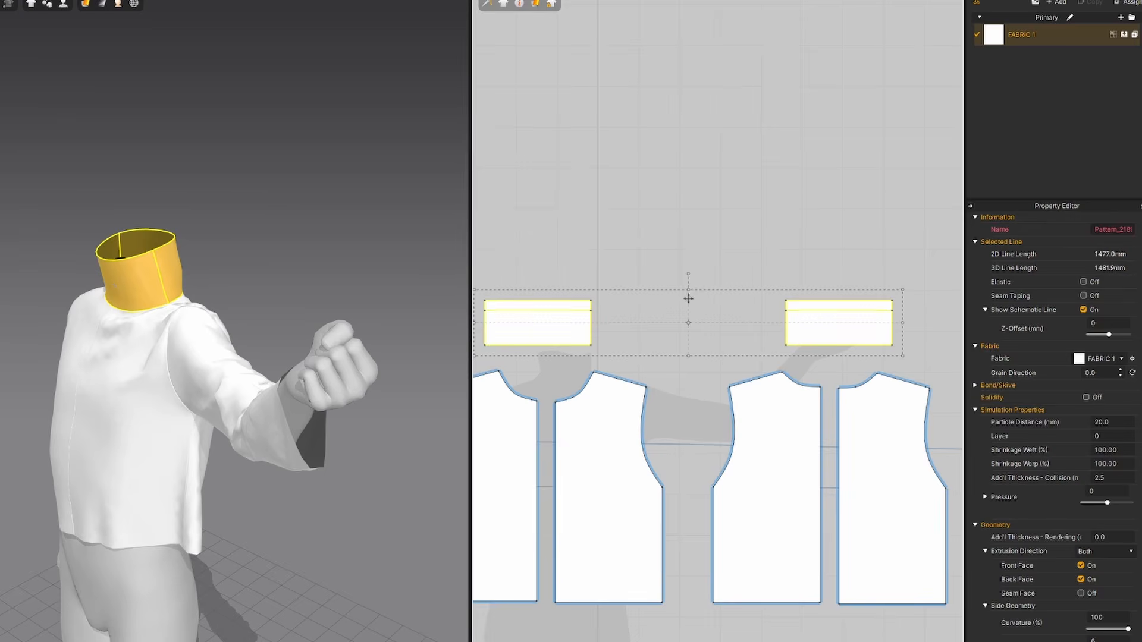
{"action": "left_click_drag", "start_coordinate": [688, 299], "coordinate": [688, 300]}
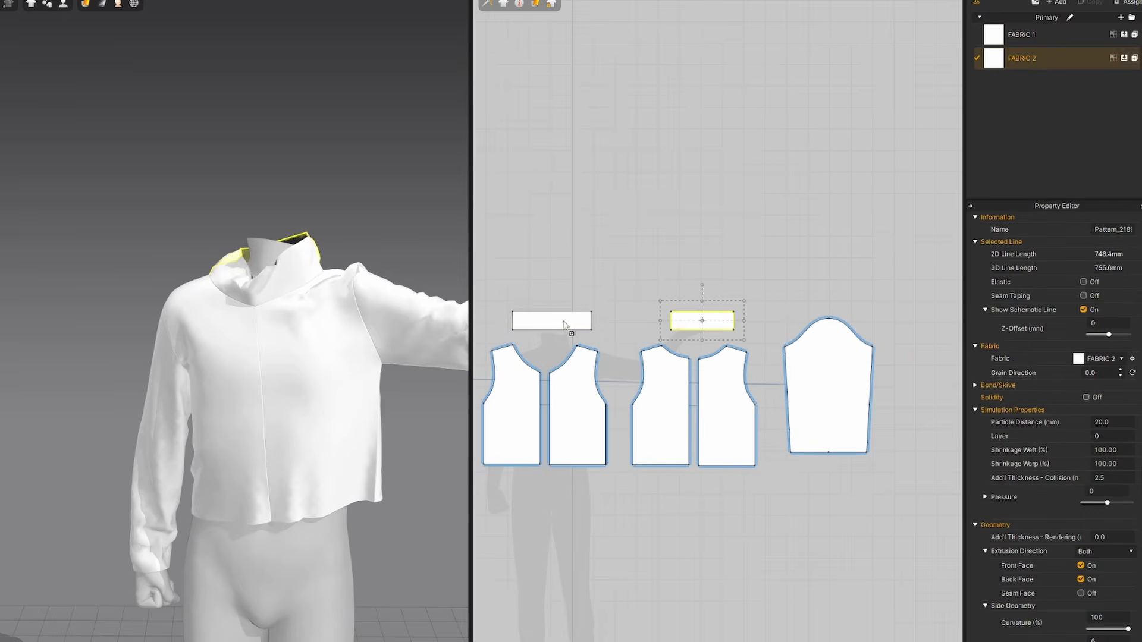
Step: Assign FABRIC 2 to both collar pieces and choose a physical property preset for that fabric
{"action": "left_click", "coordinate": [552, 320]}
{"action": "scroll", "coordinate": [1044, 527], "scroll_direction": "down", "scroll_amount": 3}
{"action": "left_click", "coordinate": [1044, 58]}
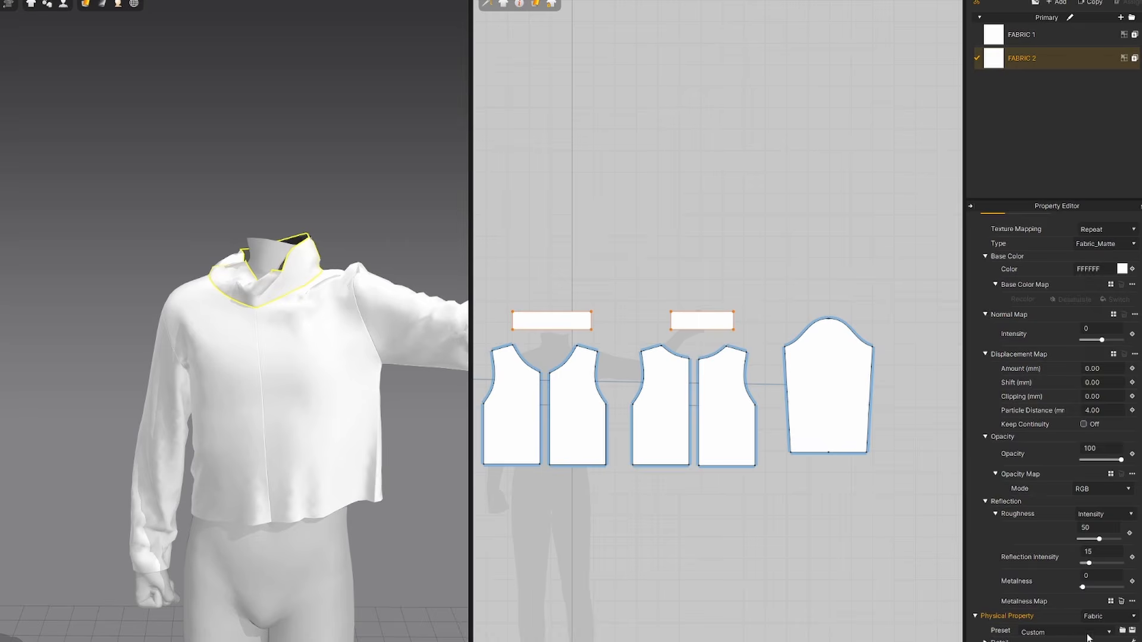
{"action": "left_click", "coordinate": [1088, 634]}
{"action": "left_click", "coordinate": [1062, 393]}
{"action": "right_click_drag", "start_coordinate": [357, 315], "coordinate": [276, 316]}
Step: Roll up the hem of the raised arm's sleeve once at a distance of 150 mm
{"action": "left_click", "coordinate": [573, 323]}
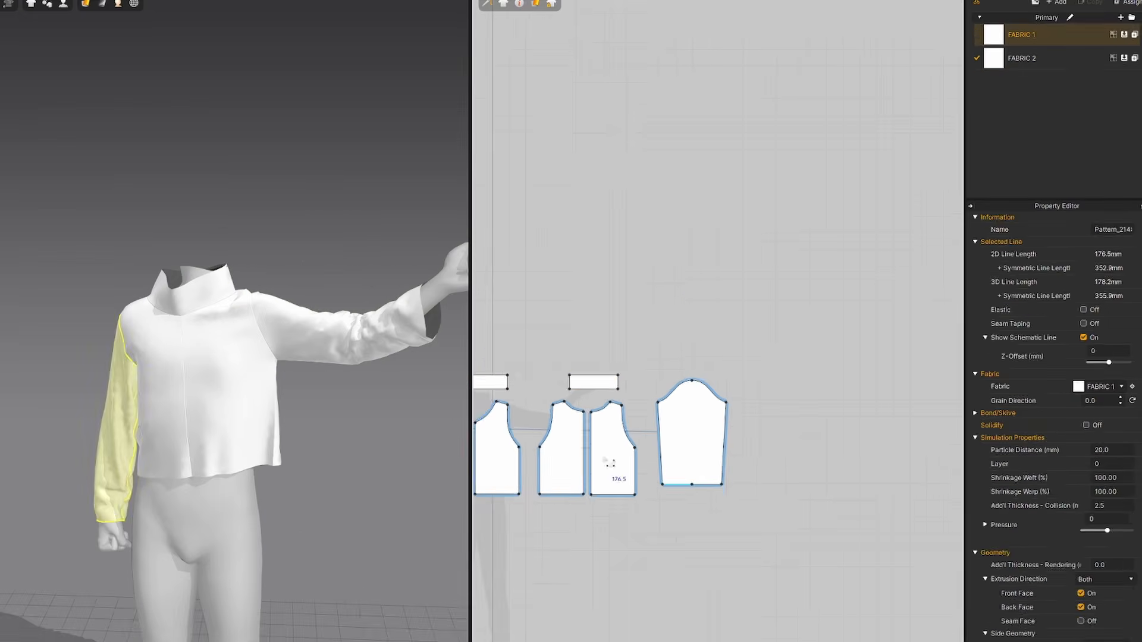
{"action": "scroll", "coordinate": [661, 482], "scroll_direction": "up", "scroll_amount": 2}
{"action": "right_click", "coordinate": [711, 504]}
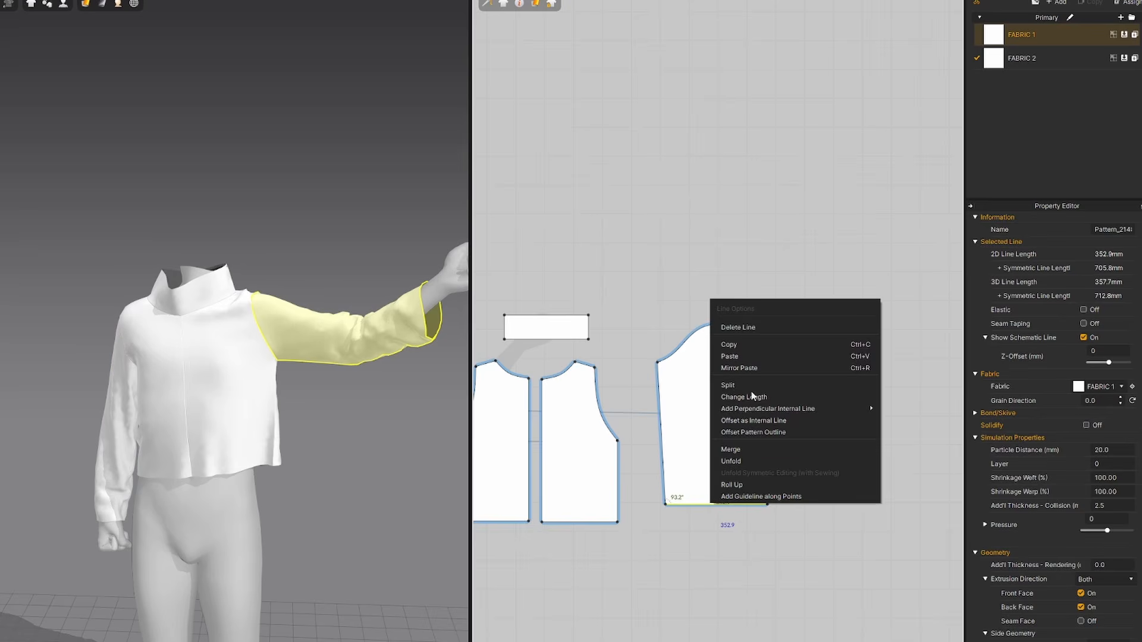
{"action": "left_click", "coordinate": [733, 484]}
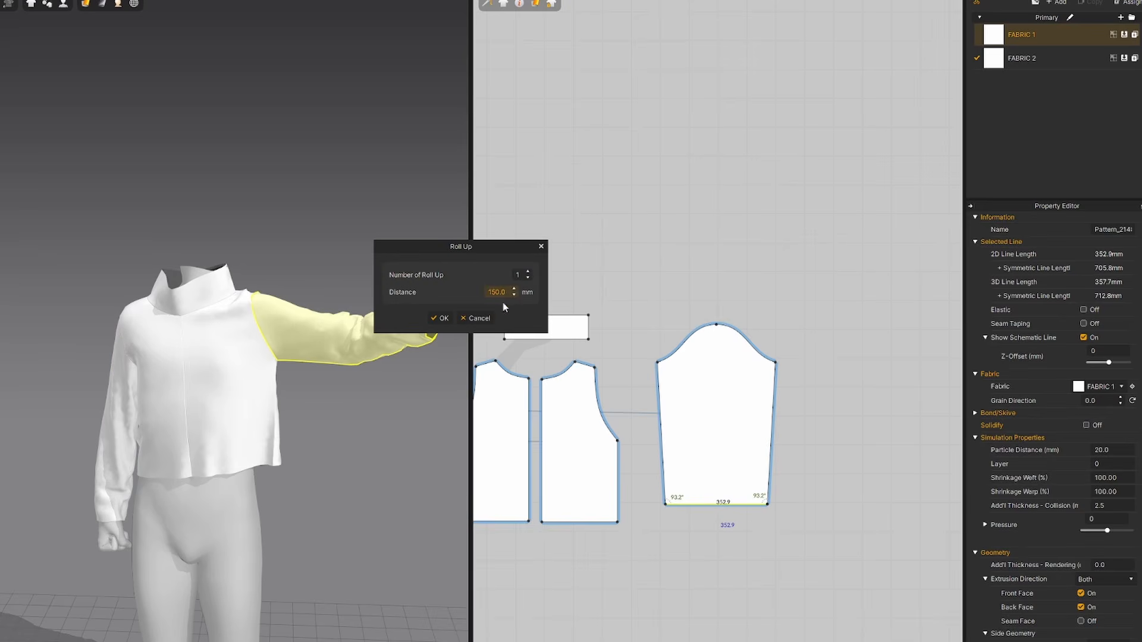
{"action": "left_click", "coordinate": [441, 319]}
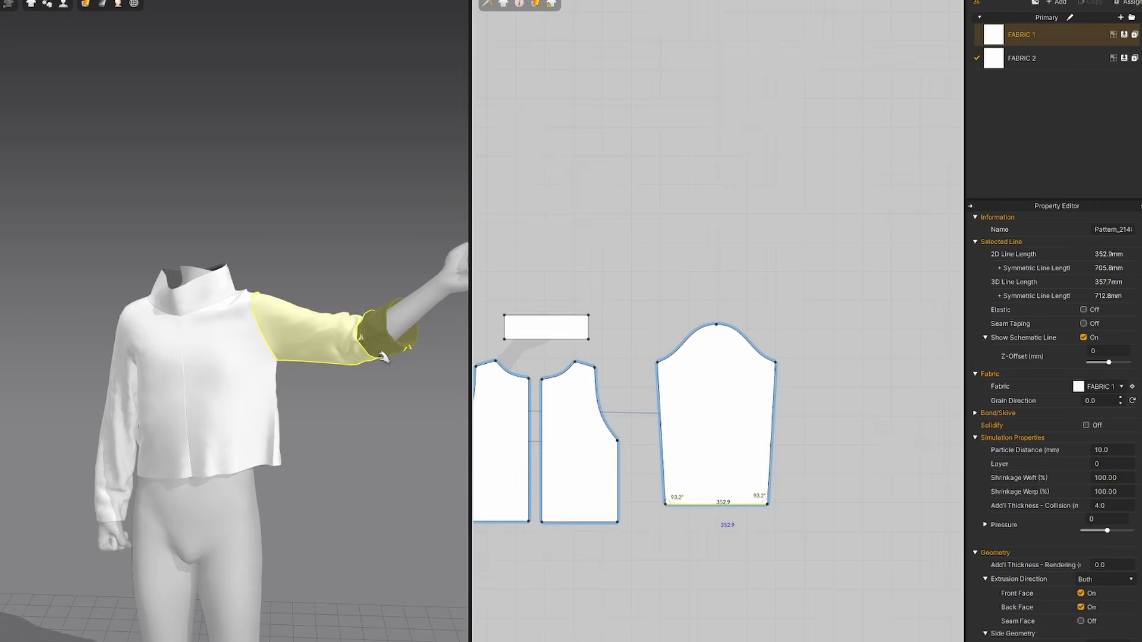
{"action": "scroll", "coordinate": [704, 449], "scroll_direction": "down", "scroll_amount": 3}
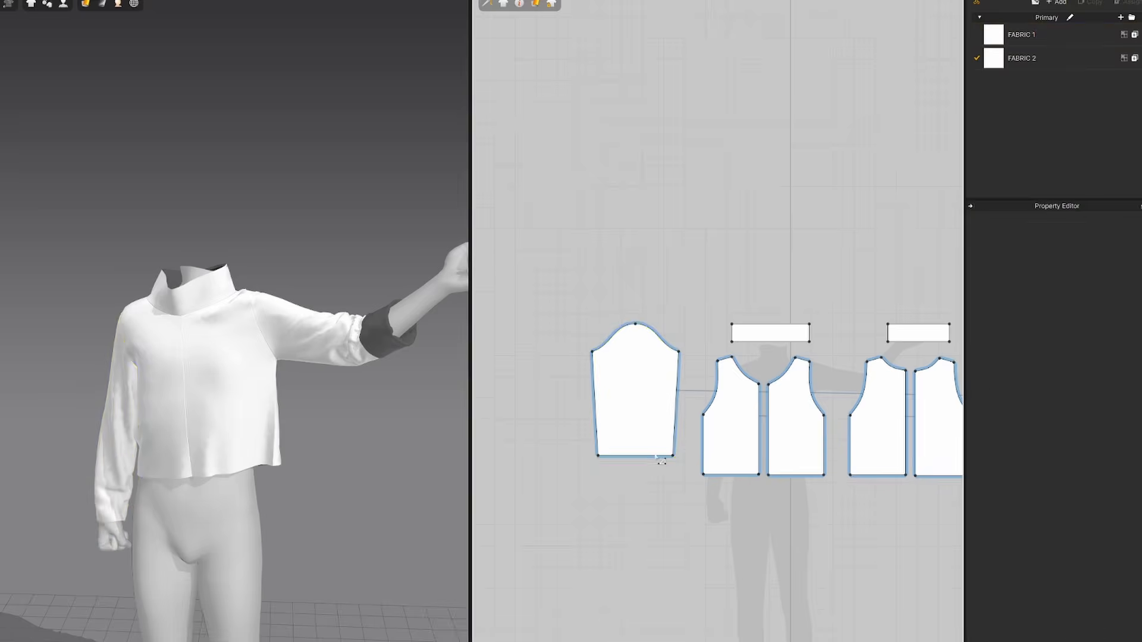
Step: Roll up the hem of the sleeve on the avatar's lowered arm
{"action": "right_click", "coordinate": [654, 456]}
{"action": "left_click", "coordinate": [681, 619]}
{"action": "left_click", "coordinate": [441, 319]}
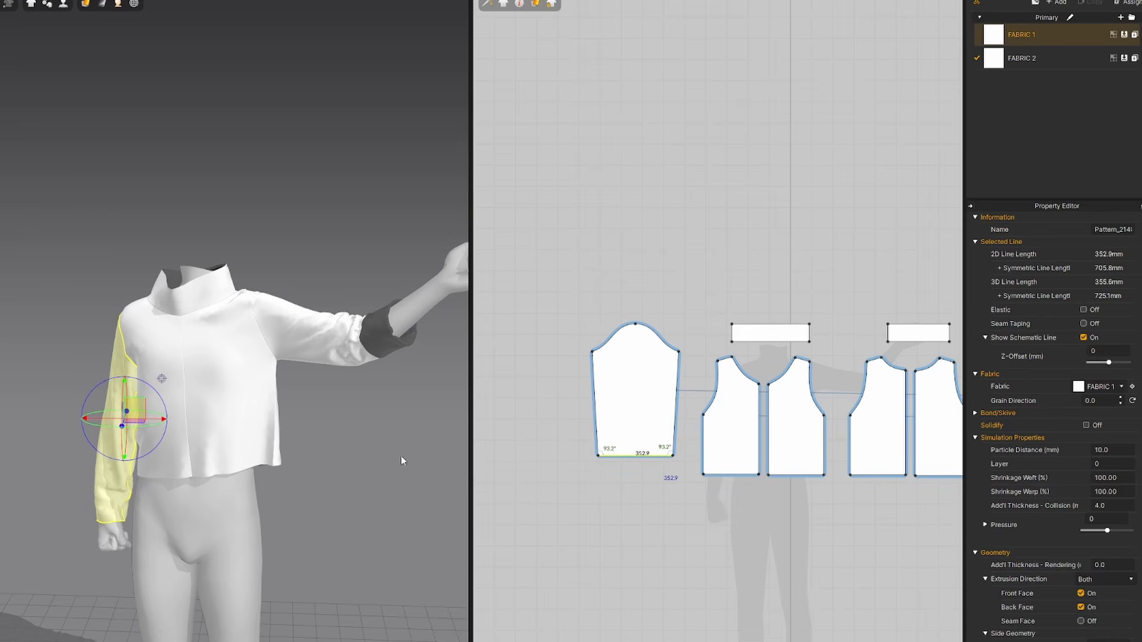
{"action": "left_click", "coordinate": [634, 488]}
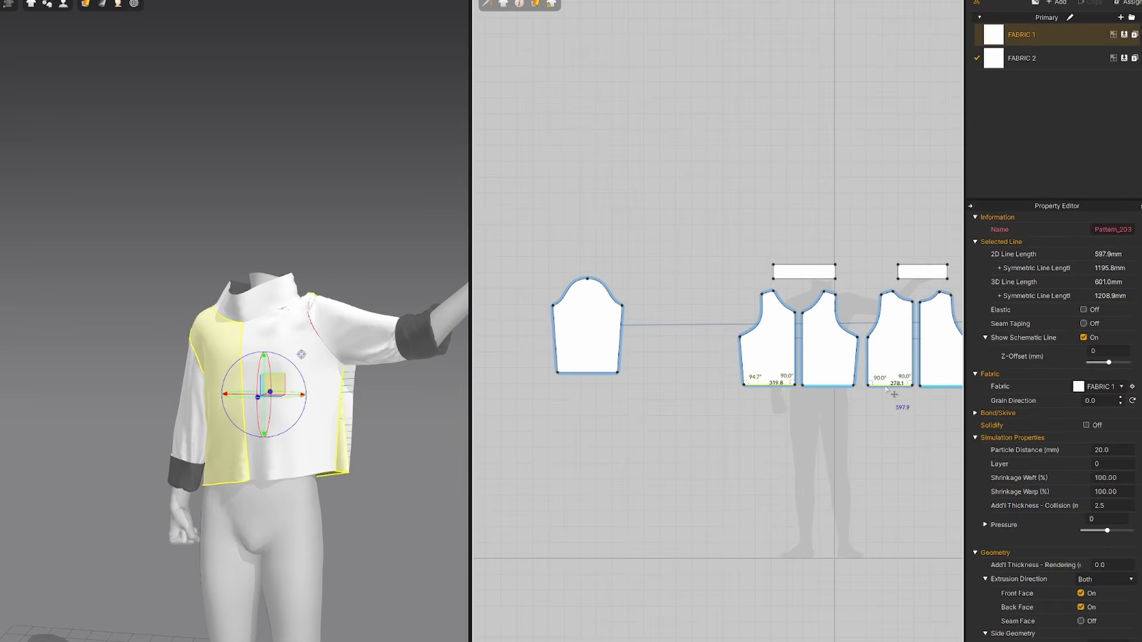
Step: Reshape the lower edges of the front and back bodice panels and simulate the garment
{"action": "left_click_drag", "start_coordinate": [886, 387], "coordinate": [862, 362]}
{"action": "middle_click_drag", "start_coordinate": [848, 360], "coordinate": [782, 363]}
{"action": "key", "text": "space"}
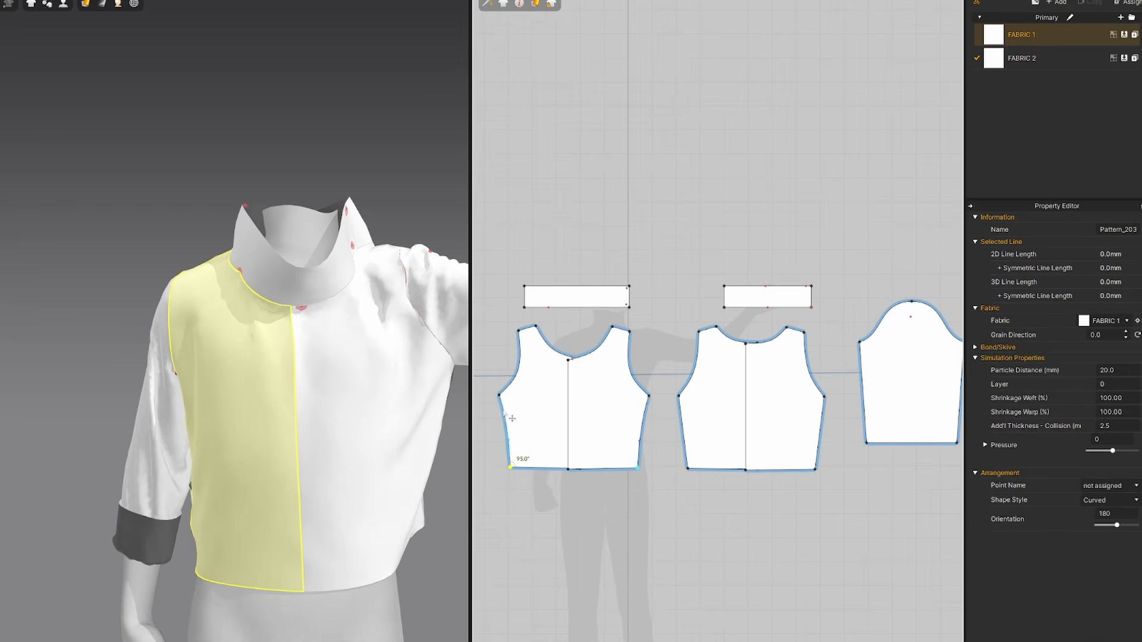
Step: Adjust the drape of the bodice and collar on the avatar and add a second layer to both collar pieces
{"action": "right_click_drag", "start_coordinate": [298, 395], "coordinate": [311, 374]}
{"action": "left_click", "coordinate": [311, 375]}
{"action": "left_click", "coordinate": [306, 316]}
{"action": "right_click_drag", "start_coordinate": [367, 339], "coordinate": [205, 380]}
{"action": "left_click", "coordinate": [232, 376]}
{"action": "left_click", "coordinate": [355, 245]}
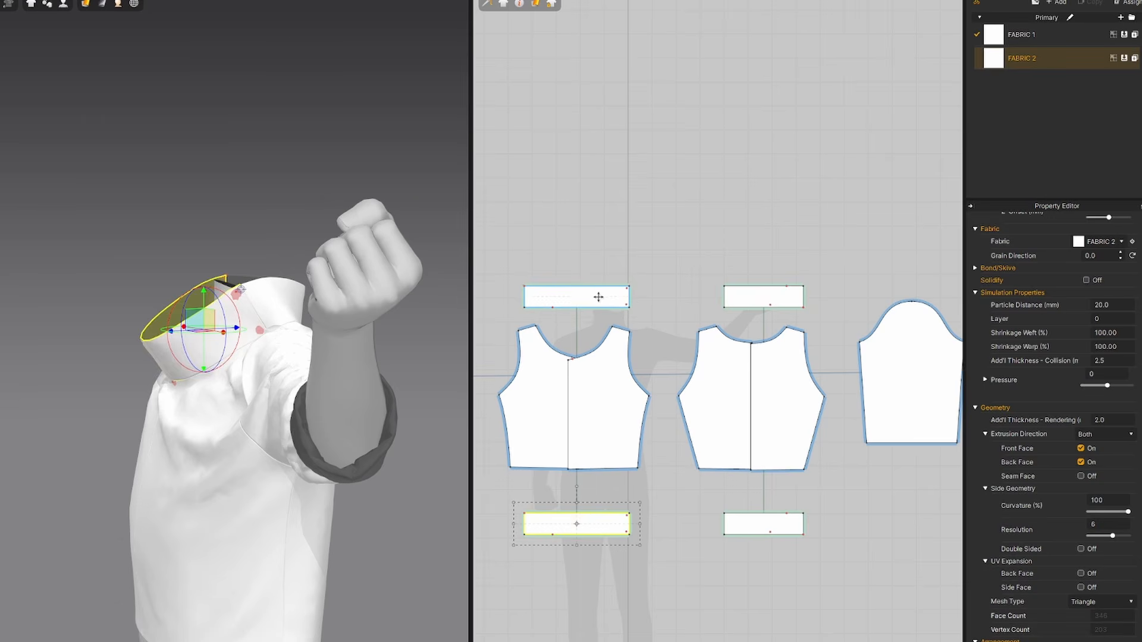
Step: Display the garment as a thick textured surface and set the additional rendering thickness of the upper two collar pieces to 2 mm
{"action": "left_click", "coordinate": [87, 4]}
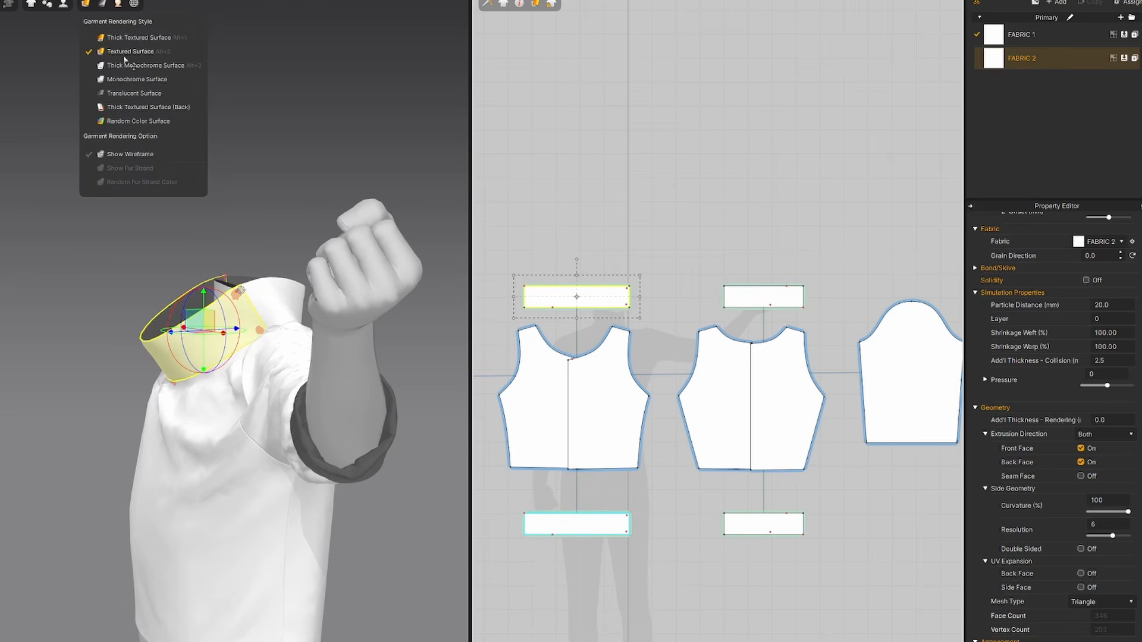
{"action": "left_click", "coordinate": [149, 39]}
{"action": "left_click", "coordinate": [773, 297], "text": "shift"}
{"action": "left_click", "coordinate": [1109, 419]}
{"action": "type", "text": "2"}
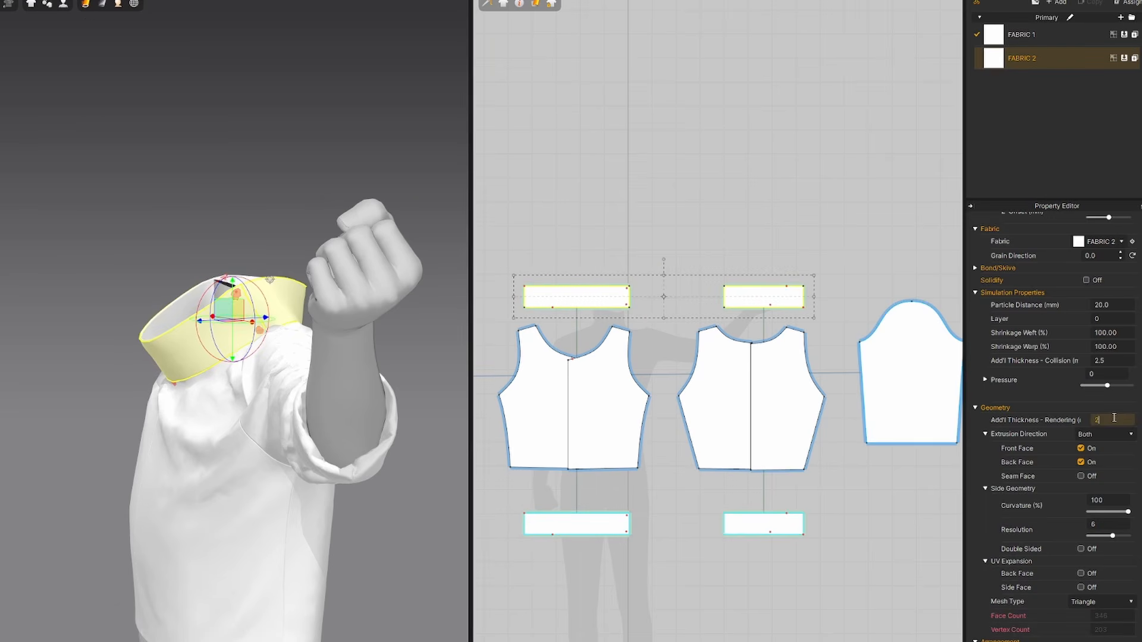
{"action": "key", "text": "Return"}
{"action": "right_click_drag", "start_coordinate": [259, 343], "coordinate": [309, 345]}
{"action": "left_click", "coordinate": [1103, 423]}
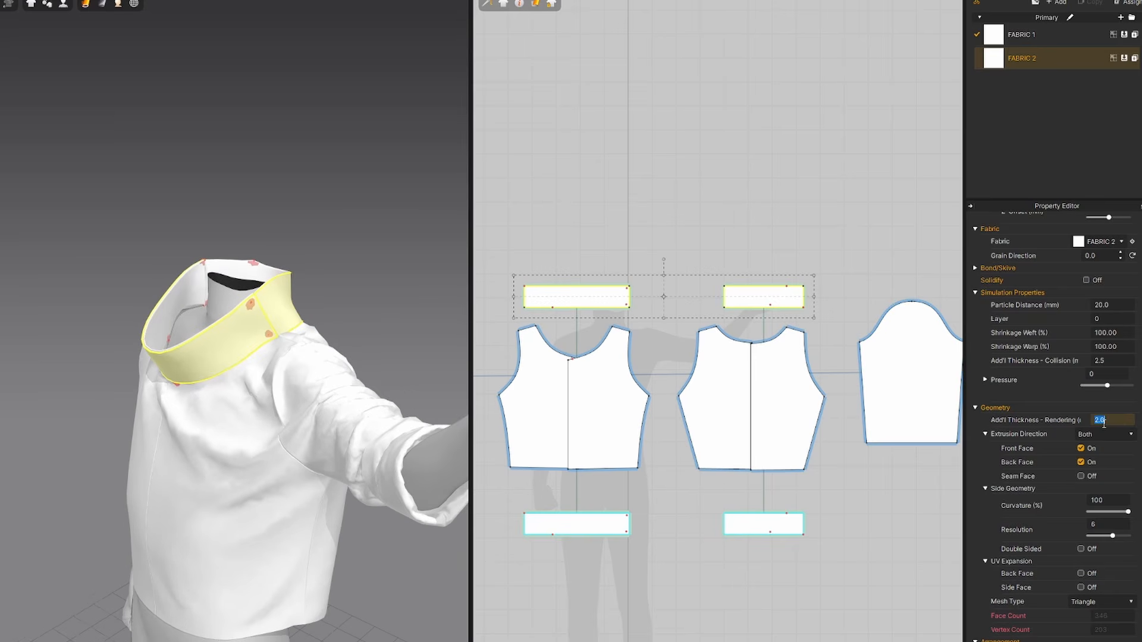
Step: Set the additional rendering thickness of the two duplicate collar pieces below the bodice to 5 mm
{"action": "left_click", "coordinate": [586, 524]}
{"action": "left_click", "coordinate": [776, 515], "text": "shift"}
{"action": "left_click", "coordinate": [1110, 422]}
{"action": "type", "text": "5"}
{"action": "key", "text": "Return"}
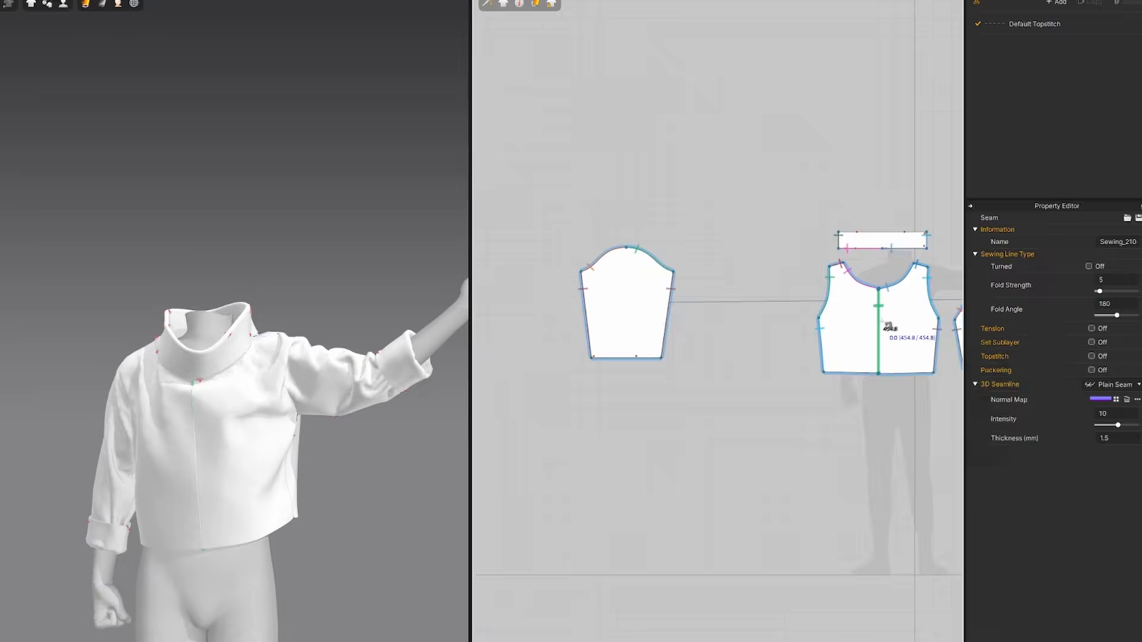
Step: Delete the centre-front sewing of the front bodice and simulate so the front opens
{"action": "right_click", "coordinate": [879, 324]}
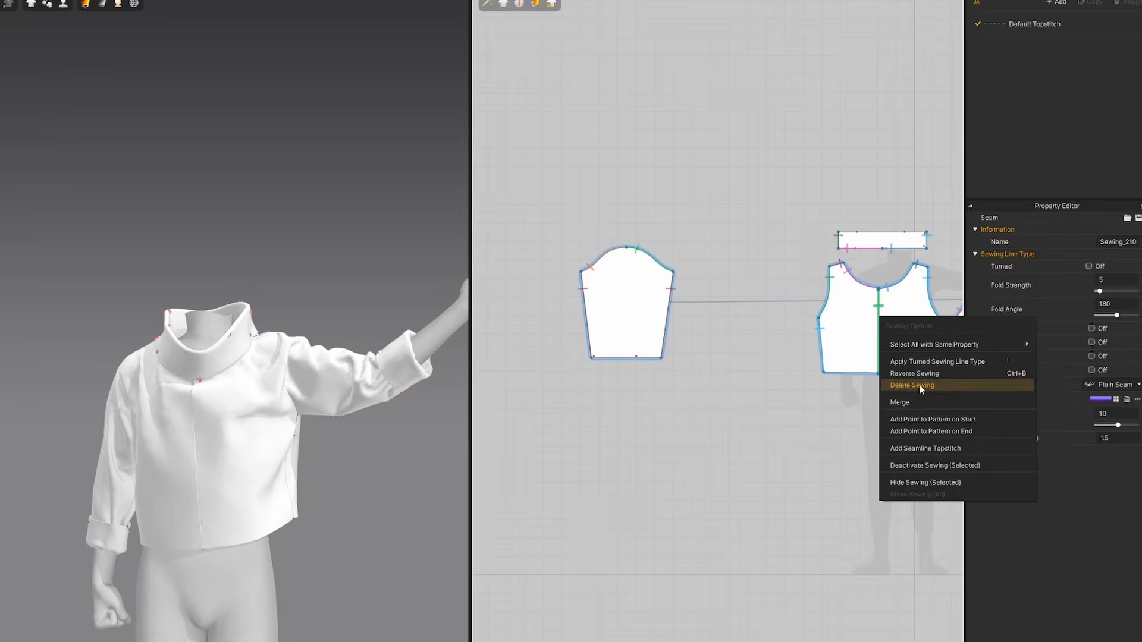
{"action": "scroll", "coordinate": [946, 268], "scroll_direction": "up", "scroll_amount": 5}
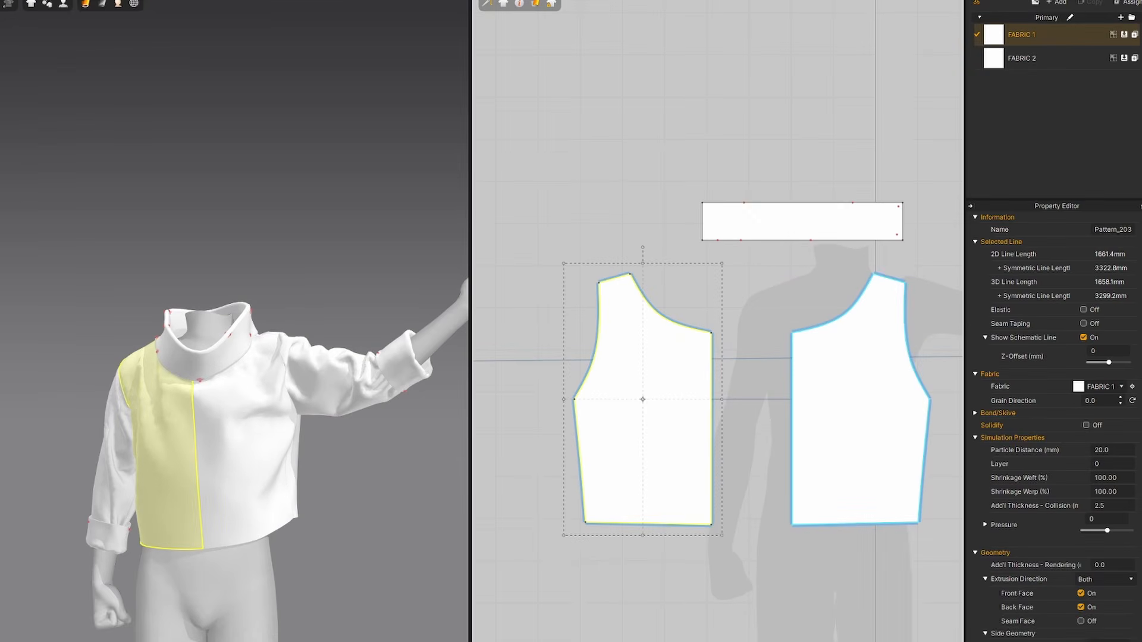
{"action": "key", "text": "space"}
Step: Try to add a zipper along the two centre-front edges of the bodice
{"action": "scroll", "coordinate": [208, 467], "scroll_direction": "up", "scroll_amount": 1}
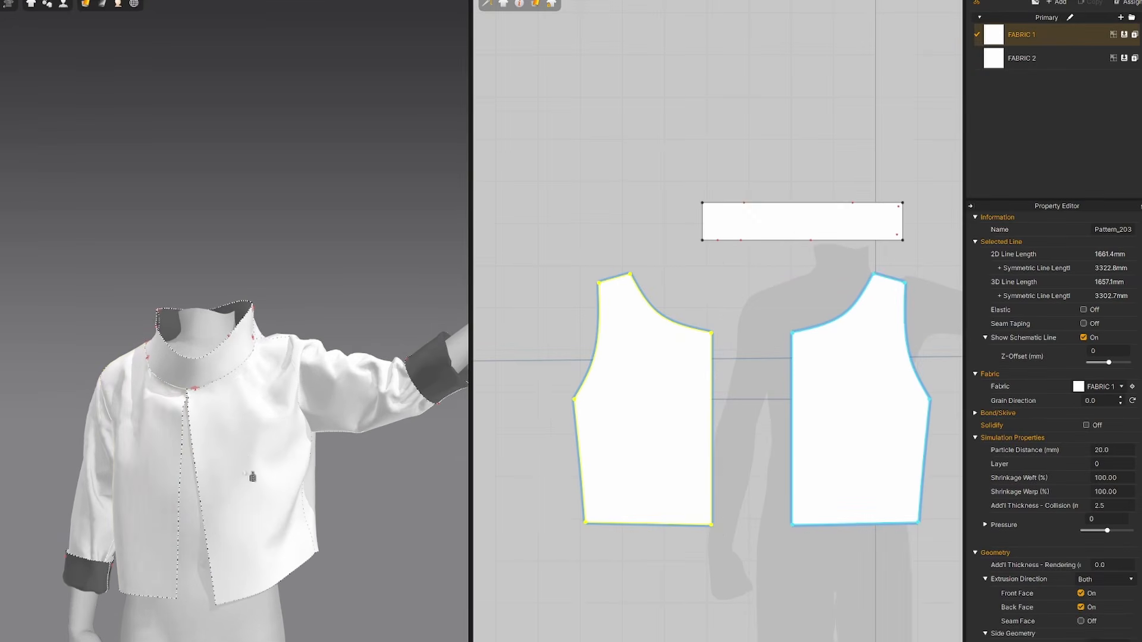
{"action": "left_click", "coordinate": [177, 598]}
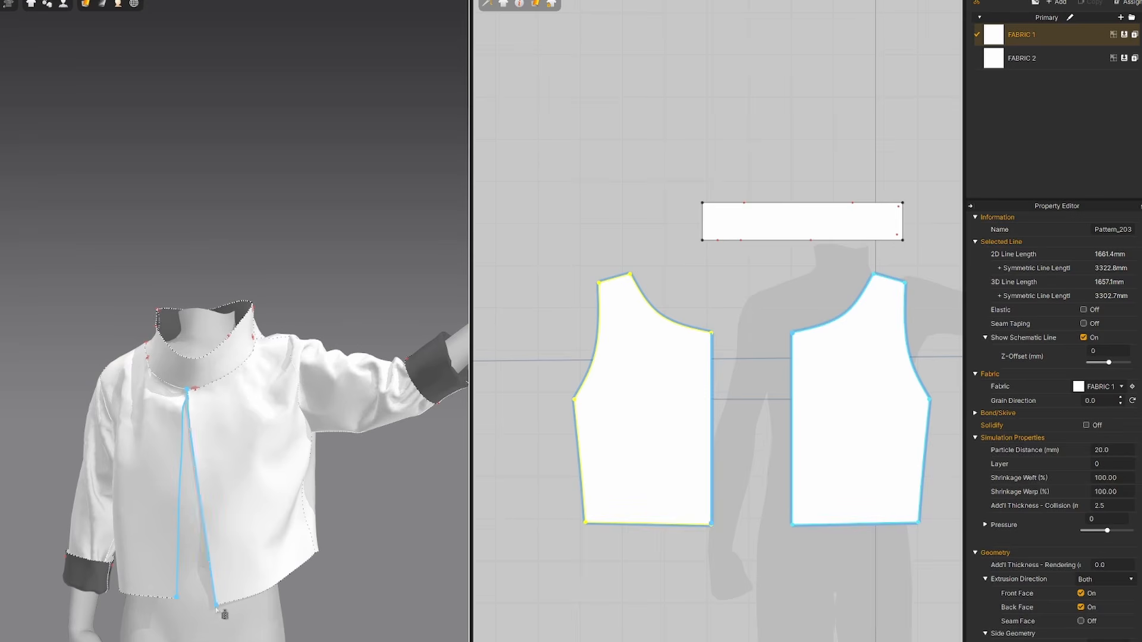
{"action": "scroll", "coordinate": [230, 416], "scroll_direction": "up", "scroll_amount": 2}
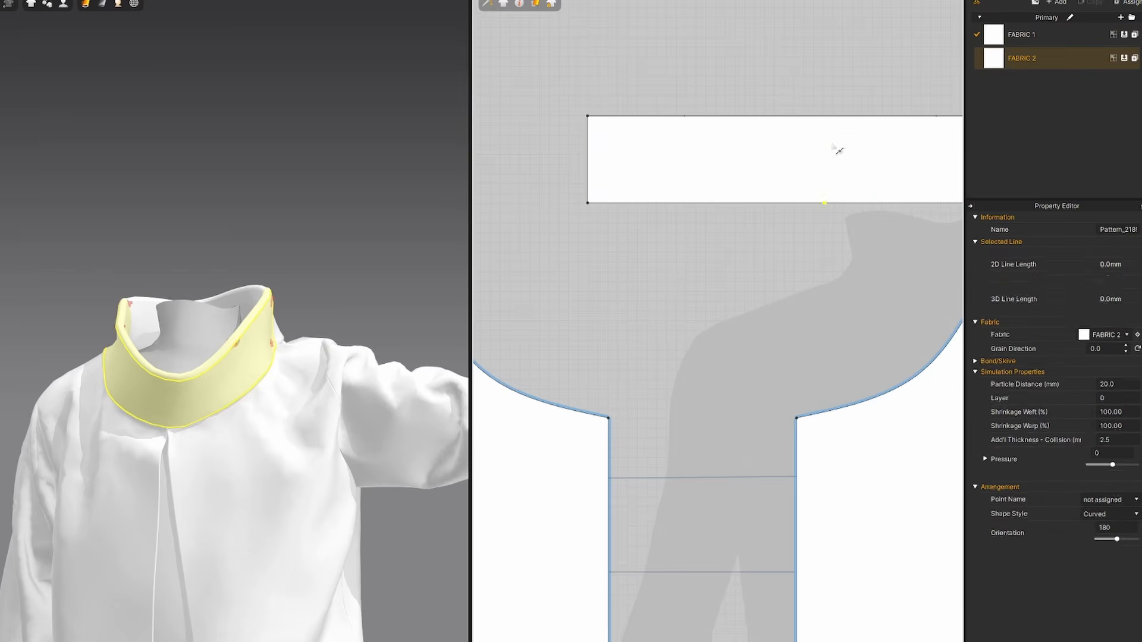
Step: Split the front collar piece vertically, adding a point on its upper edge in line with the centre-front point below
{"action": "left_click", "coordinate": [824, 117]}
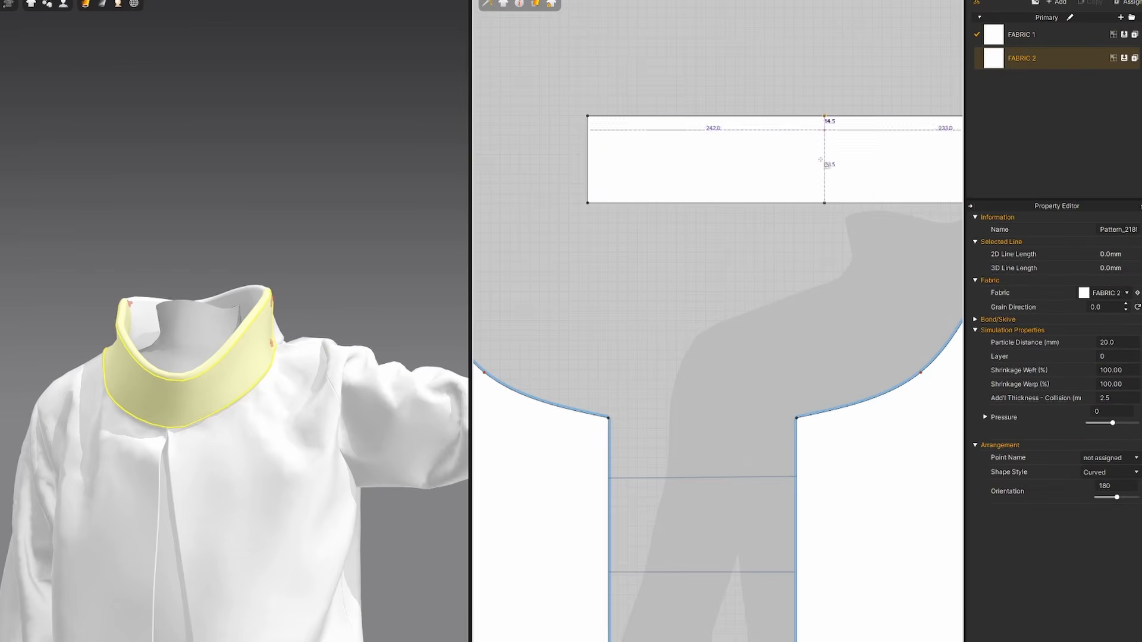
{"action": "double_click", "coordinate": [825, 203]}
{"action": "right_click", "coordinate": [825, 165]}
{"action": "left_click", "coordinate": [843, 292]}
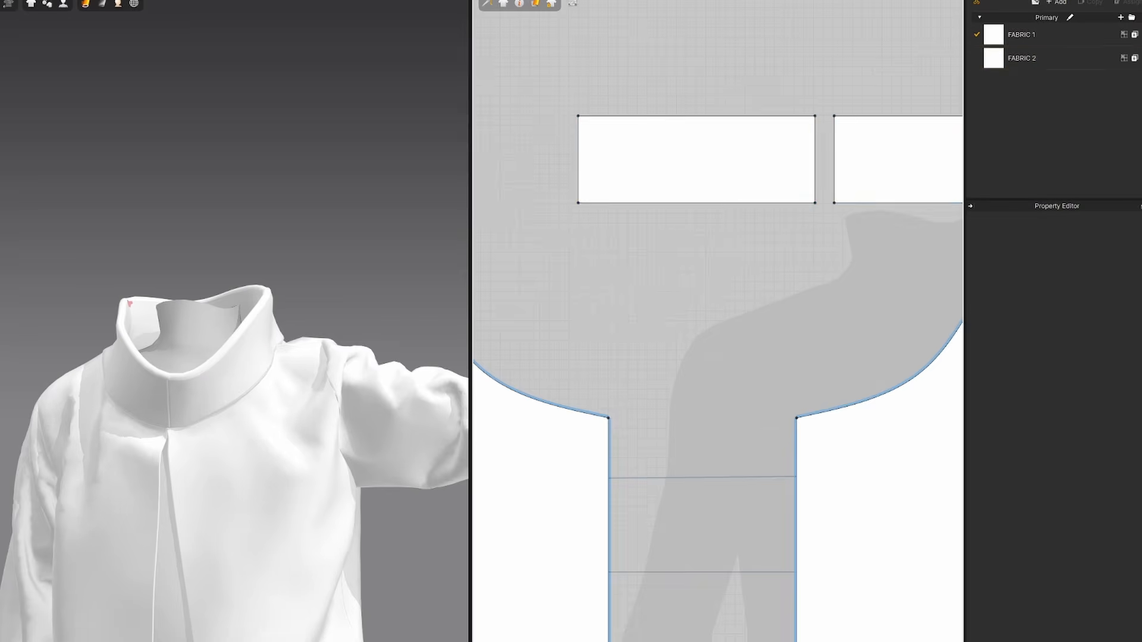
Step: Delete the sewing between the two front collar halves and simulate the garment
{"action": "key", "text": "b"}
{"action": "right_click", "coordinate": [835, 138]}
{"action": "left_click", "coordinate": [892, 206]}
{"action": "key", "text": "space"}
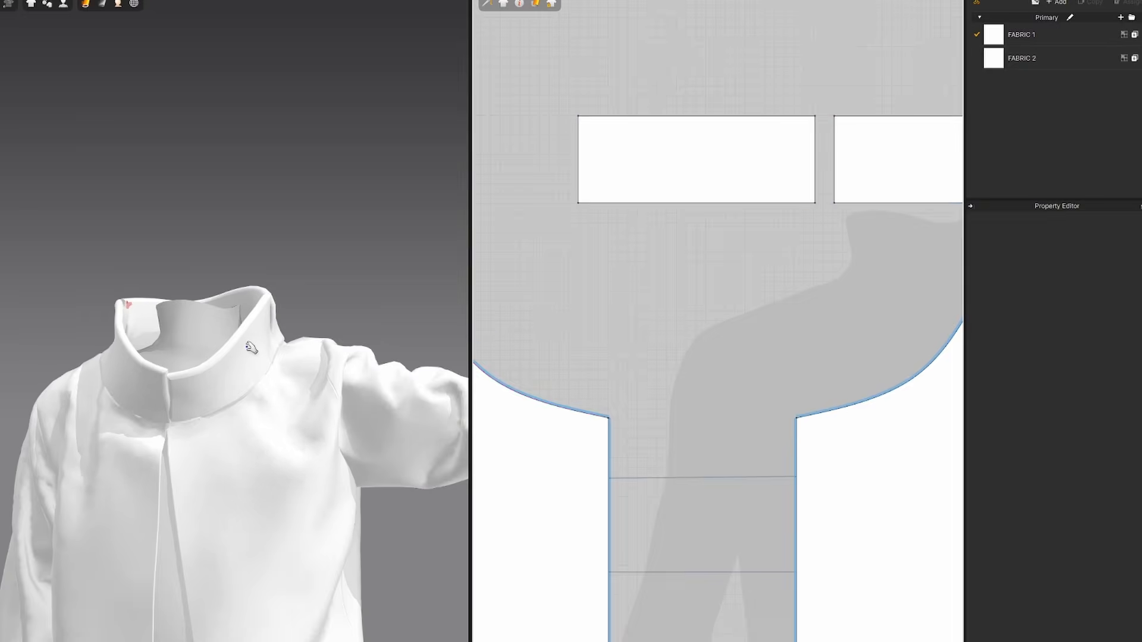
Step: Pull the split collar fronts on the avatar to adjust the opening
{"action": "left_click", "coordinate": [198, 428]}
{"action": "left_click", "coordinate": [201, 391]}
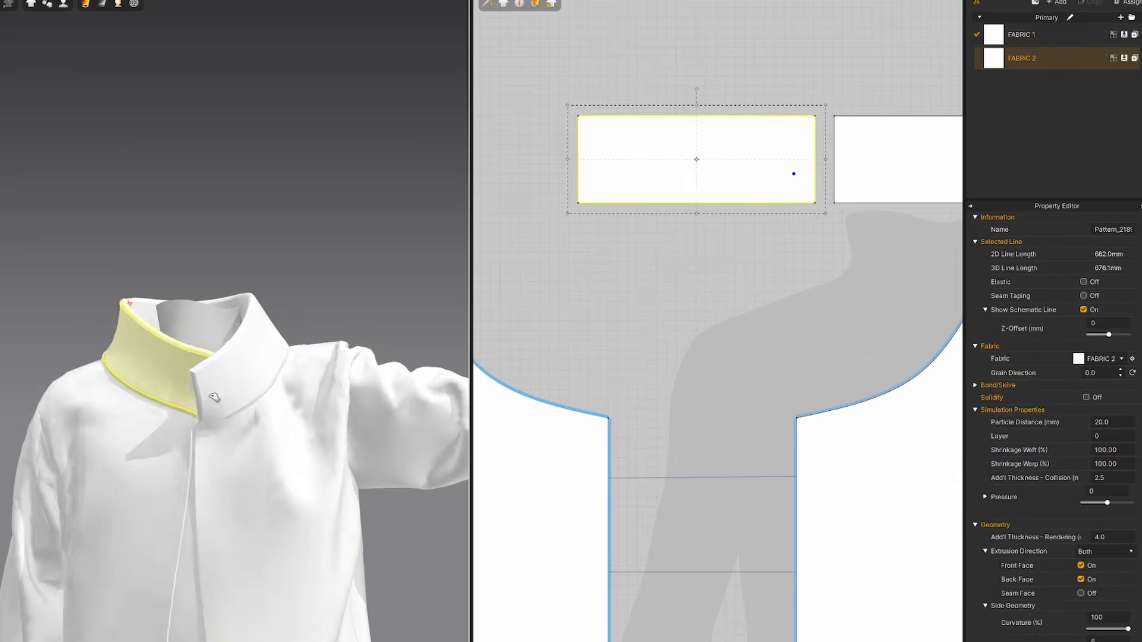
{"action": "left_click_drag", "start_coordinate": [215, 397], "coordinate": [150, 385]}
Step: Add a zipper joining both front opening edges from the collar to the hem and simulate it closed
{"action": "right_click_drag", "start_coordinate": [309, 434], "coordinate": [344, 485]}
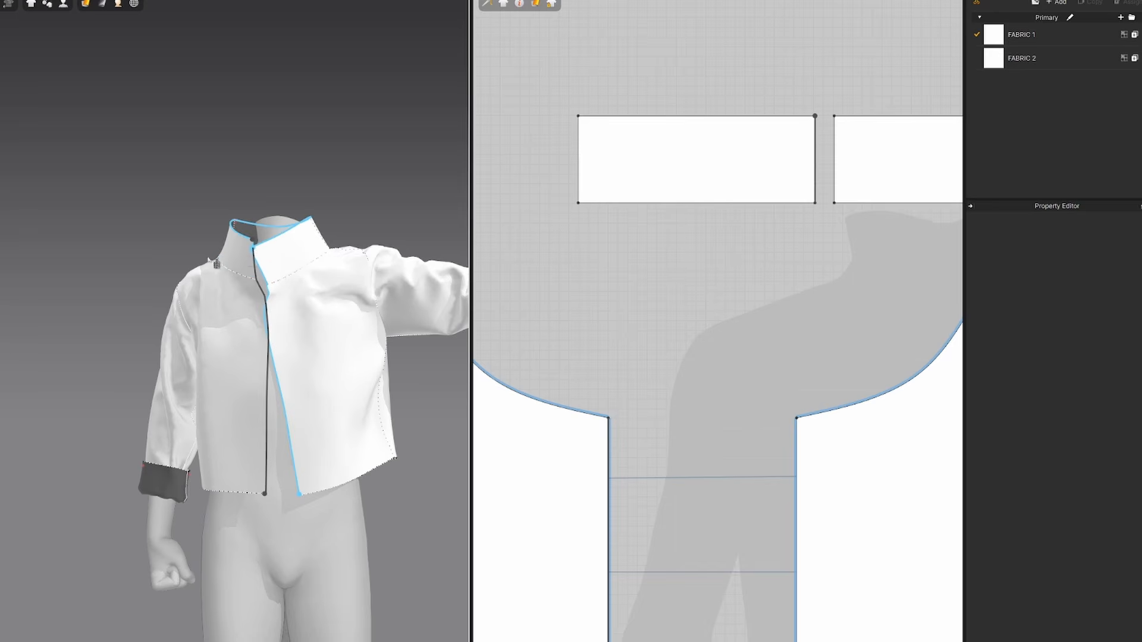
{"action": "right_click_drag", "start_coordinate": [217, 264], "coordinate": [259, 264]}
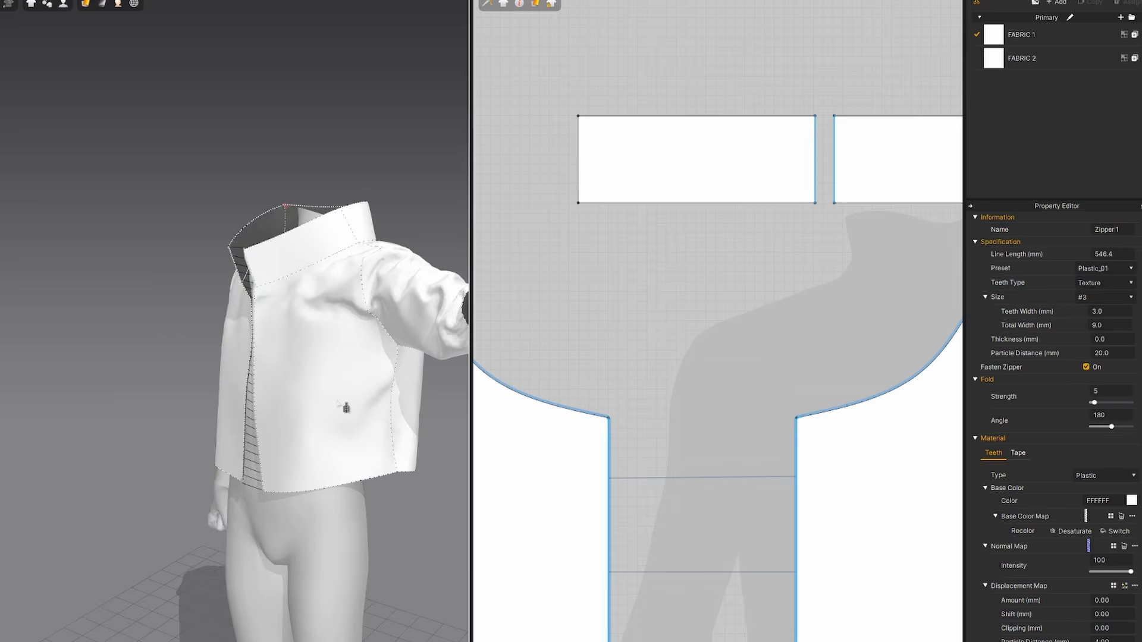
{"action": "right_click_drag", "start_coordinate": [347, 408], "coordinate": [367, 377]}
{"action": "key", "text": "space"}
{"action": "scroll", "coordinate": [331, 235], "scroll_direction": "up", "scroll_amount": 6}
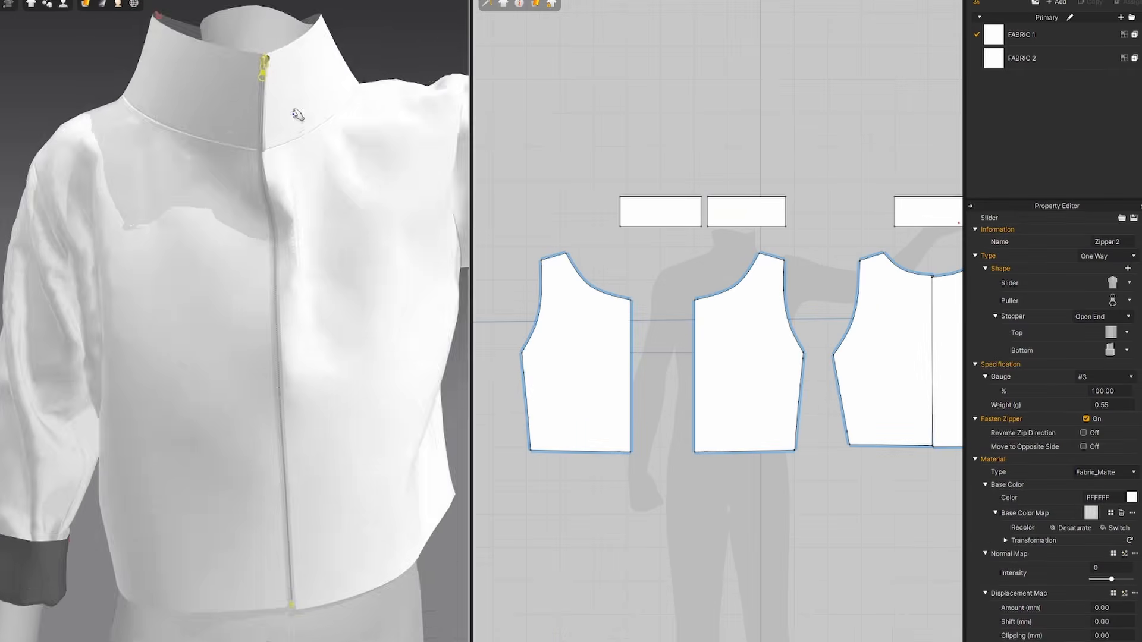
Step: Pin the garment beside the zipper at the collar seam and pull that spot to adjust the drape
{"action": "right_click_drag", "start_coordinate": [392, 238], "coordinate": [306, 158]}
{"action": "left_click", "coordinate": [337, 170]}
{"action": "left_click", "coordinate": [306, 159]}
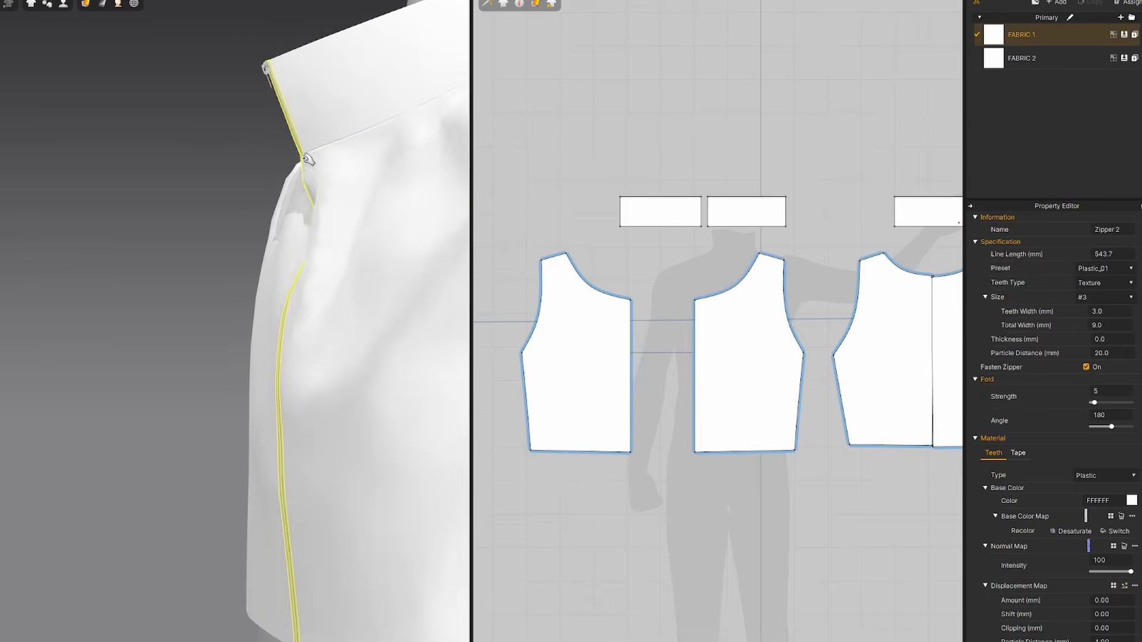
{"action": "key", "text": "w"}
{"action": "left_click_drag", "start_coordinate": [305, 160], "coordinate": [358, 173]}
Step: Set the size of the front zipper to #8
{"action": "right_click_drag", "start_coordinate": [268, 181], "coordinate": [314, 167]}
{"action": "scroll", "coordinate": [314, 168], "scroll_direction": "down", "scroll_amount": 4}
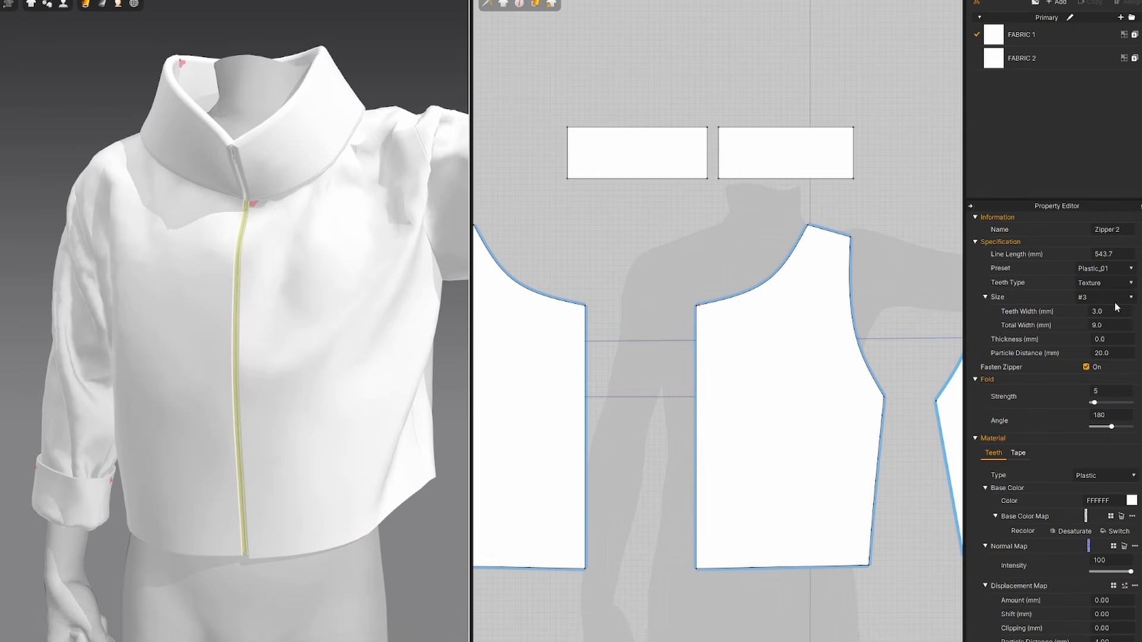
{"action": "left_click", "coordinate": [1115, 297]}
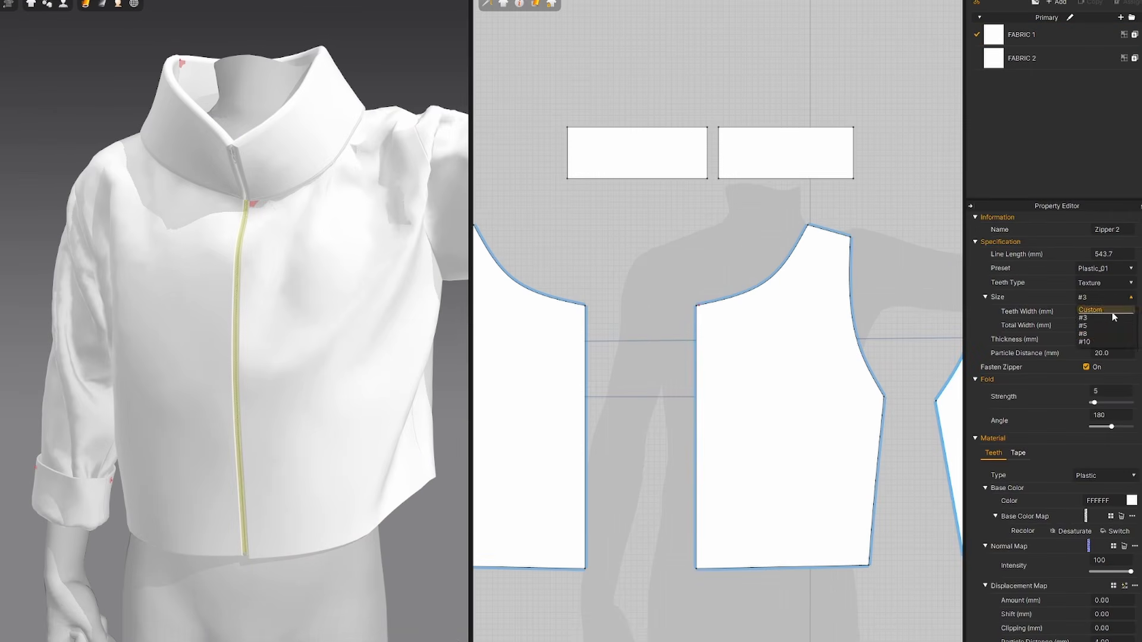
{"action": "left_click", "coordinate": [1110, 334]}
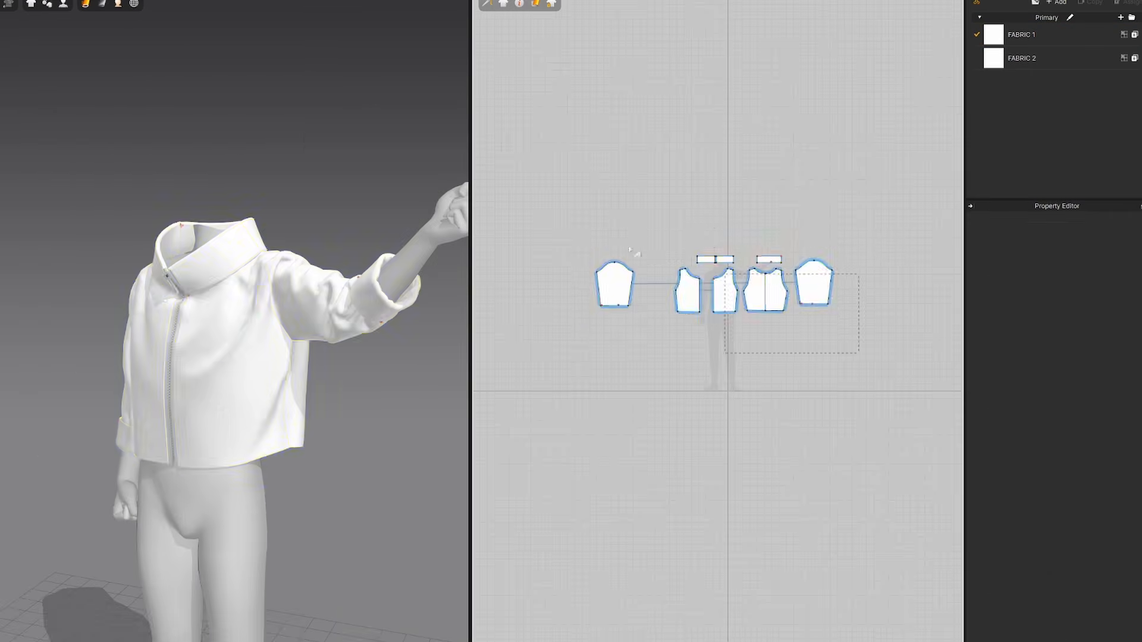
Step: Select all the pattern pieces and set their particle distance to 12 mm
{"action": "key", "text": "ctrl+a"}
{"action": "right_click", "coordinate": [681, 284]}
{"action": "left_click", "coordinate": [723, 244]}
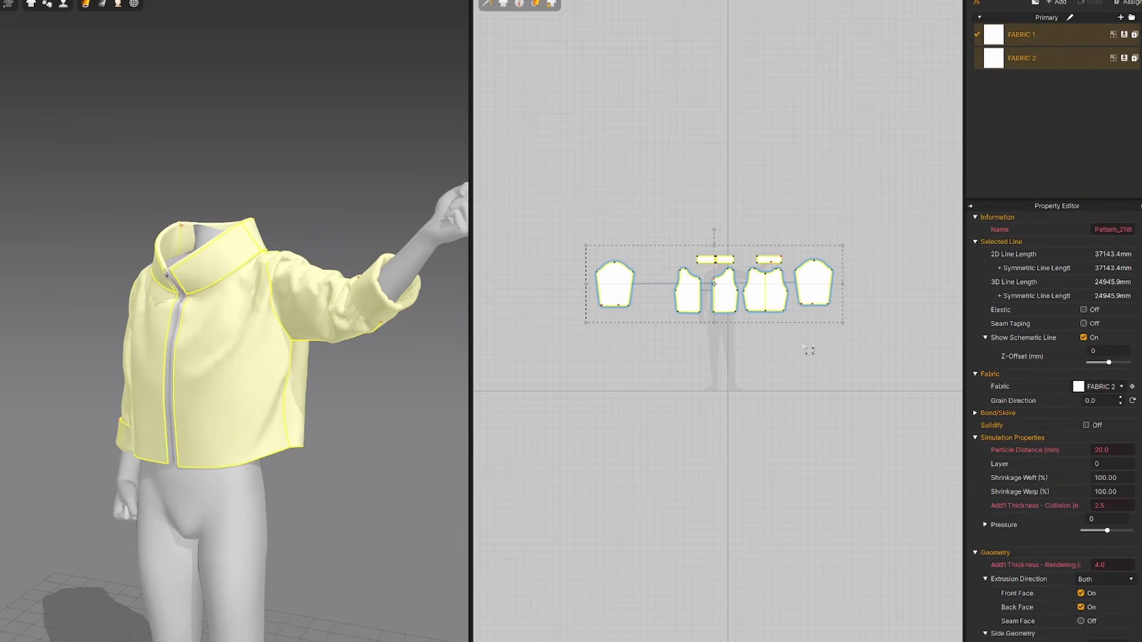
{"action": "key", "text": "Return"}
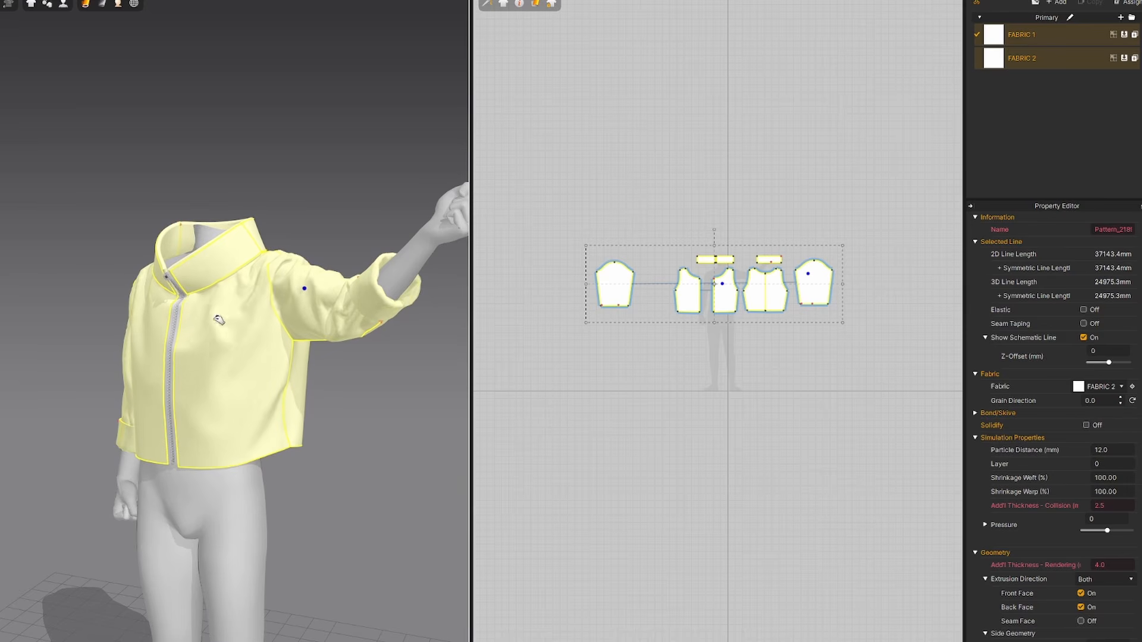
Step: Refine the drape by pulling the front bodice and the rolled cuff on the avatar's lowered arm
{"action": "right_click_drag", "start_coordinate": [185, 353], "coordinate": [248, 237]}
{"action": "left_click", "coordinate": [218, 327]}
{"action": "scroll", "coordinate": [238, 333], "scroll_direction": "down", "scroll_amount": 3}
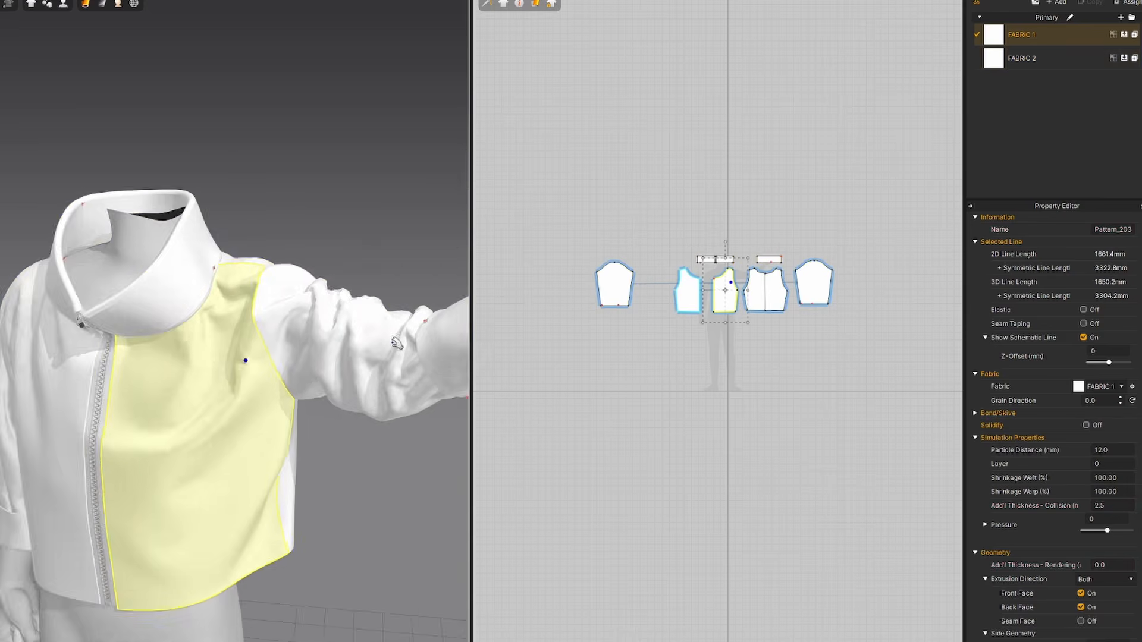
{"action": "middle_click_drag", "start_coordinate": [244, 359], "coordinate": [110, 421]}
{"action": "left_click", "coordinate": [224, 360]}
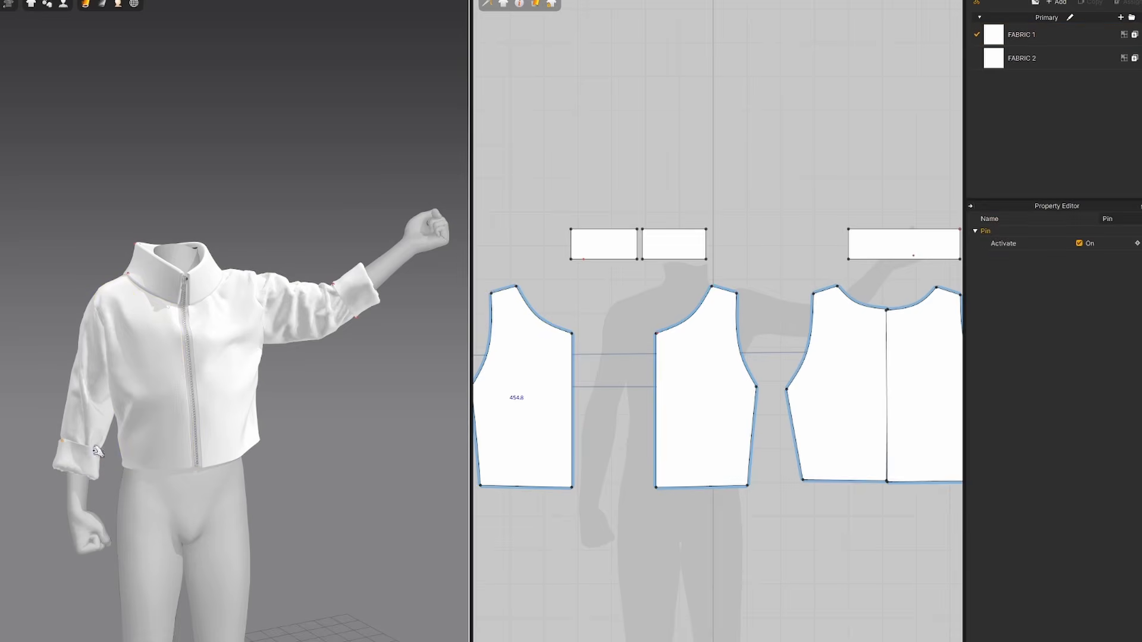
{"action": "left_click", "coordinate": [105, 445]}
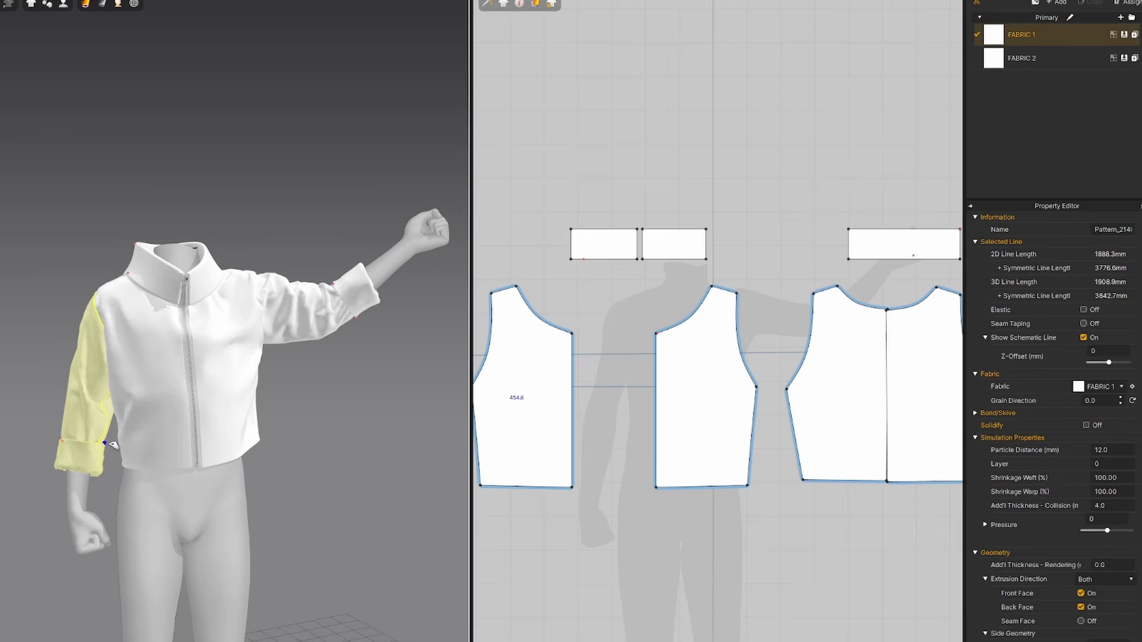
{"action": "left_click_drag", "start_coordinate": [102, 455], "coordinate": [109, 433]}
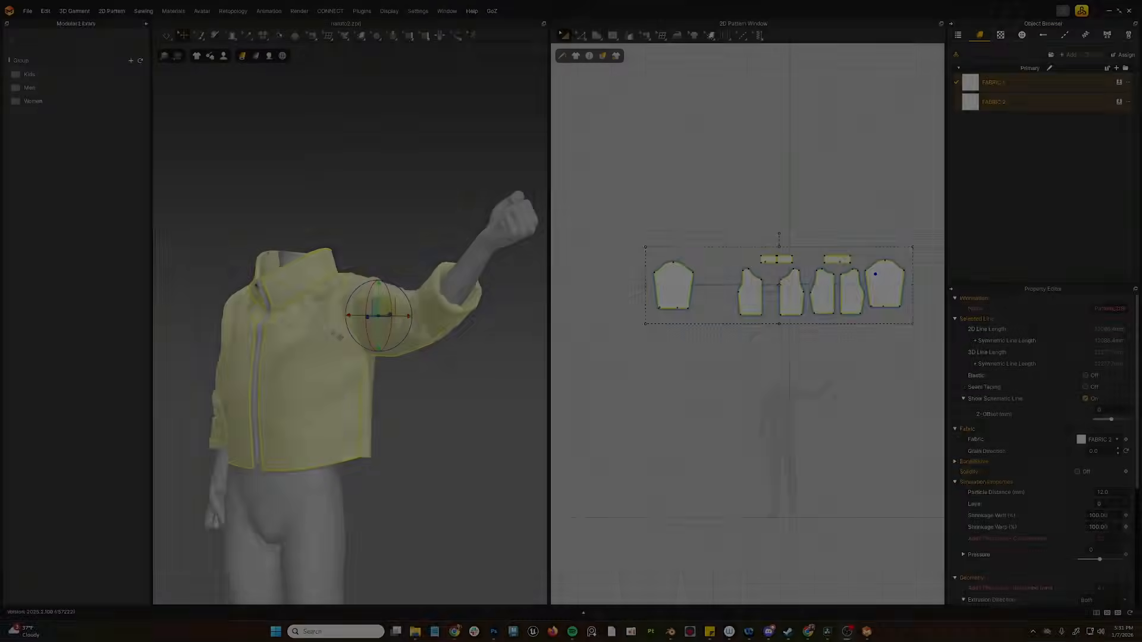
Step: Change the mesh style of all pattern pieces to Quad (Optimized) and show the garment's wireframe
{"action": "right_click", "coordinate": [332, 332]}
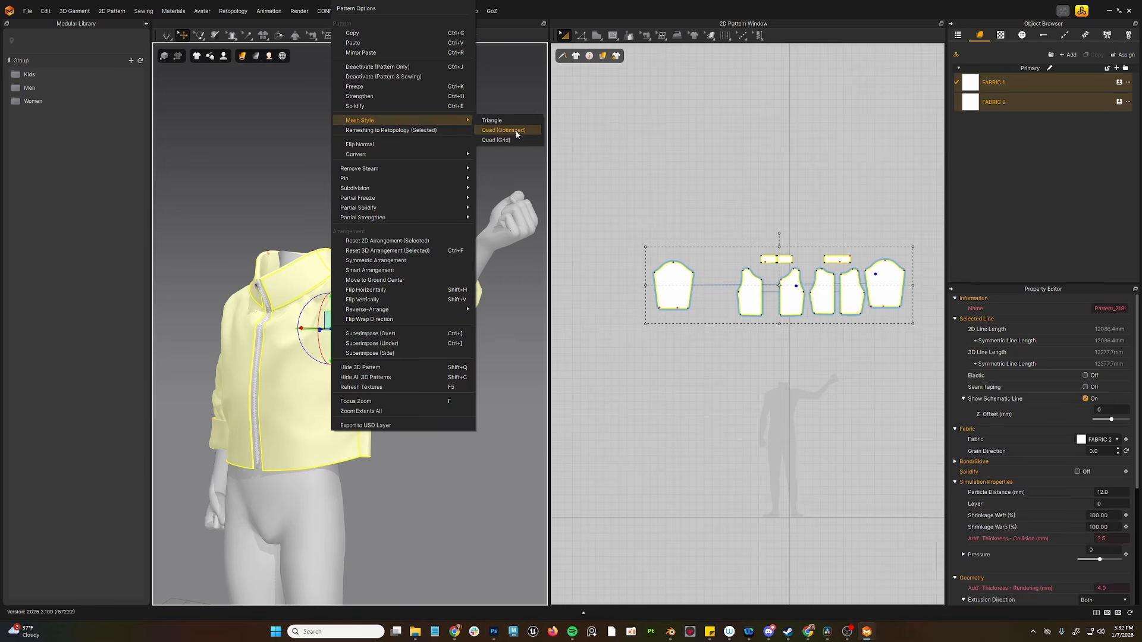
{"action": "left_click", "coordinate": [514, 131]}
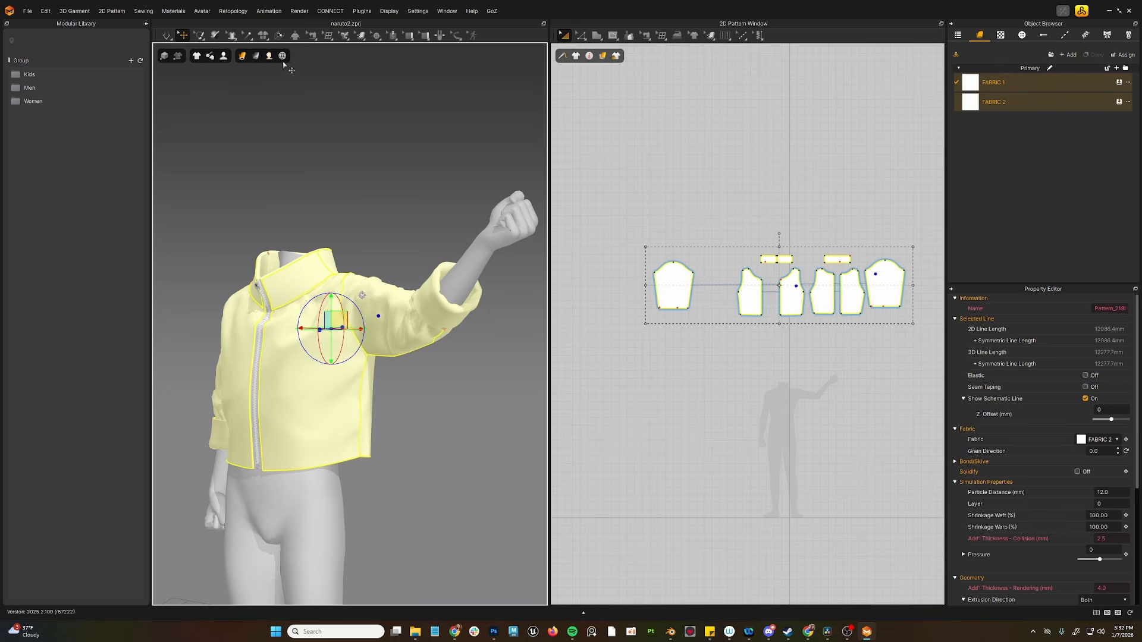
{"action": "mouse_move", "coordinate": [242, 56]}
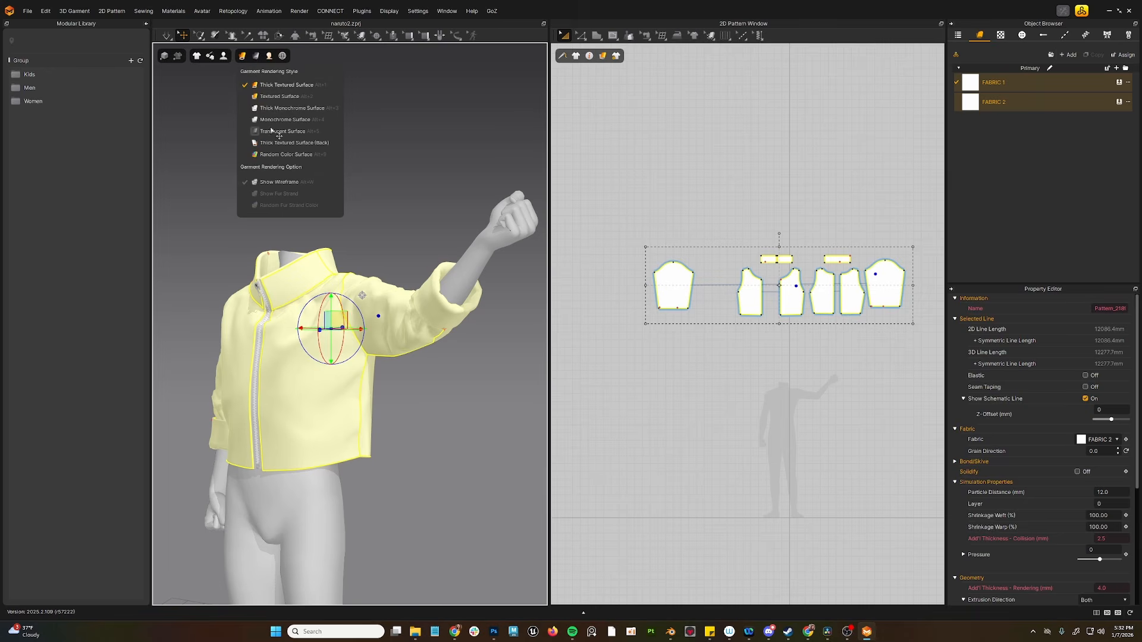
{"action": "left_click", "coordinate": [278, 182]}
{"action": "scroll", "coordinate": [321, 408], "scroll_direction": "up", "scroll_amount": 3}
{"action": "right_click_drag", "start_coordinate": [321, 408], "coordinate": [339, 398]}
Step: Export the garment as OBJ with the Thin option, overwriting clothes2.obj in the left-arm-and-fist folder
{"action": "left_click", "coordinate": [27, 11]}
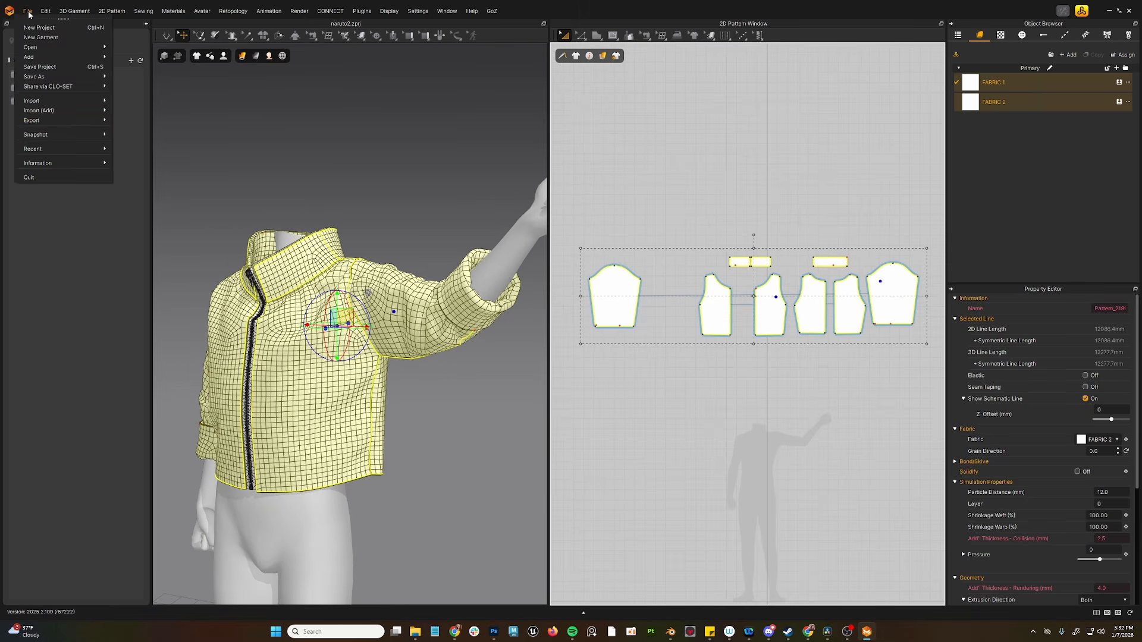
{"action": "mouse_move", "coordinate": [58, 121]}
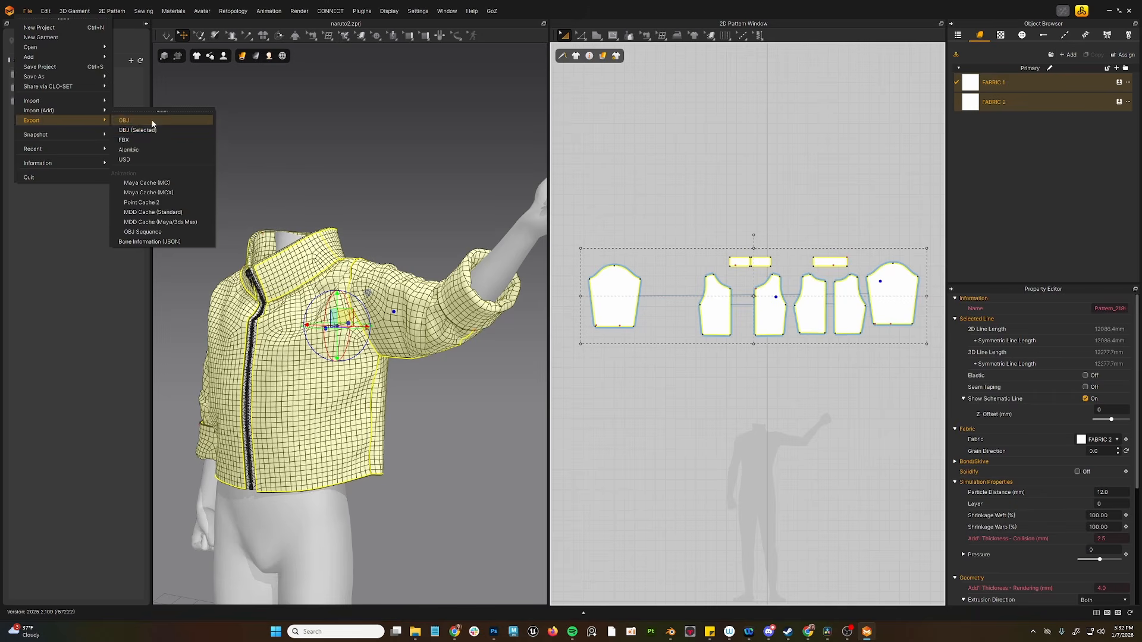
{"action": "left_click", "coordinate": [151, 119]}
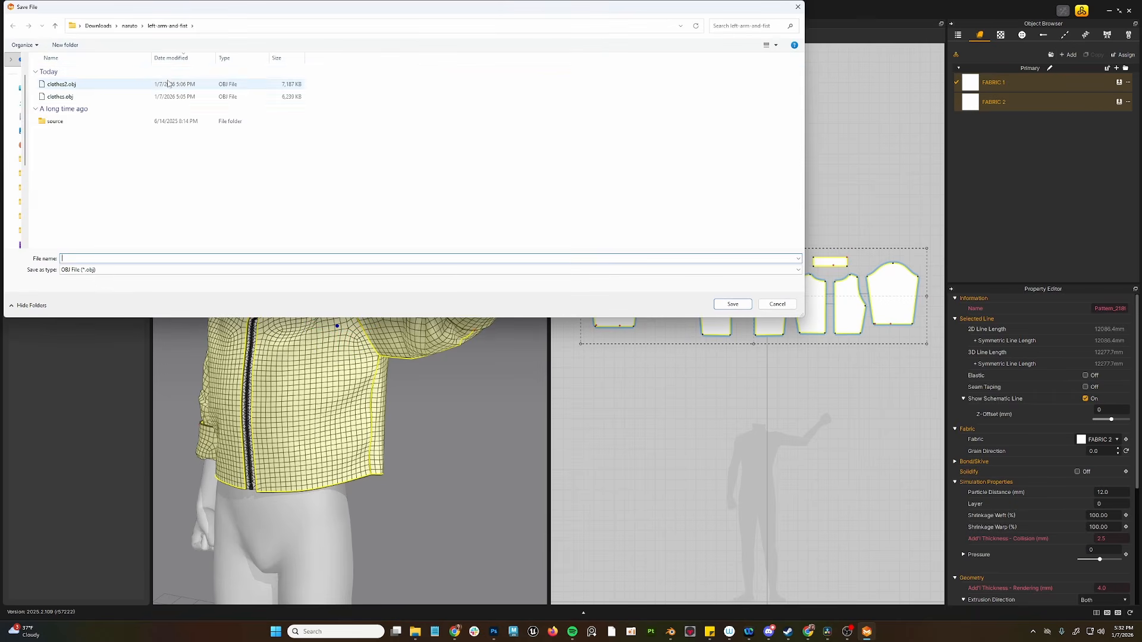
{"action": "double_click", "coordinate": [177, 87]}
{"action": "left_click", "coordinate": [590, 314]}
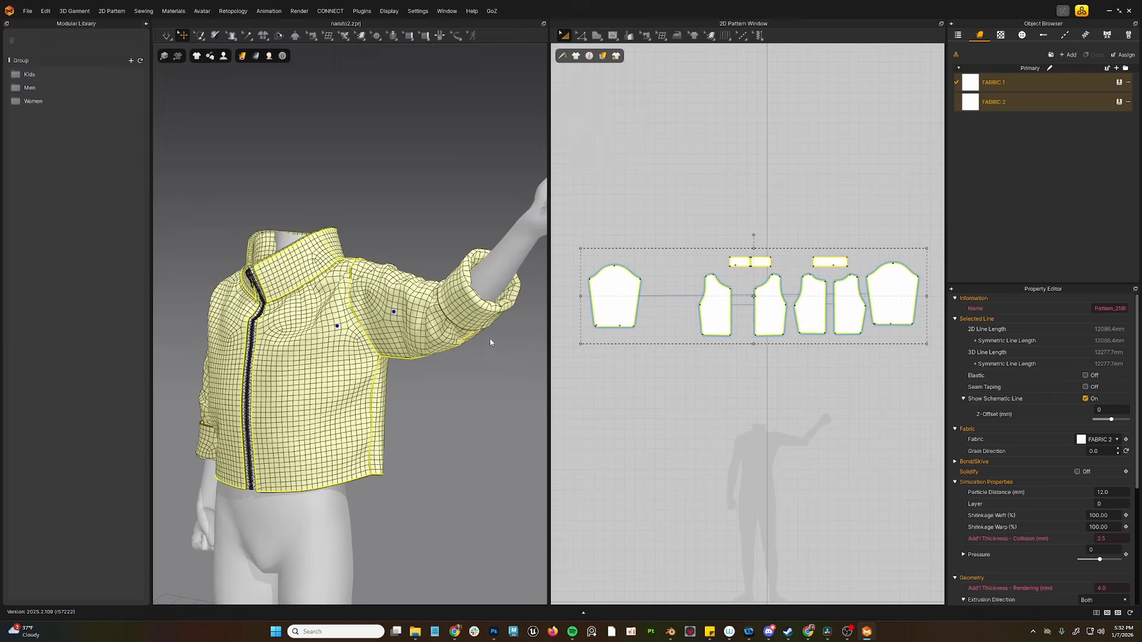
{"action": "left_click", "coordinate": [510, 273]}
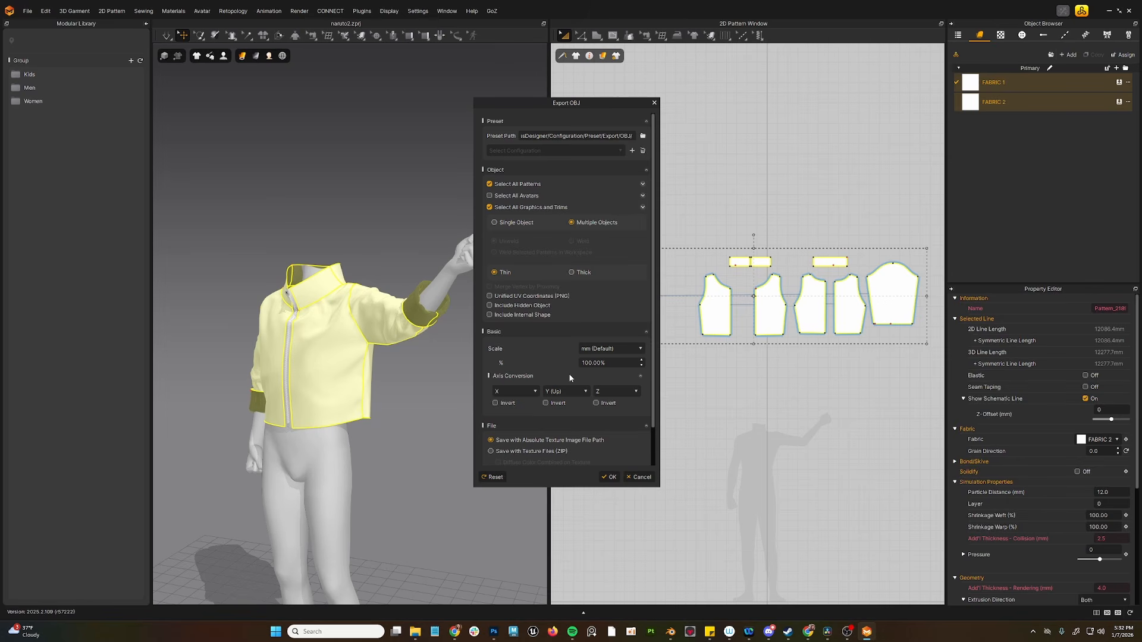
{"action": "left_click", "coordinate": [611, 478]}
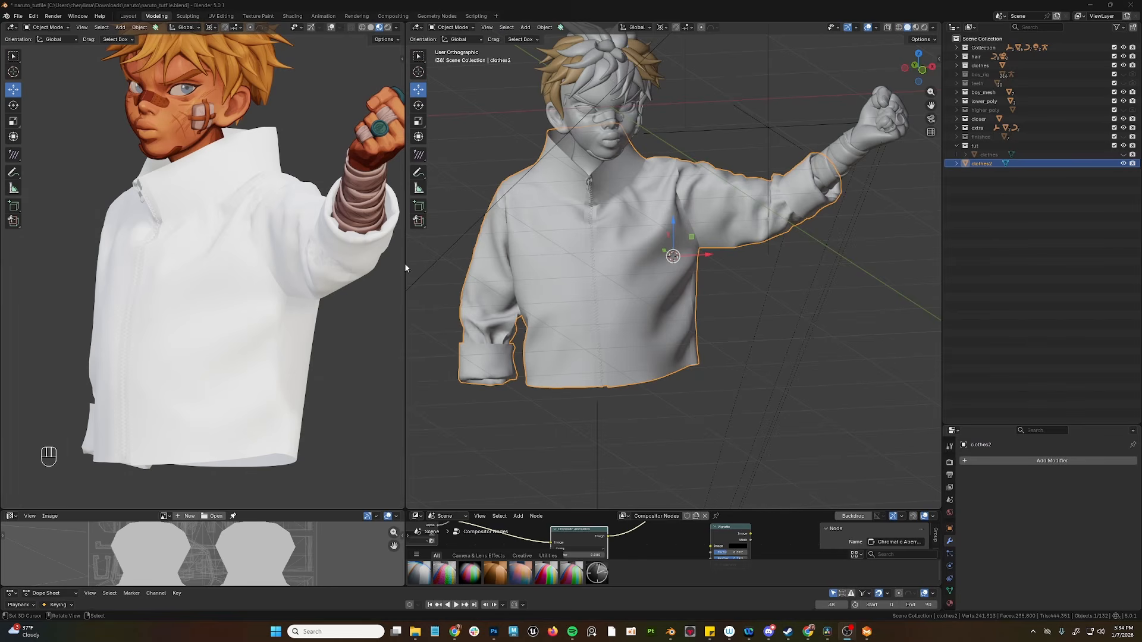
Step: Examine the imported jacket and its quad topology from several angles, in both Object Mode and Edit Mode
{"action": "middle_click_drag", "start_coordinate": [594, 268], "coordinate": [604, 246]}
{"action": "scroll", "coordinate": [604, 246], "scroll_direction": "up", "scroll_amount": 4}
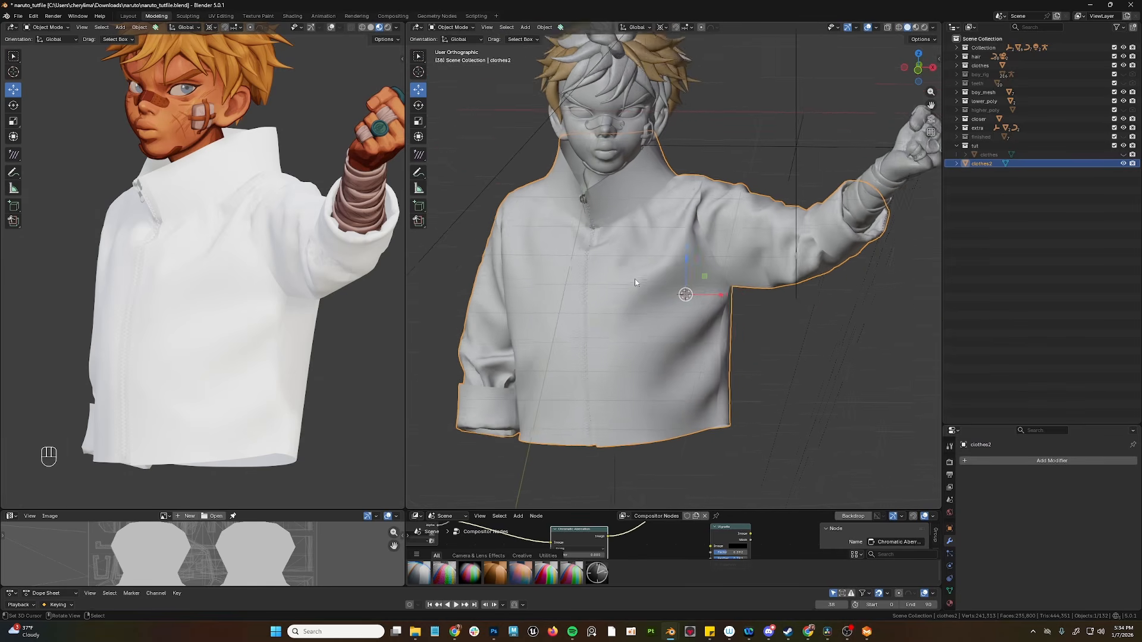
{"action": "middle_click_drag", "start_coordinate": [635, 282], "coordinate": [681, 447]}
{"action": "scroll", "coordinate": [607, 292], "scroll_direction": "up", "scroll_amount": 1}
{"action": "key", "text": "Tab"}
{"action": "scroll", "coordinate": [678, 294], "scroll_direction": "up", "scroll_amount": 1}
{"action": "scroll", "coordinate": [681, 292], "scroll_direction": "down", "scroll_amount": 2}
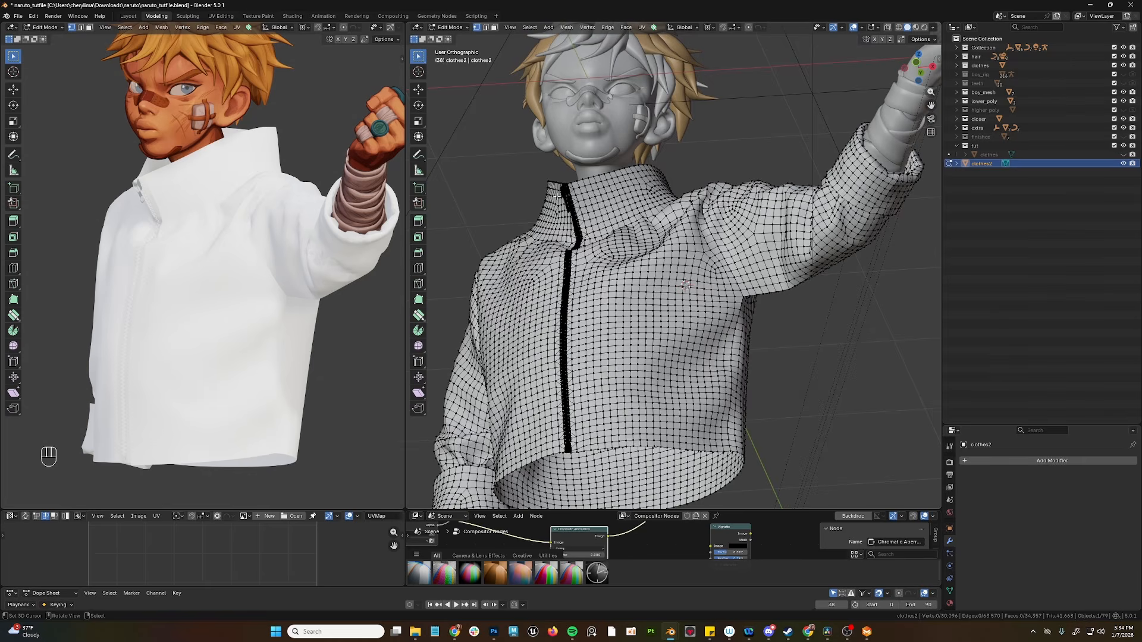
{"action": "middle_click_drag", "start_coordinate": [558, 196], "coordinate": [767, 233]}
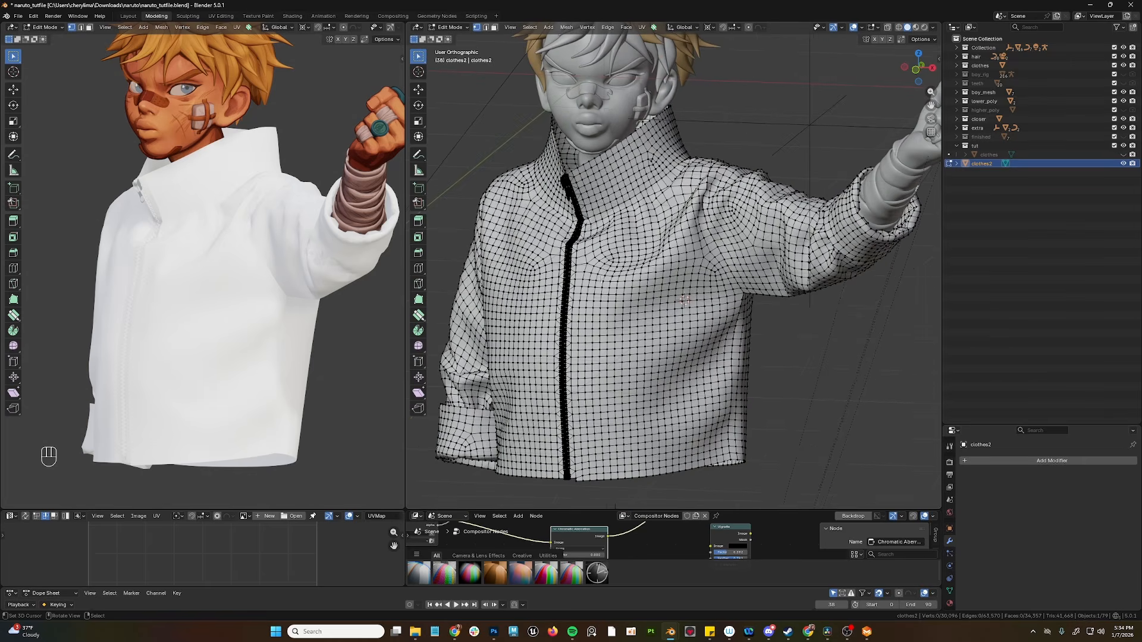
{"action": "key", "text": "Tab"}
{"action": "middle_click_drag", "start_coordinate": [392, 416], "coordinate": [373, 363], "text": "shift"}
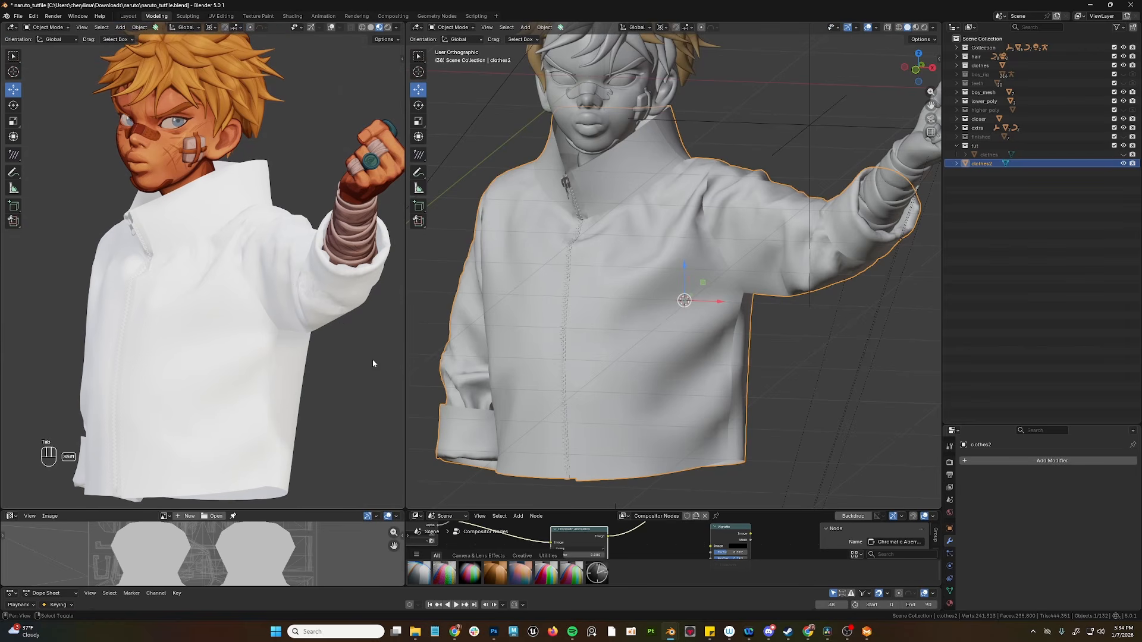
Step: Keep the overlays hidden in the colored character viewport and set its Material Preview shading with an HDRI studio light
{"action": "left_click", "coordinate": [332, 28]}
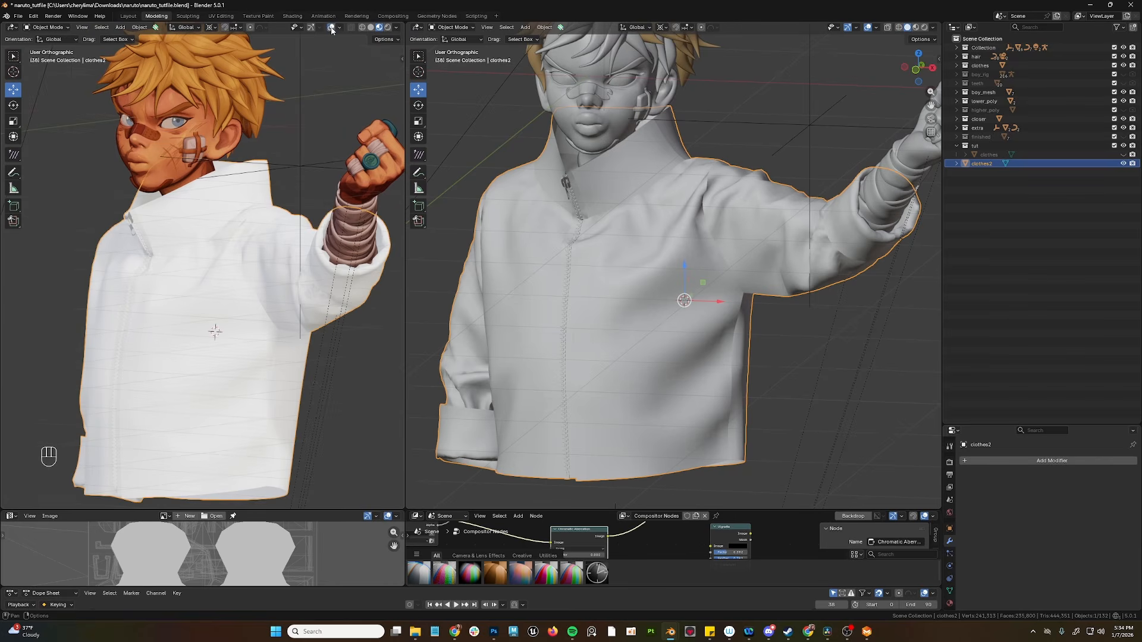
{"action": "left_click", "coordinate": [331, 28]}
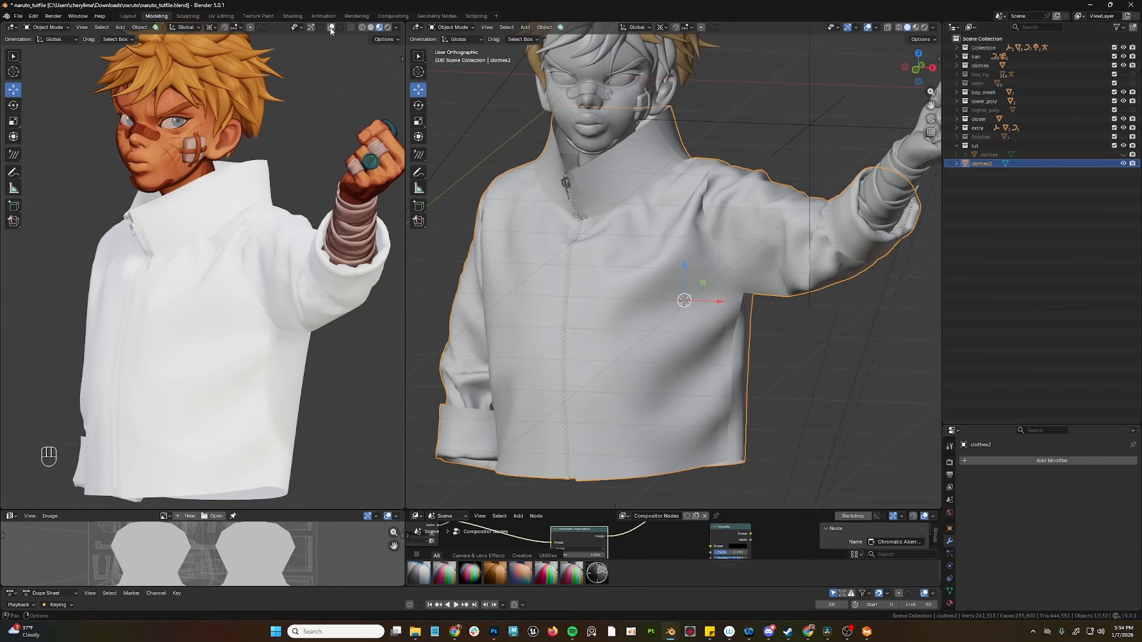
{"action": "middle_click_drag", "start_coordinate": [321, 107], "coordinate": [307, 94]}
{"action": "left_click", "coordinate": [395, 27]}
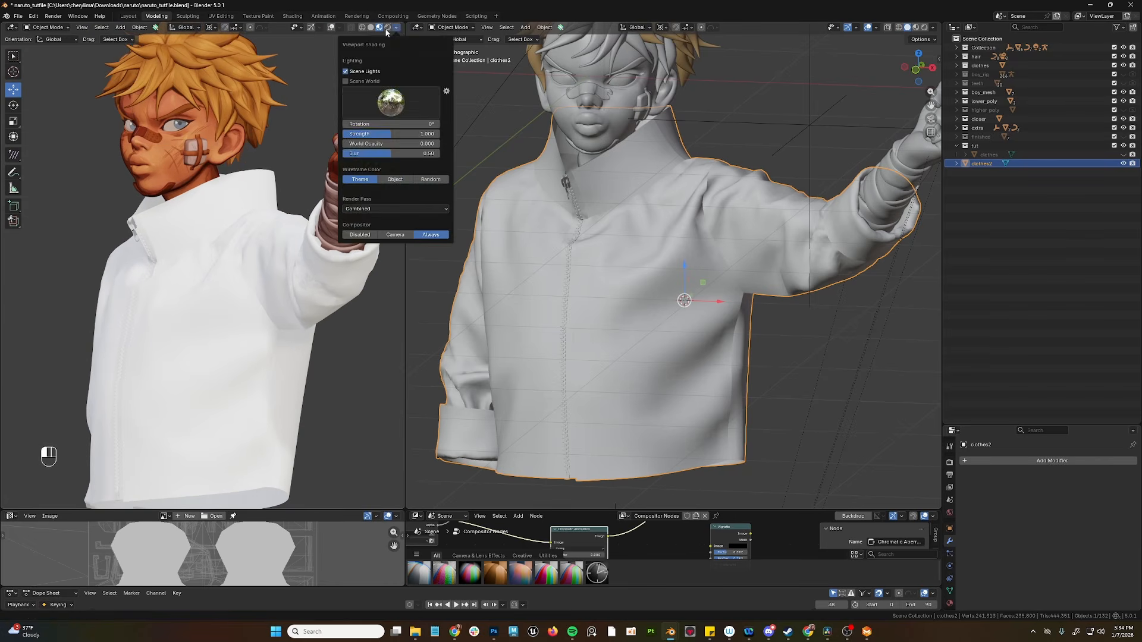
{"action": "left_click", "coordinate": [380, 27]}
{"action": "left_click", "coordinate": [396, 27]}
{"action": "left_click", "coordinate": [389, 105]}
{"action": "left_click", "coordinate": [408, 137]}
{"action": "middle_click_drag", "start_coordinate": [360, 327], "coordinate": [286, 315]}
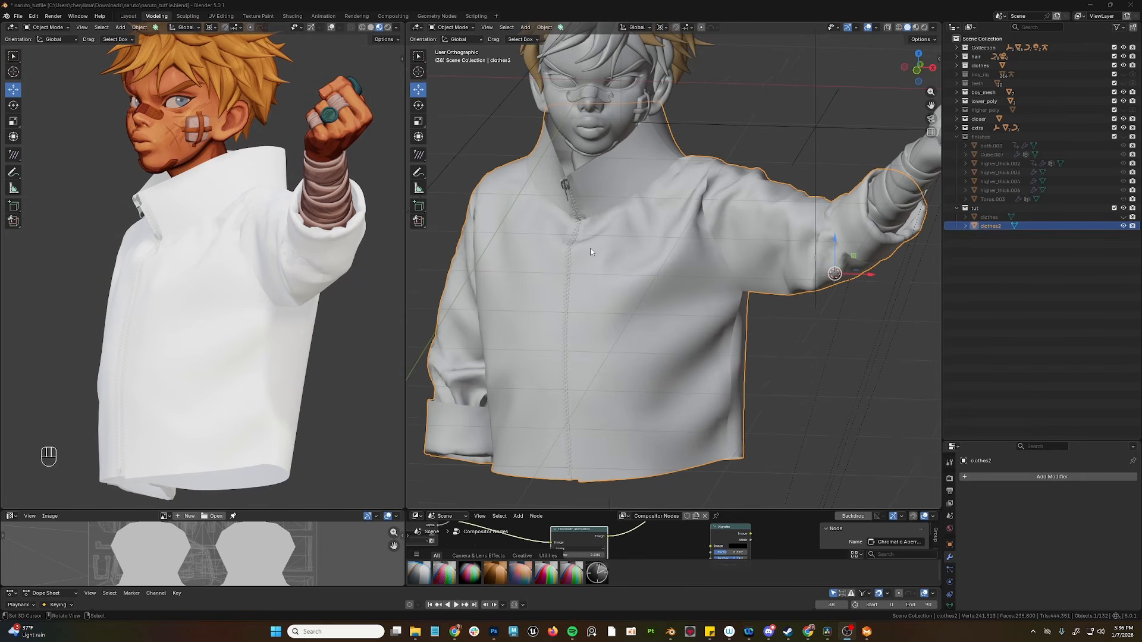
Step: Inspect the jacket with its entire mesh selected in Edit Mode, and return to Object Mode
{"action": "middle_click_drag", "start_coordinate": [591, 251], "coordinate": [571, 247]}
{"action": "middle_click_drag", "start_coordinate": [297, 313], "coordinate": [287, 315]}
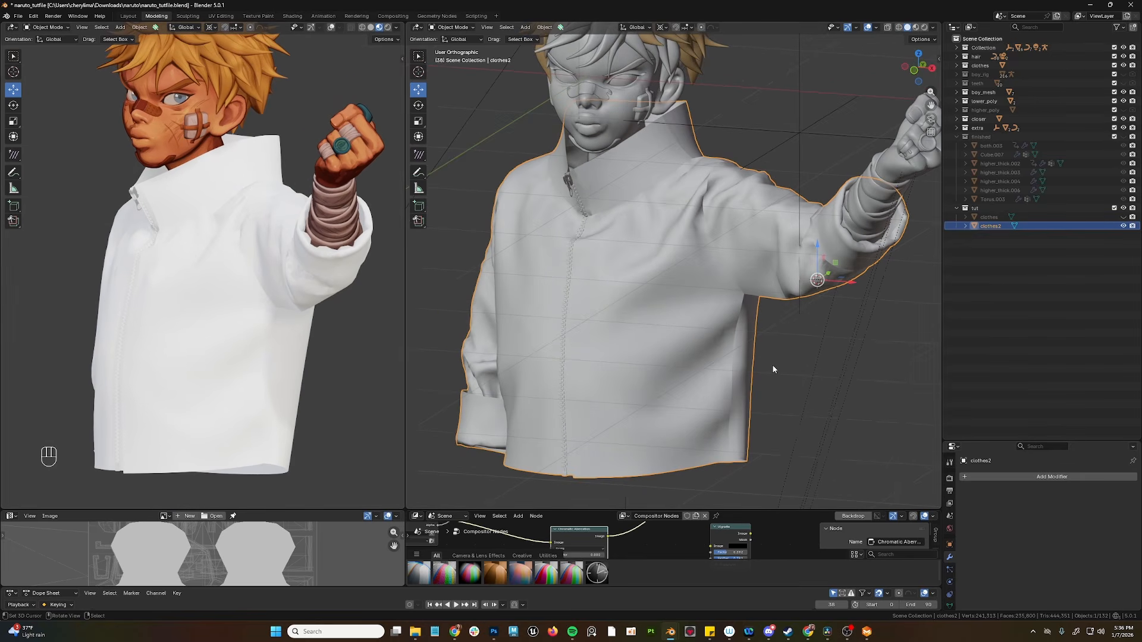
{"action": "key", "text": "Tab"}
{"action": "key", "text": "a"}
{"action": "key", "text": "a"}
{"action": "left_click", "coordinate": [432, 28]}
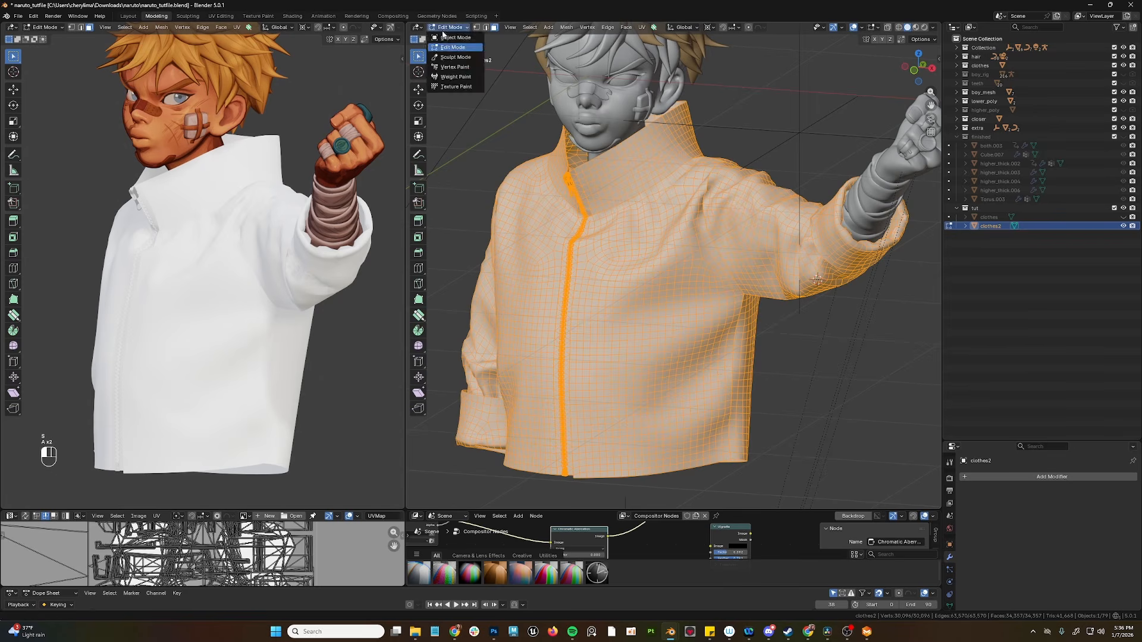
{"action": "left_click", "coordinate": [452, 38]}
Step: Create a new material on the jacket and name it Clothing
{"action": "left_click_drag", "start_coordinate": [981, 443], "coordinate": [981, 390]}
{"action": "left_click", "coordinate": [949, 566]}
{"action": "left_click", "coordinate": [1064, 462]}
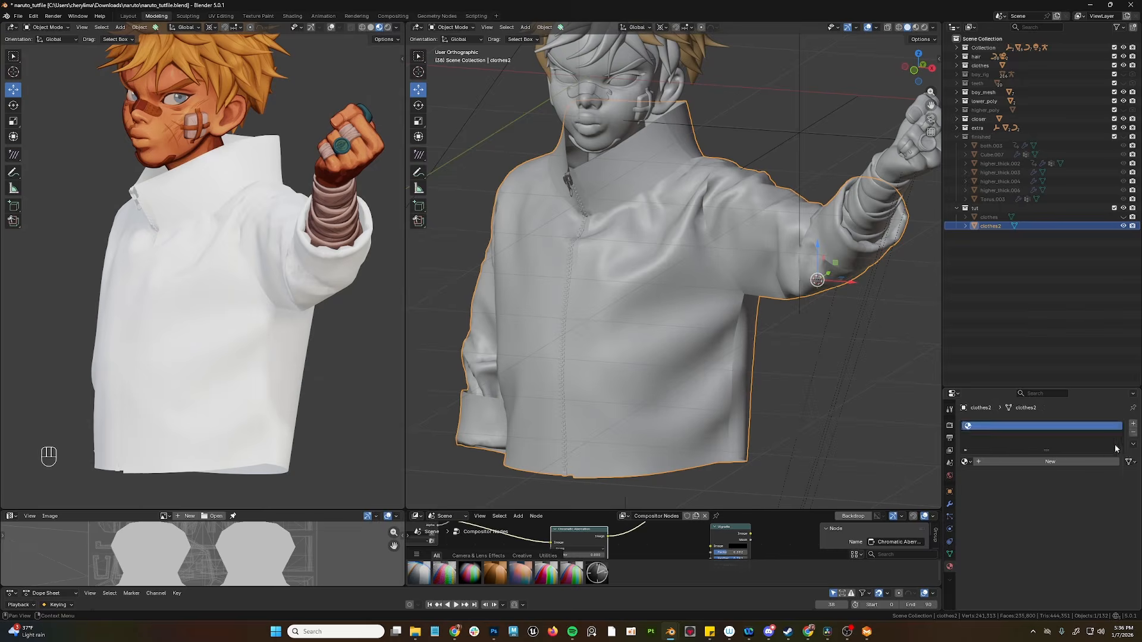
{"action": "double_click", "coordinate": [978, 426]}
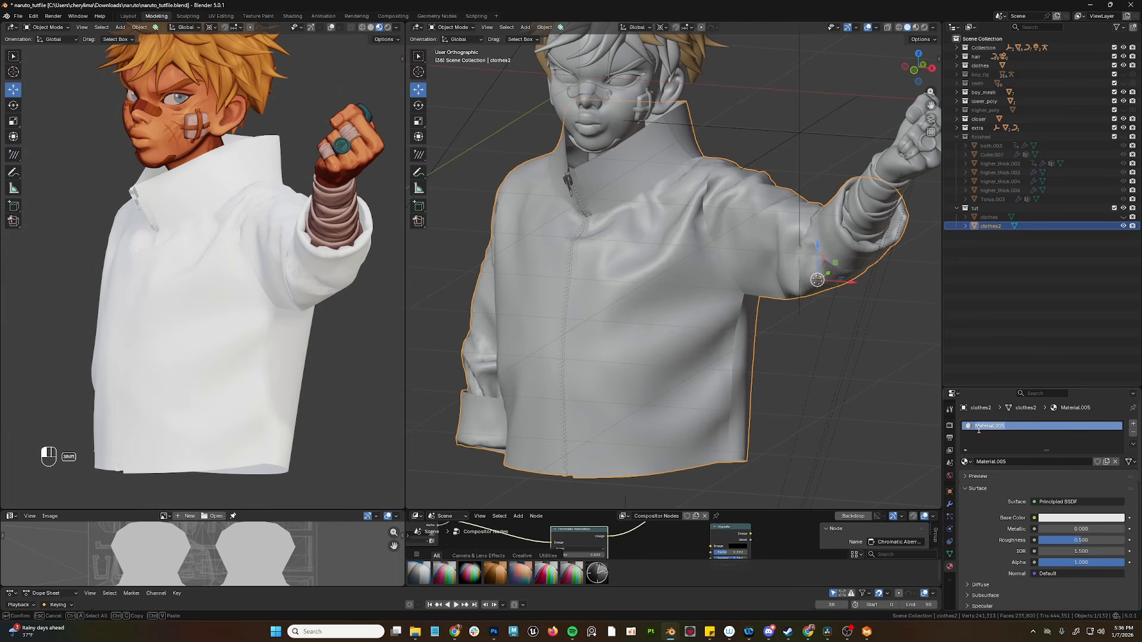
{"action": "type", "text": "Clothing"}
{"action": "key", "text": "Return"}
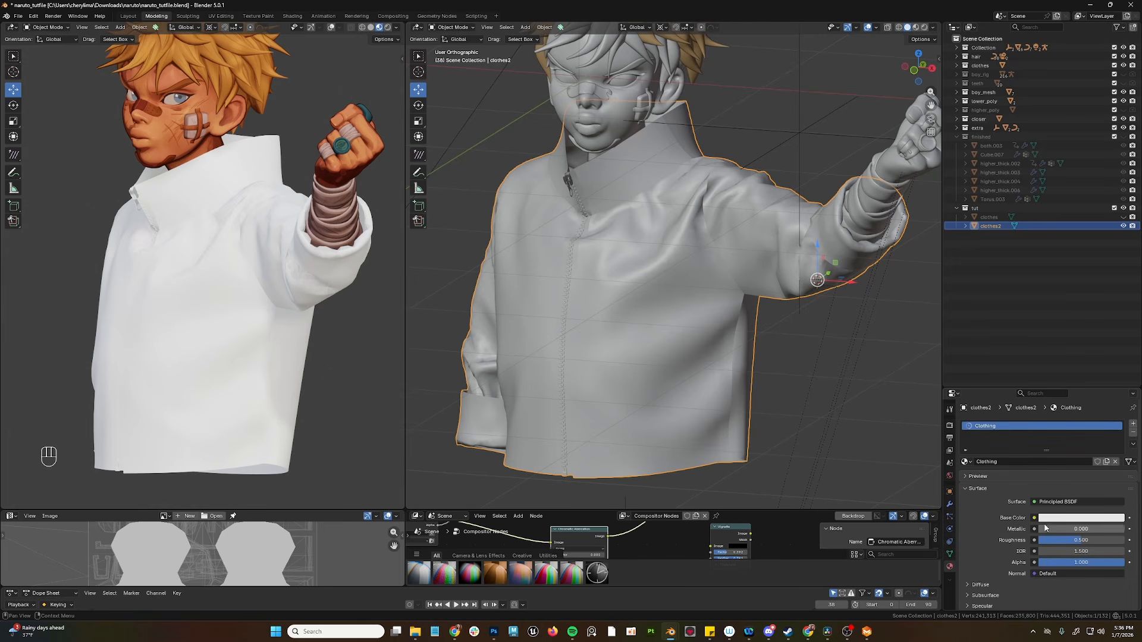
Step: Enlarge the editor area below the 3D view and switch it to the Shader Editor with the Object shader type
{"action": "left_click_drag", "start_coordinate": [715, 511], "coordinate": [716, 401]}
{"action": "left_click", "coordinate": [417, 406]}
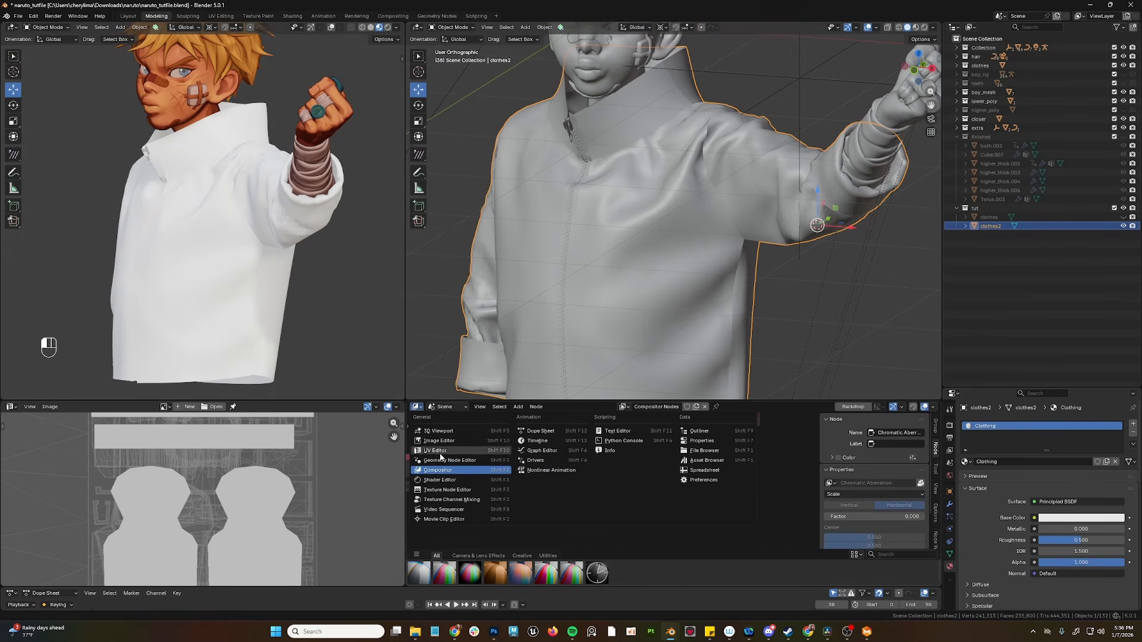
{"action": "left_click", "coordinate": [440, 480]}
{"action": "left_click", "coordinate": [446, 407]}
{"action": "left_click", "coordinate": [447, 429]}
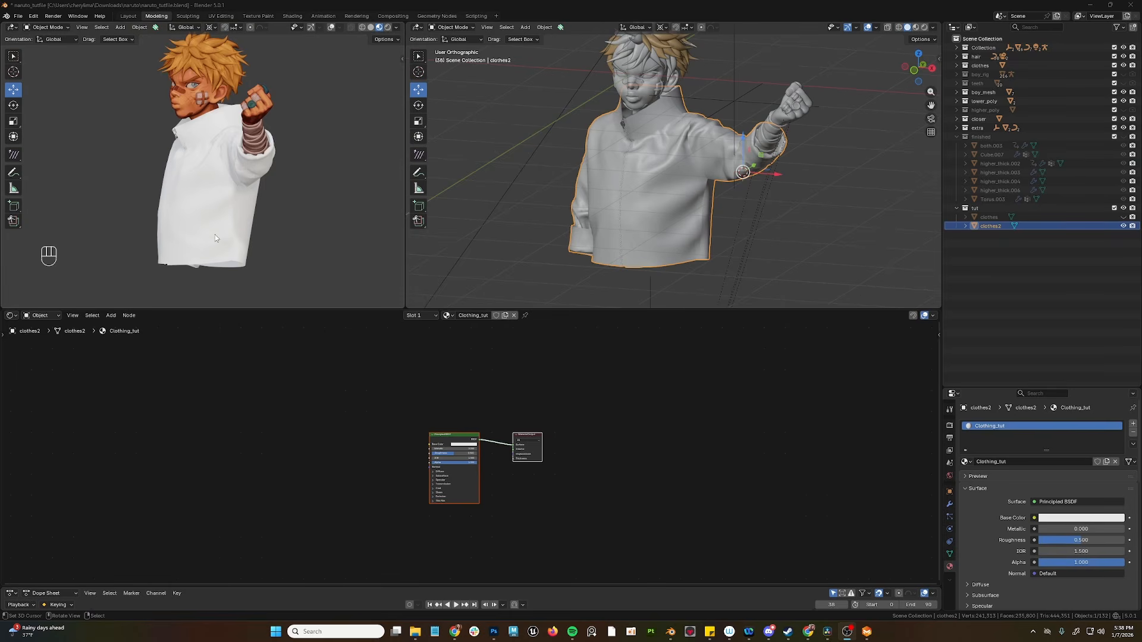
Step: Add a Color node to the jacket's material and connect it to the Principled BSDF's Base Color
{"action": "middle_click_drag", "start_coordinate": [216, 234], "coordinate": [225, 208]}
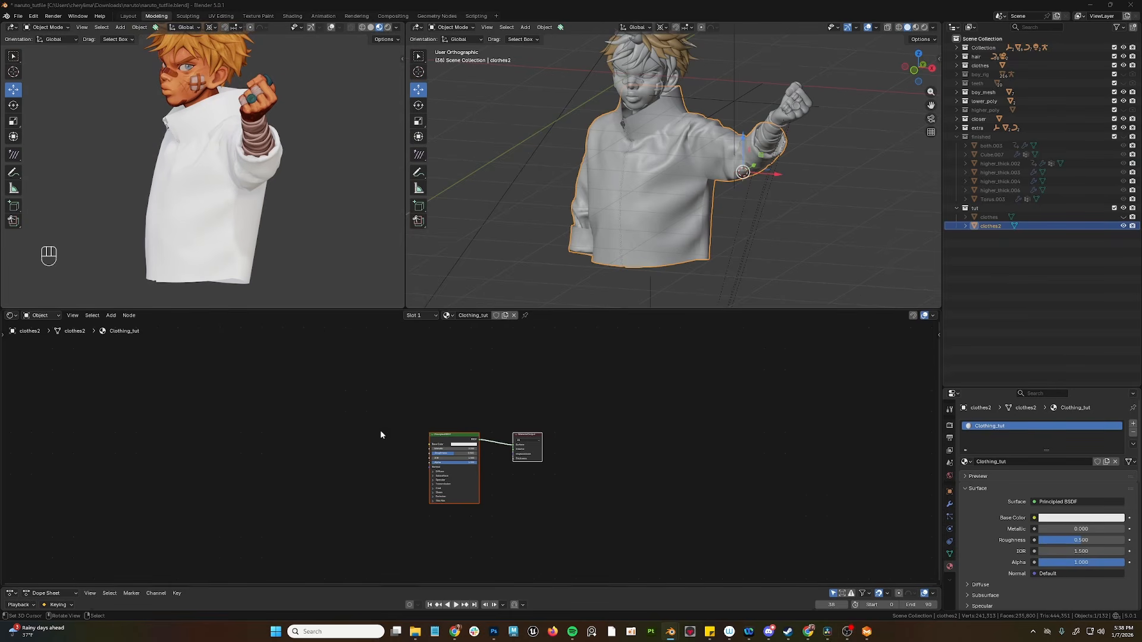
{"action": "scroll", "coordinate": [405, 502], "scroll_direction": "up", "scroll_amount": 2}
{"action": "middle_click_drag", "start_coordinate": [405, 502], "coordinate": [515, 480]}
{"action": "scroll", "coordinate": [333, 470], "scroll_direction": "up", "scroll_amount": 1}
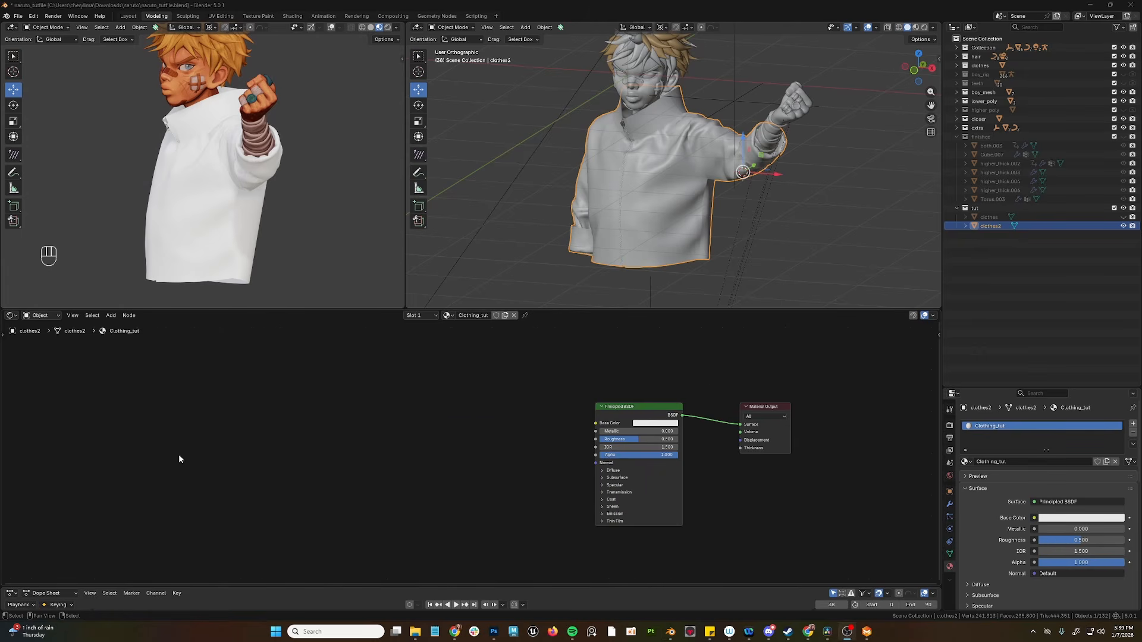
{"action": "key", "text": "c"}
{"action": "key", "text": "Escape"}
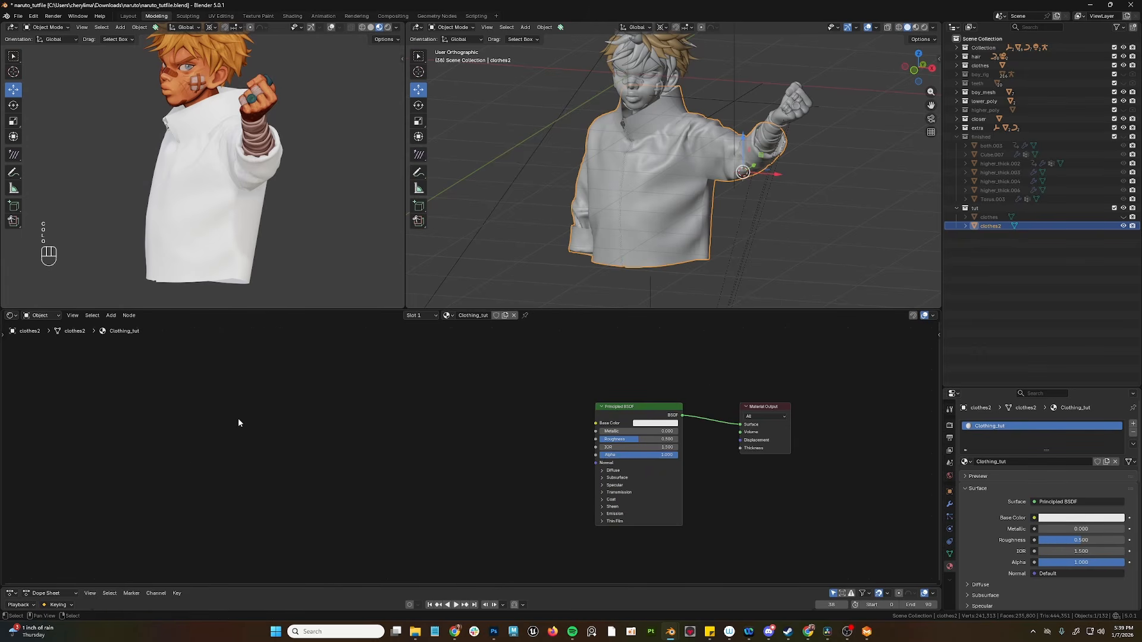
{"action": "key", "text": "space"}
{"action": "type", "text": "col"}
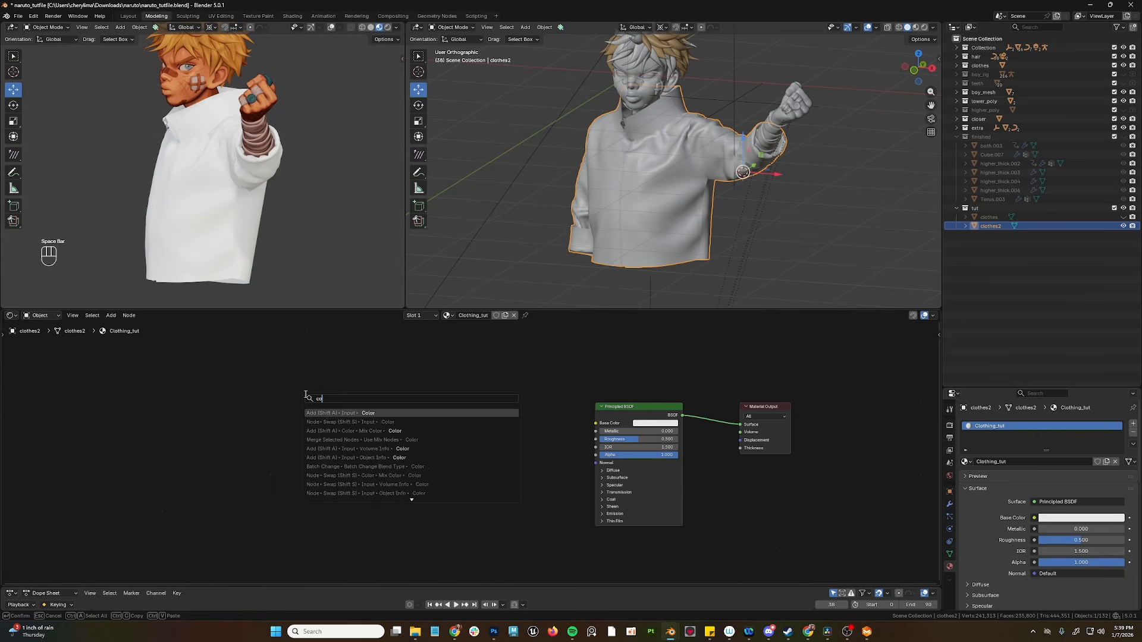
{"action": "key", "text": "Return"}
{"action": "left_click", "coordinate": [305, 397]}
{"action": "left_click_drag", "start_coordinate": [356, 408], "coordinate": [517, 411]}
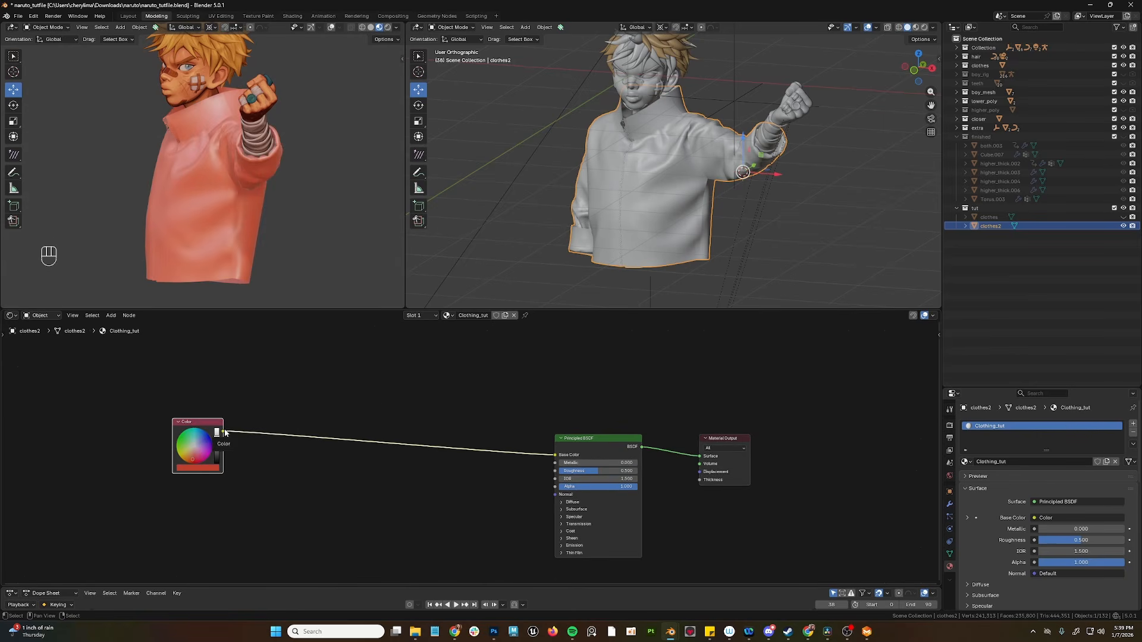
Step: Insert a color-type Multiply node between the Color node and the Principled BSDF's Base Color
{"action": "left_click_drag", "start_coordinate": [223, 431], "coordinate": [317, 418]}
{"action": "type", "text": "multi"}
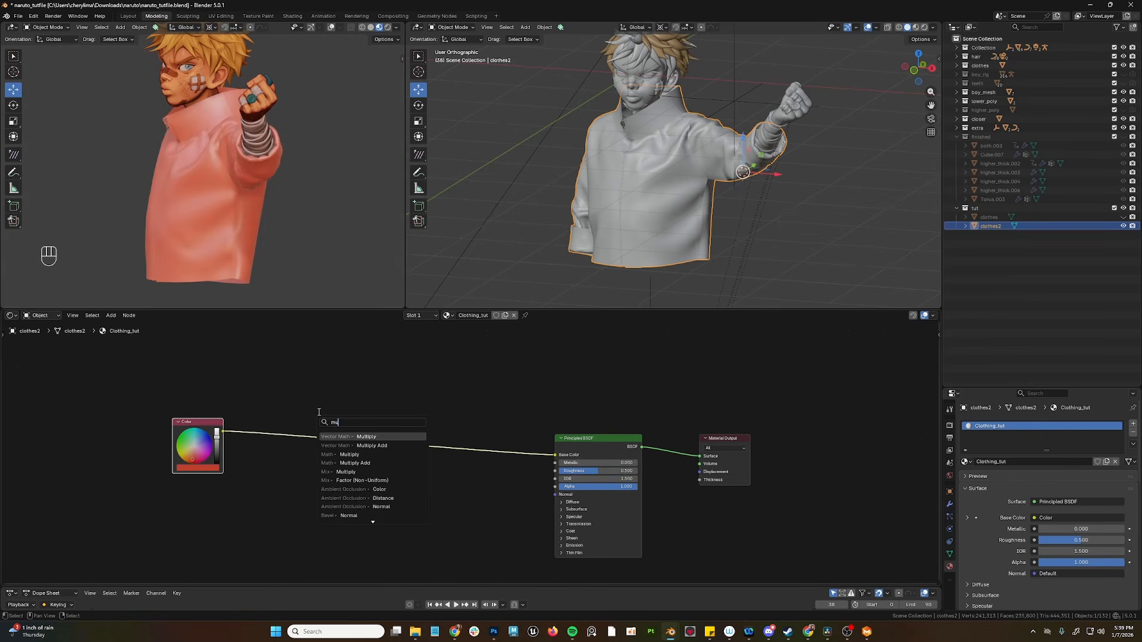
{"action": "key", "text": "Down"}
{"action": "key", "text": "Down"}
{"action": "key", "text": "Return"}
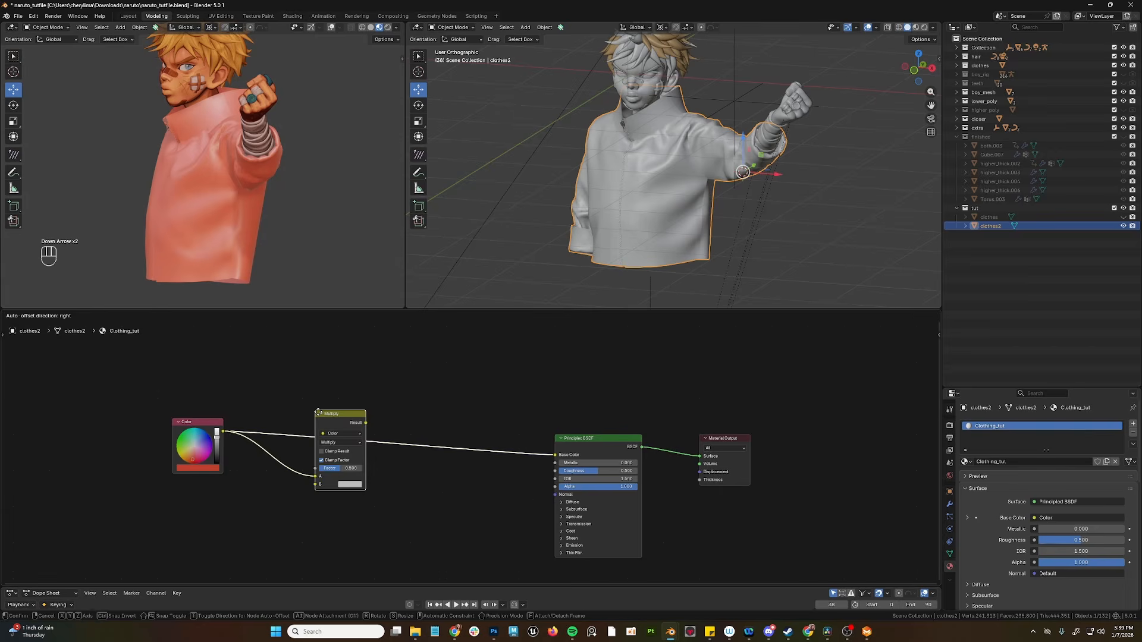
{"action": "left_click", "coordinate": [316, 417]}
{"action": "middle_click_drag", "start_coordinate": [311, 418], "coordinate": [398, 369]}
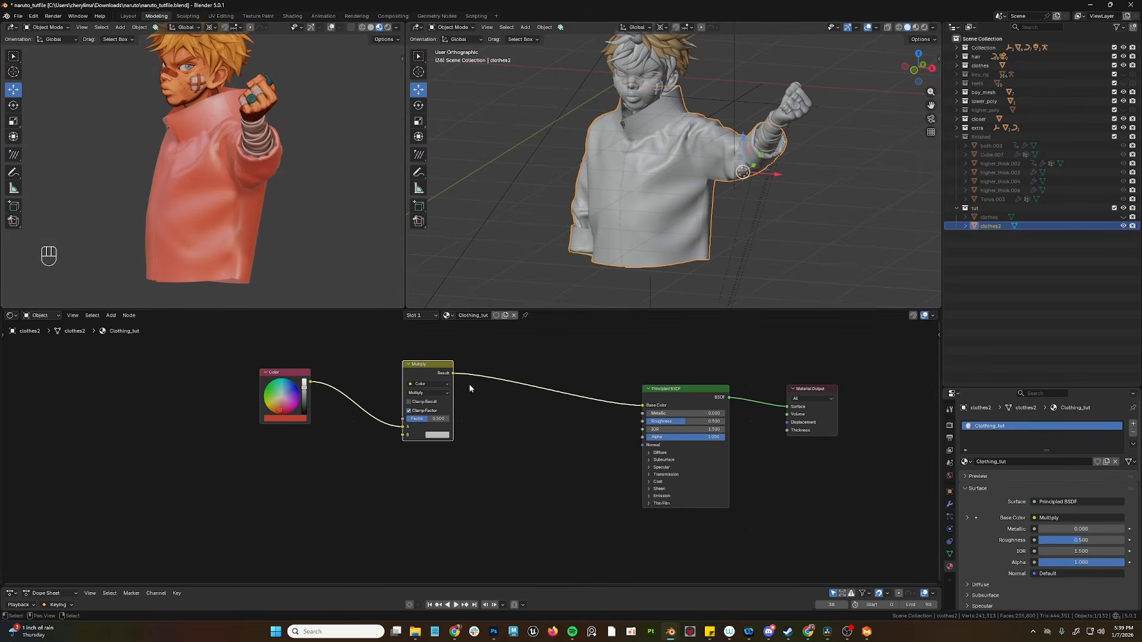
{"action": "left_click_drag", "start_coordinate": [287, 371], "coordinate": [290, 355]}
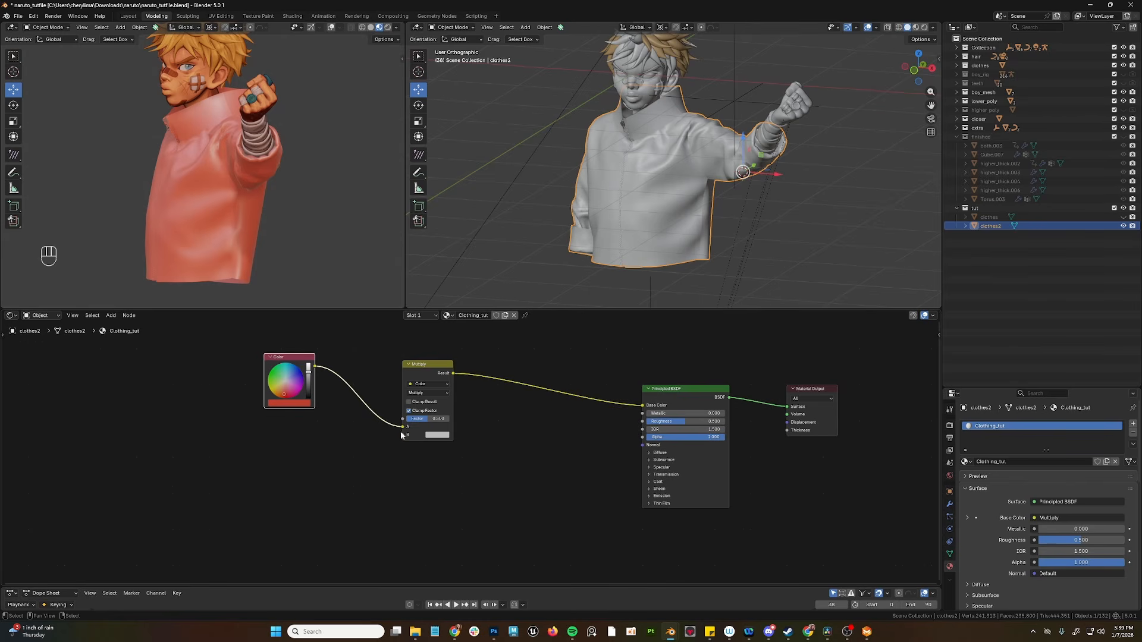
Step: Add a Diffuse BSDF node below the Color node and connect its output to a new Shader to RGB node
{"action": "middle_click_drag", "start_coordinate": [294, 491], "coordinate": [333, 465]}
{"action": "key", "text": "space"}
{"action": "type", "text": "dif"}
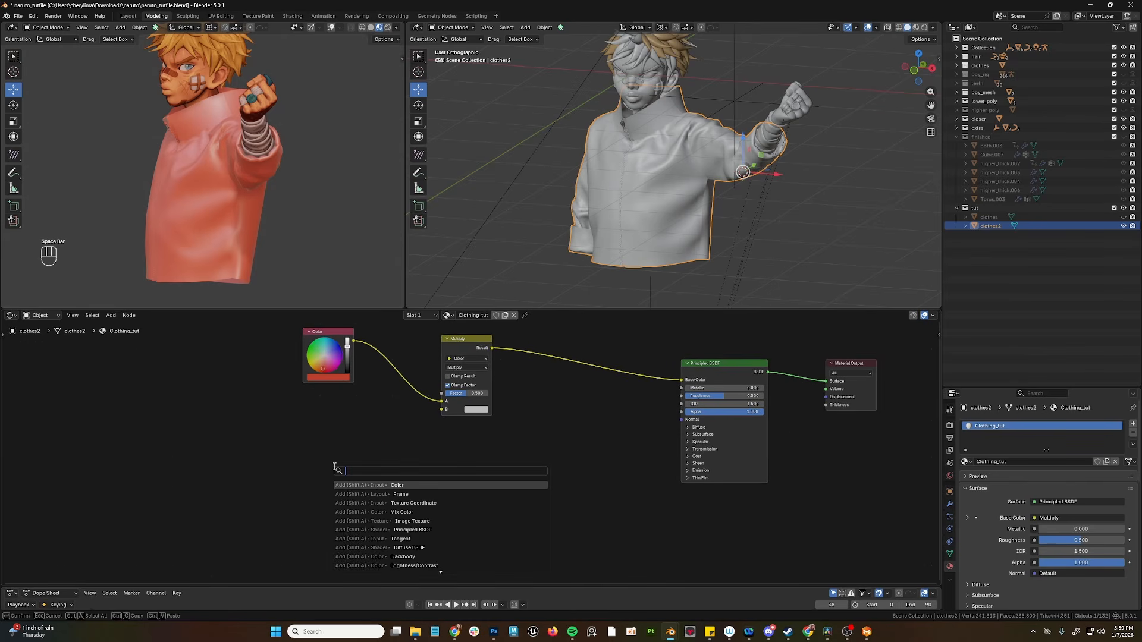
{"action": "type", "text": "fuse"}
{"action": "key", "text": "Return"}
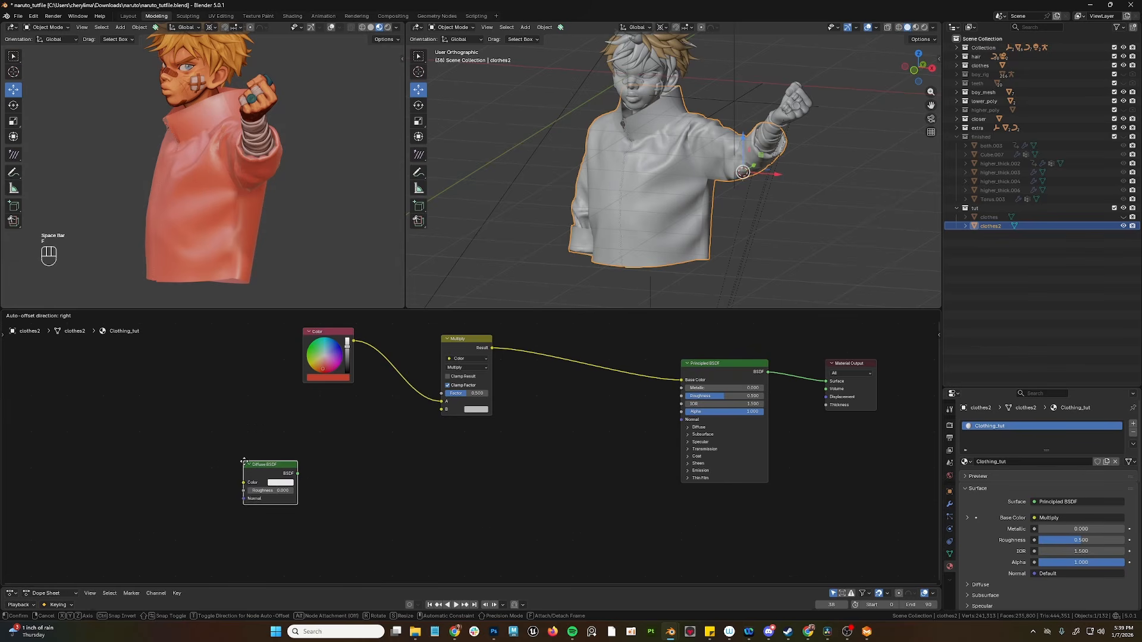
{"action": "left_click", "coordinate": [198, 444]}
{"action": "left_click_drag", "start_coordinate": [252, 457], "coordinate": [282, 471]}
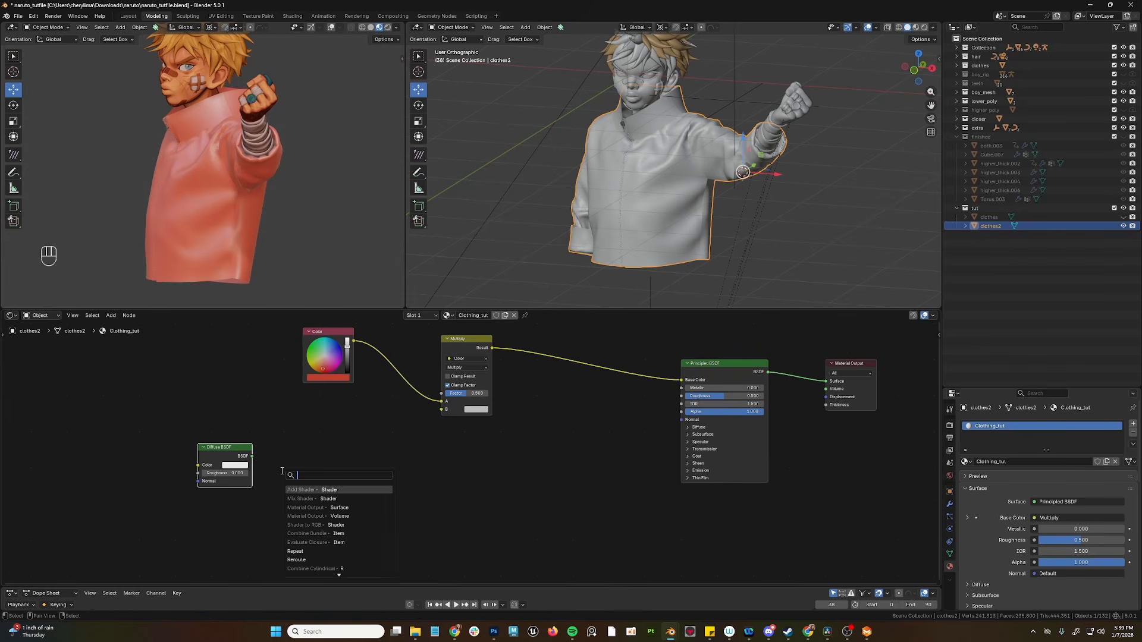
{"action": "type", "text": "shader to"}
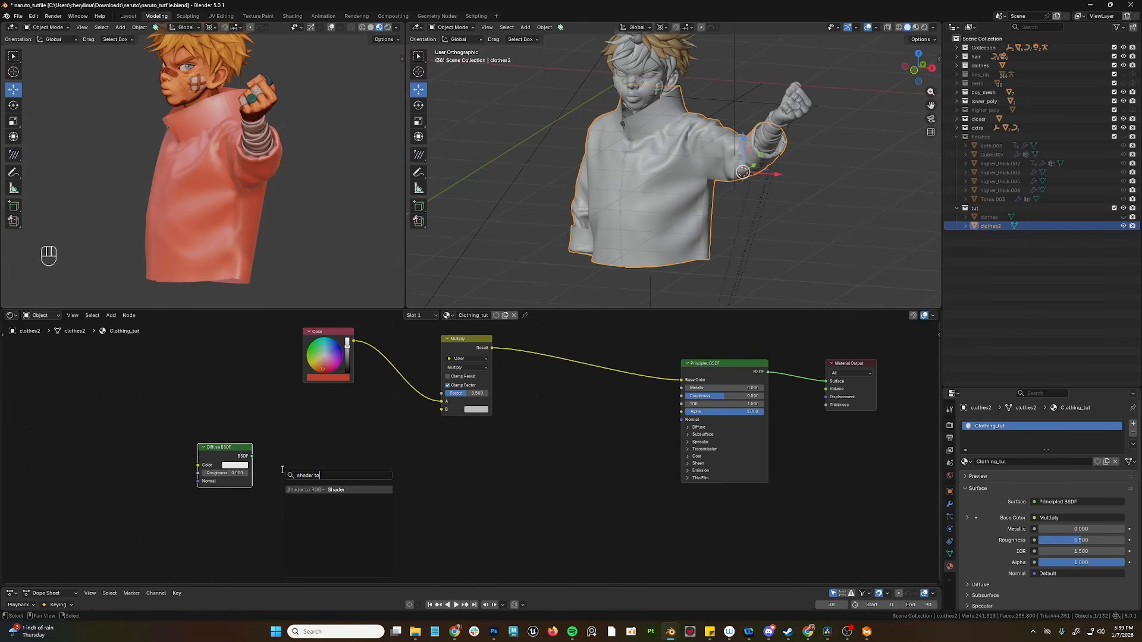
{"action": "key", "text": "Return"}
{"action": "left_click", "coordinate": [283, 473]}
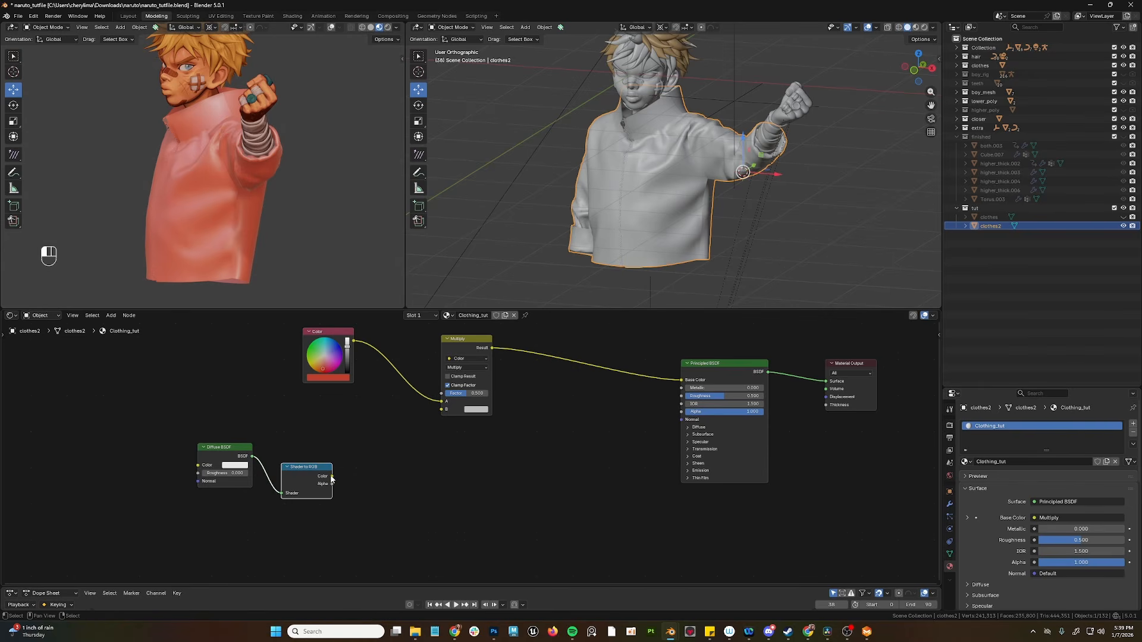
Step: Route the Shader to RGB color through a new Color Ramp into the Multiply node's B input
{"action": "left_click_drag", "start_coordinate": [331, 477], "coordinate": [386, 507]}
{"action": "type", "text": "color ramp"}
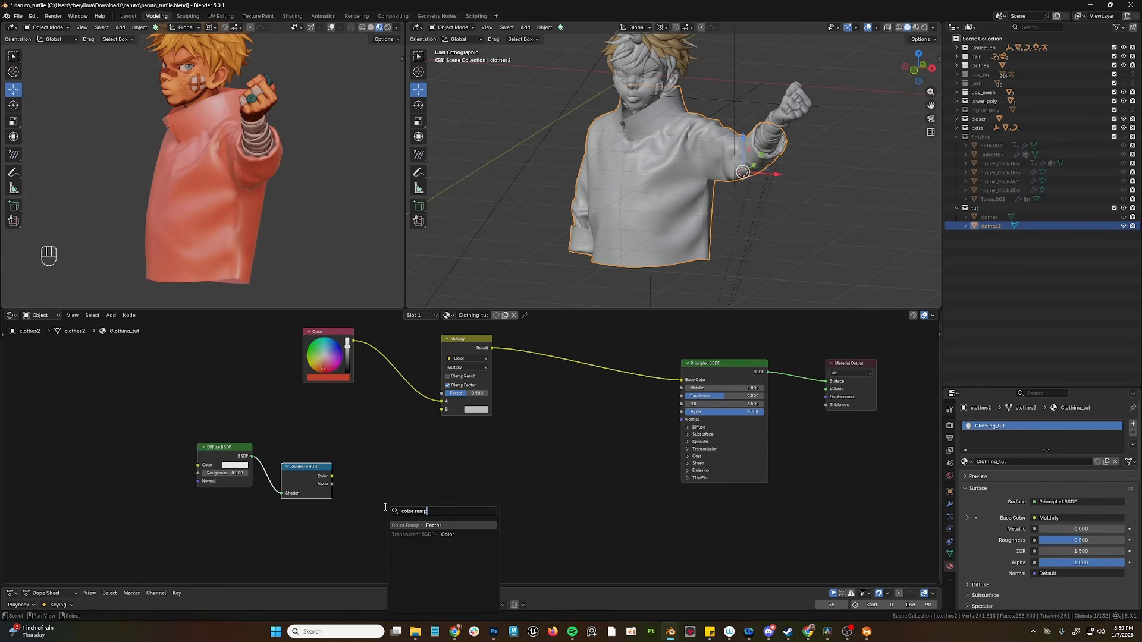
{"action": "key", "text": "Return"}
{"action": "left_click", "coordinate": [449, 486]}
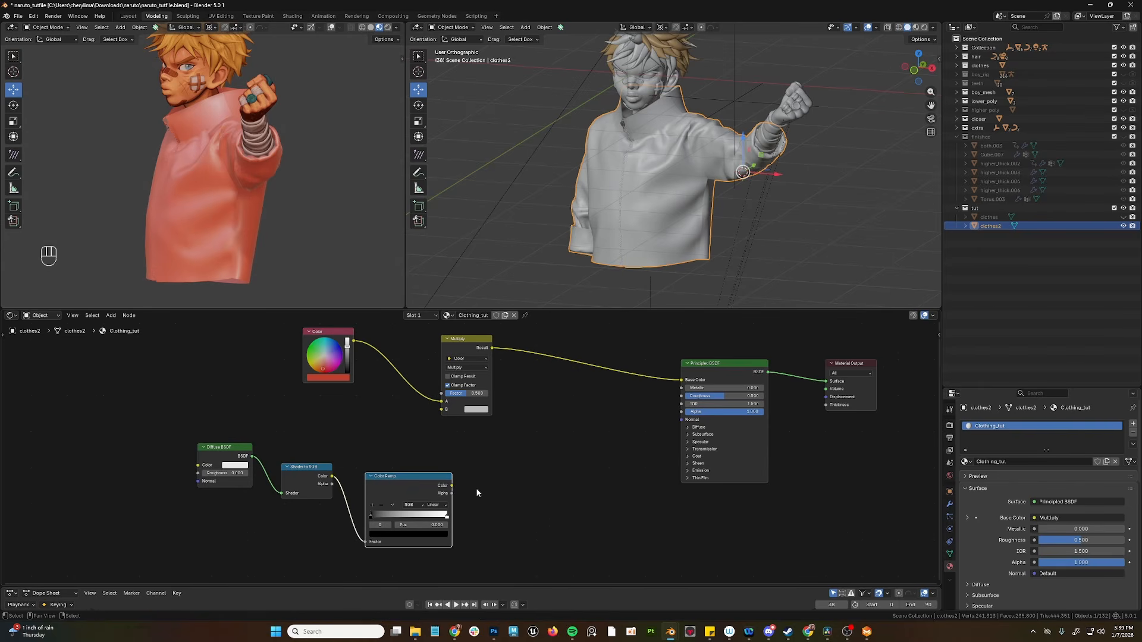
{"action": "left_click_drag", "start_coordinate": [452, 486], "coordinate": [443, 453]}
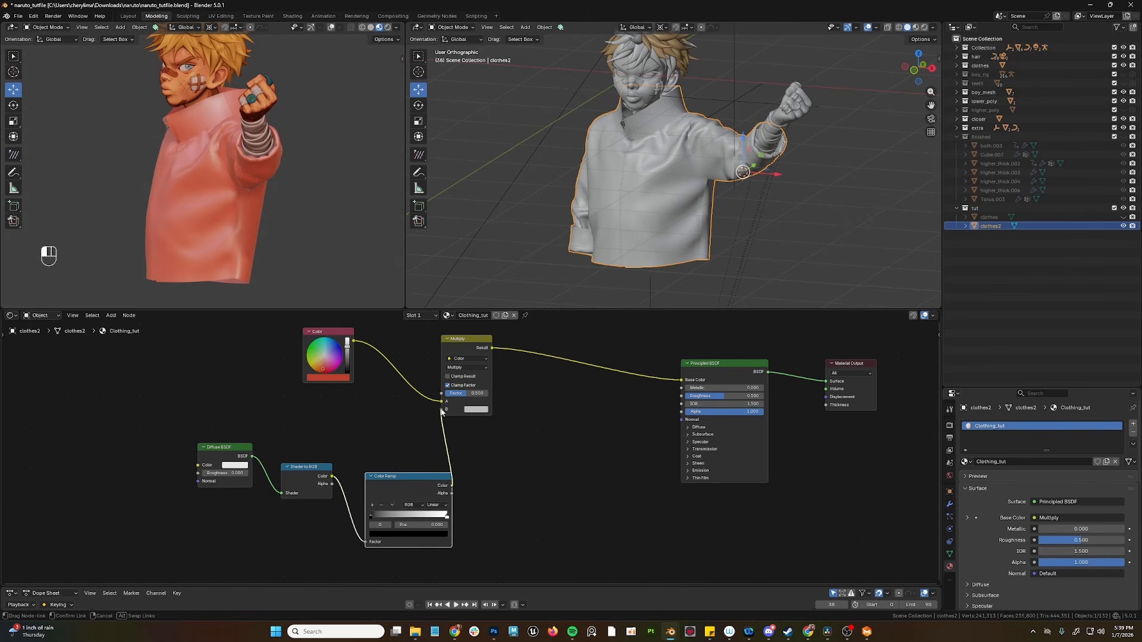
{"action": "left_click_drag", "start_coordinate": [441, 409], "coordinate": [441, 409]}
{"action": "left_click_drag", "start_coordinate": [455, 347], "coordinate": [523, 361]}
Step: Raise the Multiply node's factor to about 0.78
{"action": "middle_click_drag", "start_coordinate": [512, 380], "coordinate": [479, 405]}
{"action": "middle_click_drag", "start_coordinate": [402, 474], "coordinate": [433, 456]}
{"action": "scroll", "coordinate": [512, 423], "scroll_direction": "up", "scroll_amount": 2}
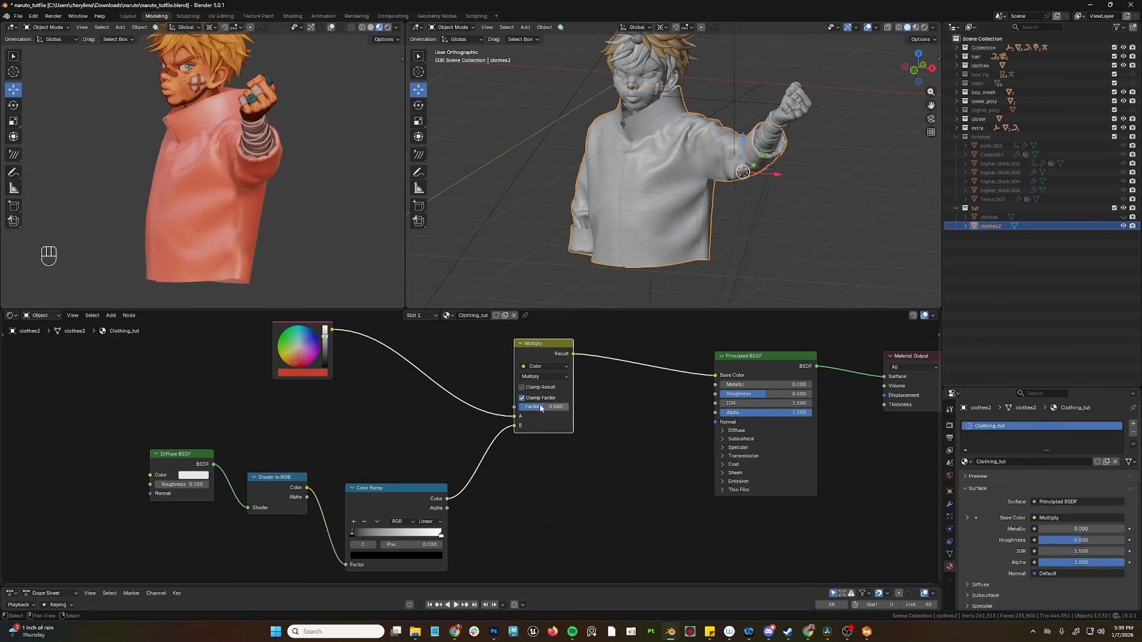
{"action": "left_click_drag", "start_coordinate": [540, 408], "coordinate": [557, 407]}
Step: Move the Color Ramp's black stop to 0.332 and bring the white stop close to it
{"action": "middle_click_drag", "start_coordinate": [353, 444], "coordinate": [425, 422]}
{"action": "left_click_drag", "start_coordinate": [424, 512], "coordinate": [433, 514]}
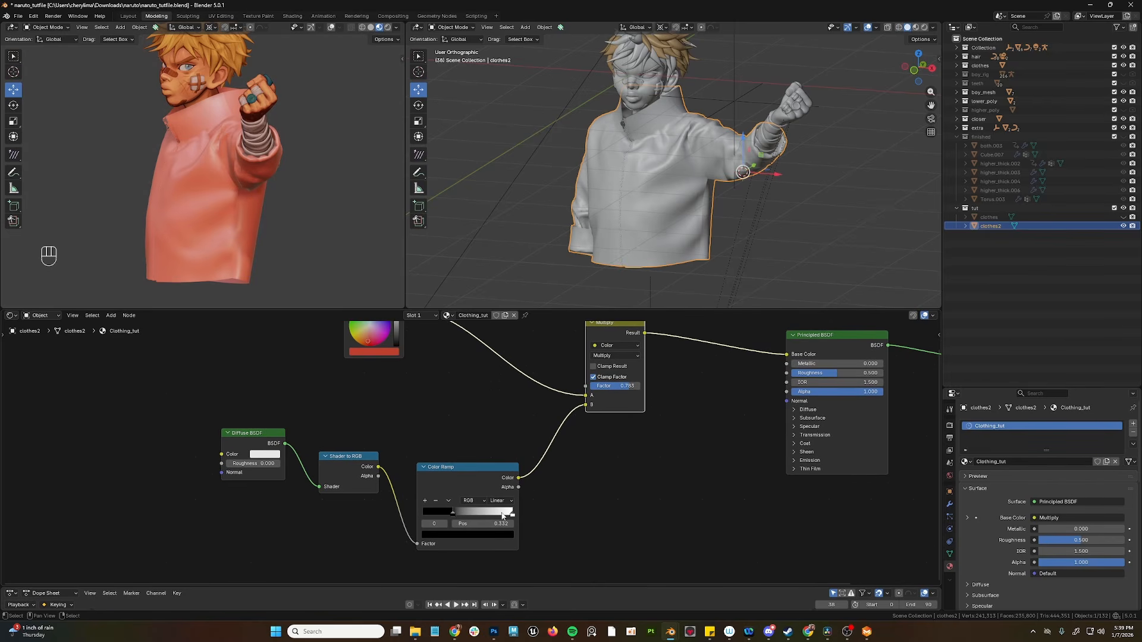
{"action": "left_click_drag", "start_coordinate": [513, 515], "coordinate": [462, 513]}
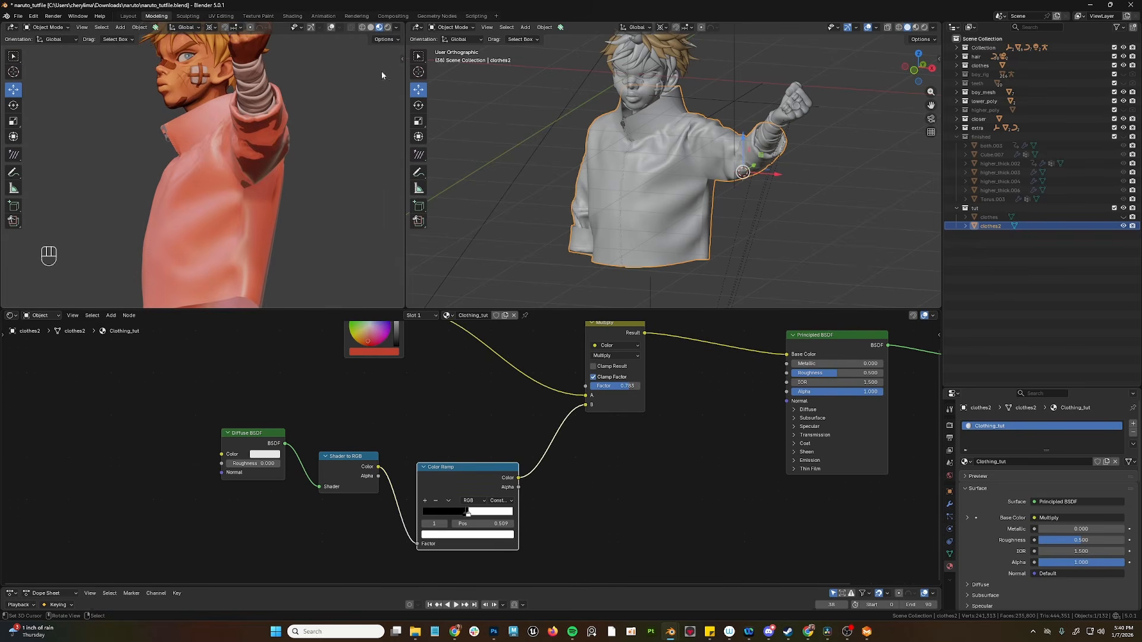
Step: Switch off Scene Lights for the material preview and rotate its studio environment lighting
{"action": "middle_click_drag", "start_coordinate": [300, 107], "coordinate": [284, 167], "text": "ctrl"}
{"action": "left_click", "coordinate": [397, 27]}
{"action": "left_click", "coordinate": [372, 70]}
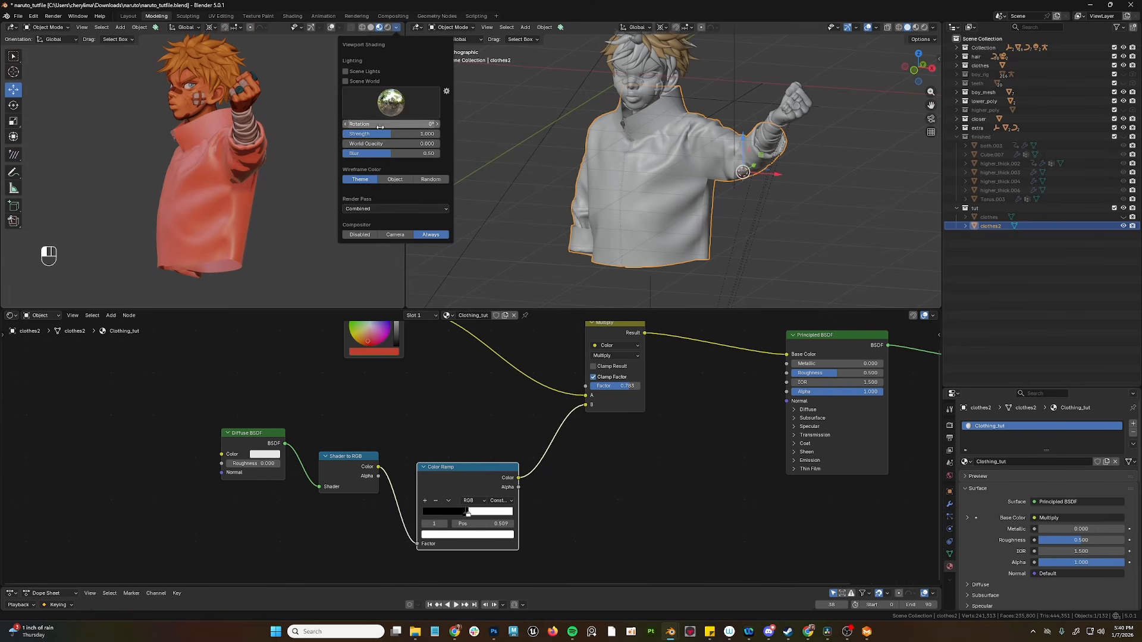
{"action": "mouse_move", "coordinate": [379, 127]}
{"action": "left_mouse_down"}
{"action": "mouse_move", "coordinate": [433, 126]}
{"action": "mouse_move", "coordinate": [380, 134]}
{"action": "mouse_move", "coordinate": [390, 134]}
{"action": "left_mouse_up"}
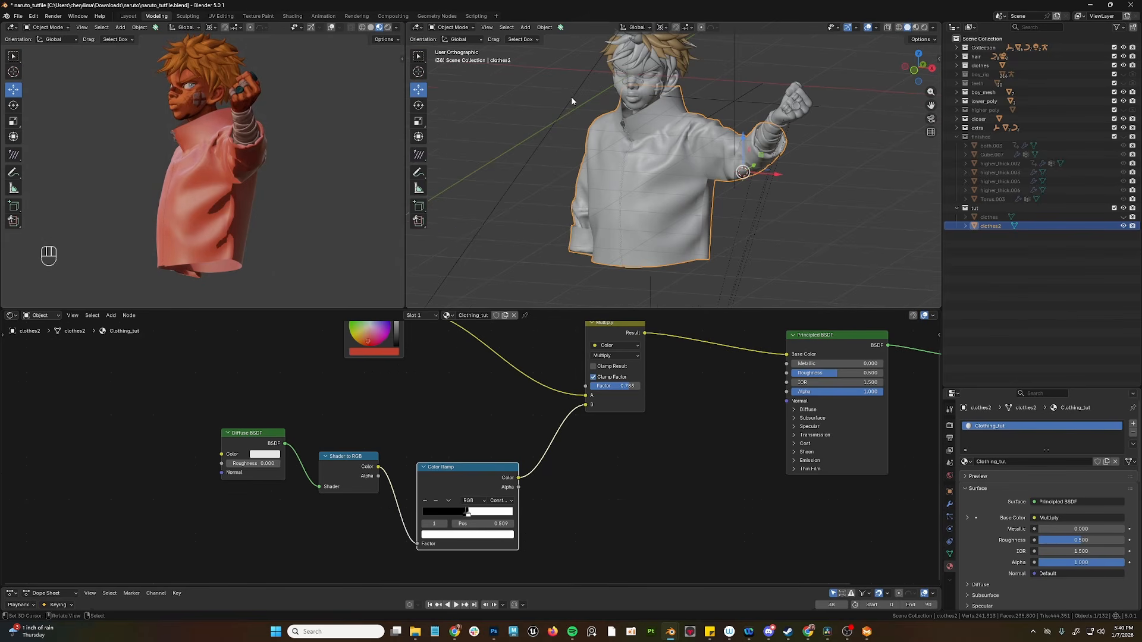
Step: Add a sun light to the scene and rotate it about the X axis
{"action": "scroll", "coordinate": [569, 96], "scroll_direction": "down", "scroll_amount": 2}
{"action": "key", "text": "shift+a"}
{"action": "mouse_move", "coordinate": [523, 233]}
{"action": "left_click", "coordinate": [595, 241]}
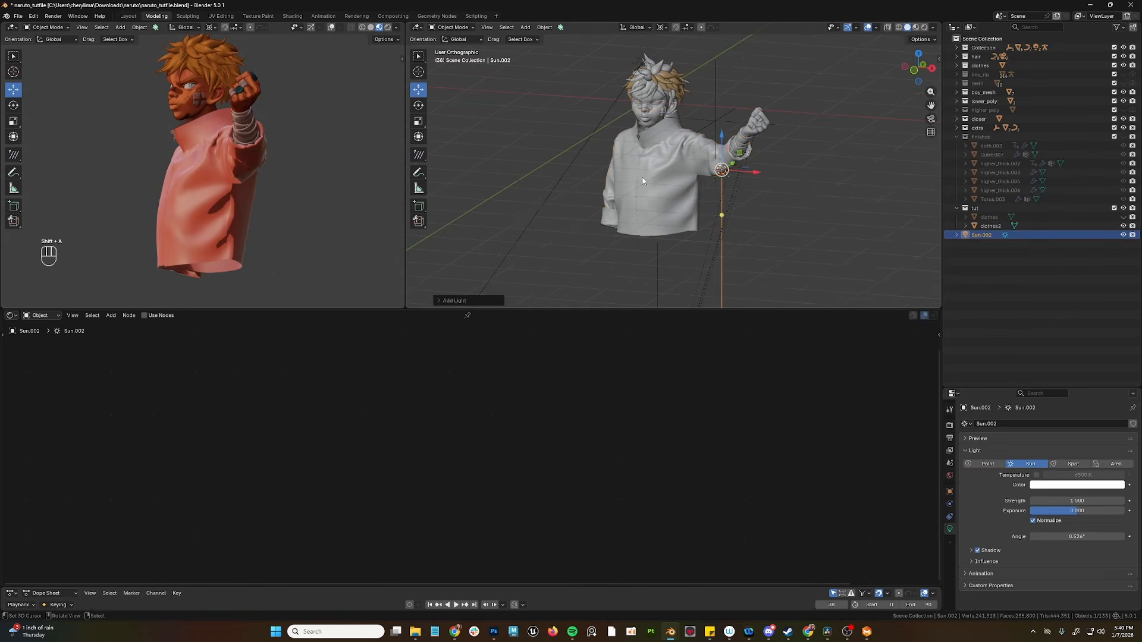
{"action": "key", "text": "r"}
{"action": "key", "text": "x"}
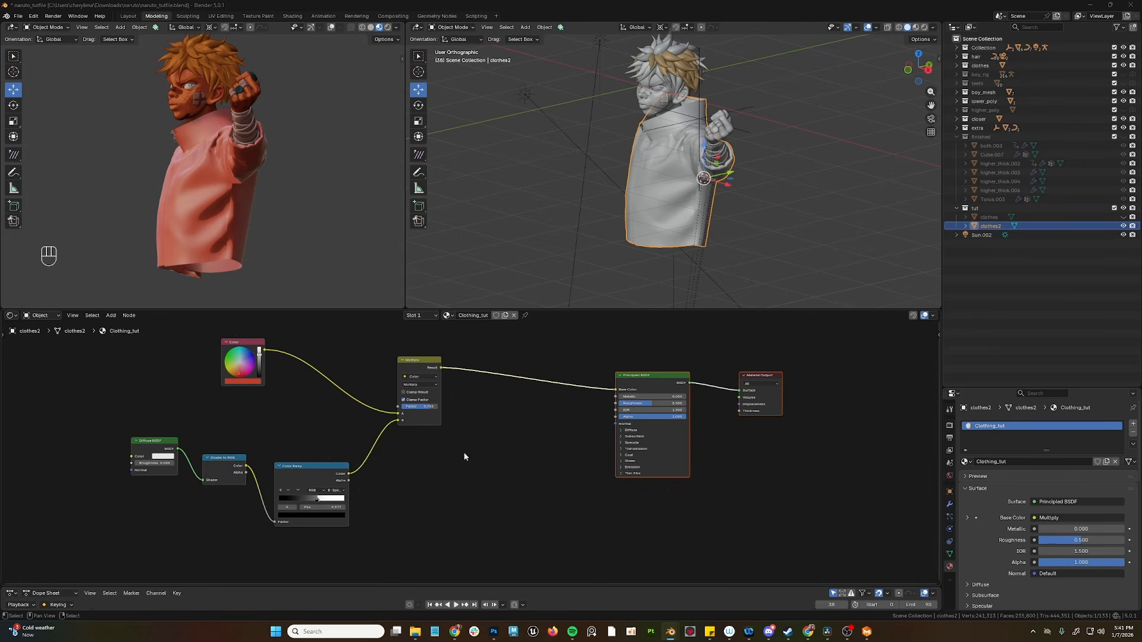
Step: Raise the Principled BSDF roughness of the jacket material to 1.000
{"action": "scroll", "coordinate": [466, 452], "scroll_direction": "up", "scroll_amount": 2}
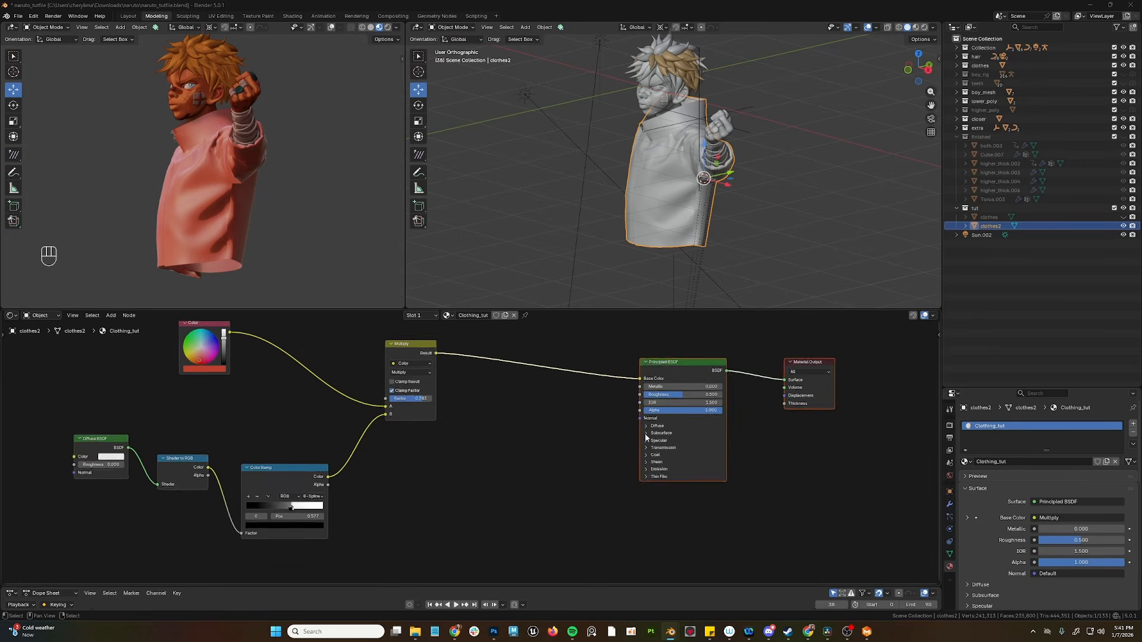
{"action": "middle_click_drag", "start_coordinate": [645, 435], "coordinate": [560, 466]}
{"action": "scroll", "coordinate": [560, 466], "scroll_direction": "up", "scroll_amount": 3}
{"action": "left_click_drag", "start_coordinate": [583, 397], "coordinate": [605, 434]}
{"action": "left_click", "coordinate": [522, 366]}
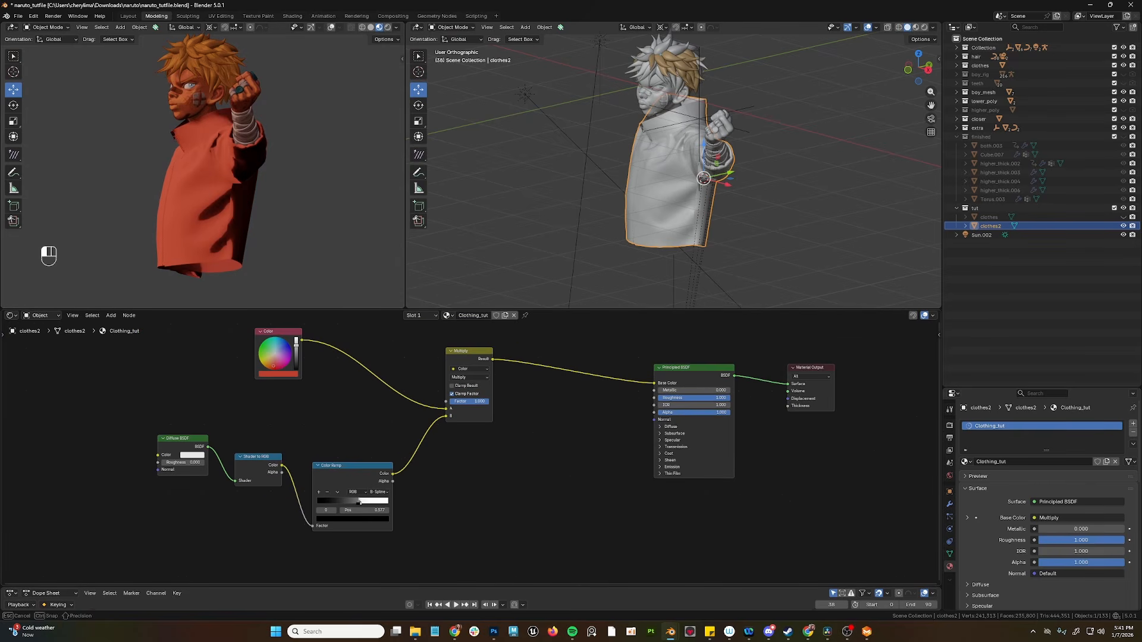
Step: Recolor the Color Ramp's black stop to a blue-violet shadow tint
{"action": "left_click", "coordinate": [335, 519]}
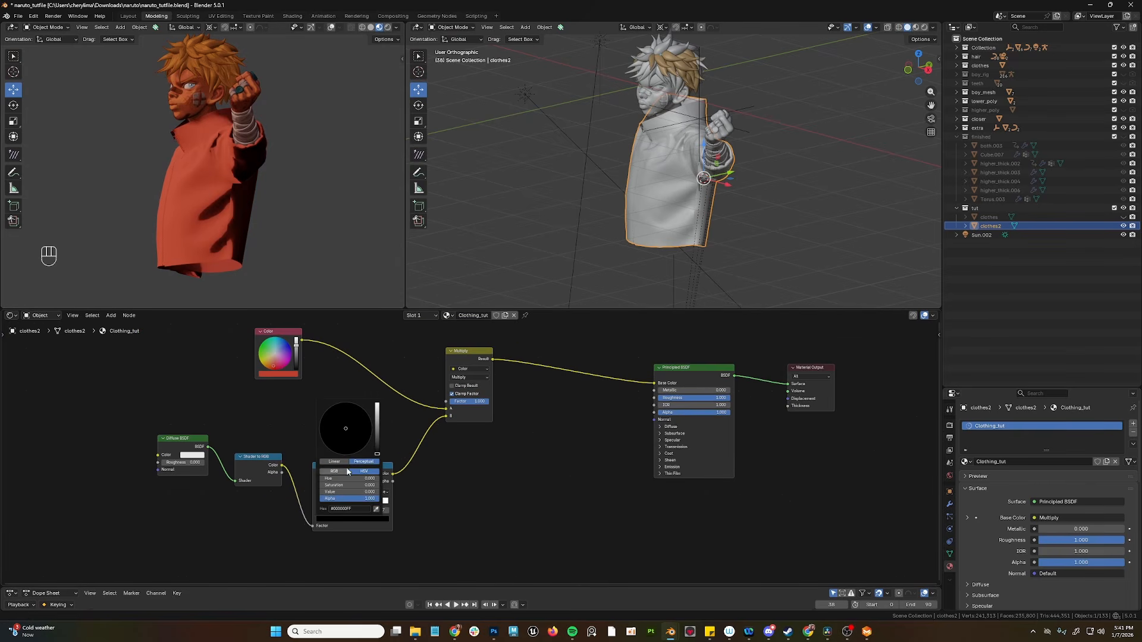
{"action": "left_click_drag", "start_coordinate": [377, 449], "coordinate": [377, 417]}
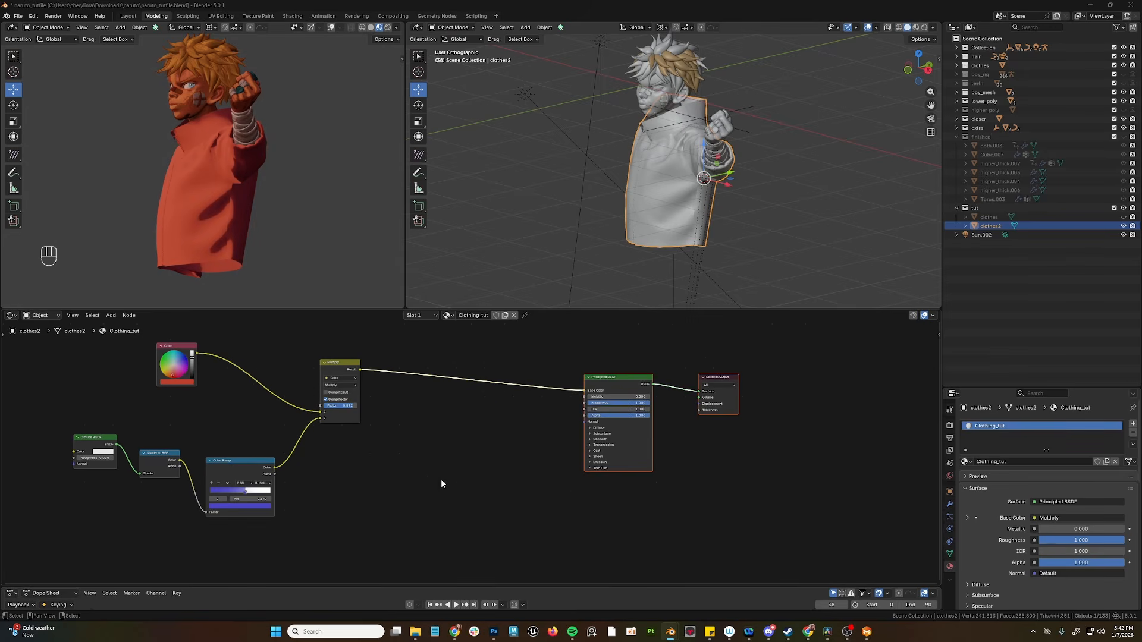
{"action": "left_click", "coordinate": [443, 479]}
Step: Add a Fresnel node below and to the right of the existing Color Ramp
{"action": "middle_click_drag", "start_coordinate": [378, 454], "coordinate": [359, 447]}
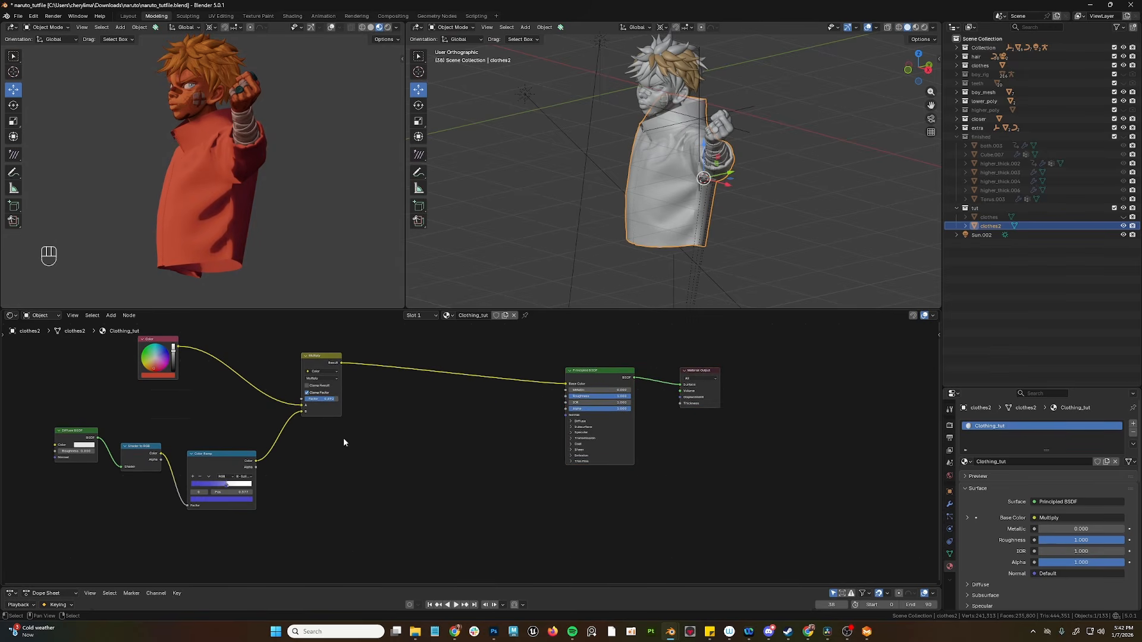
{"action": "key", "text": "space"}
{"action": "type", "text": "fresnel"}
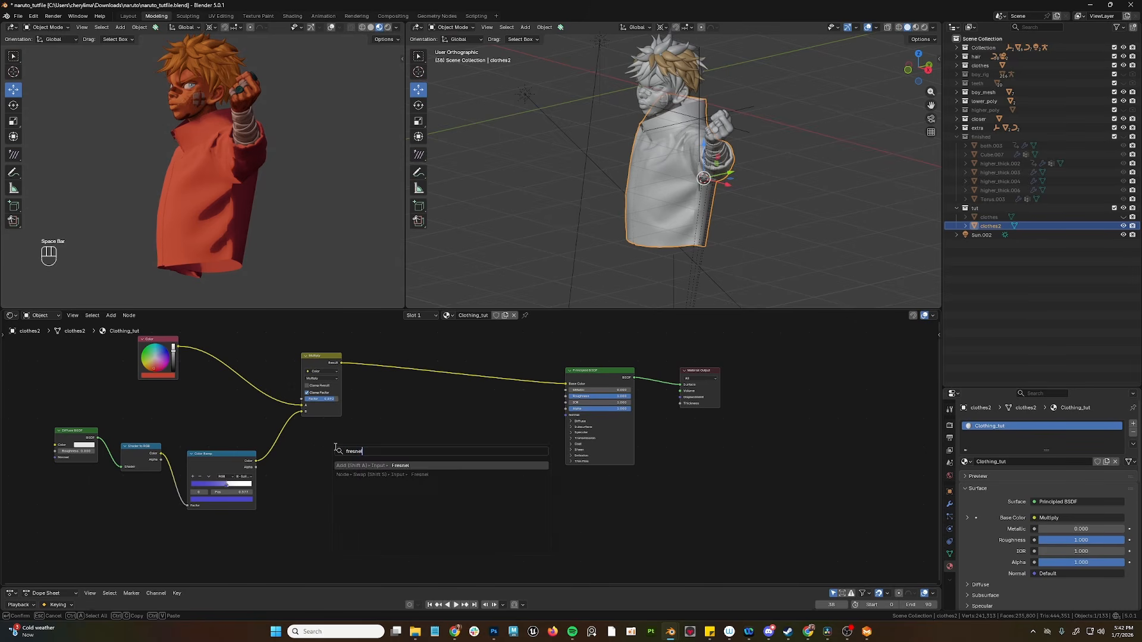
{"action": "key", "text": "Return"}
{"action": "left_click", "coordinate": [315, 501]}
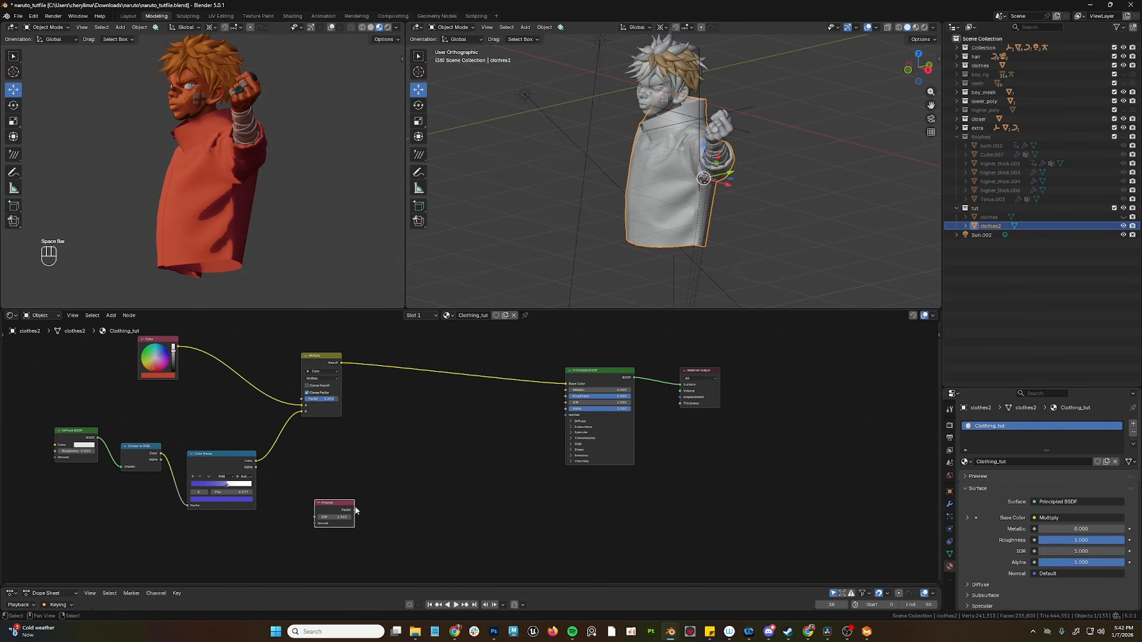
Step: Add a second Multiply mix node before the Principled BSDF and feed the first Multiply's result into its A input
{"action": "left_click_drag", "start_coordinate": [355, 510], "coordinate": [387, 499]}
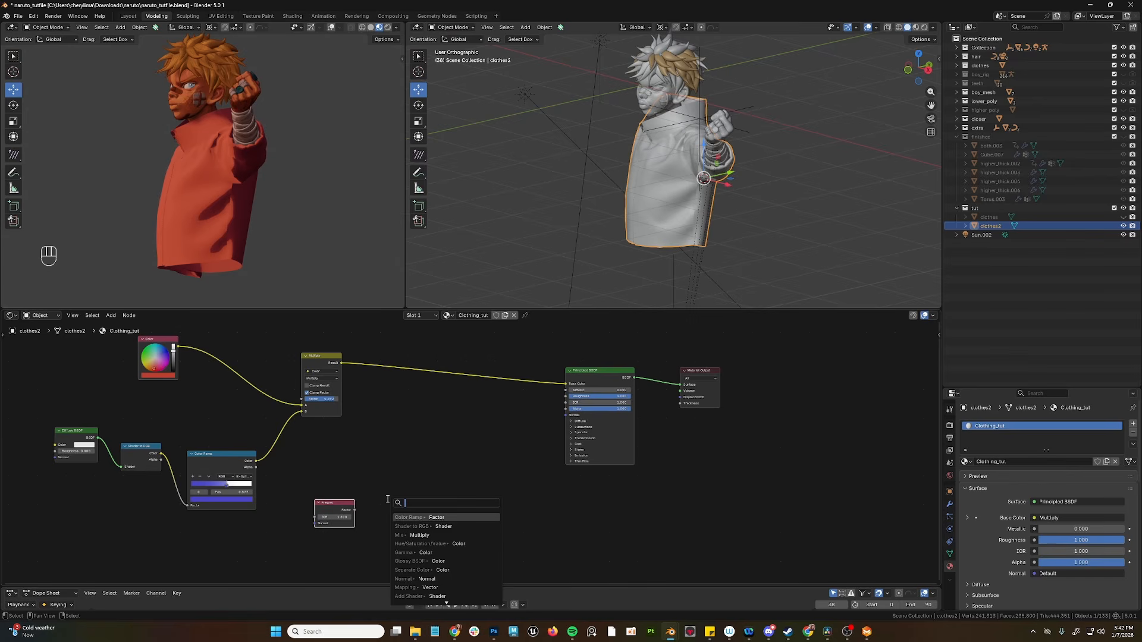
{"action": "type", "text": "mix mu"}
{"action": "key", "text": "Return"}
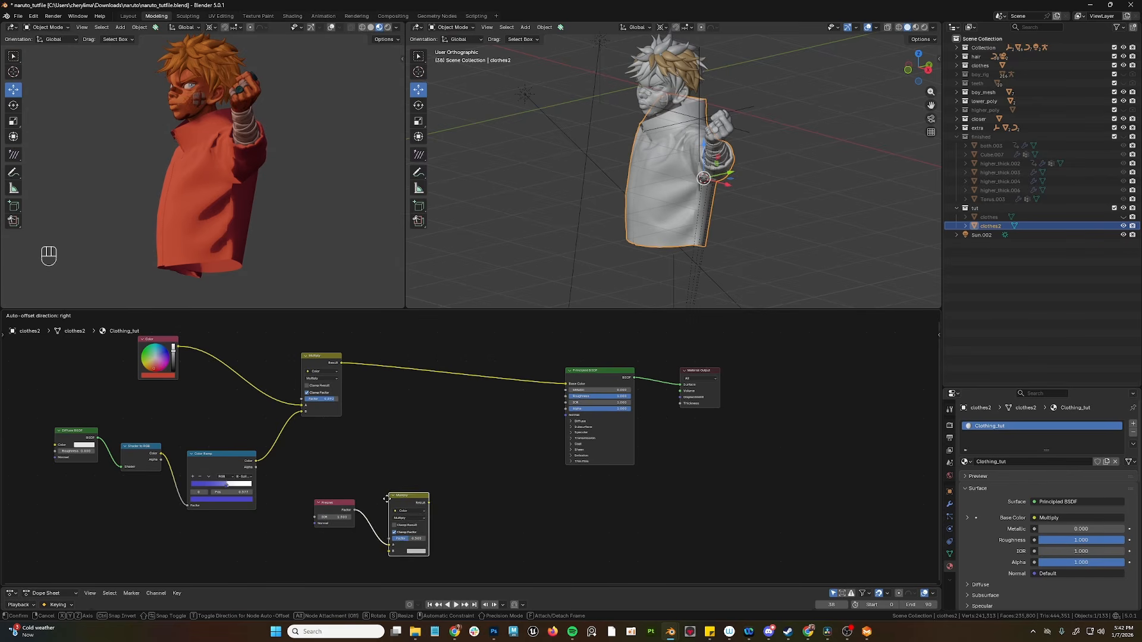
{"action": "left_click", "coordinate": [402, 443]}
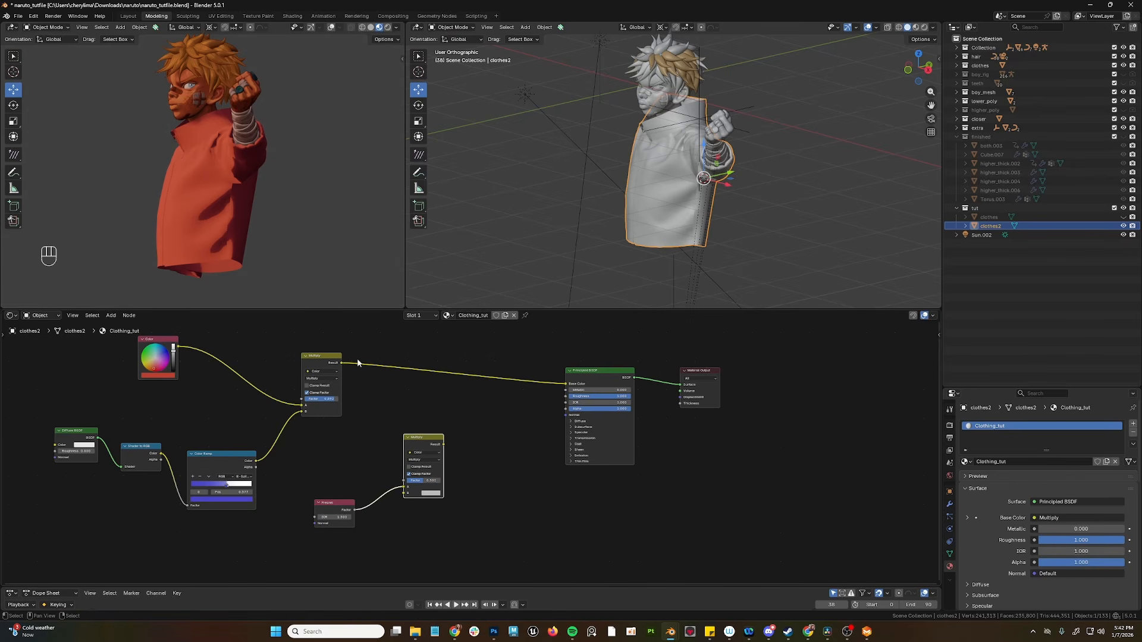
{"action": "left_click_drag", "start_coordinate": [343, 364], "coordinate": [369, 400]}
{"action": "left_click_drag", "start_coordinate": [477, 420], "coordinate": [541, 404]}
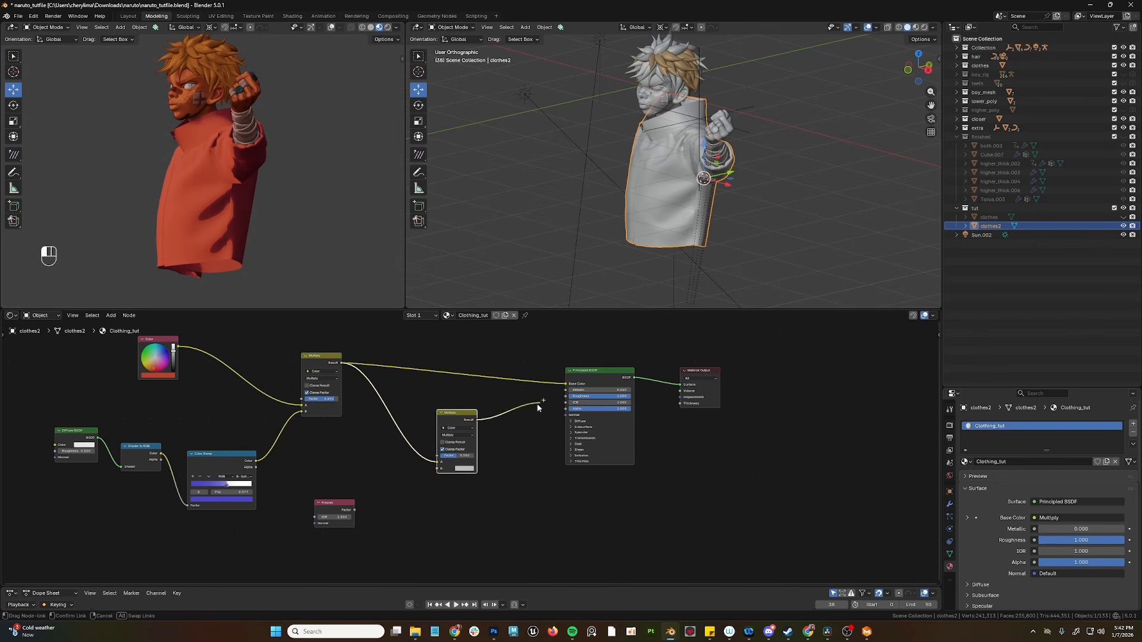
Step: Route the Fresnel factor through a new Color Ramp into the second Multiply node's B input
{"action": "left_click_drag", "start_coordinate": [355, 510], "coordinate": [389, 513]}
{"action": "type", "text": "col ran"}
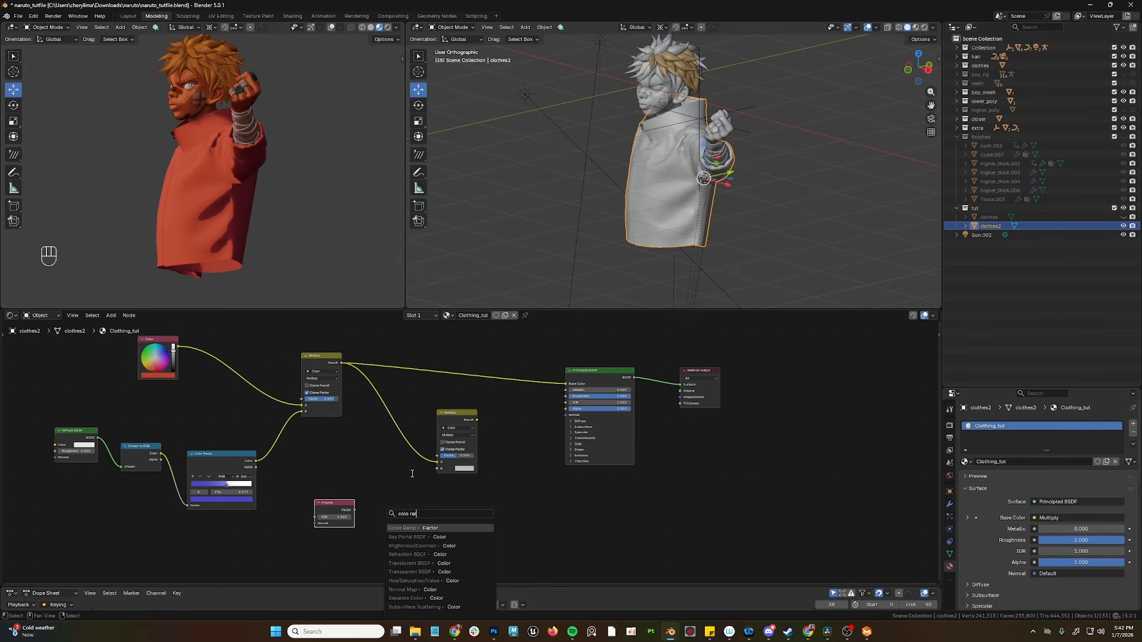
{"action": "key", "text": "Return"}
{"action": "left_click", "coordinate": [411, 474]}
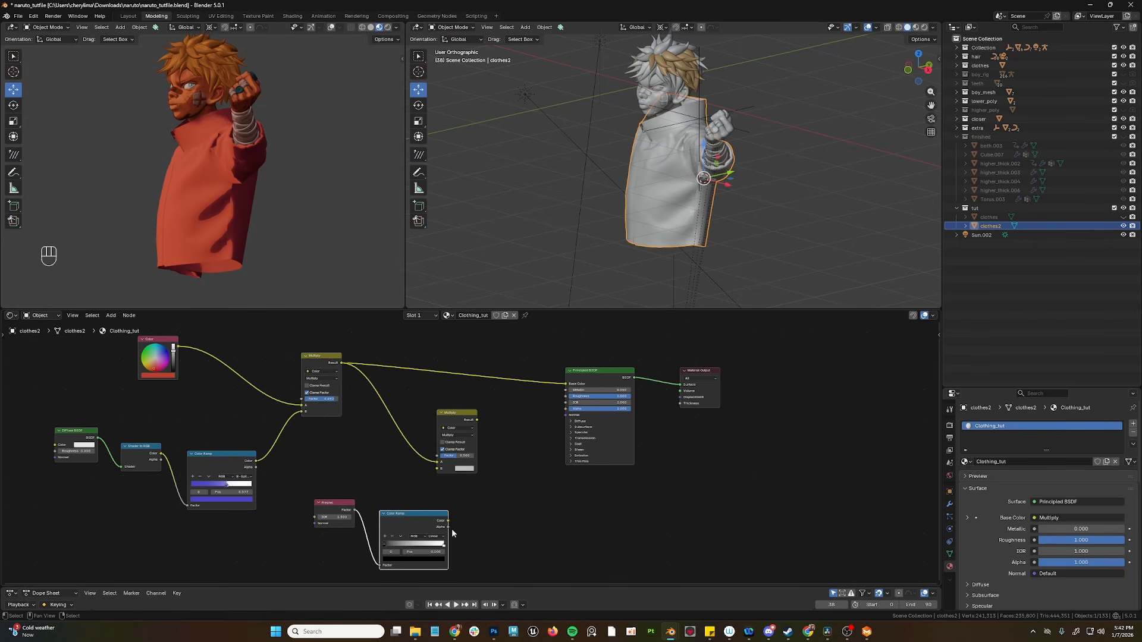
{"action": "left_click_drag", "start_coordinate": [448, 521], "coordinate": [450, 513]}
{"action": "left_click_drag", "start_coordinate": [439, 473], "coordinate": [438, 469]}
Step: Tidy the Fresnel and Color Ramp node positions and connect the second Multiply's result to the Principled Base Color
{"action": "left_click_drag", "start_coordinate": [421, 515], "coordinate": [404, 488]}
{"action": "left_click_drag", "start_coordinate": [329, 508], "coordinate": [303, 524]}
{"action": "left_click_drag", "start_coordinate": [477, 420], "coordinate": [490, 416]}
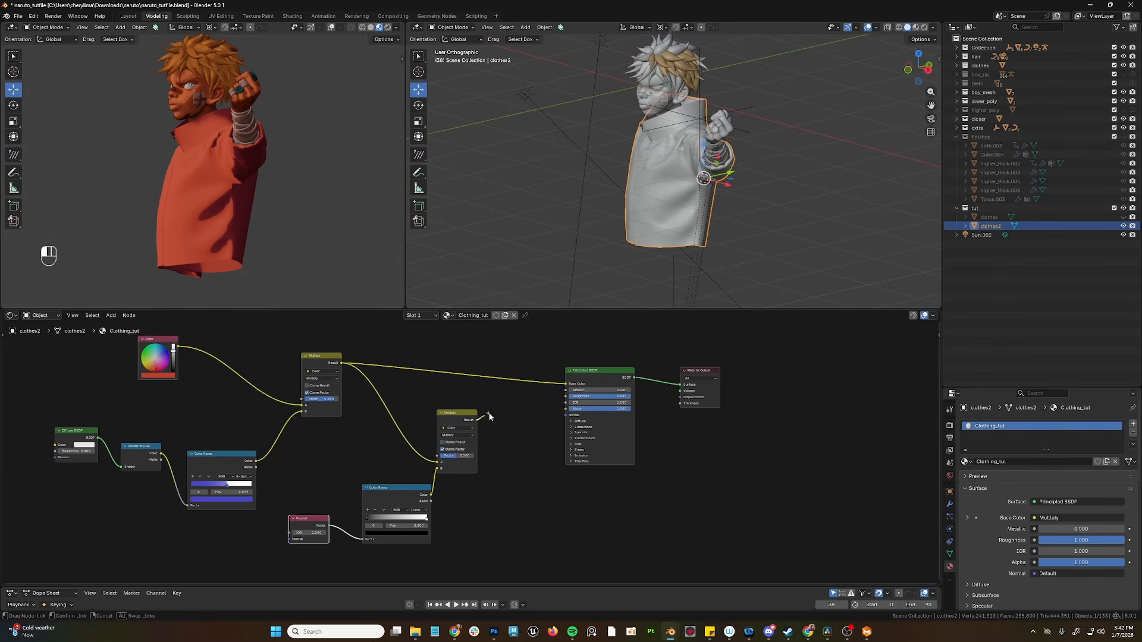
{"action": "left_click_drag", "start_coordinate": [570, 386], "coordinate": [566, 384]}
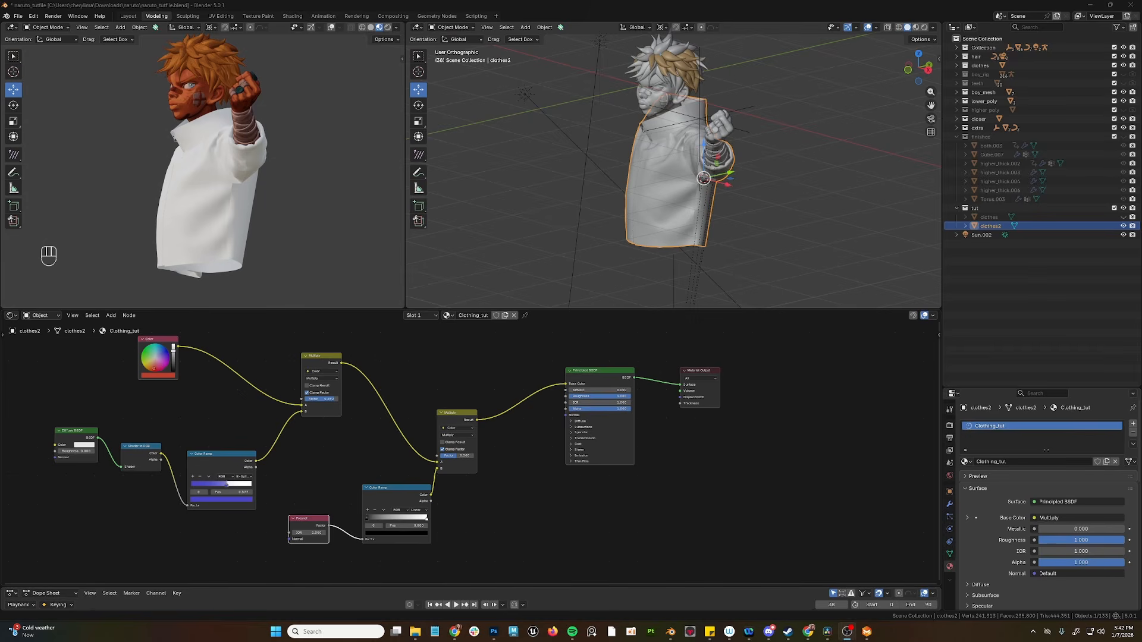
Step: Move the Fresnel Color Ramp's white stop ahead of its black stop and set the second Multiply's factor to 0.808
{"action": "scroll", "coordinate": [300, 495], "scroll_direction": "up", "scroll_amount": 3}
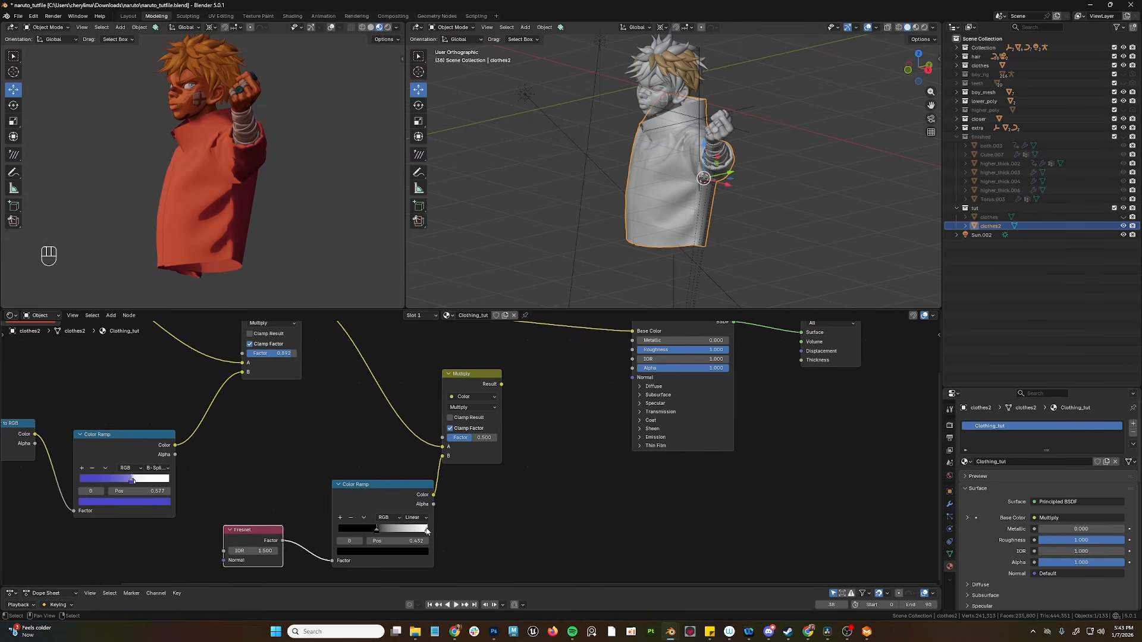
{"action": "left_click_drag", "start_coordinate": [427, 530], "coordinate": [359, 533]}
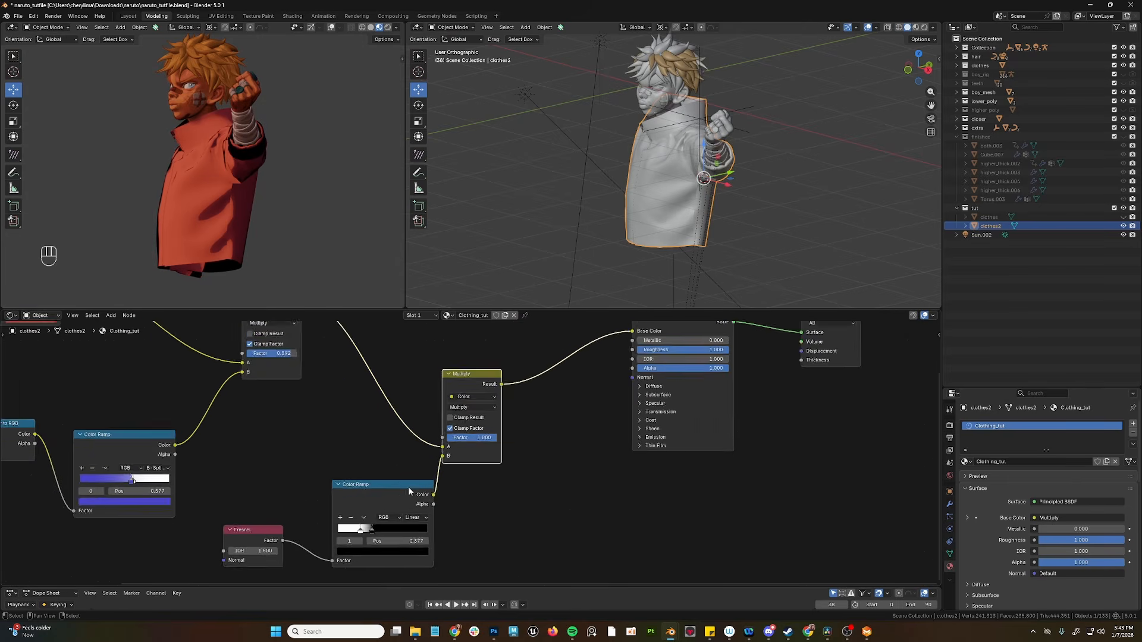
{"action": "scroll", "coordinate": [433, 449], "scroll_direction": "up", "scroll_amount": 2}
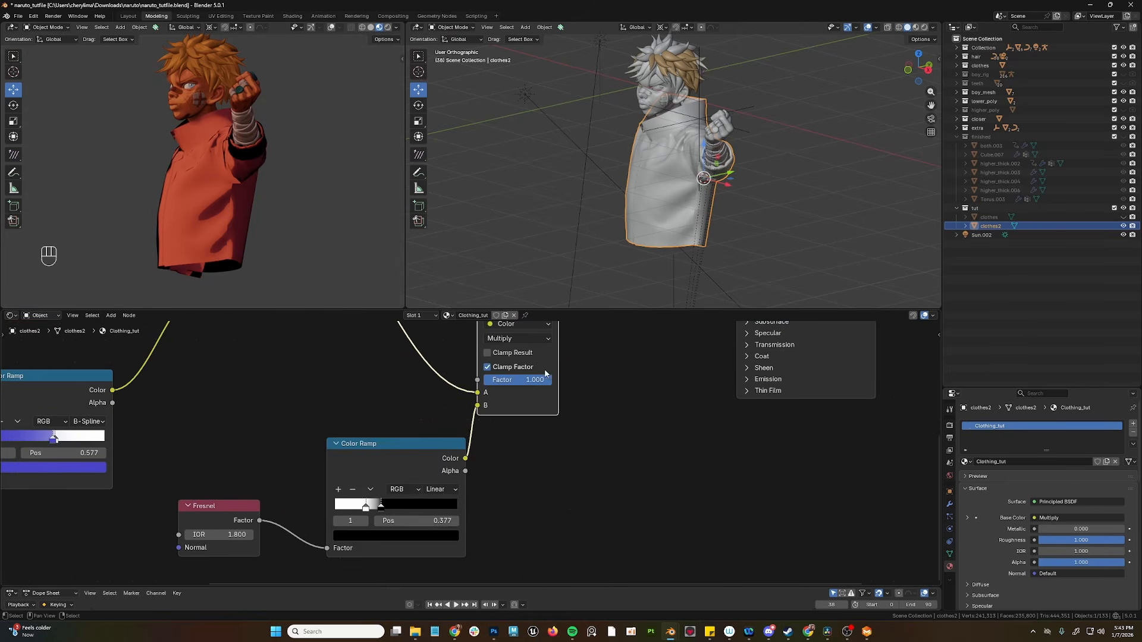
{"action": "left_click_drag", "start_coordinate": [544, 379], "coordinate": [532, 380]}
Step: Set the Fresnel IOR to 2.300 and move its Color Ramp's black stop close to the white stop for a sharper rim
{"action": "left_click_drag", "start_coordinate": [382, 506], "coordinate": [367, 506]}
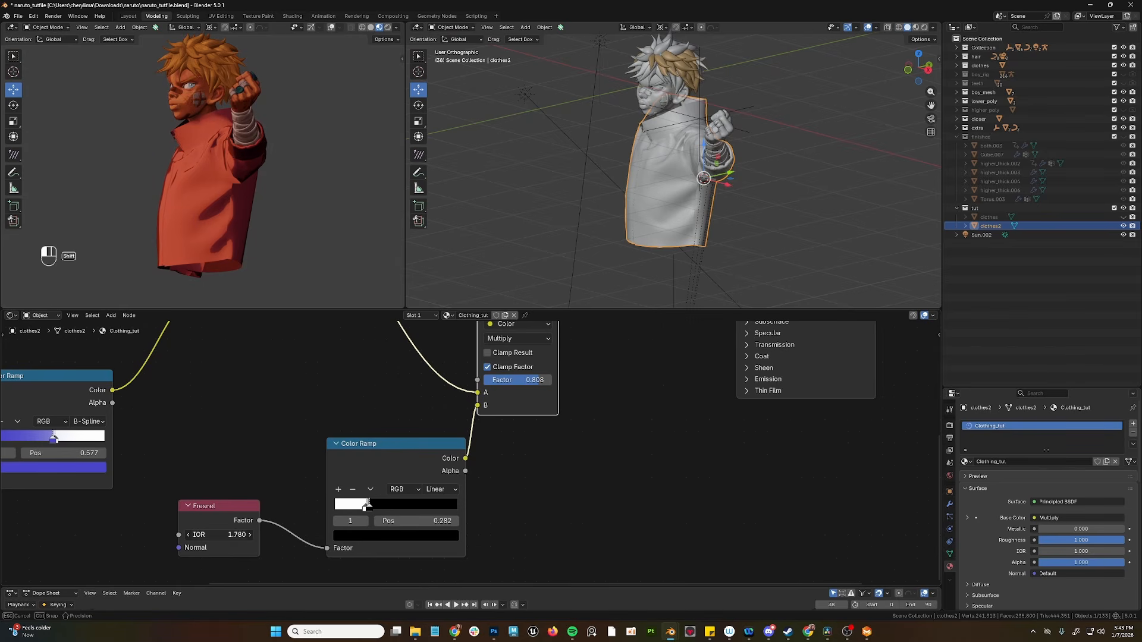
{"action": "mouse_move", "coordinate": [219, 534]}
{"action": "left_mouse_down", "text": "shift"}
{"action": "mouse_move", "coordinate": [303, 534]}
{"action": "mouse_move", "coordinate": [258, 534]}
{"action": "left_mouse_up", "text": "shift"}
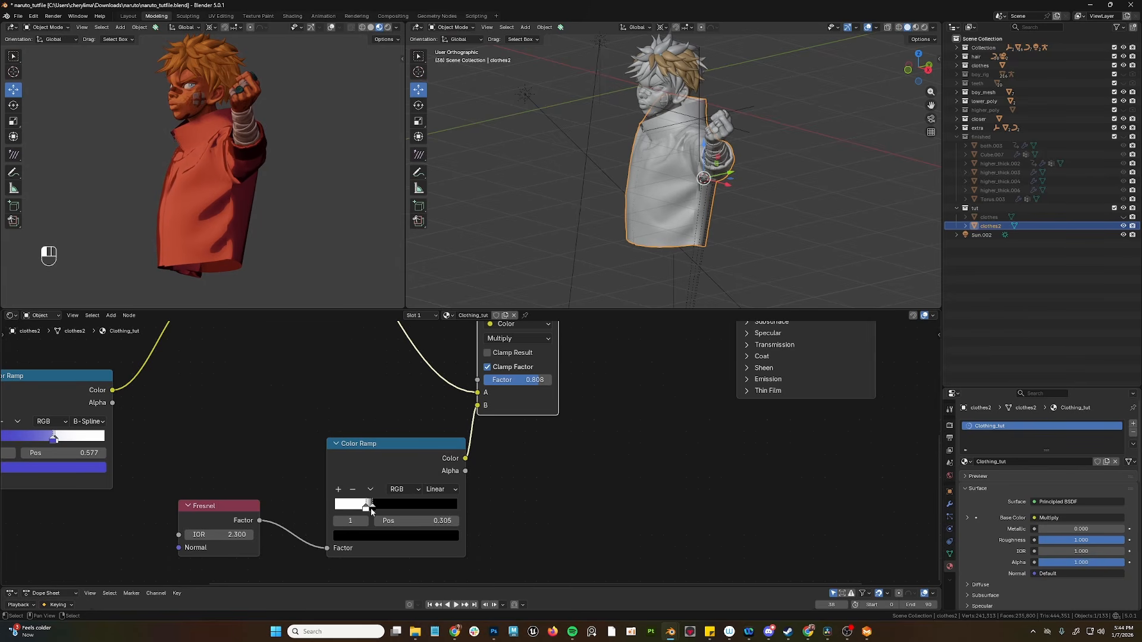
{"action": "left_click_drag", "start_coordinate": [370, 508], "coordinate": [365, 509]}
{"action": "middle_click_drag", "start_coordinate": [269, 240], "coordinate": [280, 195]}
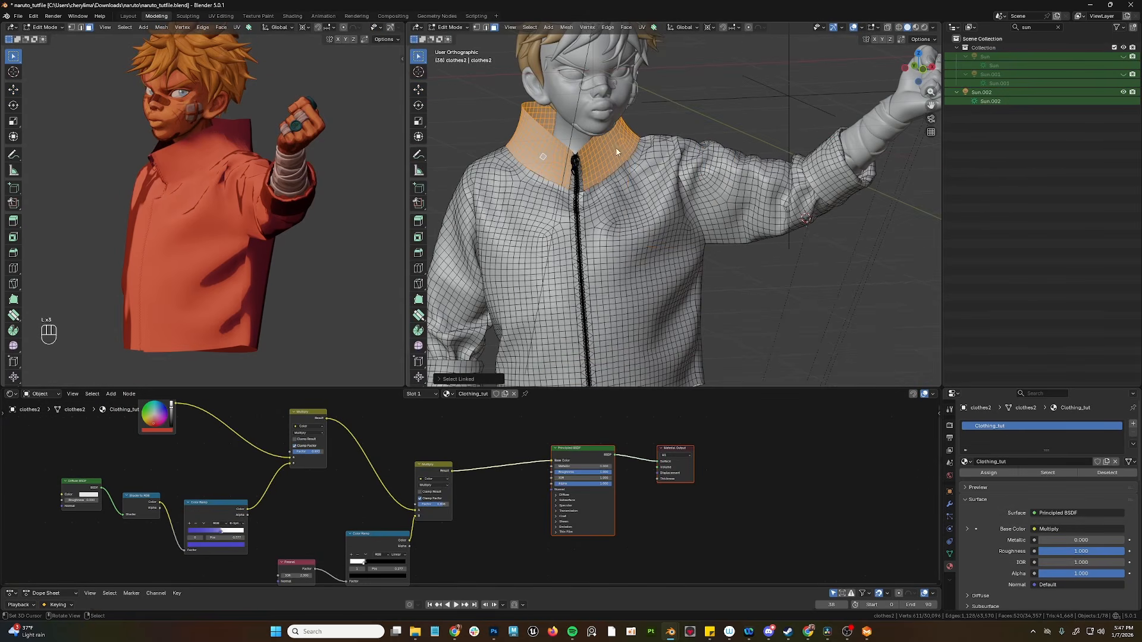
Step: Separate the selected collar faces into their own object and return to Object Mode
{"action": "key", "text": "p"}
{"action": "left_click", "coordinate": [616, 152]}
{"action": "key", "text": "Tab"}
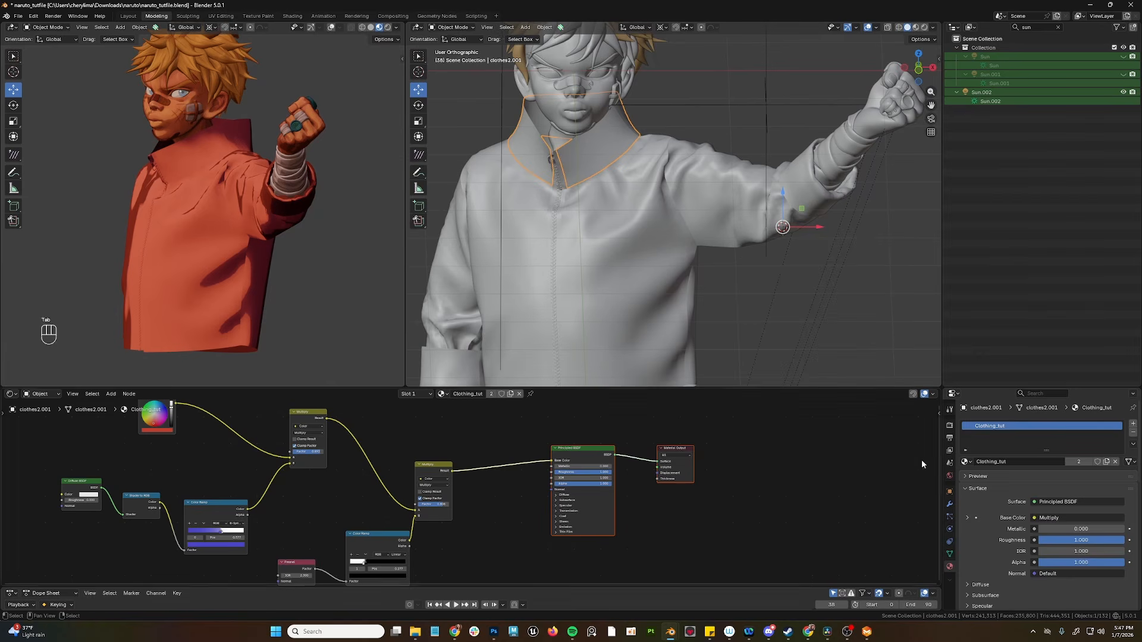
Step: Add a Solidify modifier to the separated collar
{"action": "left_click", "coordinate": [949, 504]}
{"action": "left_click", "coordinate": [1009, 427]}
{"action": "mouse_move", "coordinate": [1009, 429]}
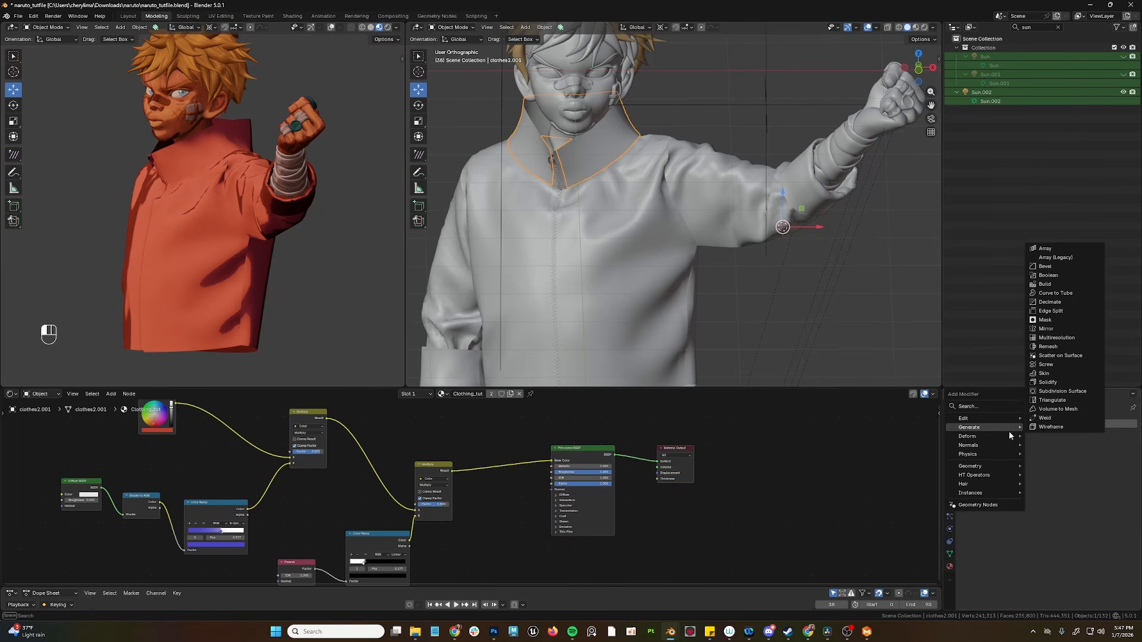
{"action": "left_click", "coordinate": [1048, 382]}
Step: Merge all the collar's vertices by distance and recalculate its normals to face outside
{"action": "key", "text": "Tab"}
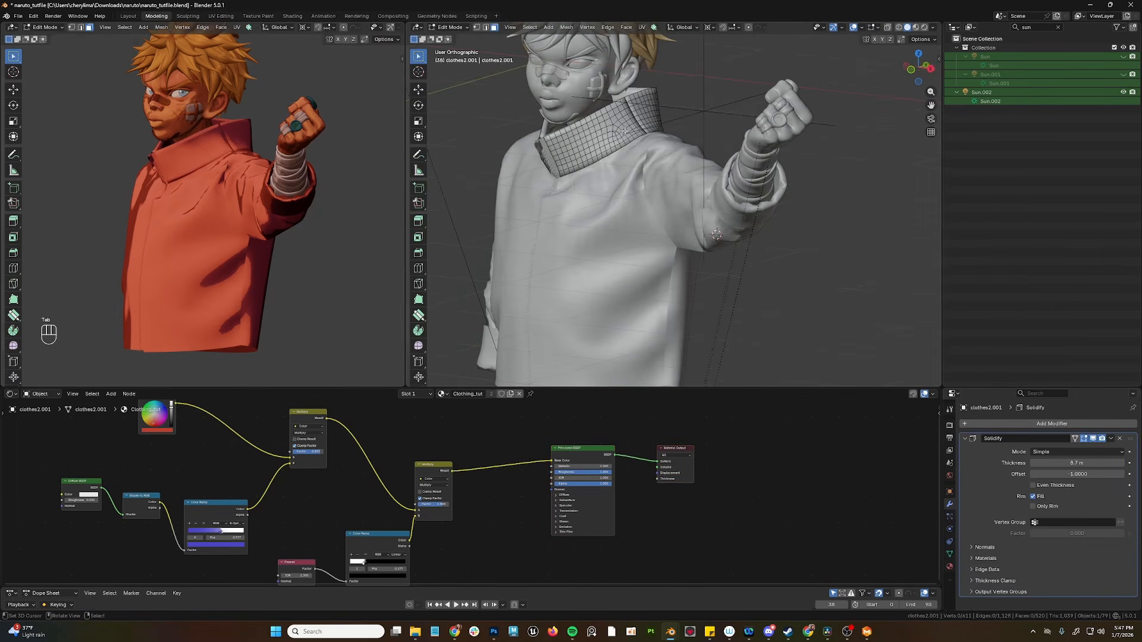
{"action": "key", "text": "a"}
{"action": "key", "text": "space"}
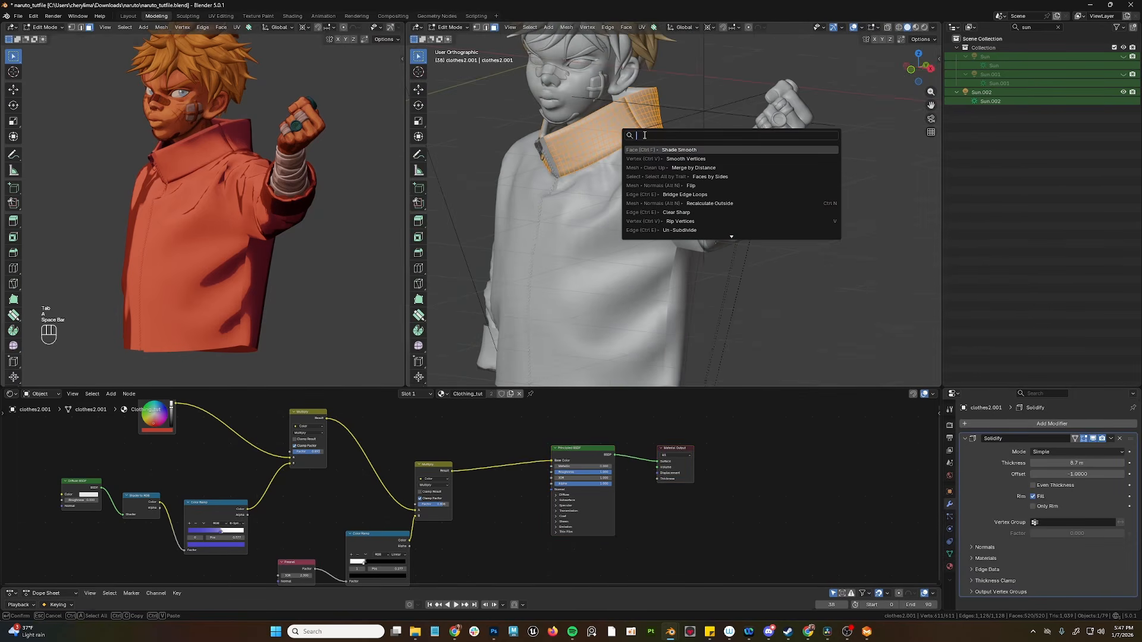
{"action": "left_click", "coordinate": [699, 168]}
{"action": "key", "text": "space"}
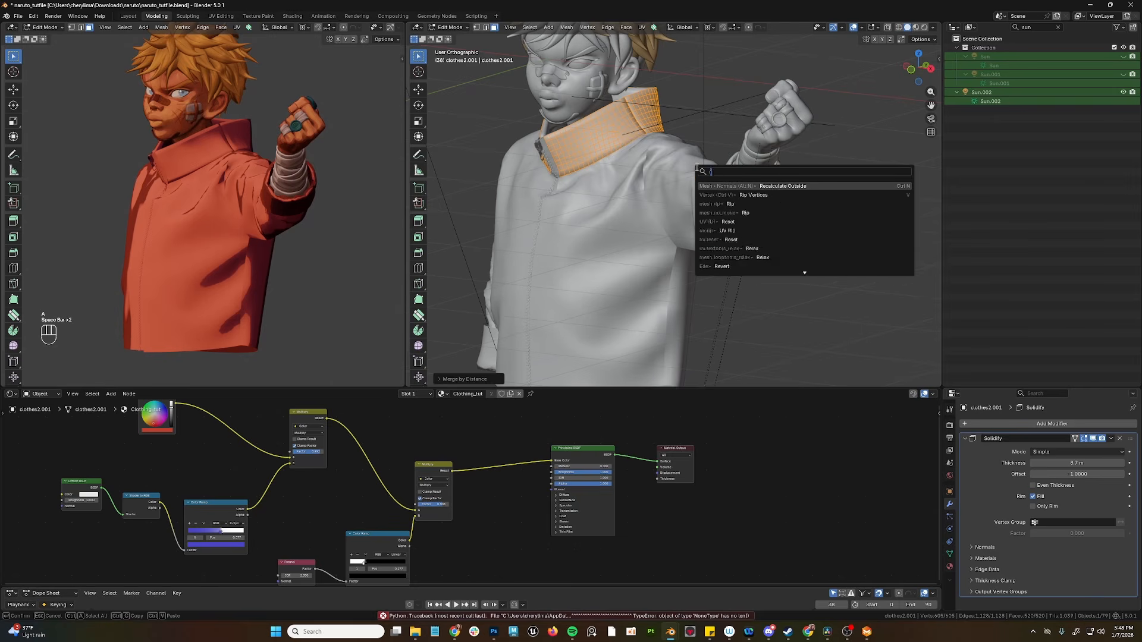
{"action": "type", "text": "reca"}
{"action": "key", "text": "Return"}
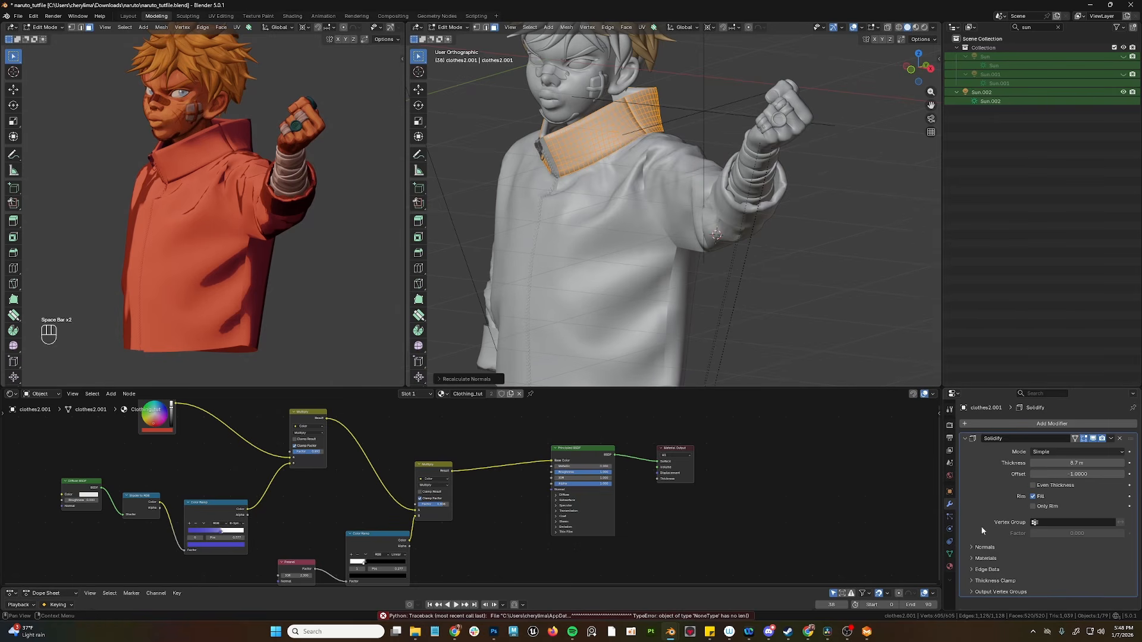
Step: Clear the collar's custom normals data and merge its vertices by distance again at 0.0101 m
{"action": "left_click", "coordinate": [950, 554]}
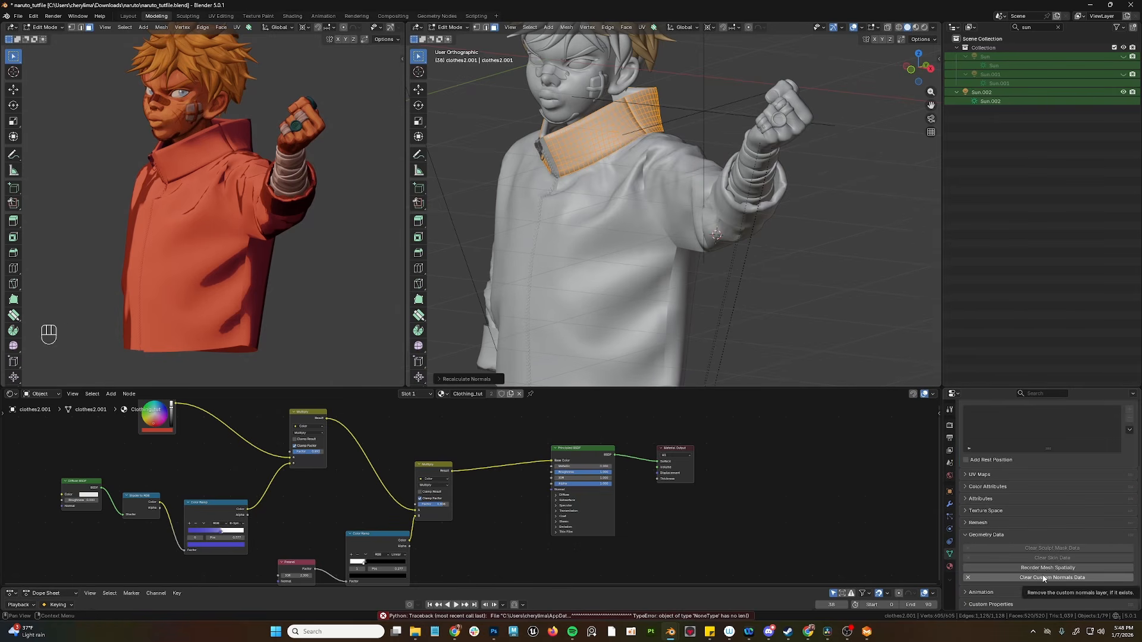
{"action": "key", "text": "Tab"}
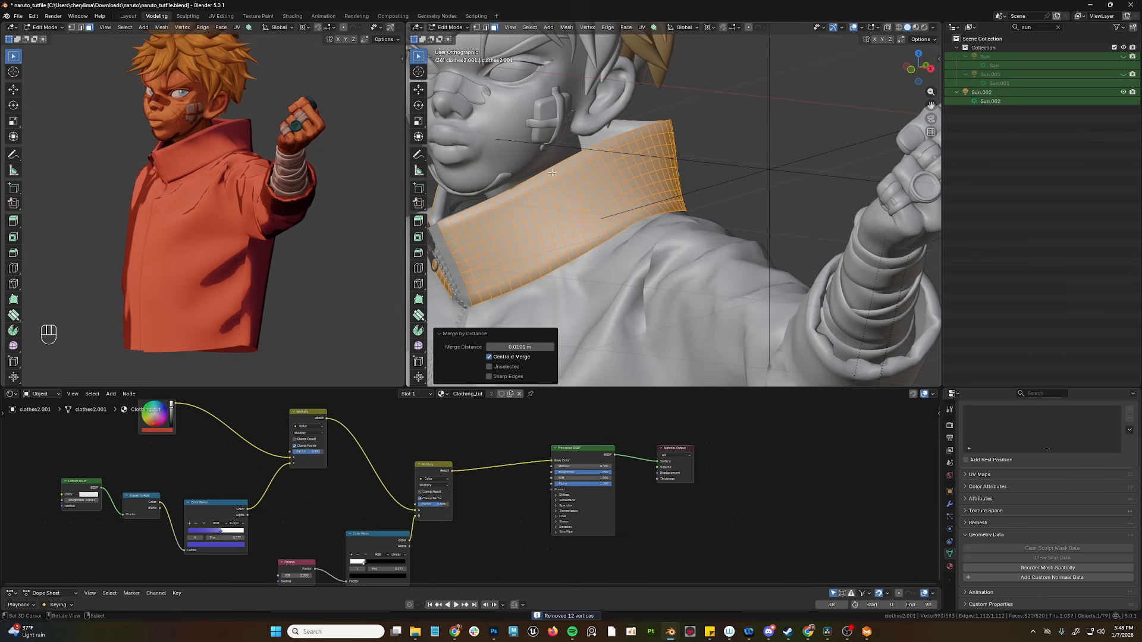
{"action": "scroll", "coordinate": [571, 196], "scroll_direction": "down", "scroll_amount": 3}
{"action": "middle_click_drag", "start_coordinate": [545, 194], "coordinate": [590, 197]}
{"action": "key", "text": "Tab"}
Step: Add a Bevel modifier to the collar and open its geometry settings
{"action": "left_click", "coordinate": [950, 504]}
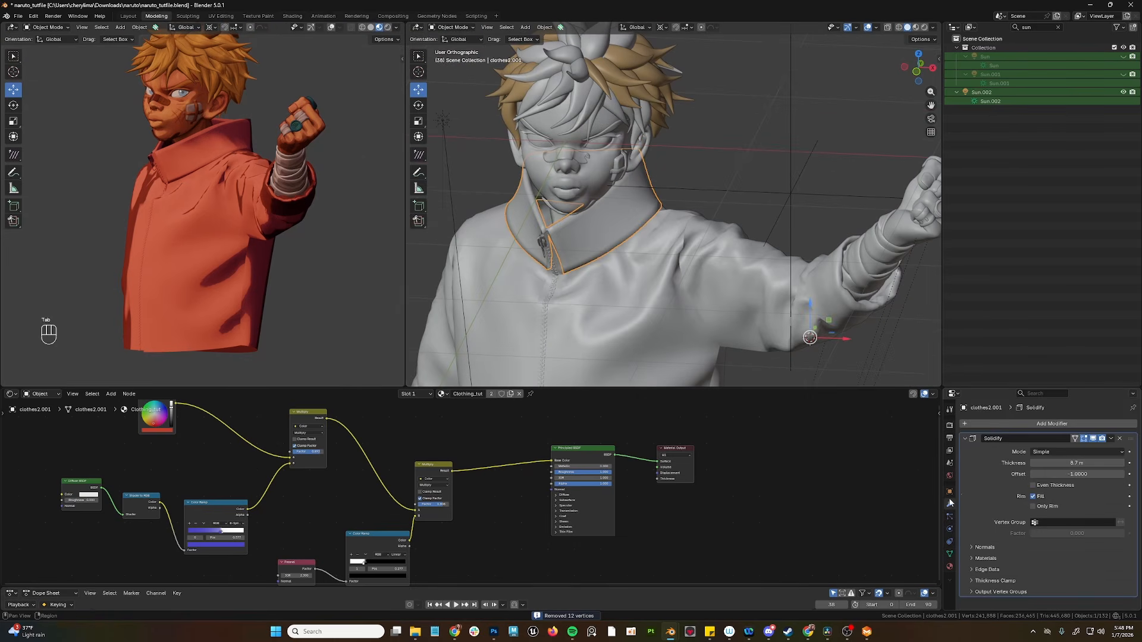
{"action": "left_click", "coordinate": [1052, 423]}
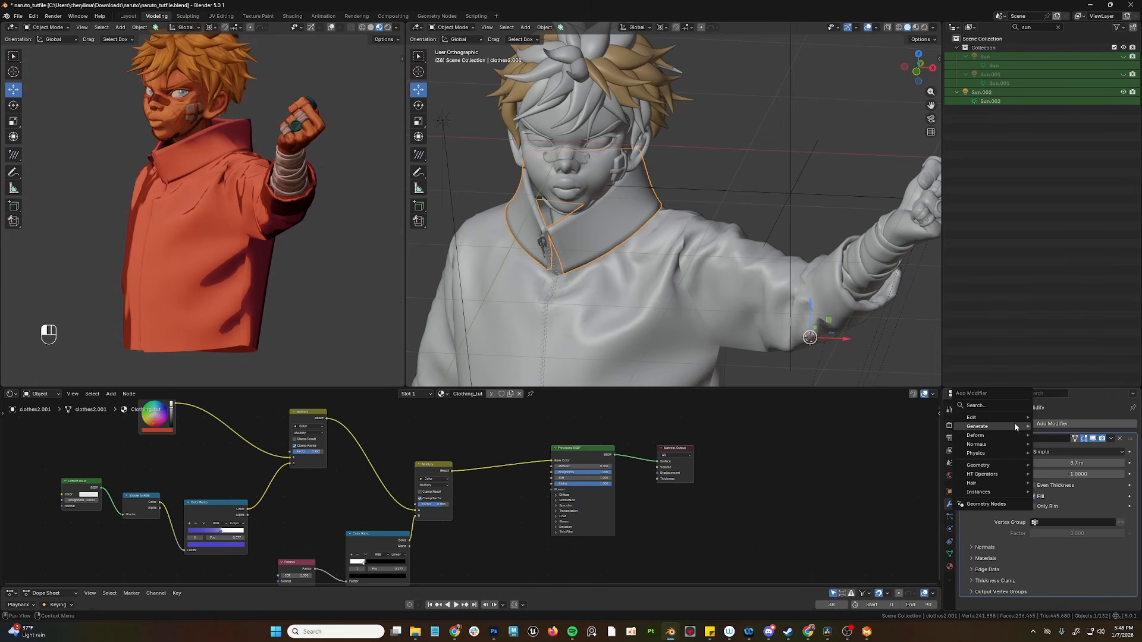
{"action": "mouse_move", "coordinate": [1014, 426]}
{"action": "left_click", "coordinate": [1053, 265]}
{"action": "scroll", "coordinate": [524, 246], "scroll_direction": "up", "scroll_amount": 5}
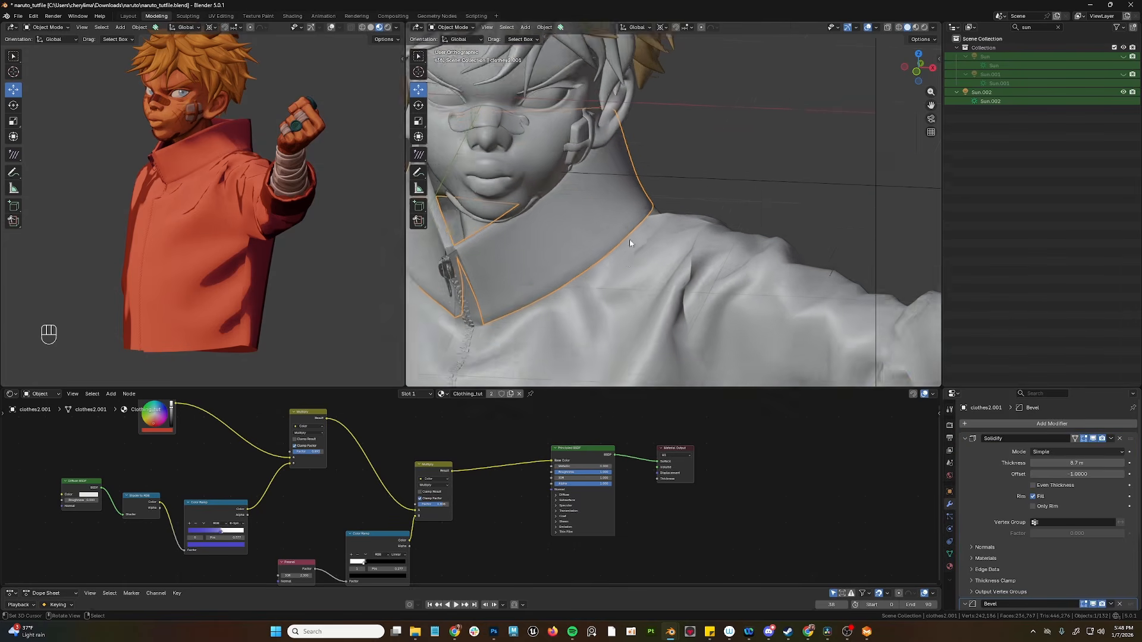
{"action": "scroll", "coordinate": [1005, 511], "scroll_direction": "down", "scroll_amount": 4}
{"action": "scroll", "coordinate": [1014, 558], "scroll_direction": "down", "scroll_amount": 1}
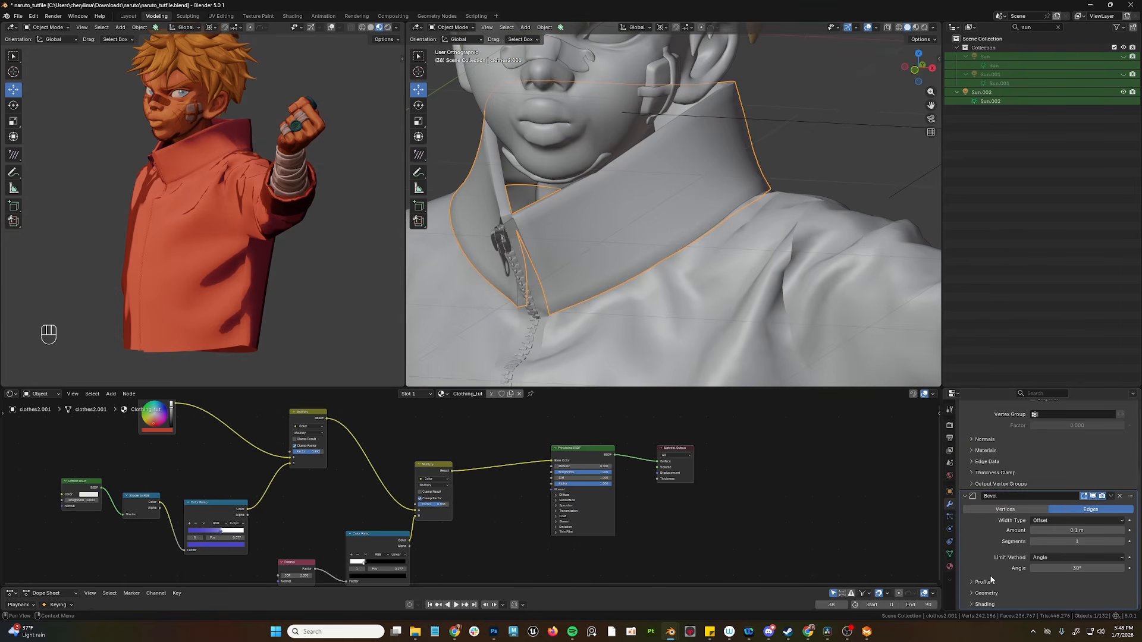
{"action": "left_click", "coordinate": [988, 592]}
{"action": "scroll", "coordinate": [1061, 562], "scroll_direction": "down", "scroll_amount": 2}
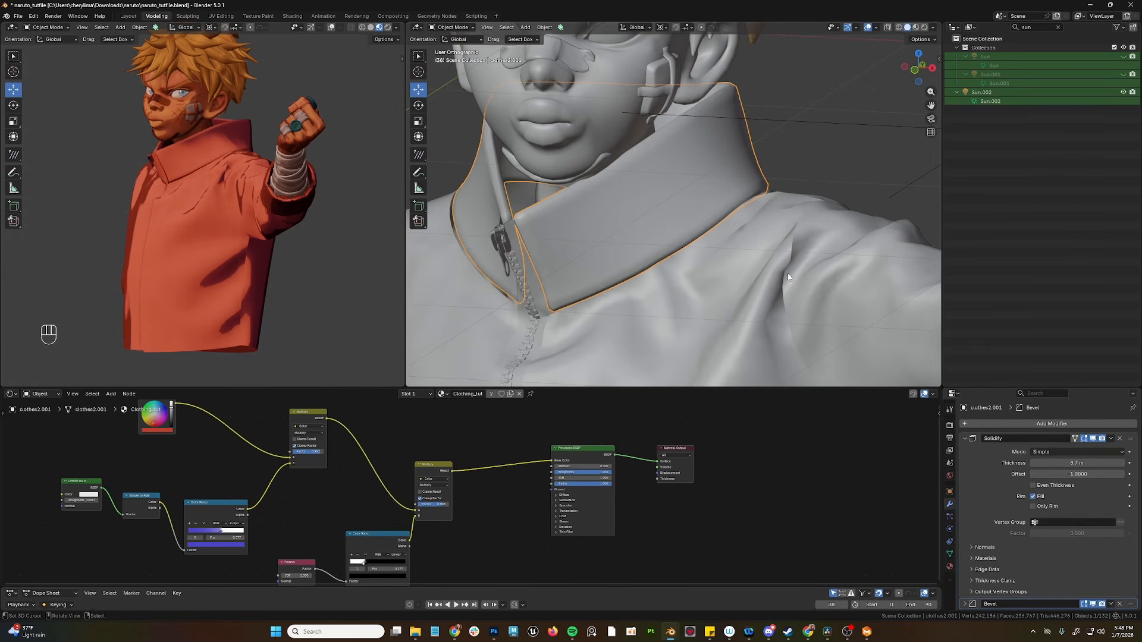
Step: Enter Edit Mode on the collar, switch to edge selection and dissolve alternate edge loops running along its length
{"action": "middle_click_drag", "start_coordinate": [690, 200], "coordinate": [660, 190]}
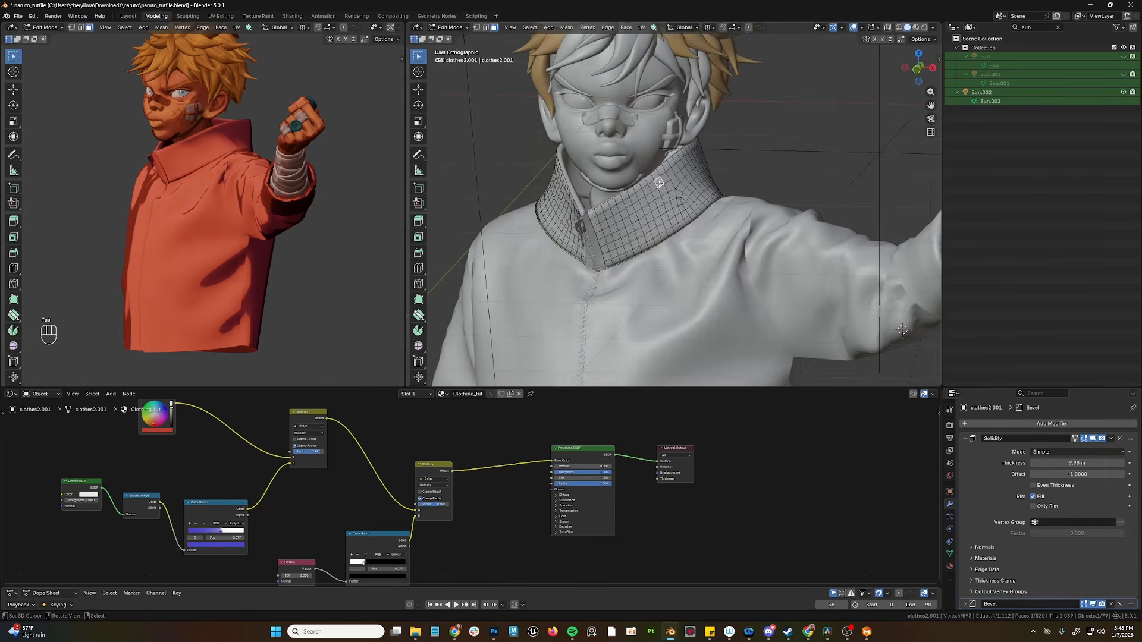
{"action": "key", "text": "ctrl+Tab"}
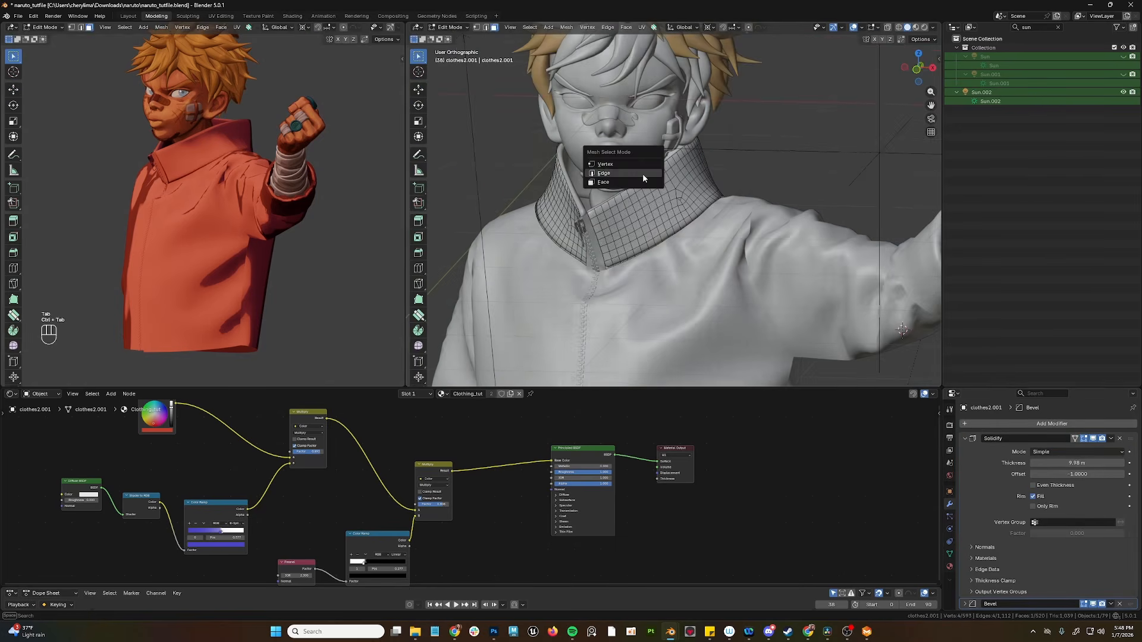
{"action": "left_click", "coordinate": [640, 189], "text": "alt"}
{"action": "left_click", "coordinate": [647, 205], "text": "alt+shift"}
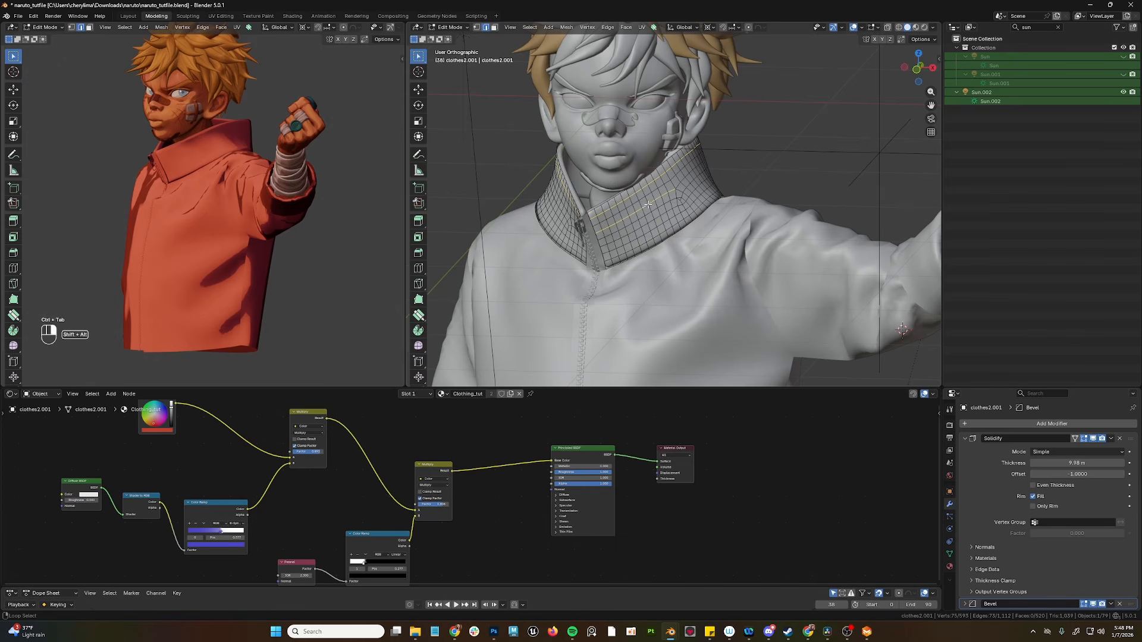
{"action": "left_click", "coordinate": [672, 197], "text": "alt+shift"}
{"action": "left_click", "coordinate": [681, 212], "text": "alt"}
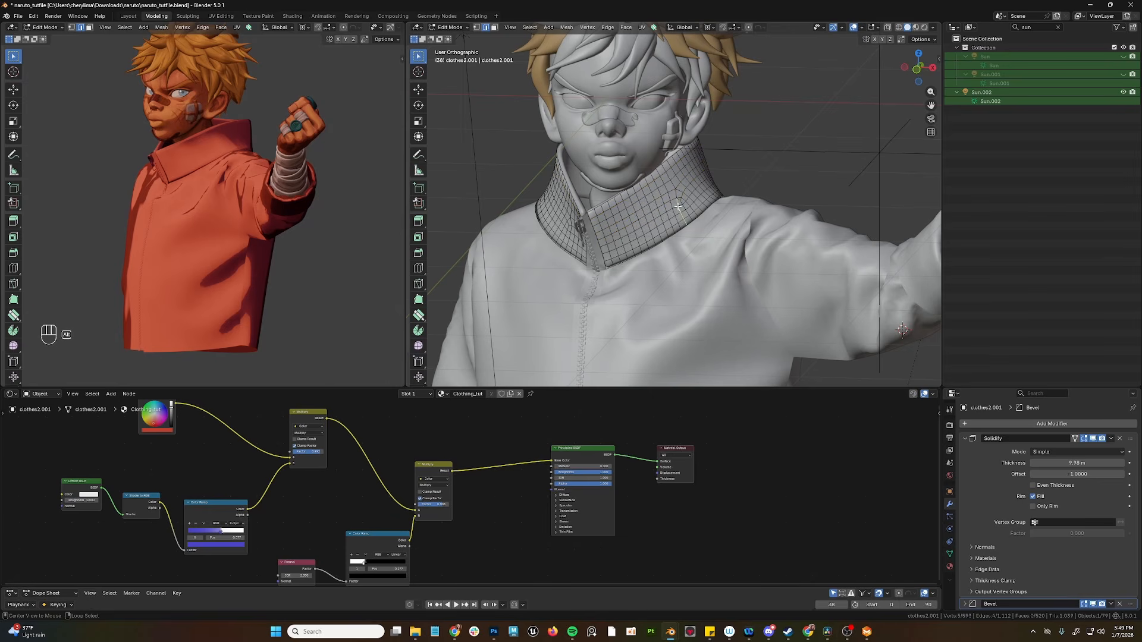
{"action": "key", "text": "x"}
{"action": "key", "text": "x"}
Step: Dissolve two more lengthwise edge loops near the collar's upper edge and slide a remaining one into place
{"action": "left_click", "coordinate": [673, 182], "text": "alt"}
{"action": "key", "text": "x"}
{"action": "key", "text": "x"}
{"action": "left_click", "coordinate": [698, 176], "text": "alt"}
{"action": "key", "text": "x"}
{"action": "key", "text": "x"}
{"action": "key", "text": "g"}
{"action": "key", "text": "g"}
{"action": "left_click", "coordinate": [569, 231]}
Step: Dissolve the remaining surplus lengthwise loop and alternate vertical edge loops on the front of the collar
{"action": "left_click", "coordinate": [654, 212], "text": "alt+shift"}
{"action": "key", "text": "x"}
{"action": "key", "text": "x"}
{"action": "left_click", "coordinate": [618, 230], "text": "alt+shift"}
{"action": "left_click", "coordinate": [643, 215], "text": "alt+shift"}
{"action": "middle_click_drag", "start_coordinate": [708, 193], "coordinate": [488, 193]}
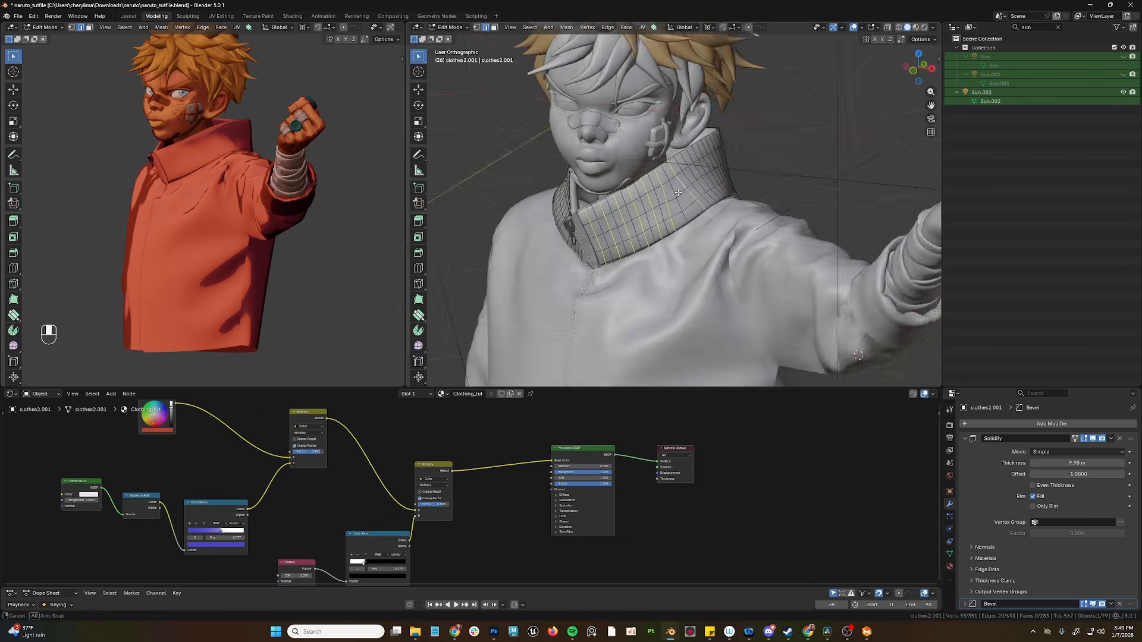
{"action": "key", "text": "x"}
{"action": "key", "text": "x"}
Step: Dissolve alternate vertical edge loops around the side and back of the collar to thin out its mesh
{"action": "left_click", "coordinate": [750, 195], "text": "alt+shift"}
{"action": "key", "text": "x"}
{"action": "key", "text": "x"}
{"action": "left_click", "coordinate": [655, 197], "text": "alt"}
{"action": "left_click", "coordinate": [704, 197], "text": "alt+shift"}
{"action": "middle_click_drag", "start_coordinate": [723, 195], "coordinate": [625, 208]}
{"action": "right_click", "coordinate": [747, 195], "text": "alt+shift"}
{"action": "right_click", "coordinate": [761, 195], "text": "alt+shift"}
{"action": "key", "text": "x"}
{"action": "key", "text": "x"}
{"action": "right_click", "coordinate": [638, 220], "text": "alt+shift"}
{"action": "right_click", "coordinate": [680, 232], "text": "alt+shift"}
{"action": "key", "text": "x"}
{"action": "key", "text": "x"}
Step: Smooth all the collar's vertices with a smoothing of 0.500
{"action": "key", "text": "a"}
{"action": "key", "text": "alt+s"}
{"action": "key", "text": "Return"}
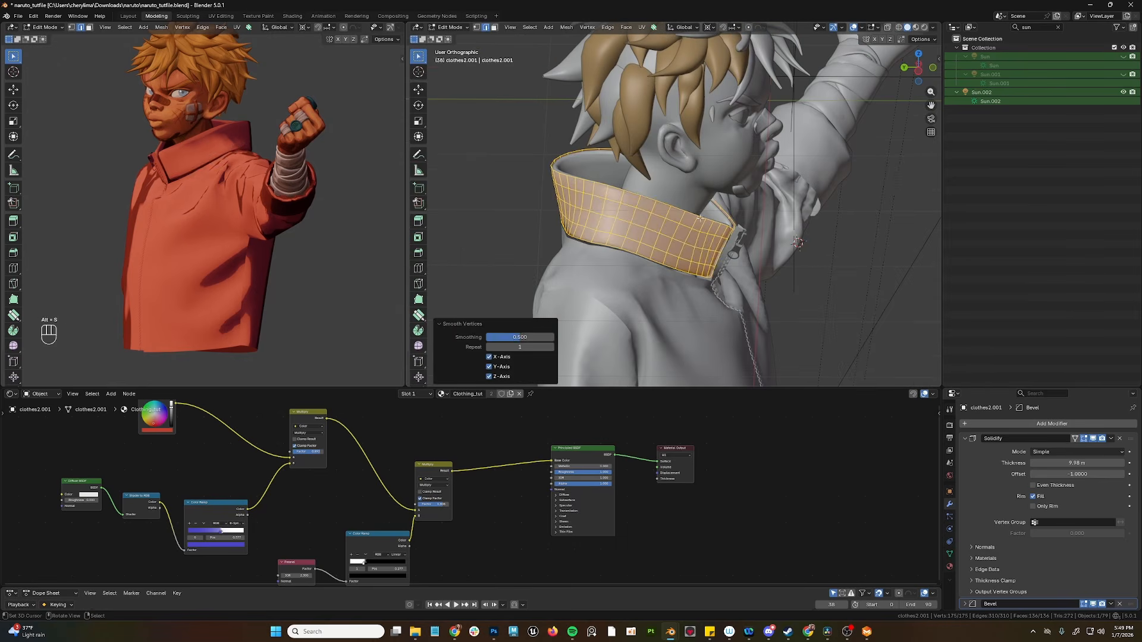
{"action": "key", "text": "1"}
{"action": "key", "text": "ctrl+KP_Subtract"}
{"action": "middle_click_drag", "start_coordinate": [700, 218], "coordinate": [589, 203]}
{"action": "key", "text": "alt+s"}
{"action": "scroll", "coordinate": [598, 219], "scroll_direction": "down", "scroll_amount": 4}
{"action": "key", "text": "s"}
{"action": "scroll", "coordinate": [655, 208], "scroll_direction": "up", "scroll_amount": 4}
Step: Select alternate vertical loops around the collar, undo the vertex dissolve tried on them, and dissolve them as edges
{"action": "right_click", "coordinate": [683, 191], "text": "alt"}
{"action": "right_click", "coordinate": [666, 197], "text": "alt+shift"}
{"action": "middle_click_drag", "start_coordinate": [666, 208], "coordinate": [582, 220]}
{"action": "right_click", "coordinate": [641, 240], "text": "alt+shift"}
{"action": "key", "text": "ctrl+x"}
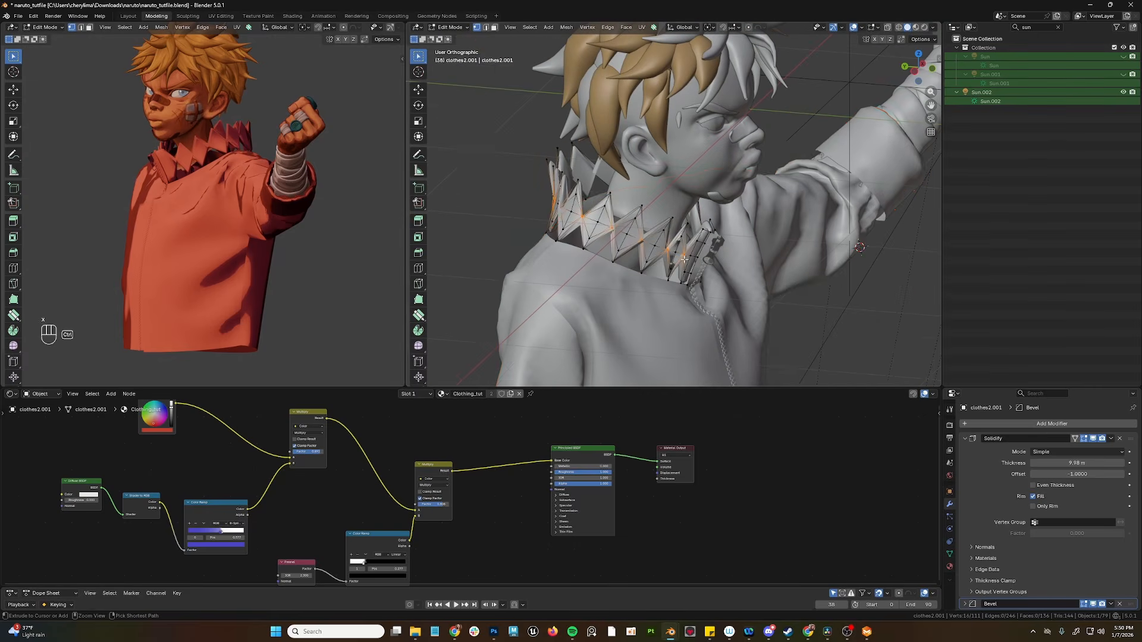
{"action": "key", "text": "ctrl+z"}
{"action": "key", "text": "ctrl+z"}
{"action": "key", "text": "ctrl+z"}
{"action": "key", "text": "x"}
{"action": "left_click", "coordinate": [705, 245]}
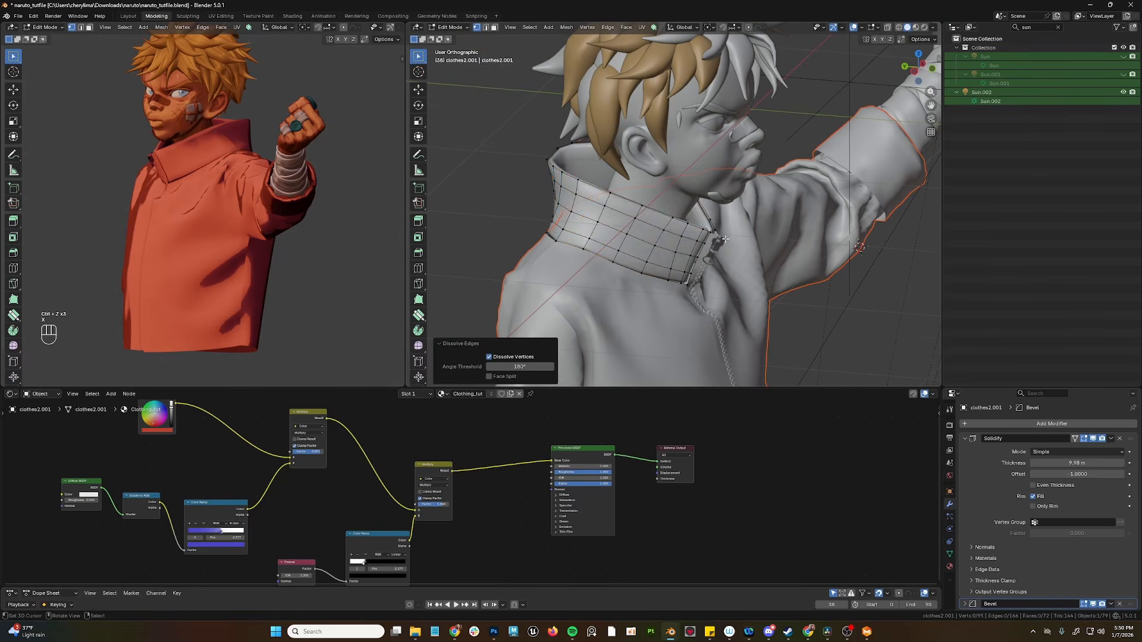
Step: Return to Object Mode, add a Subdivision Surface modifier to the collar and move it to the top of the stack
{"action": "middle_click_drag", "start_coordinate": [724, 239], "coordinate": [625, 239]}
{"action": "key", "text": "Tab"}
{"action": "left_click", "coordinate": [1042, 423]}
{"action": "mouse_move", "coordinate": [1042, 427]}
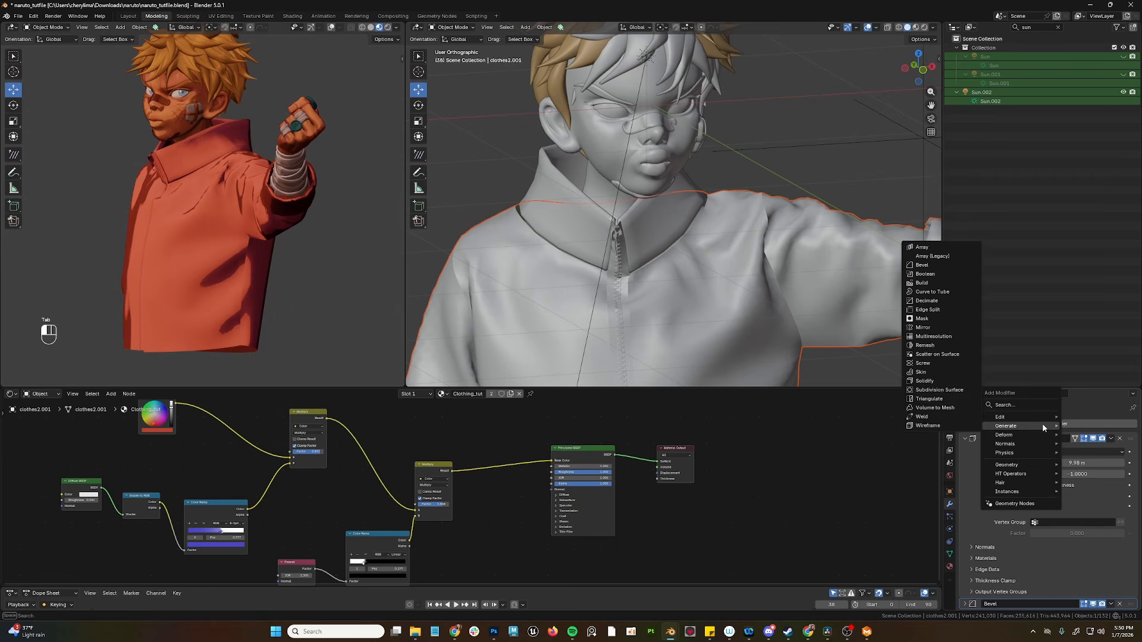
{"action": "left_click", "coordinate": [965, 390]}
{"action": "scroll", "coordinate": [1051, 498], "scroll_direction": "down", "scroll_amount": 3}
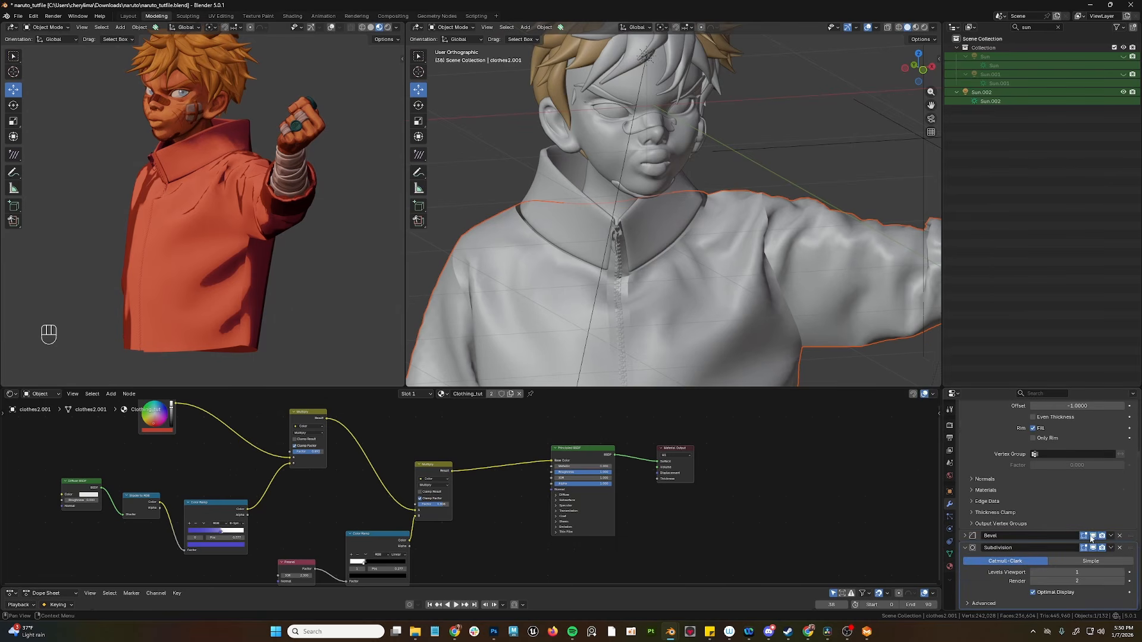
{"action": "left_click_drag", "start_coordinate": [1130, 550], "coordinate": [1106, 366]}
Step: Apply the collar's scale and readjust its Solidify thickness to suit
{"action": "middle_click_drag", "start_coordinate": [874, 379], "coordinate": [684, 237]}
{"action": "key", "text": "Tab"}
{"action": "key", "text": "Tab"}
{"action": "left_click", "coordinate": [642, 211]}
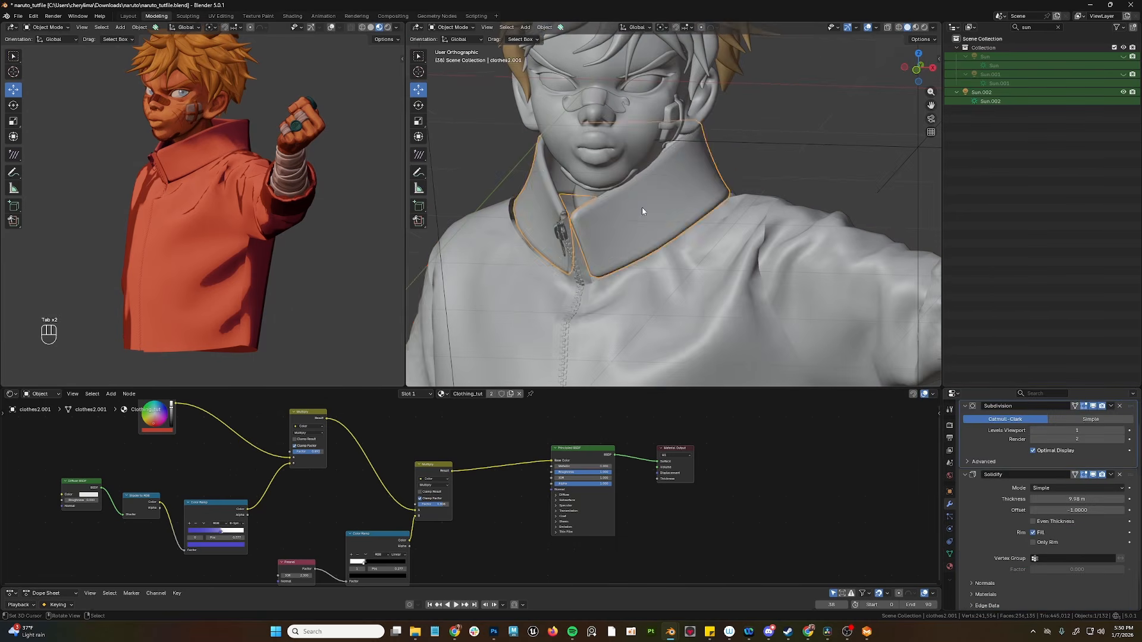
{"action": "key", "text": "Tab"}
{"action": "left_click", "coordinate": [653, 234], "text": "alt+shift"}
{"action": "left_click", "coordinate": [586, 225]}
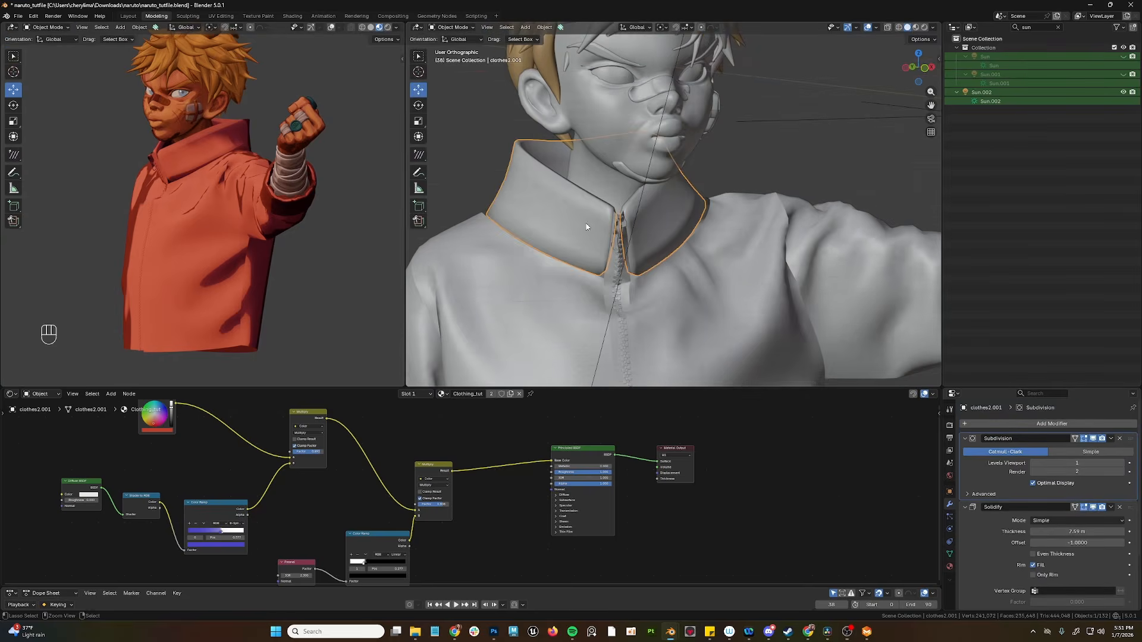
{"action": "key", "text": "ctrl+a"}
{"action": "left_click", "coordinate": [585, 226]}
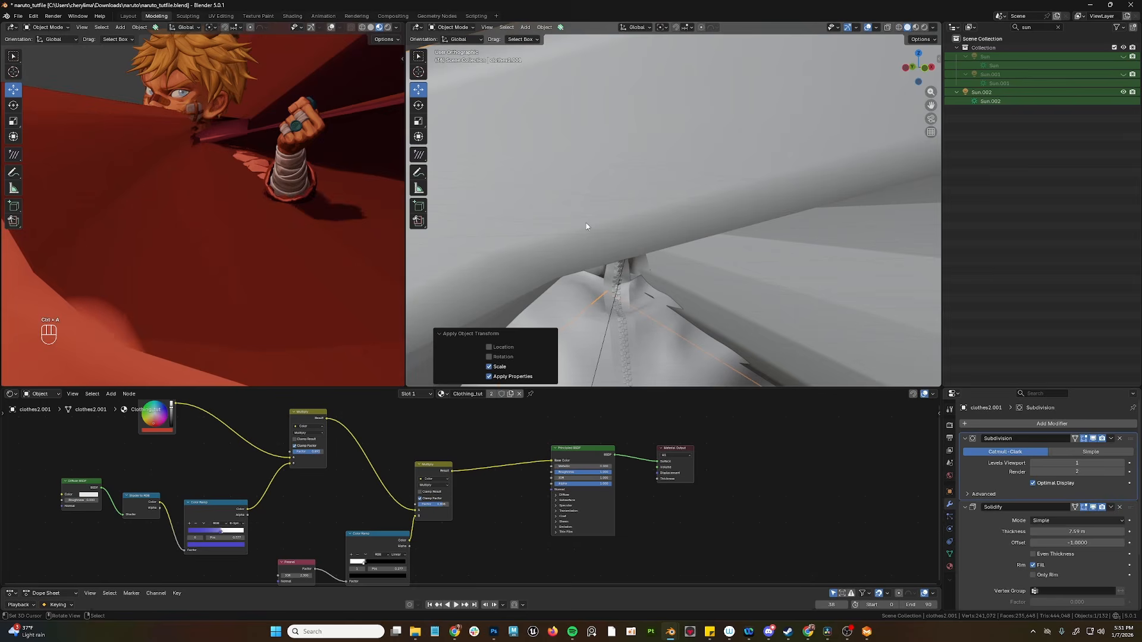
{"action": "left_click_drag", "start_coordinate": [1072, 527], "coordinate": [1072, 523]}
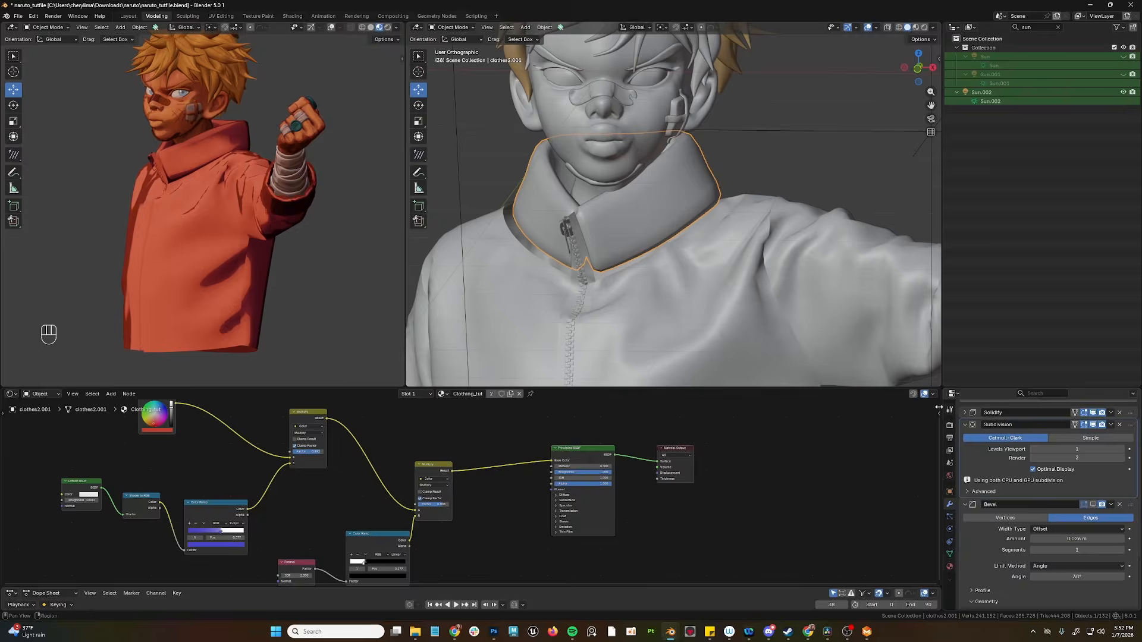
Step: Compare the collar with and without the Bevel modifier, and remove that modifier
{"action": "left_click", "coordinate": [1093, 504]}
{"action": "left_click", "coordinate": [1093, 504]}
{"action": "left_click", "coordinate": [1120, 505]}
Step: Select the collar's bottom edge loop in Edit Mode and raise its mean edge crease to the maximum
{"action": "key", "text": "Tab"}
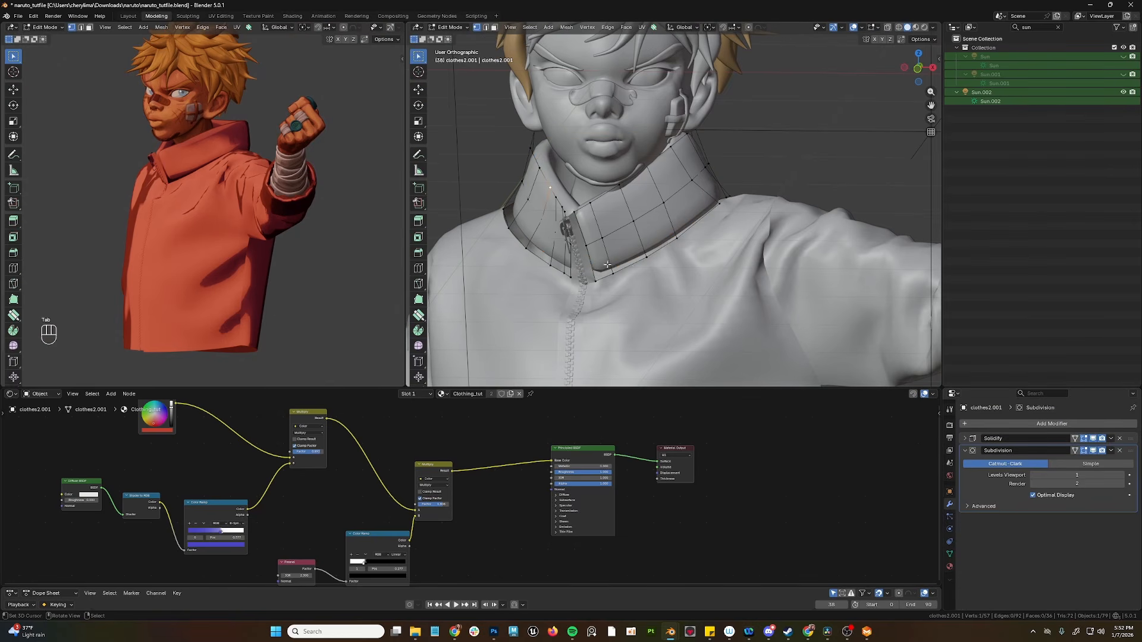
{"action": "left_click", "coordinate": [631, 268], "text": "alt"}
{"action": "key", "text": "n"}
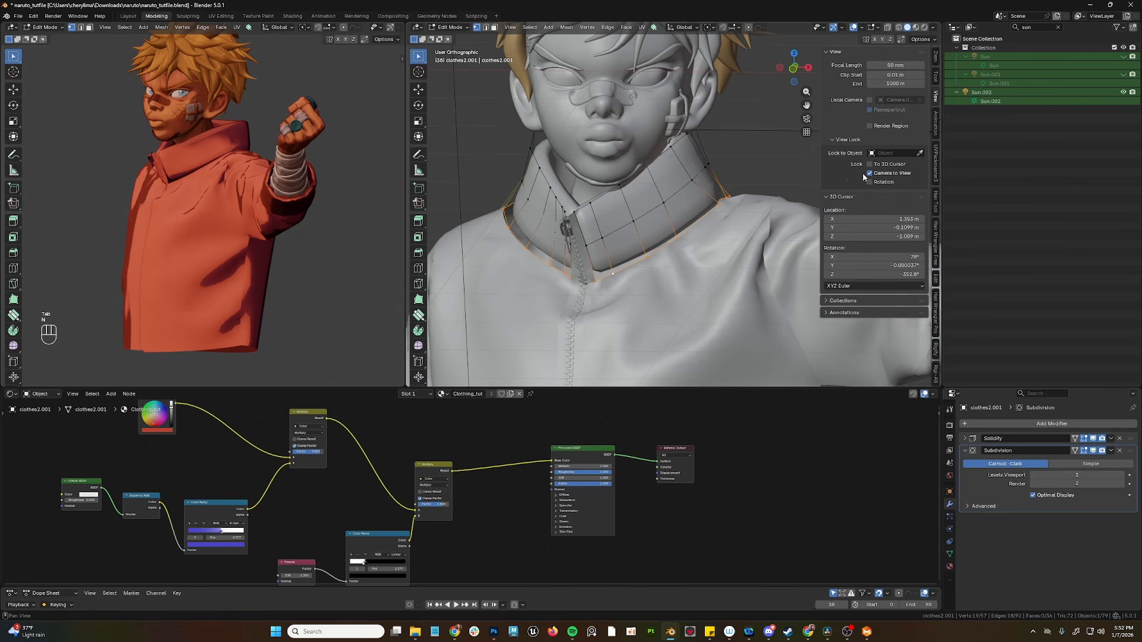
{"action": "left_click", "coordinate": [935, 57]}
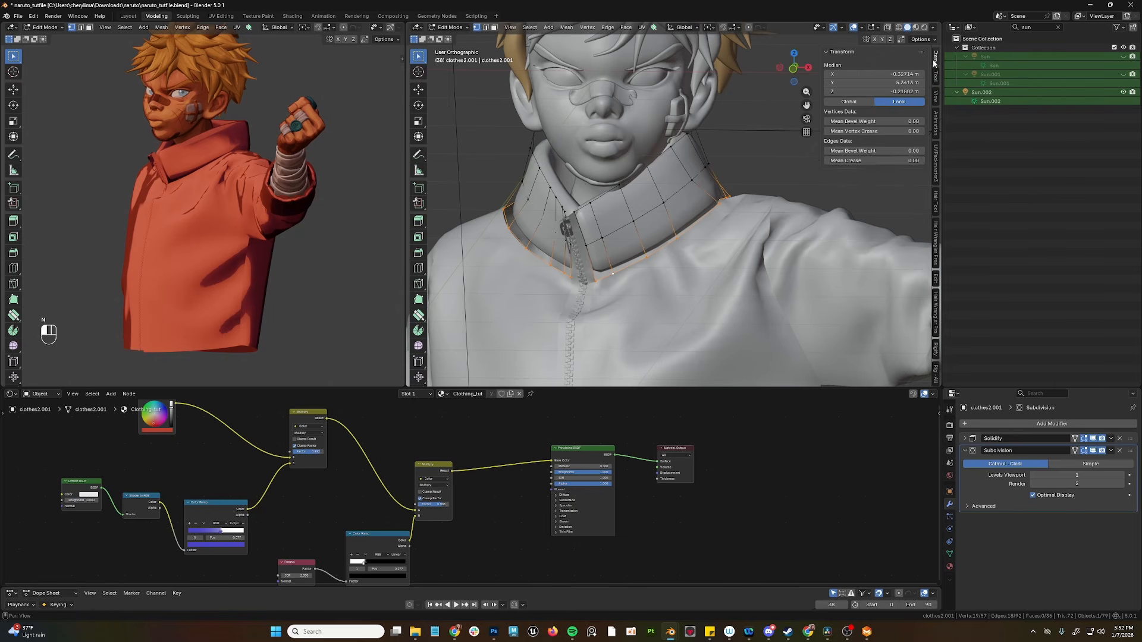
{"action": "left_click_drag", "start_coordinate": [868, 160], "coordinate": [924, 160]}
Step: Turn on proportional editing and reposition a vertex on the upper edge of the collar's left side
{"action": "left_click", "coordinate": [647, 173], "text": "alt"}
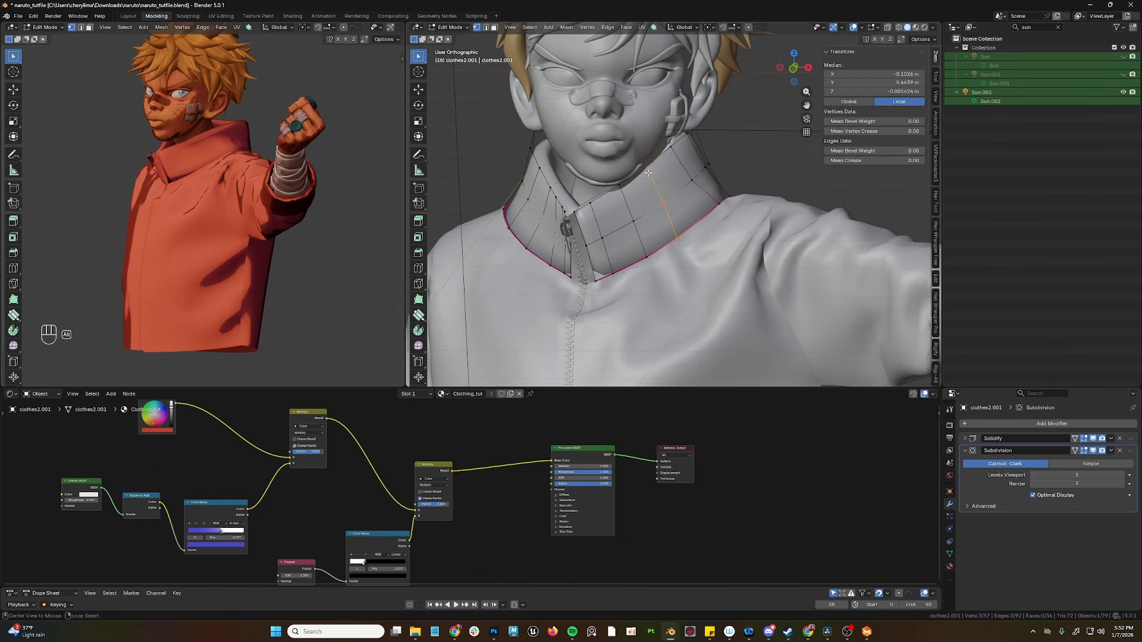
{"action": "middle_click_drag", "start_coordinate": [697, 203], "coordinate": [674, 155]}
{"action": "right_click", "coordinate": [652, 173]}
{"action": "key", "text": "o"}
{"action": "key", "text": "g"}
{"action": "key", "text": "g"}
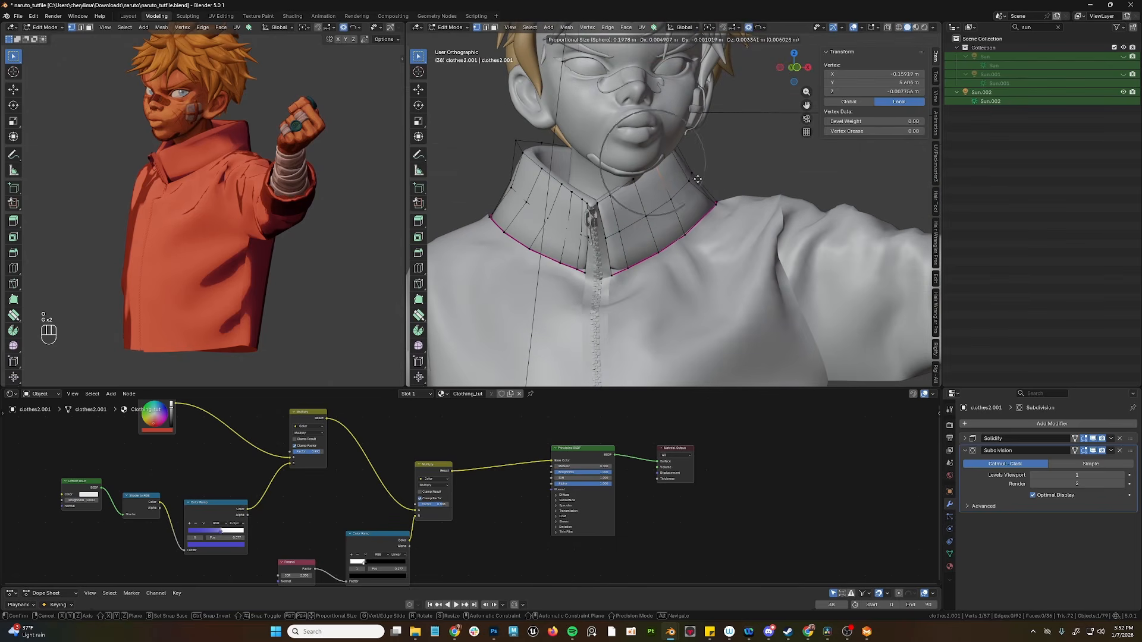
{"action": "left_click", "coordinate": [697, 179]}
{"action": "key", "text": "g"}
{"action": "left_click", "coordinate": [721, 179]}
Step: Move vertices along the upper edge of the collar's right side with proportional editing to reshape its rim
{"action": "left_click", "coordinate": [536, 167]}
{"action": "key", "text": "g"}
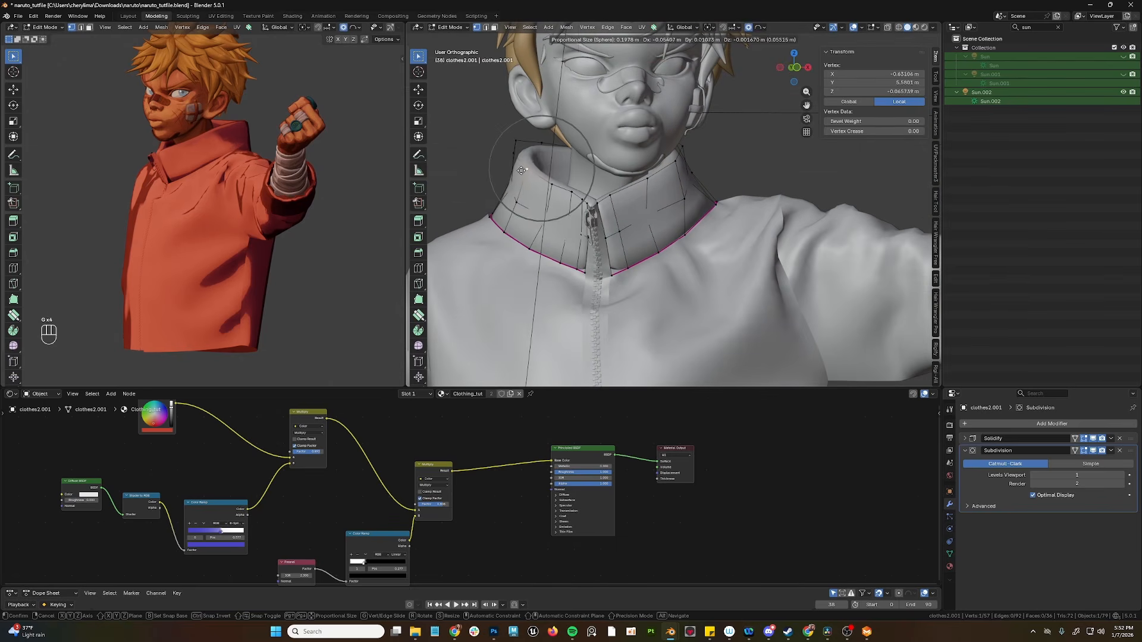
{"action": "left_click", "coordinate": [518, 164]}
{"action": "left_click", "coordinate": [542, 142]}
{"action": "key", "text": "g"}
{"action": "left_click", "coordinate": [538, 141]}
Step: Refine the rim and side vertices at the back right of the collar with further proportional moves
{"action": "middle_click_drag", "start_coordinate": [535, 146], "coordinate": [526, 173]}
{"action": "key", "text": "g"}
{"action": "left_click", "coordinate": [521, 127]}
{"action": "key", "text": "g"}
{"action": "left_click", "coordinate": [536, 141]}
{"action": "right_click", "coordinate": [523, 202]}
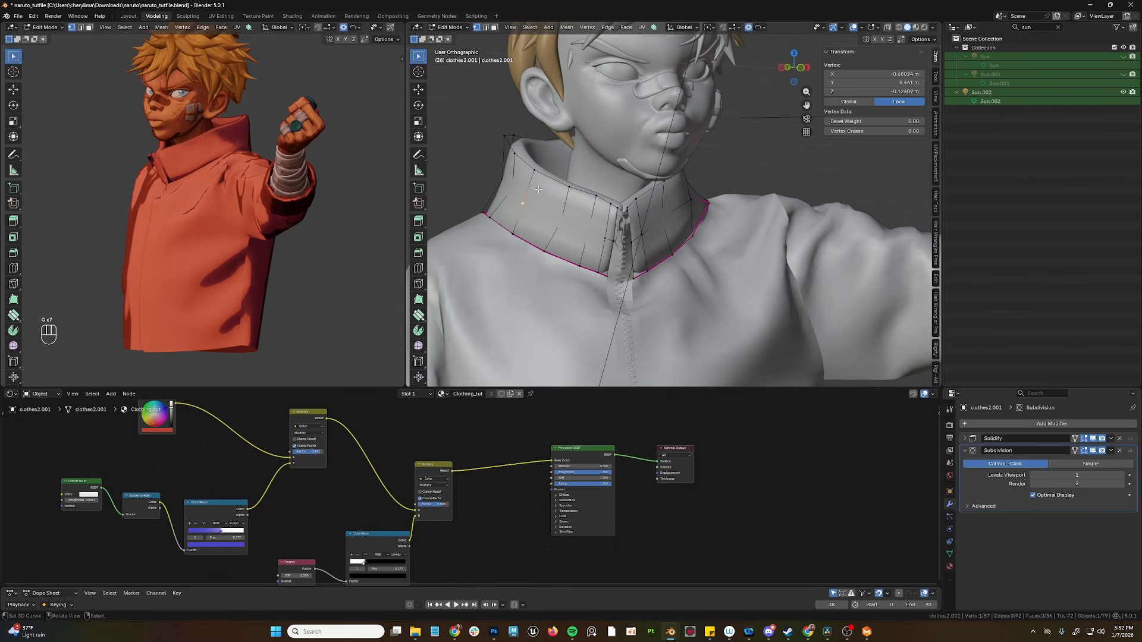
{"action": "key", "text": "g"}
{"action": "left_click", "coordinate": [538, 189]}
Step: Add an edge loop around the upper collar, turn off proportional editing and scale the loop up to 1.124
{"action": "key", "text": "ctrl+r"}
{"action": "left_click", "coordinate": [537, 186]}
{"action": "right_click", "coordinate": [537, 186]}
{"action": "key", "text": "alt+s"}
{"action": "right_click", "coordinate": [743, 176]}
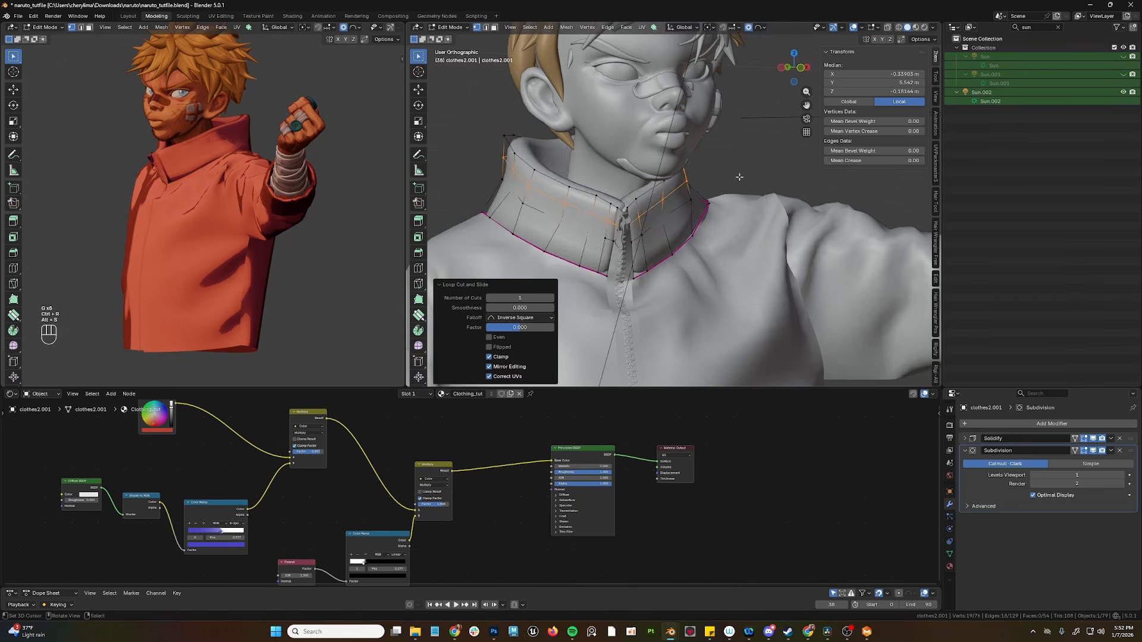
{"action": "middle_click_drag", "start_coordinate": [739, 177], "coordinate": [713, 179]}
{"action": "key", "text": "o"}
{"action": "key", "text": "s"}
{"action": "left_click", "coordinate": [732, 173]}
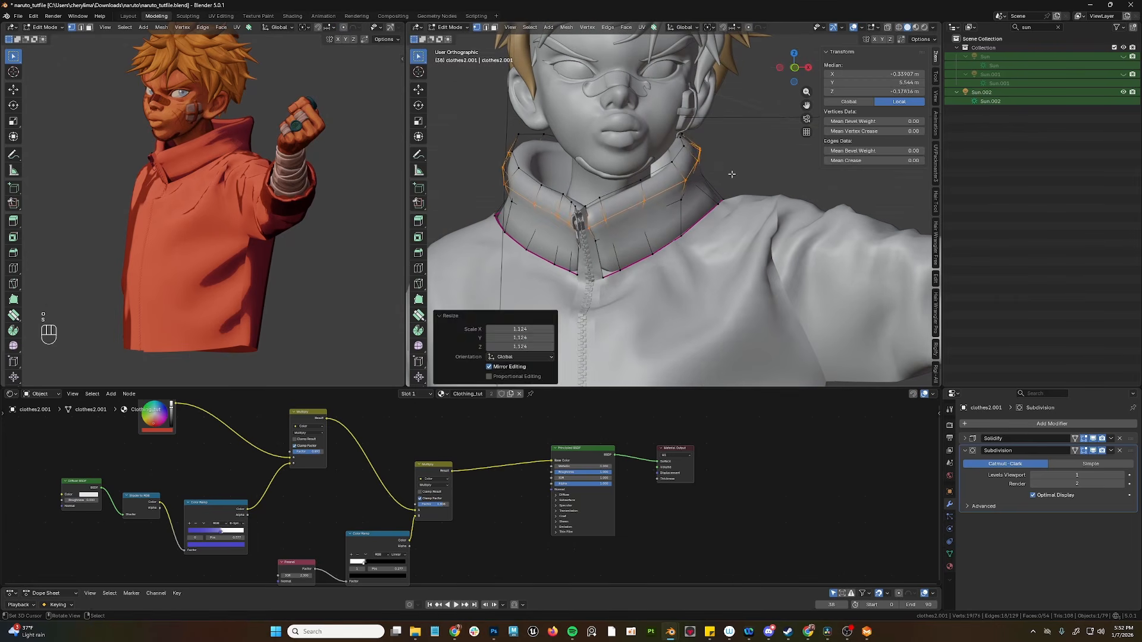
Step: Move individual vertices on the front left of the collar to shape the fold below its rim
{"action": "left_click", "coordinate": [644, 201]}
{"action": "key", "text": "g"}
{"action": "left_click", "coordinate": [644, 212]}
{"action": "left_click", "coordinate": [685, 180]}
{"action": "key", "text": "g"}
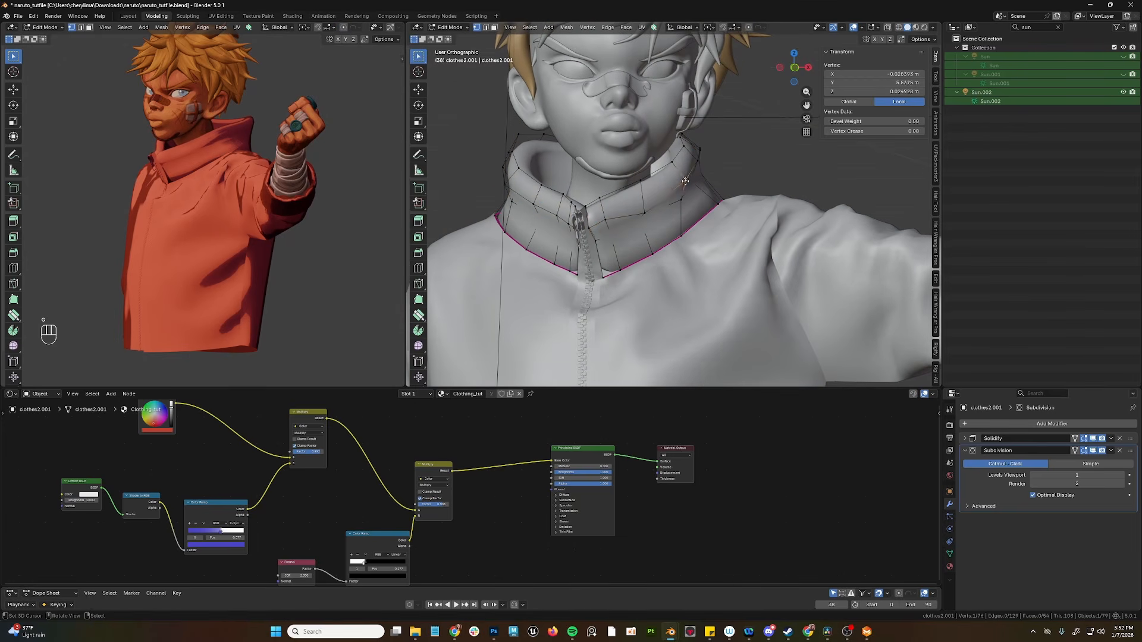
{"action": "left_click", "coordinate": [690, 178]}
{"action": "left_click", "coordinate": [680, 199]}
{"action": "key", "text": "g"}
{"action": "left_click", "coordinate": [675, 201]}
Step: Add an edge loop through the lower half of the collar and pull its vertices near the left shoulder outward
{"action": "key", "text": "ctrl+r"}
{"action": "left_click", "coordinate": [678, 219]}
{"action": "right_click", "coordinate": [678, 218]}
{"action": "left_click", "coordinate": [678, 218]}
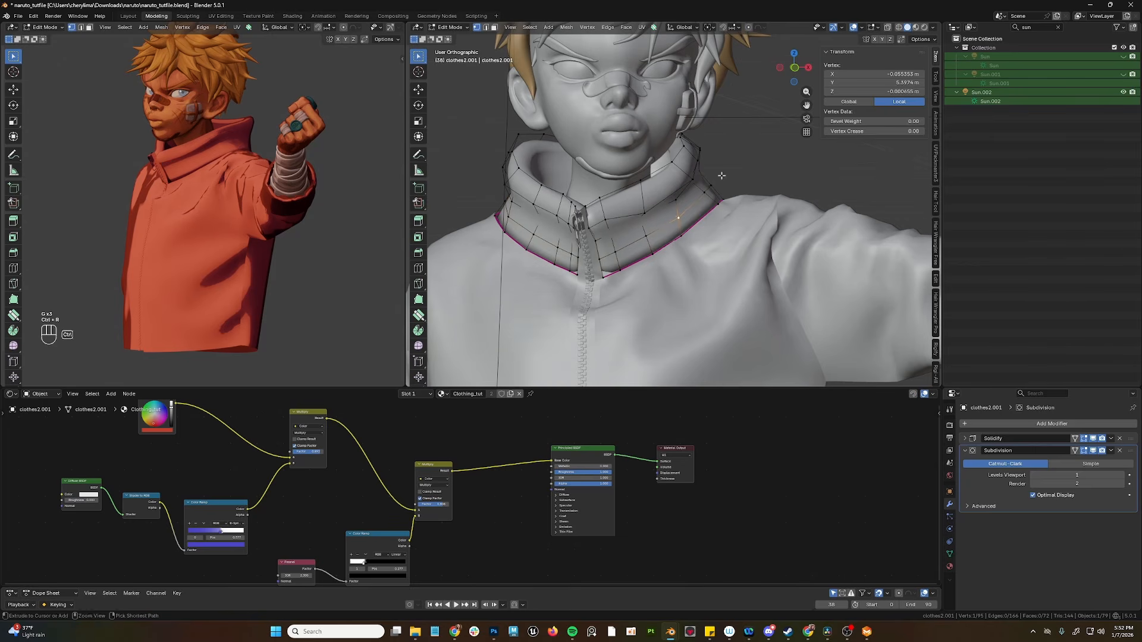
{"action": "right_click", "coordinate": [712, 185], "text": "ctrl"}
{"action": "key", "text": "g"}
{"action": "left_click", "coordinate": [725, 182]}
{"action": "key", "text": "g"}
{"action": "left_click", "coordinate": [726, 181]}
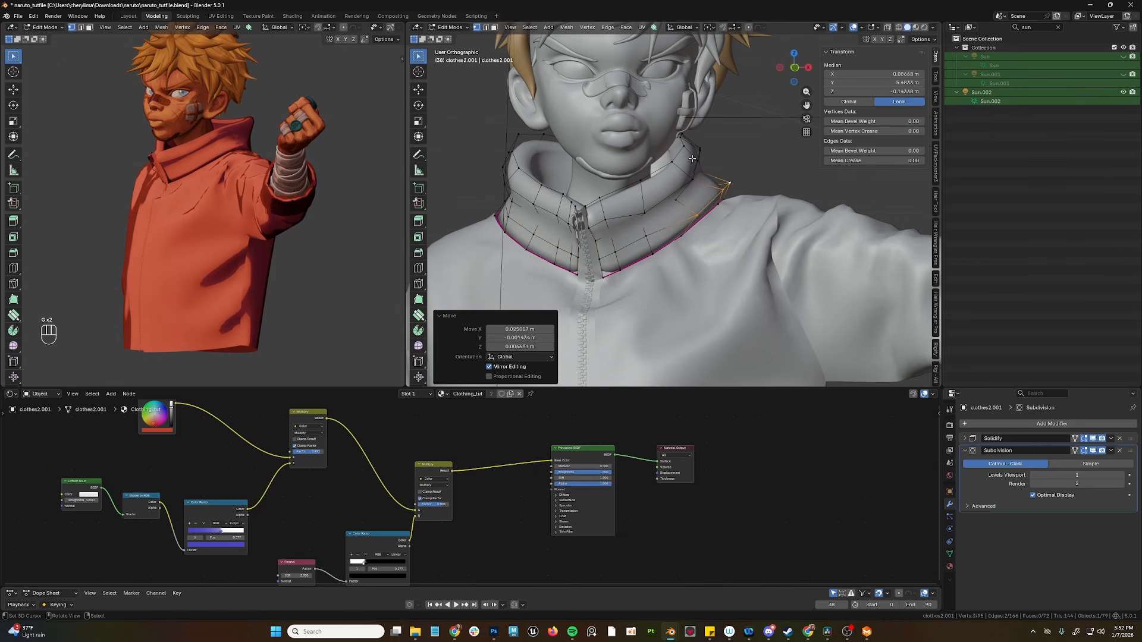
Step: Select the run of vertices up to the collar's left rim and move it upward
{"action": "right_click", "coordinate": [692, 159]}
{"action": "right_click", "coordinate": [682, 136], "text": "ctrl"}
{"action": "key", "text": "g"}
{"action": "left_click", "coordinate": [679, 121]}
Step: Move three vertices on the collar's left side outward and down to form a folded bulge toward the back
{"action": "right_click", "coordinate": [694, 161]}
{"action": "middle_click_drag", "start_coordinate": [693, 155], "coordinate": [736, 174]}
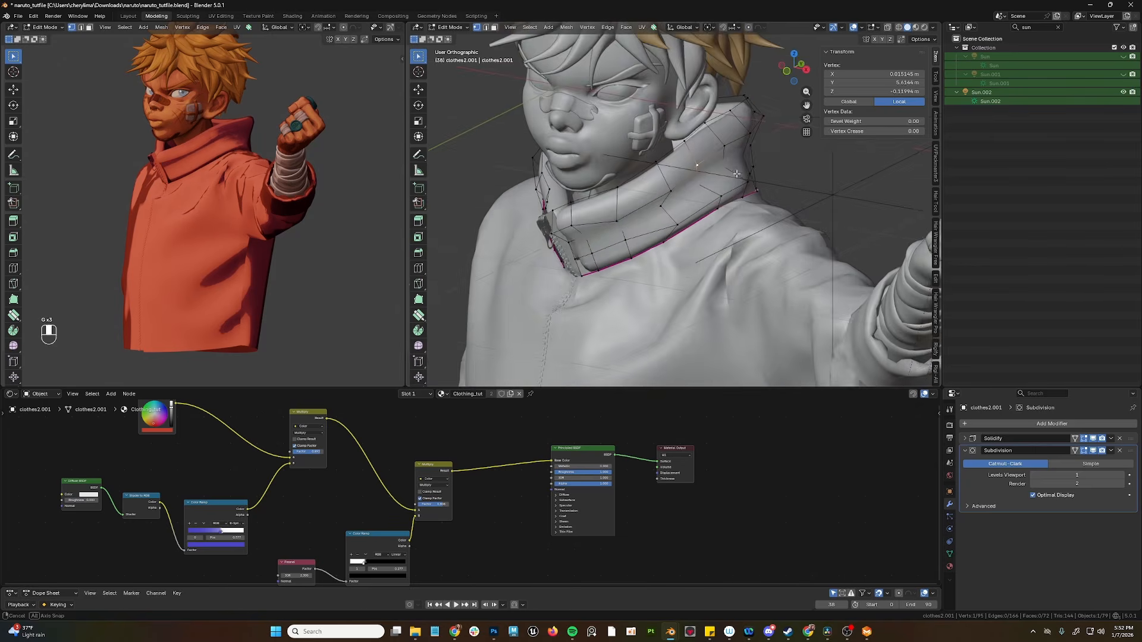
{"action": "key", "text": "g"}
{"action": "left_click", "coordinate": [735, 185]}
{"action": "right_click", "coordinate": [723, 148]}
{"action": "key", "text": "g"}
{"action": "left_click", "coordinate": [740, 168]}
{"action": "right_click", "coordinate": [746, 135]}
{"action": "key", "text": "g"}
{"action": "left_click", "coordinate": [760, 148]}
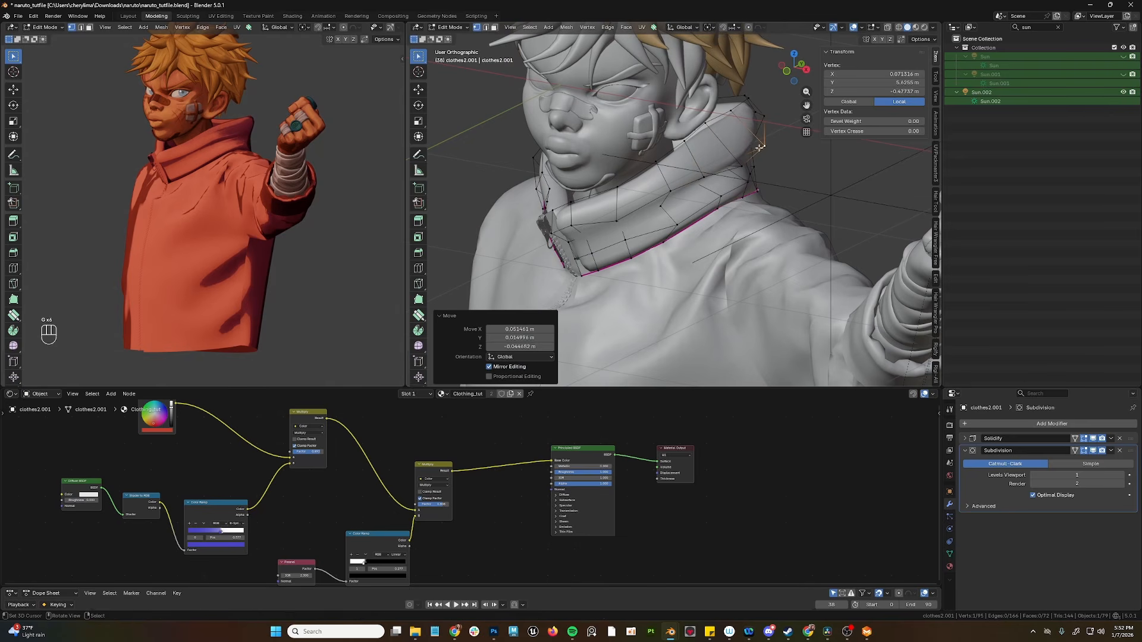
Step: Move vertices on the collar's left rim below the ear inward toward the neck
{"action": "right_click", "coordinate": [731, 111], "text": "shift"}
{"action": "key", "text": "g"}
{"action": "left_click", "coordinate": [725, 109]}
{"action": "right_click", "coordinate": [727, 110]}
{"action": "key", "text": "g"}
{"action": "left_click", "coordinate": [720, 109]}
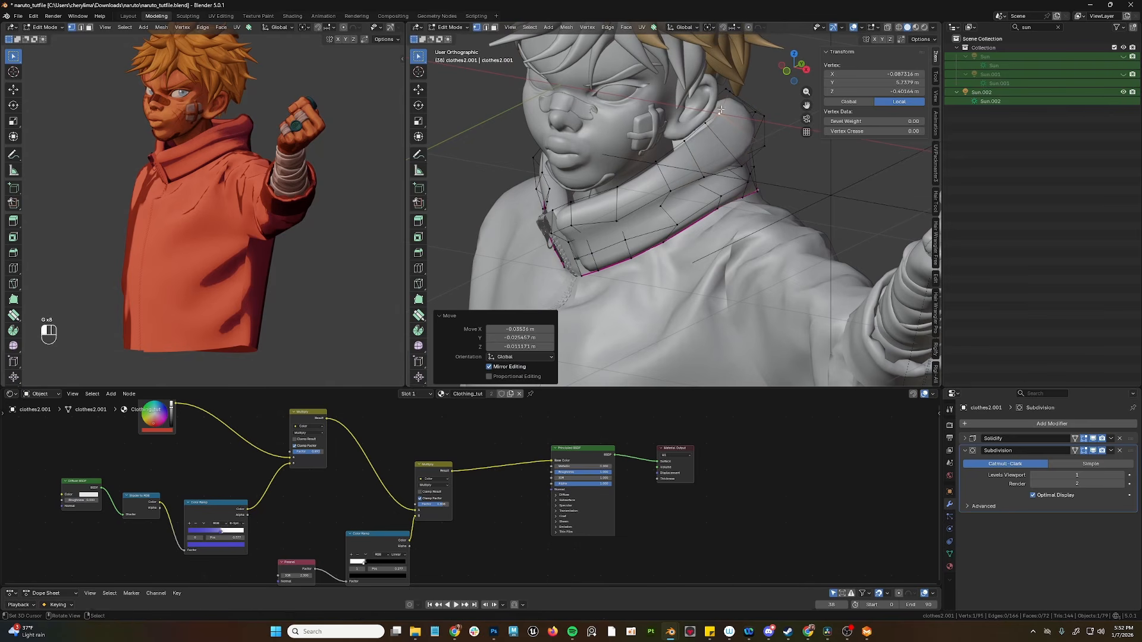
Step: Move the vertex at the back of the collar's rim slightly upward
{"action": "middle_click_drag", "start_coordinate": [793, 129], "coordinate": [712, 163]}
{"action": "right_click", "coordinate": [741, 143]}
{"action": "key", "text": "z"}
{"action": "key", "text": "z"}
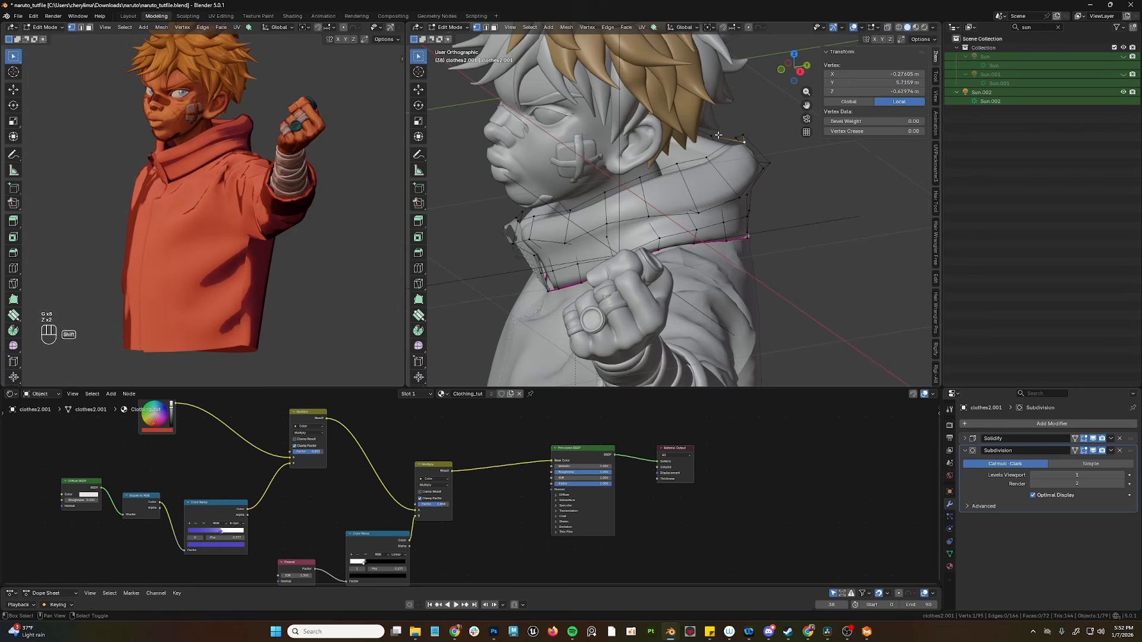
{"action": "right_click", "coordinate": [716, 142], "text": "shift"}
{"action": "key", "text": "g"}
{"action": "left_click", "coordinate": [685, 111]}
{"action": "right_click", "coordinate": [742, 135]}
{"action": "right_click", "coordinate": [744, 132], "text": "shift"}
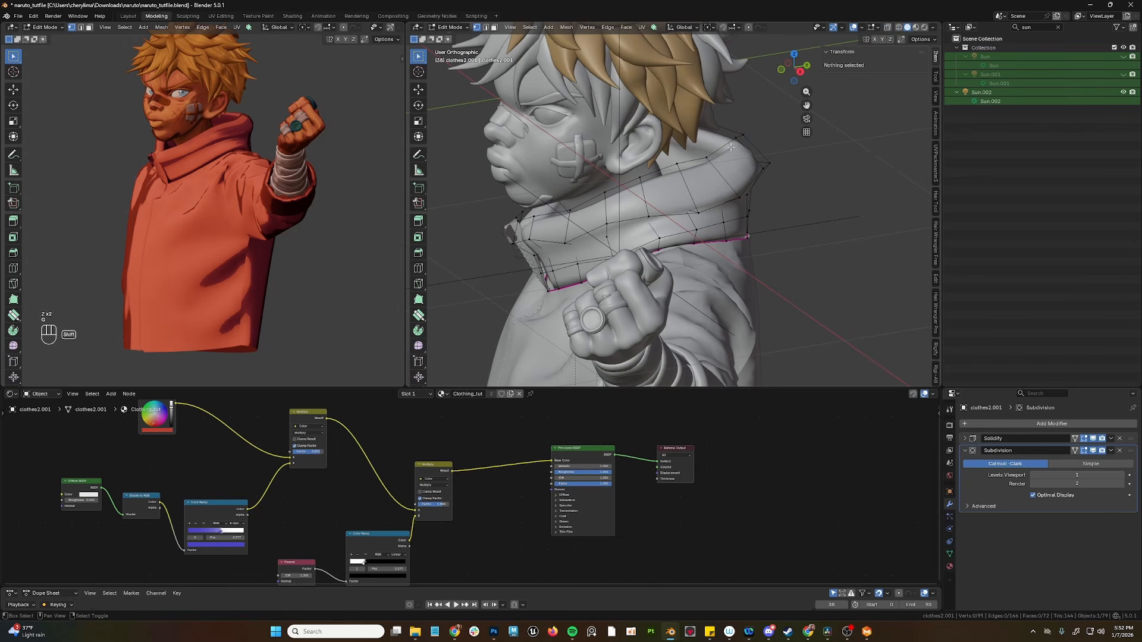
Step: Turn on proportional editing and pull the collar's back rim vertex toward the neck with a reduced influence radius
{"action": "right_click", "coordinate": [736, 138]}
{"action": "key", "text": "o"}
{"action": "key", "text": "g"}
{"action": "right_click", "coordinate": [710, 120]}
{"action": "key", "text": "g"}
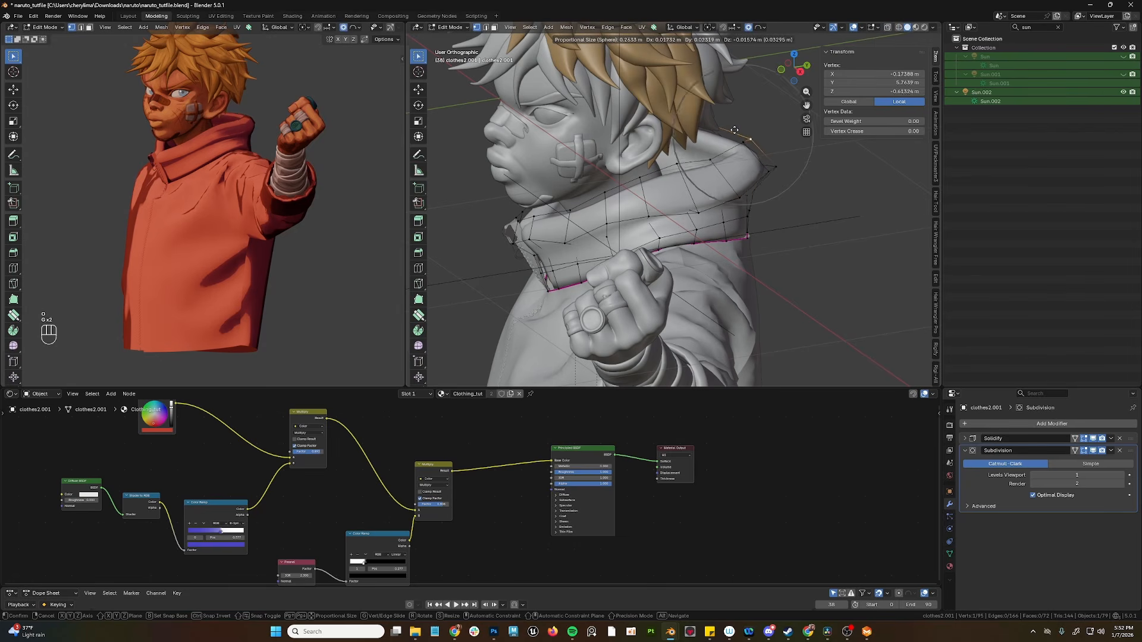
{"action": "left_click", "coordinate": [718, 124]}
{"action": "key", "text": "g"}
{"action": "scroll", "coordinate": [697, 117], "scroll_direction": "up", "scroll_amount": 4}
{"action": "left_click", "coordinate": [697, 119]}
Step: Adjust two more vertices near the back of the collar's rim, then turn off proportional editing
{"action": "right_click", "coordinate": [700, 155]}
{"action": "key", "text": "g"}
{"action": "left_click", "coordinate": [679, 149]}
{"action": "right_click", "coordinate": [727, 157]}
{"action": "key", "text": "g"}
{"action": "left_click", "coordinate": [726, 157]}
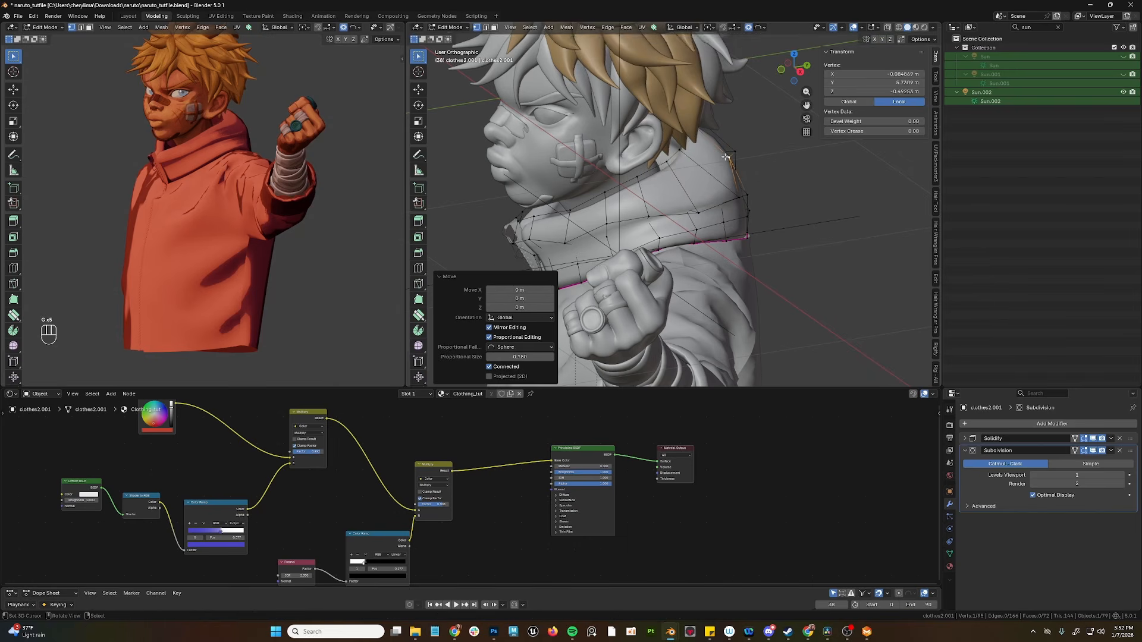
{"action": "key", "text": "o"}
Step: Move individual vertices on the back left of the collar to refine the fold from the side
{"action": "middle_click_drag", "start_coordinate": [759, 157], "coordinate": [742, 153]}
{"action": "right_click", "coordinate": [744, 156], "text": "shift"}
{"action": "key", "text": "g"}
{"action": "right_click", "coordinate": [764, 193]}
{"action": "key", "text": "g"}
{"action": "left_click", "coordinate": [755, 199]}
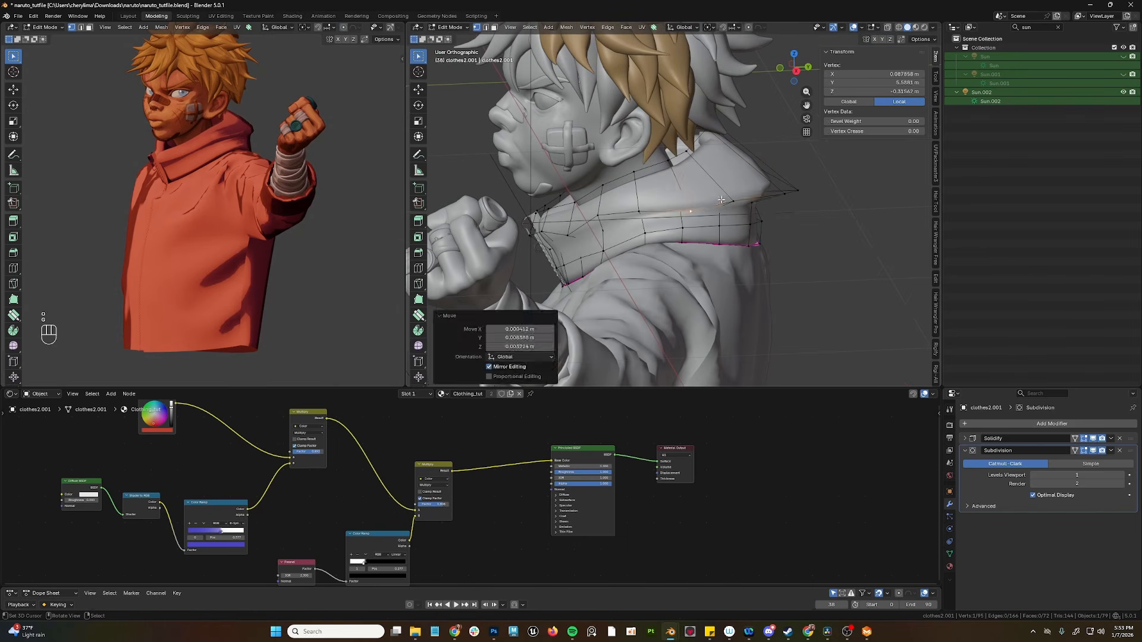
Step: Crease the edge run along the collar's left fold and move the outermost back vertex up and inward
{"action": "right_click", "coordinate": [684, 208], "text": "ctrl"}
{"action": "left_click_drag", "start_coordinate": [863, 160], "coordinate": [922, 160]}
{"action": "right_click", "coordinate": [798, 191]}
{"action": "key", "text": "g"}
{"action": "left_click", "coordinate": [783, 164]}
Step: Reposition vertices at the front edge of the collar's left side
{"action": "key", "text": "g"}
{"action": "left_click", "coordinate": [579, 243]}
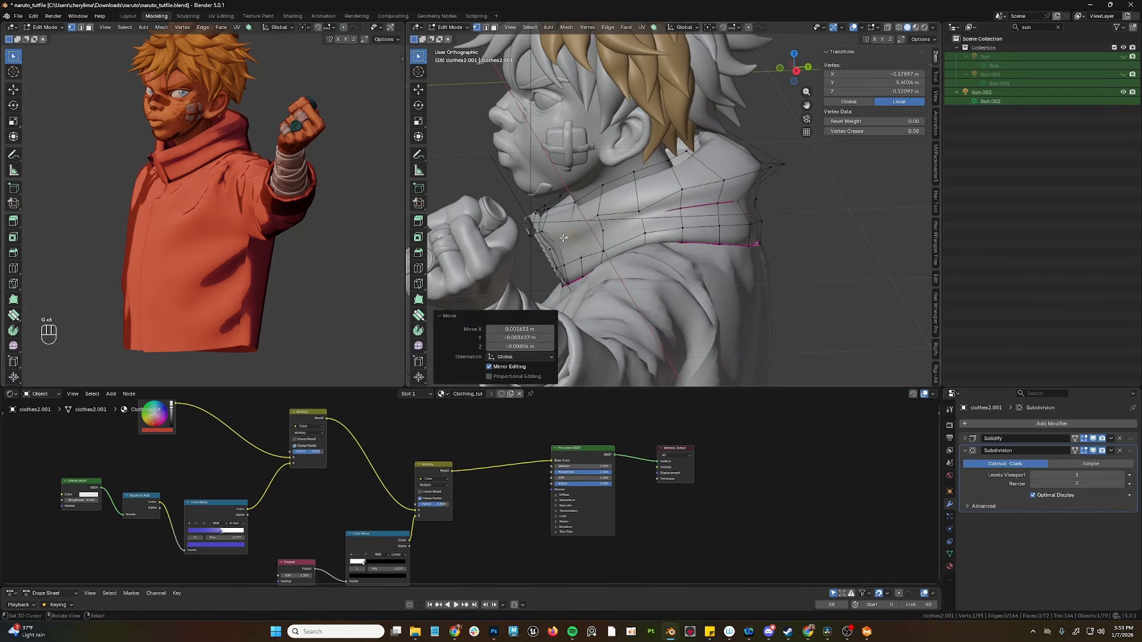
{"action": "right_click", "coordinate": [562, 266]}
{"action": "key", "text": "g"}
{"action": "left_click", "coordinate": [560, 279]}
{"action": "middle_click_drag", "start_coordinate": [560, 280], "coordinate": [592, 276]}
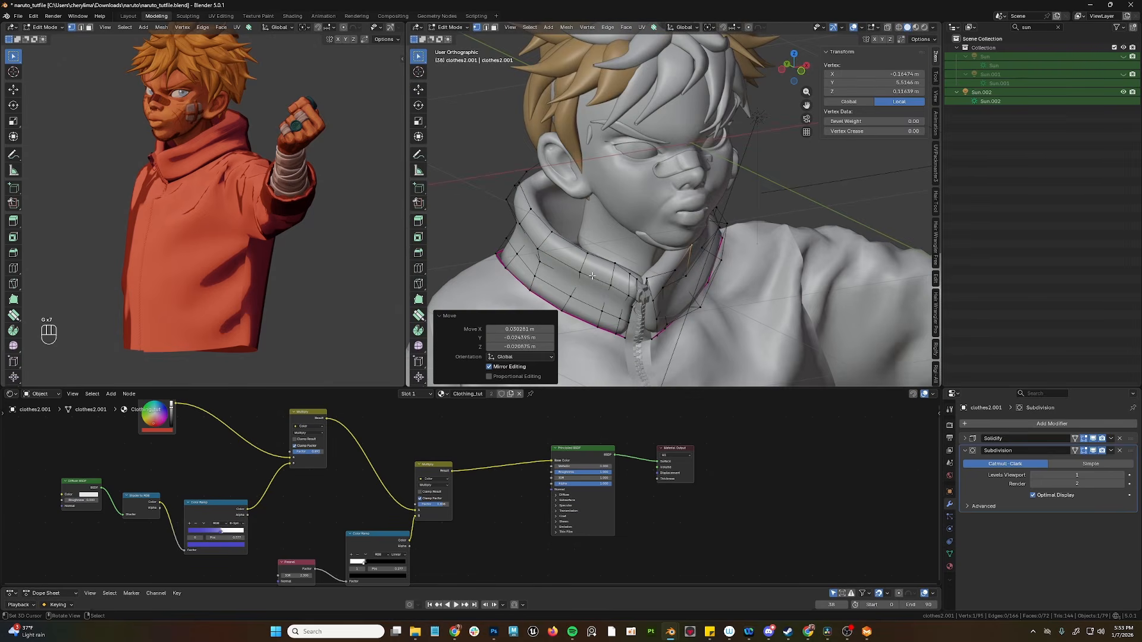
Step: Reposition vertices along the back of the collar beneath the hair to reshape its upper rim
{"action": "middle_click_drag", "start_coordinate": [644, 246], "coordinate": [536, 243]}
{"action": "key", "text": "g"}
{"action": "left_click", "coordinate": [722, 163]}
{"action": "key", "text": "g"}
{"action": "left_click", "coordinate": [729, 196]}
{"action": "middle_click_drag", "start_coordinate": [729, 197], "coordinate": [589, 193]}
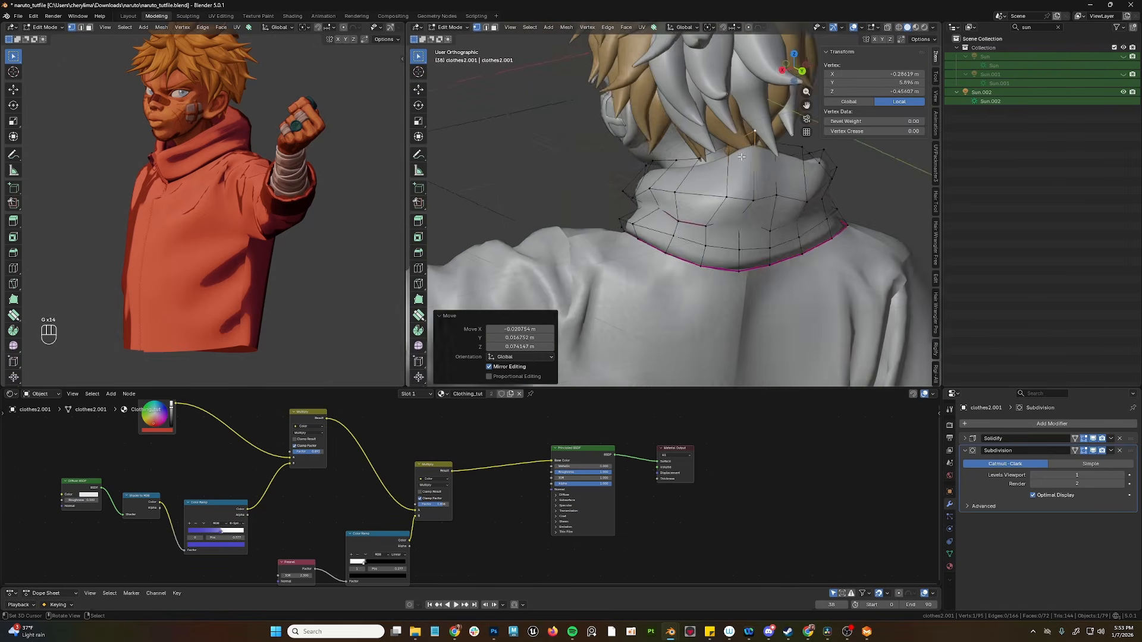
{"action": "right_click", "coordinate": [669, 150], "text": "ctrl"}
{"action": "key", "text": "g"}
{"action": "left_click", "coordinate": [790, 168]}
{"action": "middle_click_drag", "start_coordinate": [789, 168], "coordinate": [660, 222]}
Step: Nudge the vertices at the back end of the collar's left fold into place in small moves
{"action": "key", "text": "g"}
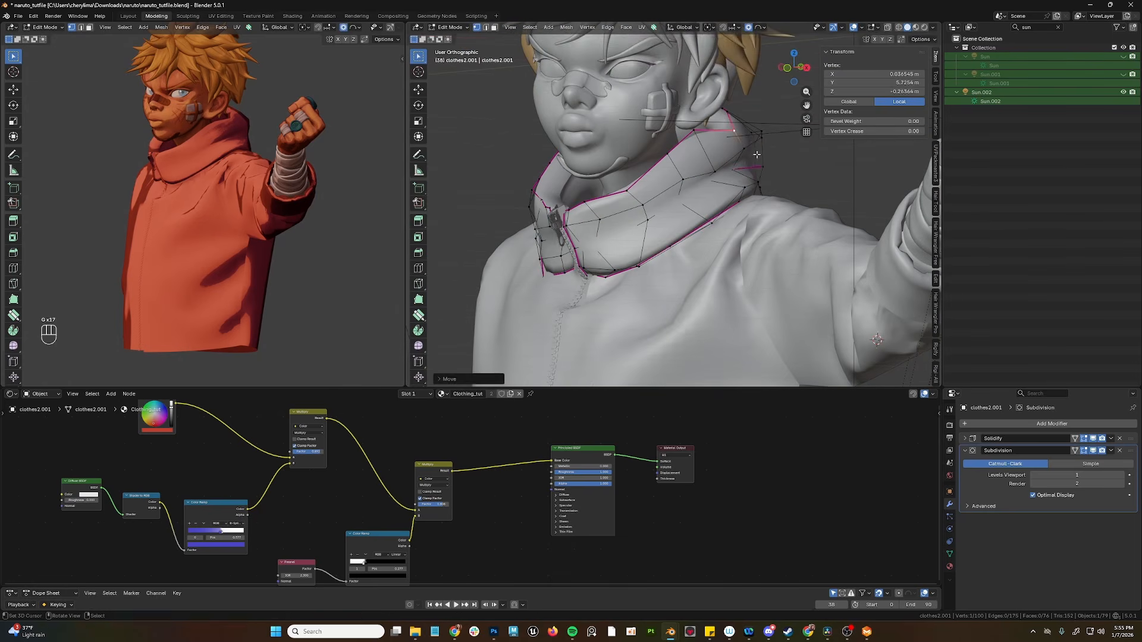
{"action": "left_click", "coordinate": [764, 164]}
{"action": "key", "text": "g"}
{"action": "left_click", "coordinate": [772, 158]}
{"action": "key", "text": "g"}
{"action": "left_click", "coordinate": [761, 158]}
{"action": "middle_click_drag", "start_coordinate": [784, 152], "coordinate": [652, 179]}
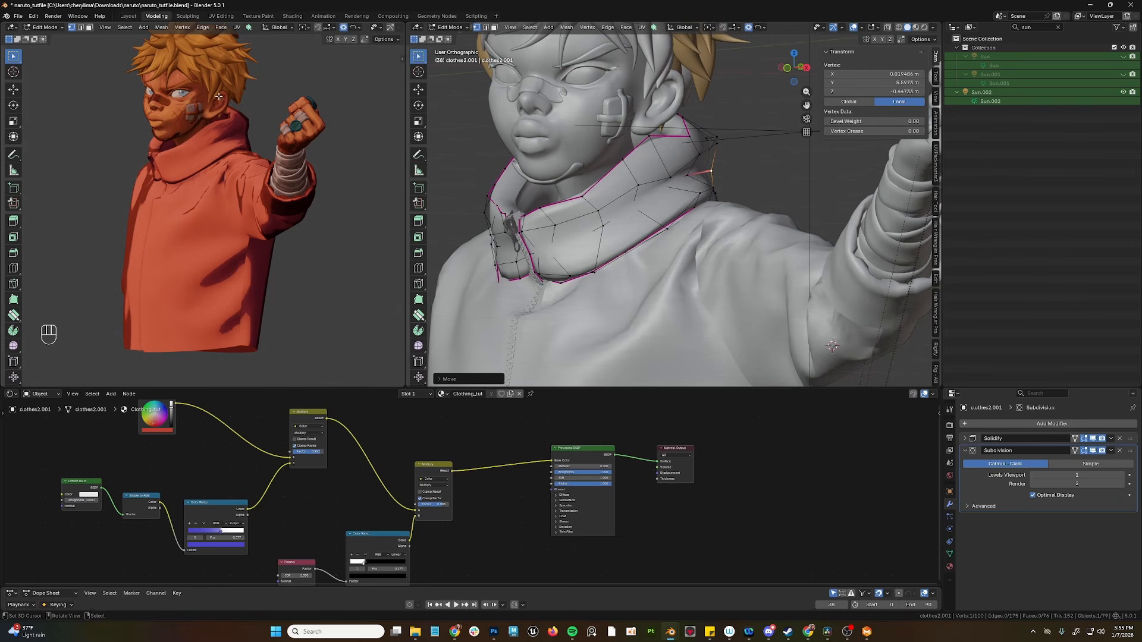
{"action": "key", "text": "g"}
{"action": "left_click", "coordinate": [709, 152]}
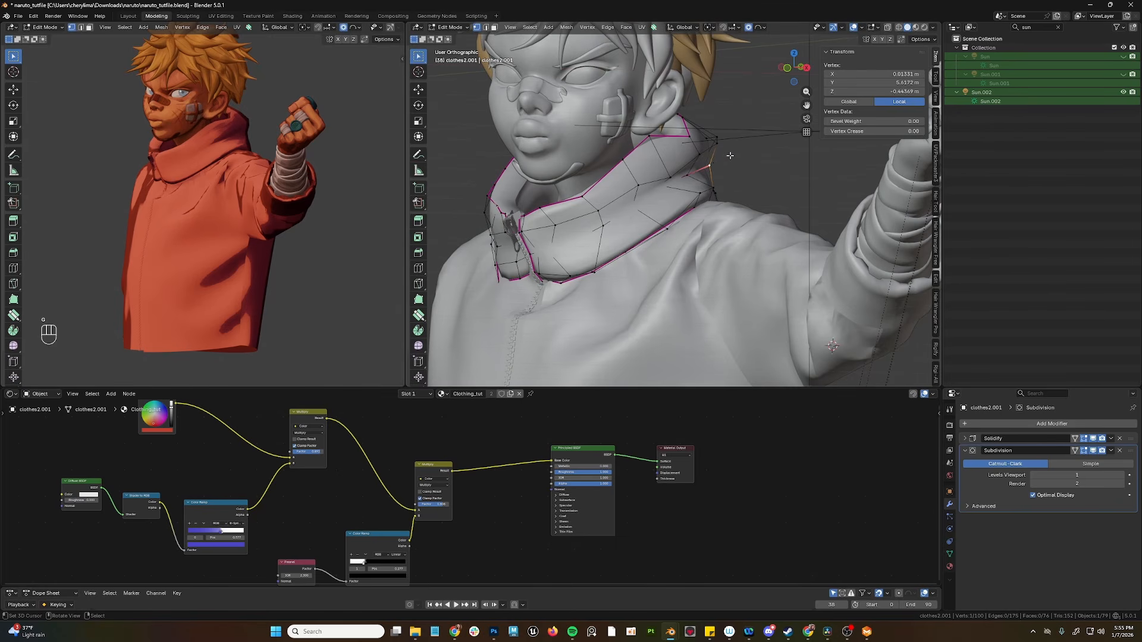
Step: Adjust the edge crease on the back-left fold and on the neighbouring edges at the collar's back tip
{"action": "middle_click_drag", "start_coordinate": [729, 155], "coordinate": [624, 158]}
{"action": "left_click", "coordinate": [747, 167], "text": "shift"}
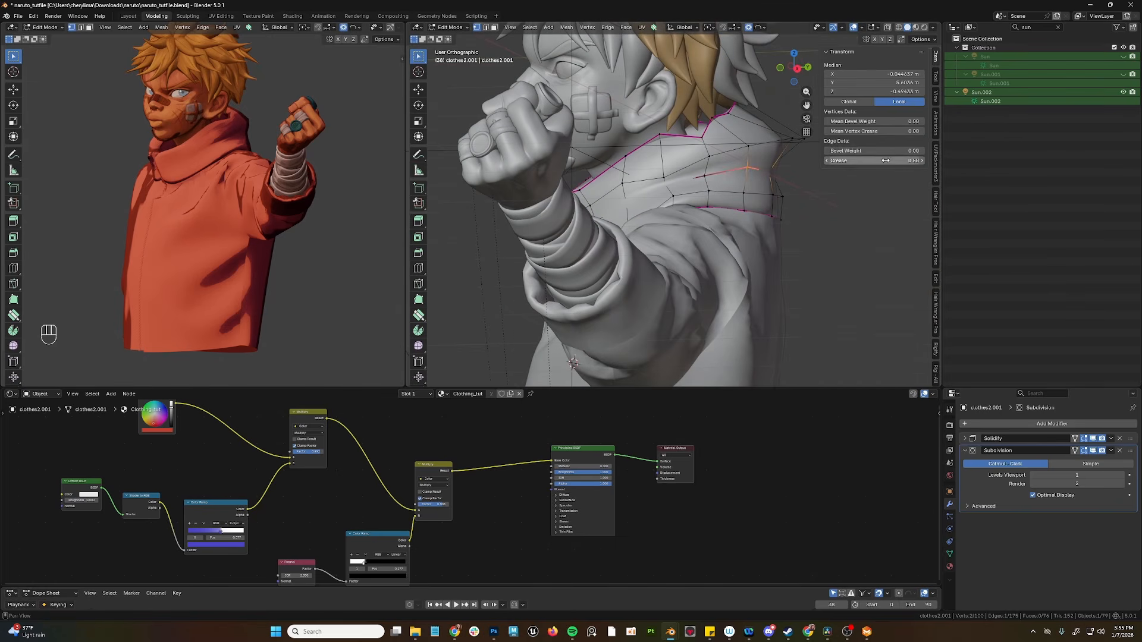
{"action": "left_click_drag", "start_coordinate": [874, 159], "coordinate": [886, 160]}
{"action": "right_click", "coordinate": [751, 146]}
{"action": "middle_click_drag", "start_coordinate": [802, 130], "coordinate": [740, 153], "text": "shift"}
{"action": "left_click", "coordinate": [742, 159], "text": "ctrl"}
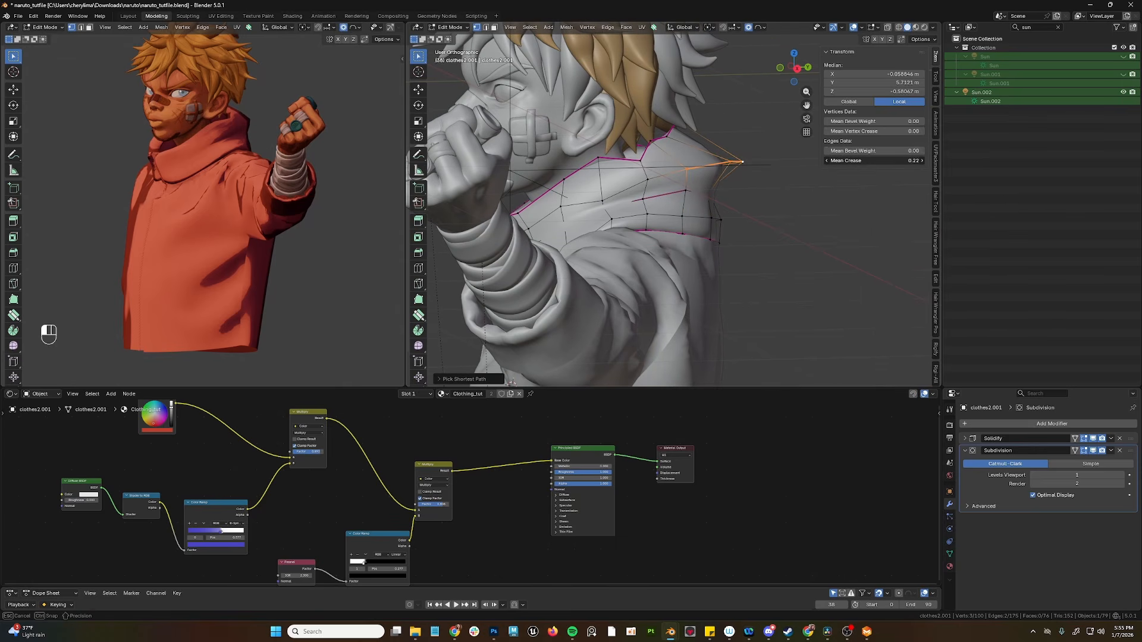
{"action": "left_click_drag", "start_coordinate": [874, 160], "coordinate": [882, 160]}
Step: Finish editing the collar, select the jacket body and open its mesh for editing
{"action": "middle_click_drag", "start_coordinate": [571, 197], "coordinate": [669, 217]}
{"action": "key", "text": "Tab"}
{"action": "left_click", "coordinate": [676, 260]}
{"action": "key", "text": "n"}
{"action": "scroll", "coordinate": [671, 222], "scroll_direction": "down", "scroll_amount": 2}
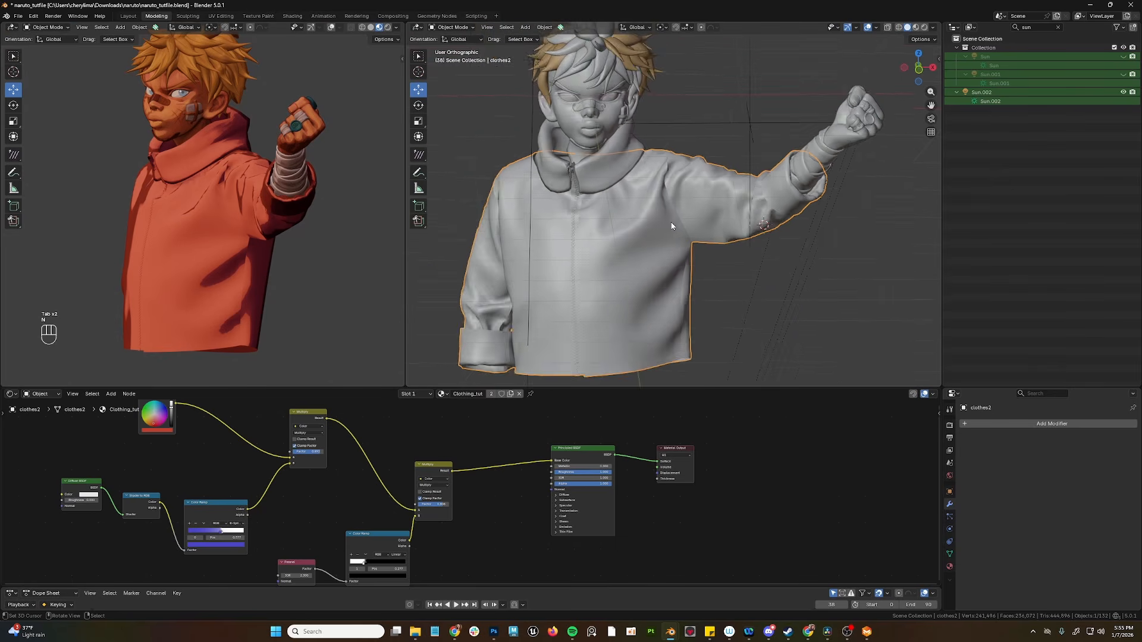
{"action": "key", "text": "Tab"}
{"action": "scroll", "coordinate": [671, 222], "scroll_direction": "up", "scroll_amount": 6}
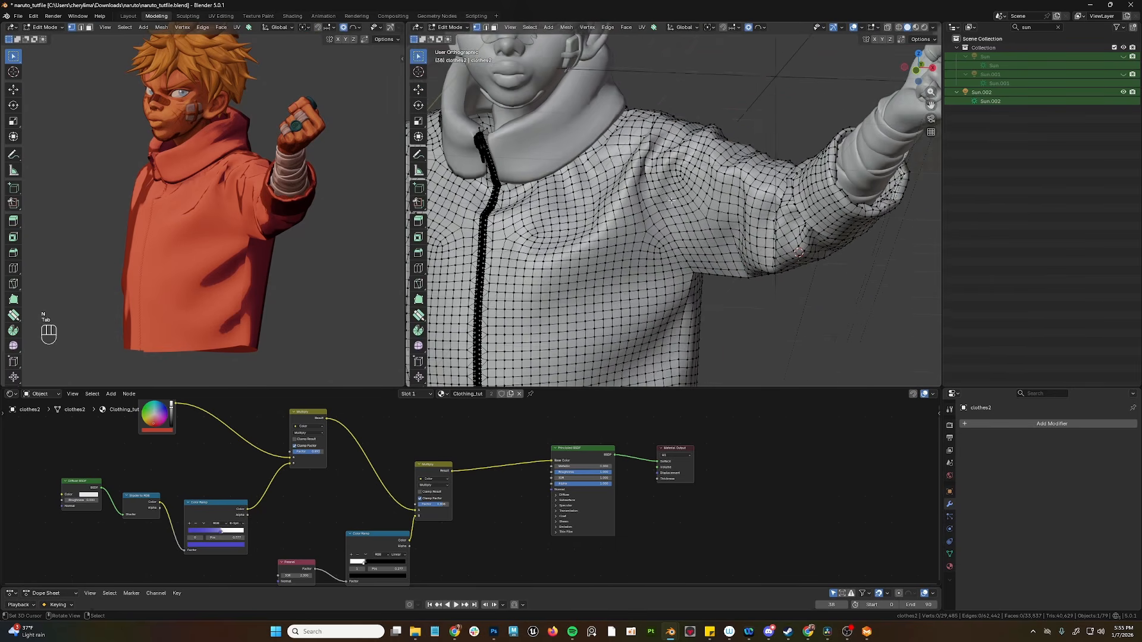
Step: Switch the jacket mesh to face selection and select linked pieces around the front zipper
{"action": "key", "text": "Tab"}
{"action": "scroll", "coordinate": [666, 173], "scroll_direction": "down", "scroll_amount": 1}
{"action": "middle_click_drag", "start_coordinate": [559, 273], "coordinate": [593, 188], "text": "shift"}
{"action": "scroll", "coordinate": [616, 203], "scroll_direction": "up", "scroll_amount": 3}
{"action": "key", "text": "Tab"}
{"action": "key", "text": "ctrl+Tab"}
{"action": "left_click", "coordinate": [581, 203]}
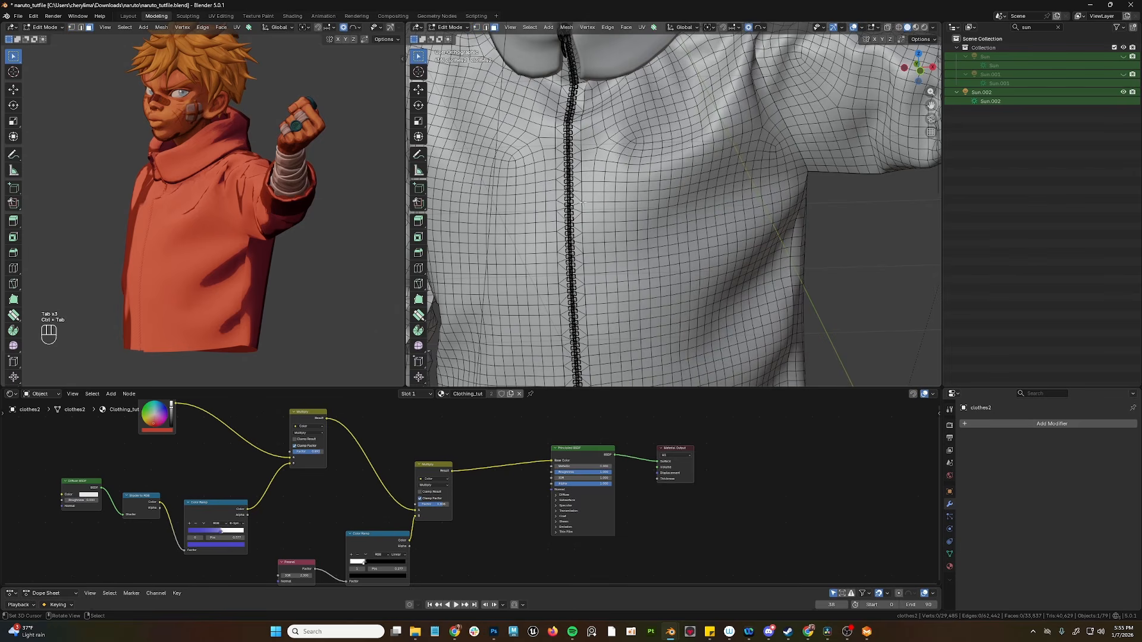
{"action": "key", "text": "l"}
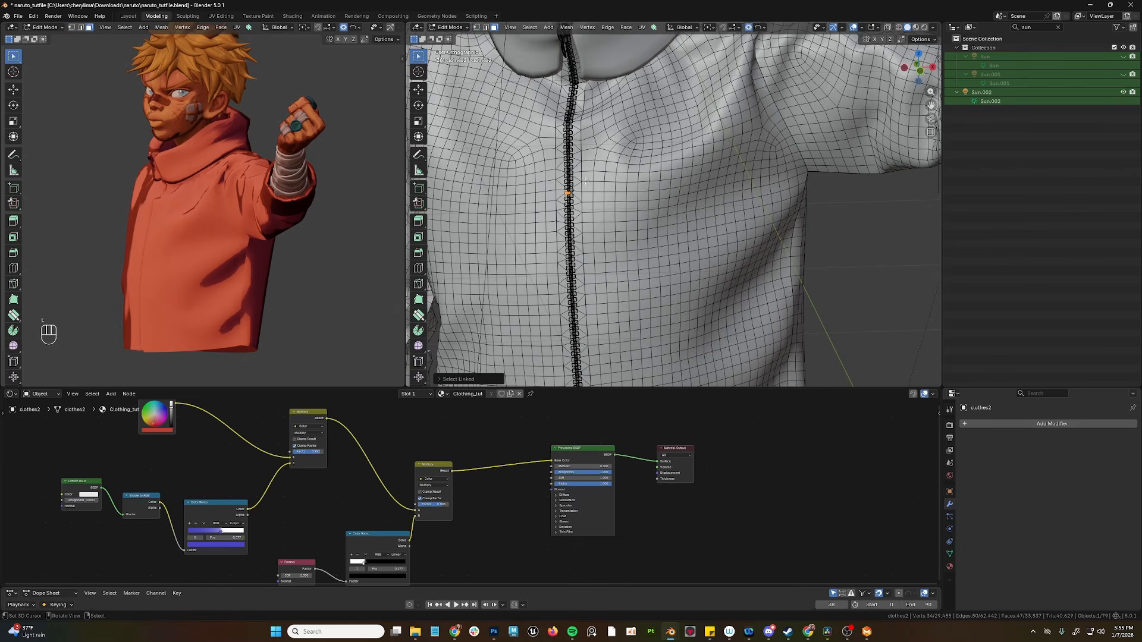
{"action": "key", "text": "l"}
{"action": "key", "text": "l"}
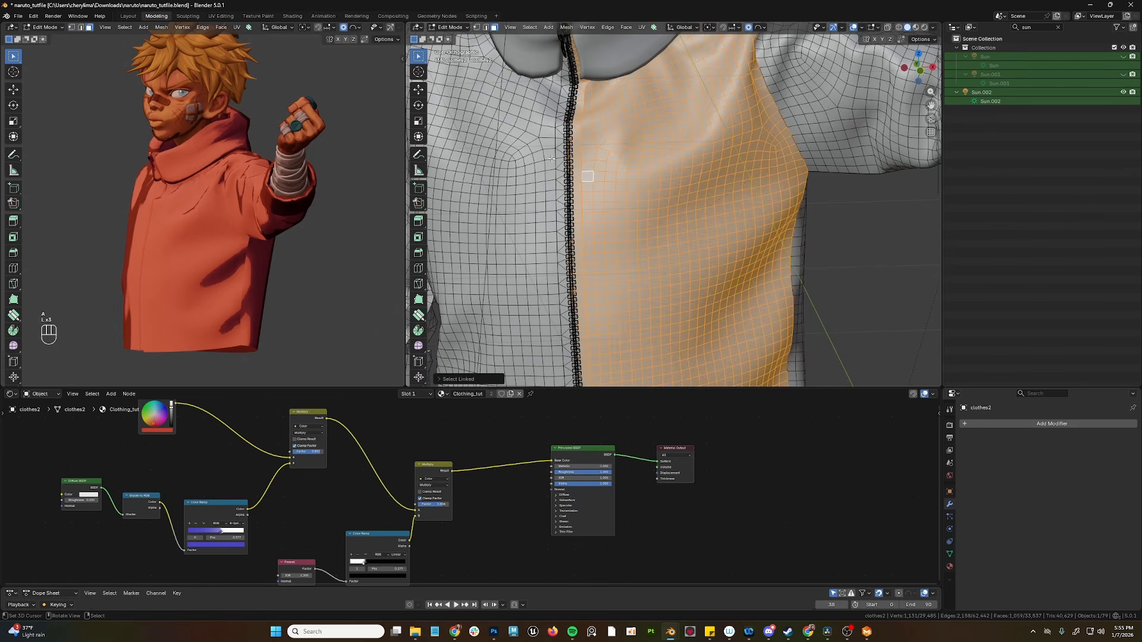
Step: Separate the jacket's fabric from the zipper into its own object and check its mesh in vertex selection mode
{"action": "middle_click_drag", "start_coordinate": [588, 176], "coordinate": [672, 178]}
{"action": "key", "text": "Tab"}
{"action": "key", "text": "Tab"}
{"action": "key", "text": "ctrl+Tab"}
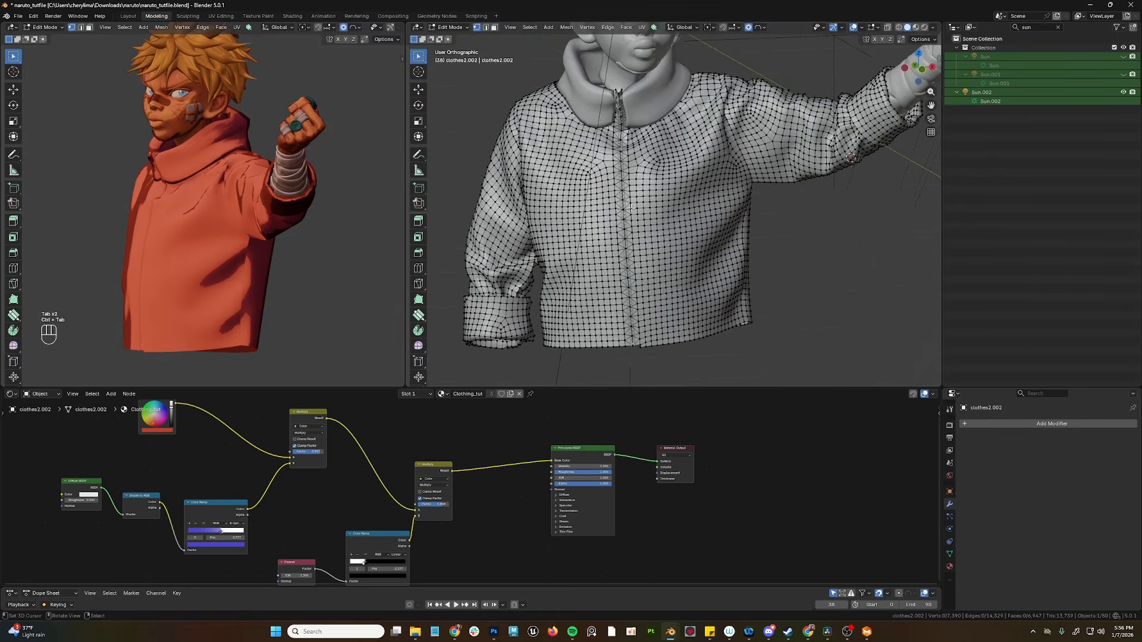
{"action": "key", "text": "Tab"}
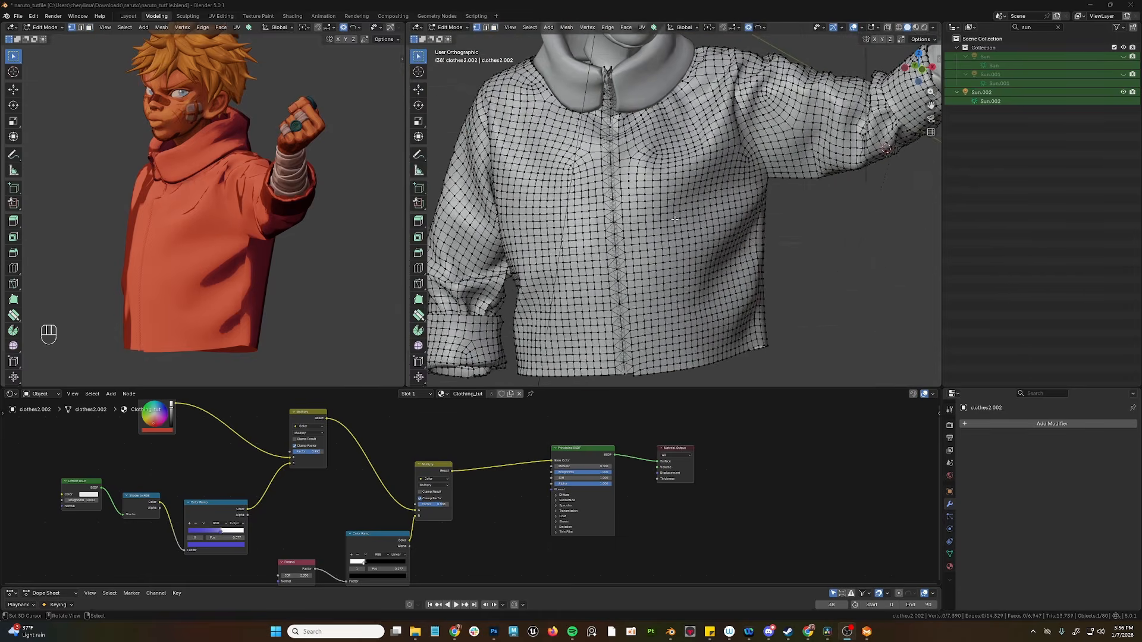
{"action": "scroll", "coordinate": [675, 219], "scroll_direction": "up", "scroll_amount": 4}
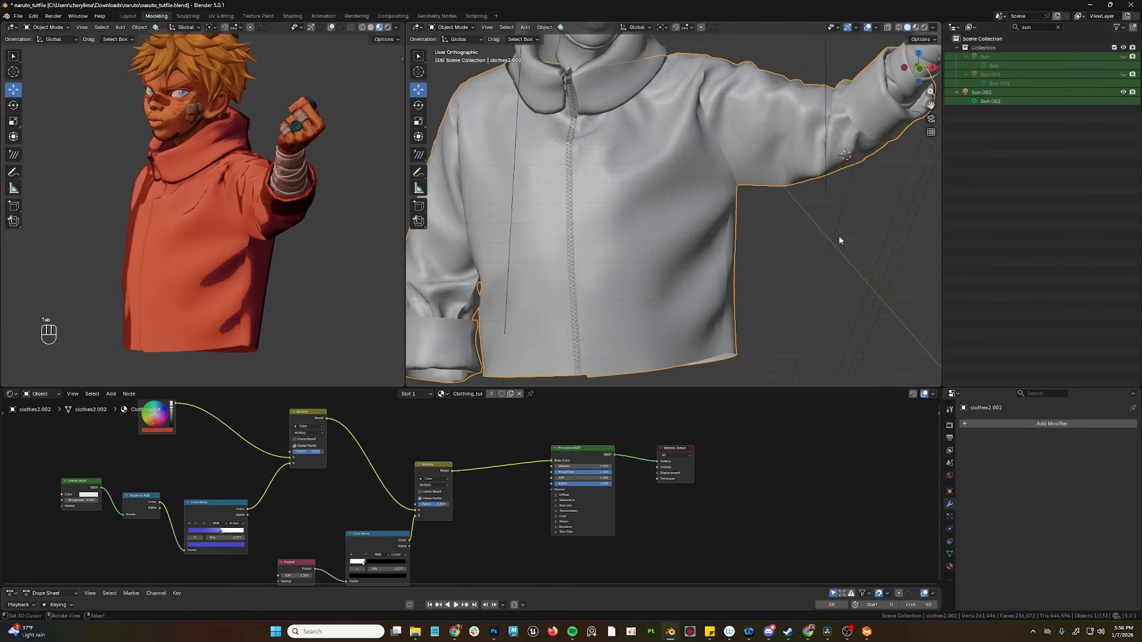
Step: Add a Solidify modifier to the jacket fabric and apply the object's scale
{"action": "scroll", "coordinate": [766, 175], "scroll_direction": "up", "scroll_amount": 2}
{"action": "left_click", "coordinate": [1026, 422]}
{"action": "mouse_move", "coordinate": [1041, 424]}
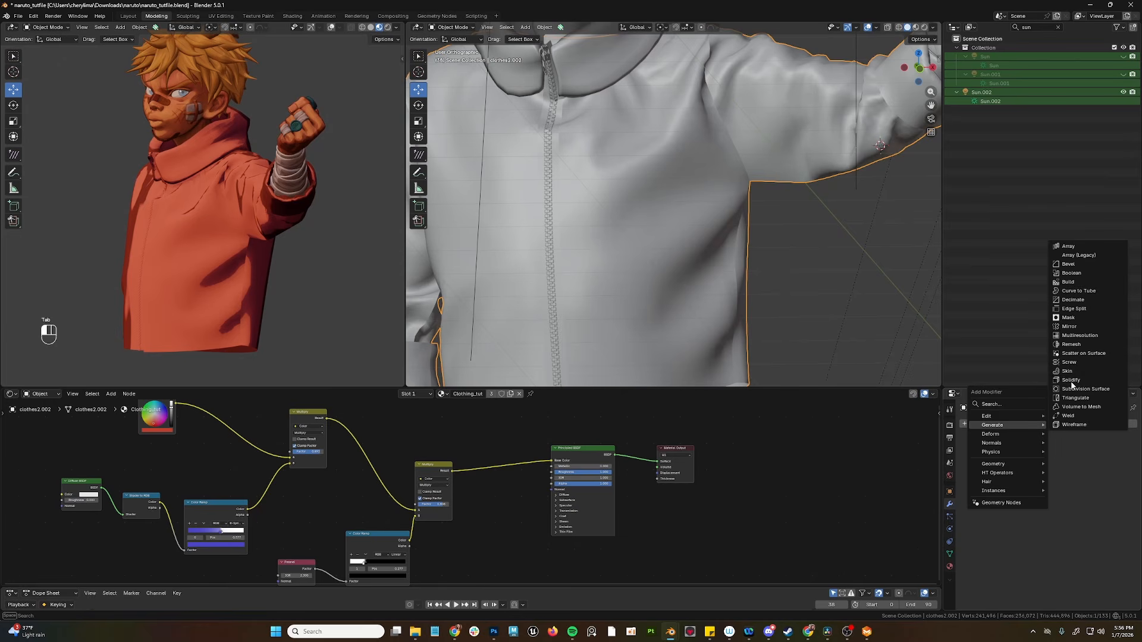
{"action": "left_click", "coordinate": [1067, 384]}
{"action": "middle_click_drag", "start_coordinate": [839, 307], "coordinate": [812, 301], "text": "shift"}
{"action": "scroll", "coordinate": [799, 267], "scroll_direction": "down", "scroll_amount": 3}
{"action": "key", "text": "ctrl+a"}
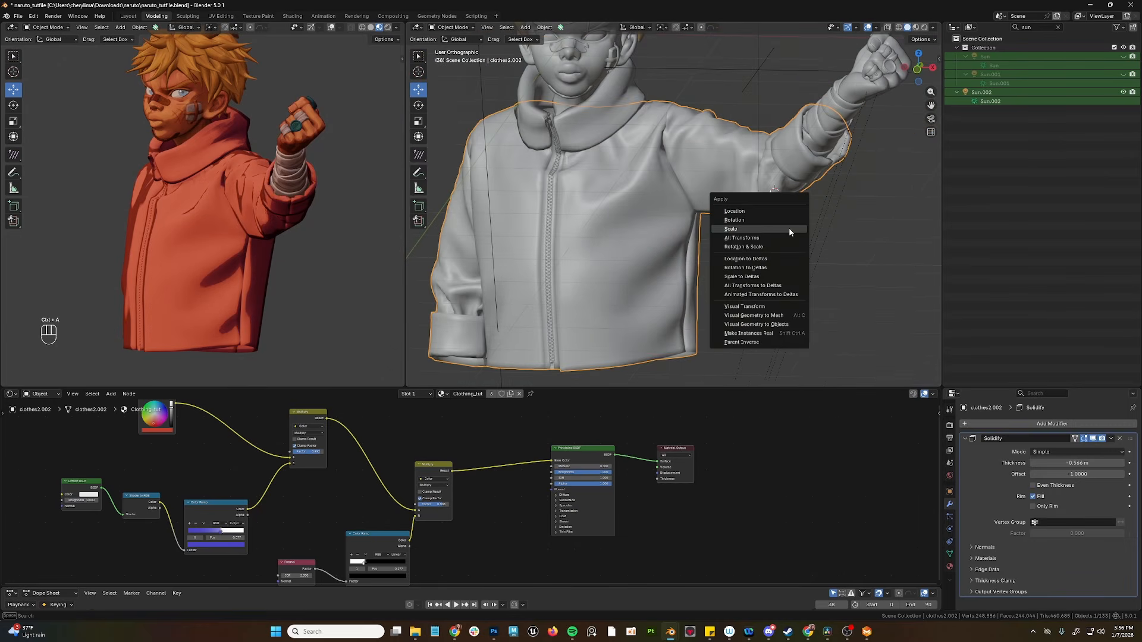
{"action": "left_click", "coordinate": [789, 227]}
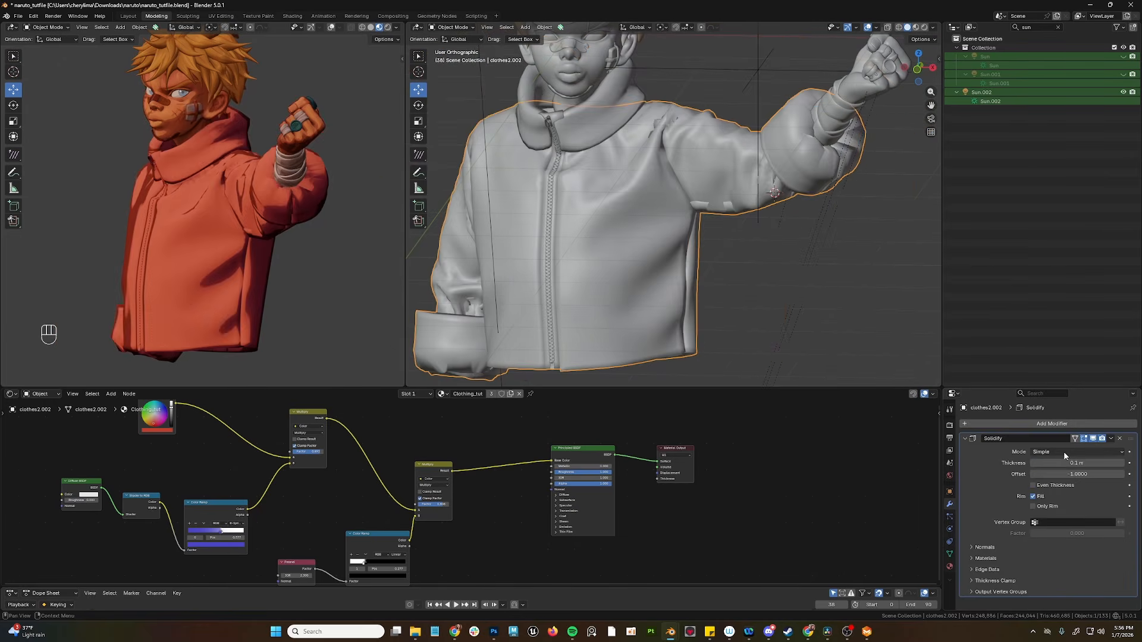
Step: Mark seams on the jacket along both sides of the zipper, the side and the armholes
{"action": "middle_click_drag", "start_coordinate": [660, 235], "coordinate": [777, 181]}
{"action": "scroll", "coordinate": [691, 157], "scroll_direction": "down", "scroll_amount": 2}
{"action": "key", "text": "u"}
{"action": "mouse_move", "coordinate": [478, 196]}
{"action": "middle_mouse_down"}
{"action": "mouse_move", "coordinate": [594, 214]}
{"action": "mouse_move", "coordinate": [642, 238]}
{"action": "mouse_move", "coordinate": [670, 273]}
{"action": "mouse_move", "coordinate": [773, 262]}
{"action": "mouse_move", "coordinate": [737, 250]}
{"action": "mouse_move", "coordinate": [578, 259]}
{"action": "mouse_move", "coordinate": [608, 247]}
{"action": "middle_mouse_up"}
{"action": "key", "text": "alt+a"}
{"action": "key", "text": "z"}
{"action": "key", "text": "z"}
{"action": "key", "text": "z"}
{"action": "key", "text": "z"}
{"action": "key", "text": "z"}
{"action": "left_click", "coordinate": [721, 275], "text": "alt"}
{"action": "key", "text": "z"}
{"action": "key", "text": "z"}
{"action": "key", "text": "z"}
{"action": "right_click", "coordinate": [579, 259], "text": "alt+shift"}
{"action": "scroll", "coordinate": [578, 258], "scroll_direction": "down", "scroll_amount": 4}
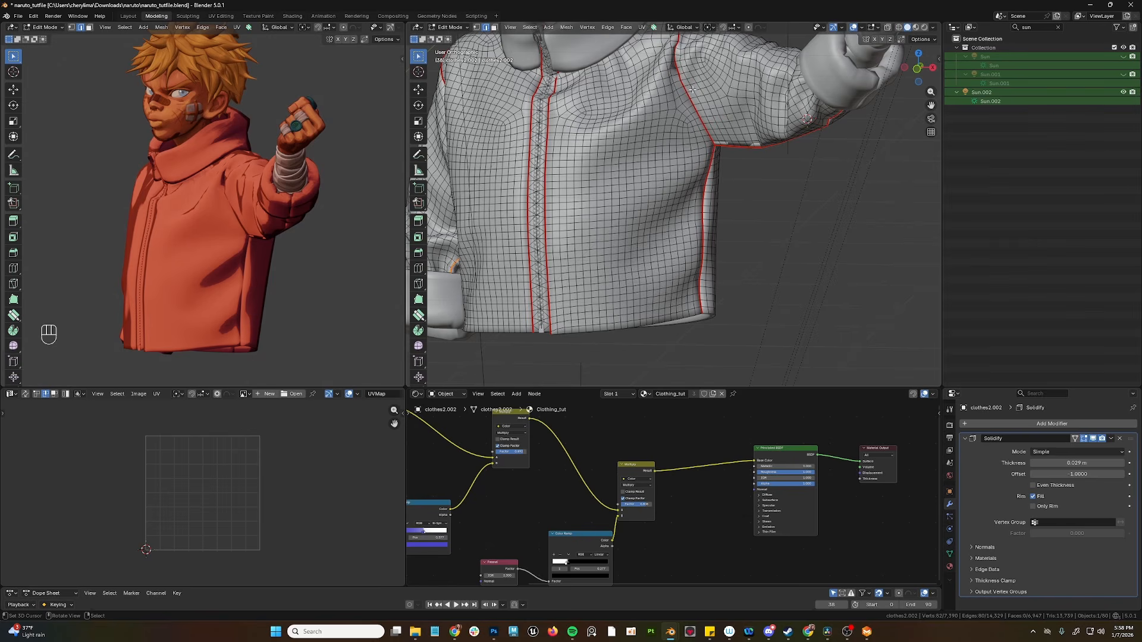
Step: Select all seam edges of the jacket by similarity and raise their mean bevel weight and mean crease
{"action": "left_click", "coordinate": [527, 28]}
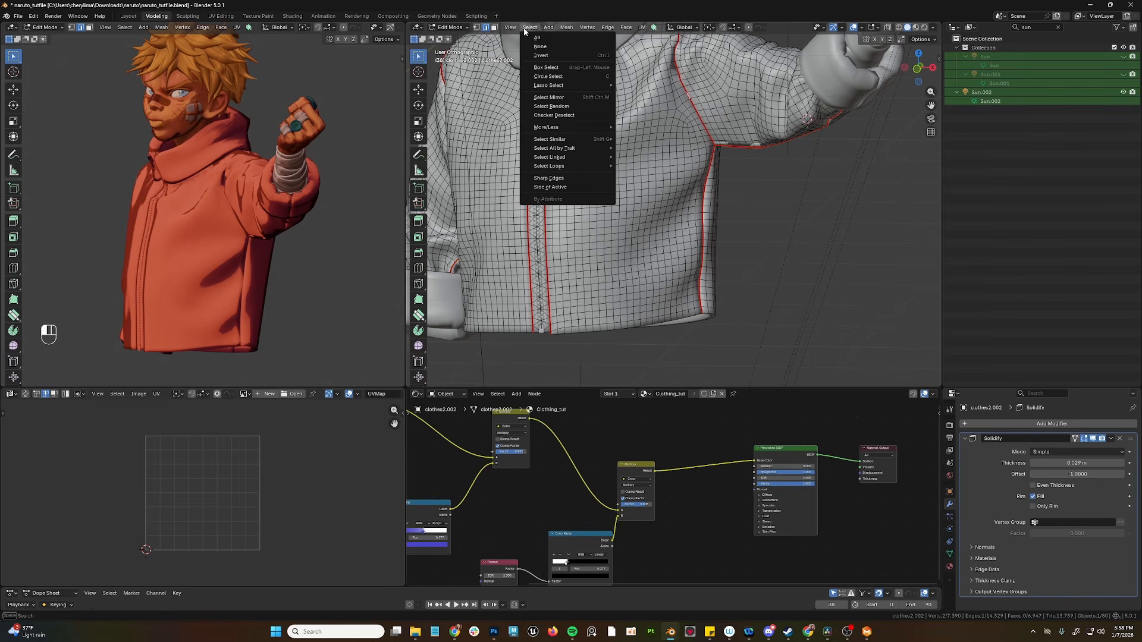
{"action": "mouse_move", "coordinate": [577, 138]}
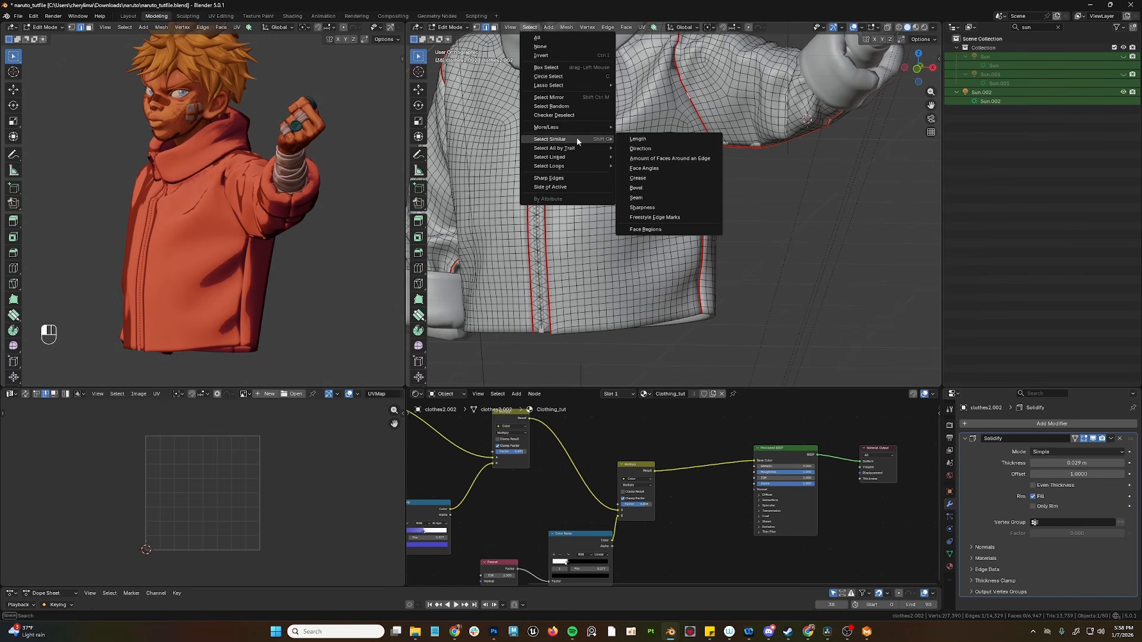
{"action": "left_click", "coordinate": [670, 198]}
{"action": "key", "text": "n"}
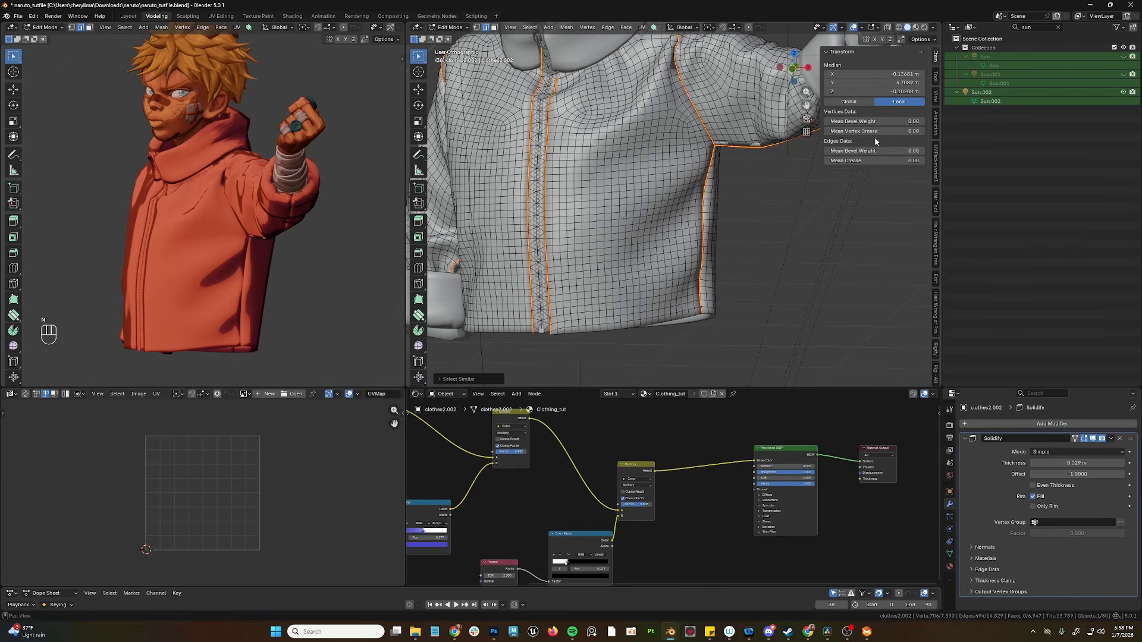
{"action": "left_click_drag", "start_coordinate": [874, 151], "coordinate": [922, 150]}
{"action": "middle_click_drag", "start_coordinate": [773, 173], "coordinate": [797, 195], "text": "shift"}
{"action": "left_click_drag", "start_coordinate": [872, 160], "coordinate": [898, 161]}
Step: Leave mesh editing and add a Bevel modifier to the jacket with its limit method set to Weight
{"action": "key", "text": "Tab"}
{"action": "left_click", "coordinate": [1052, 424]}
{"action": "mouse_move", "coordinate": [1061, 426]}
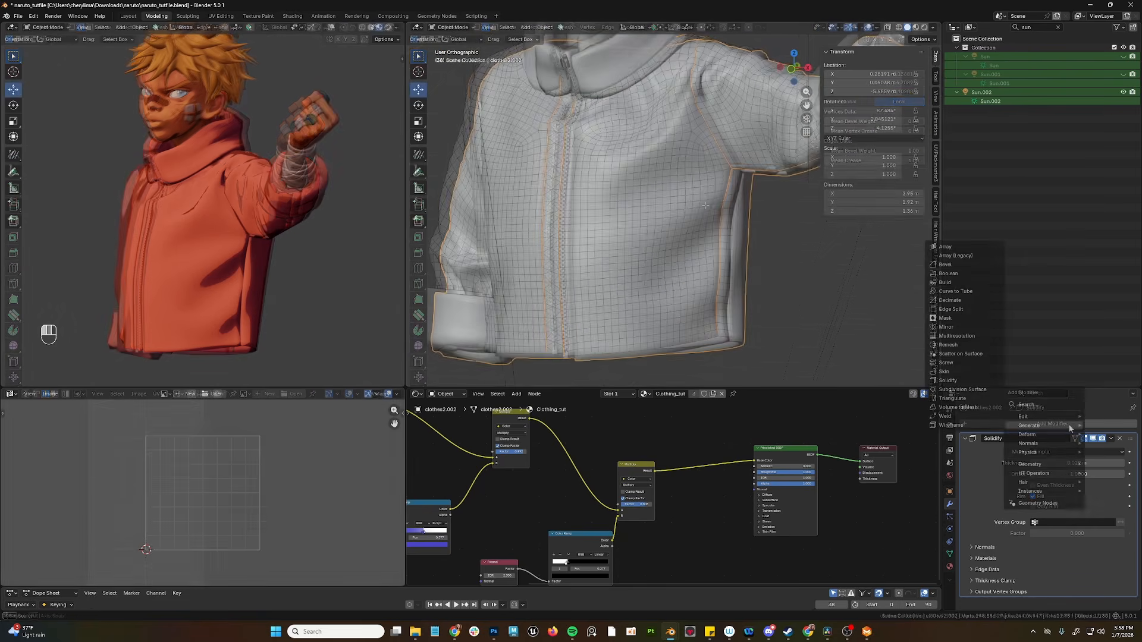
{"action": "left_click", "coordinate": [965, 264]}
{"action": "scroll", "coordinate": [1065, 499], "scroll_direction": "down", "scroll_amount": 5}
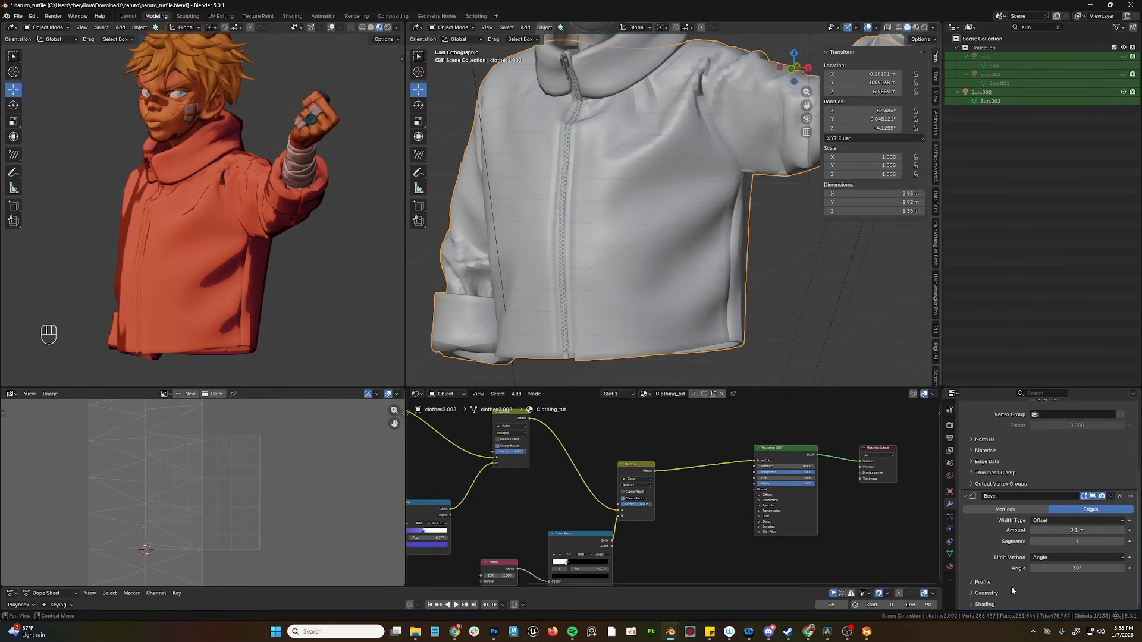
{"action": "left_click", "coordinate": [1052, 558]}
{"action": "left_click", "coordinate": [1062, 587]}
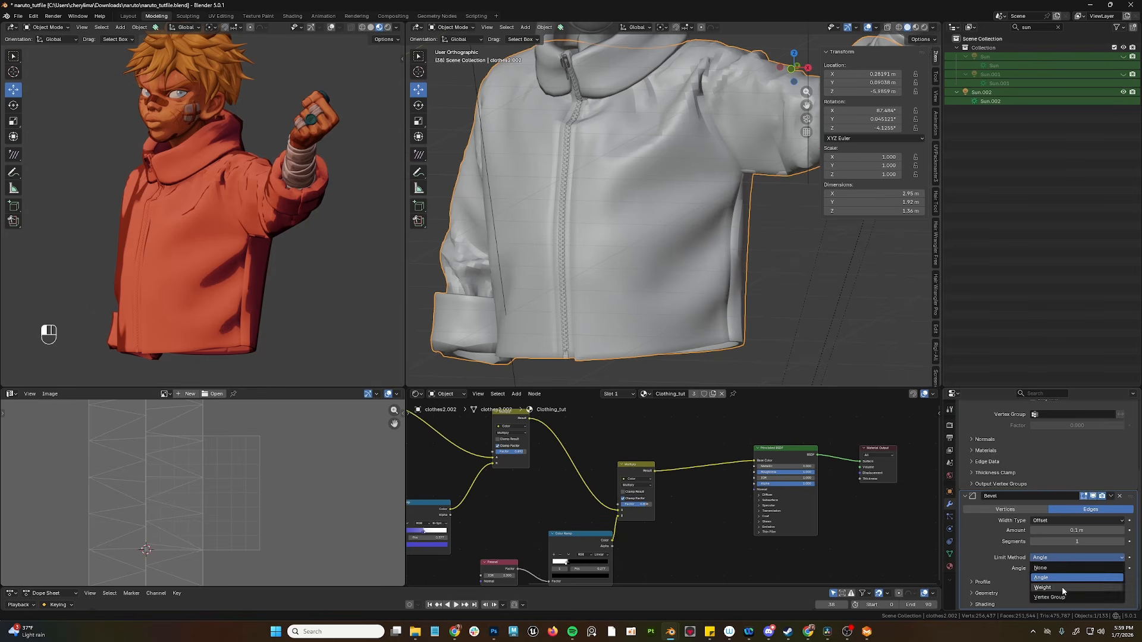
{"action": "left_click", "coordinate": [1015, 591]}
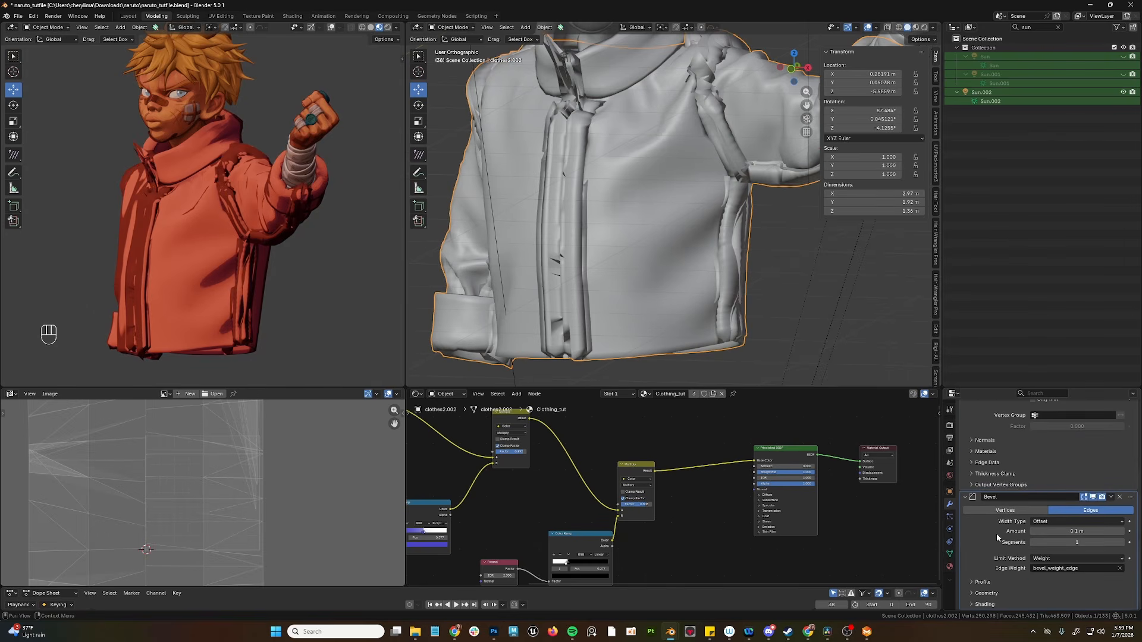
Step: Apply the jacket's object transform and reduce the Bevel modifier's amount to narrow the seam bevels
{"action": "key", "text": "ctrl+a"}
{"action": "left_click", "coordinate": [724, 280]}
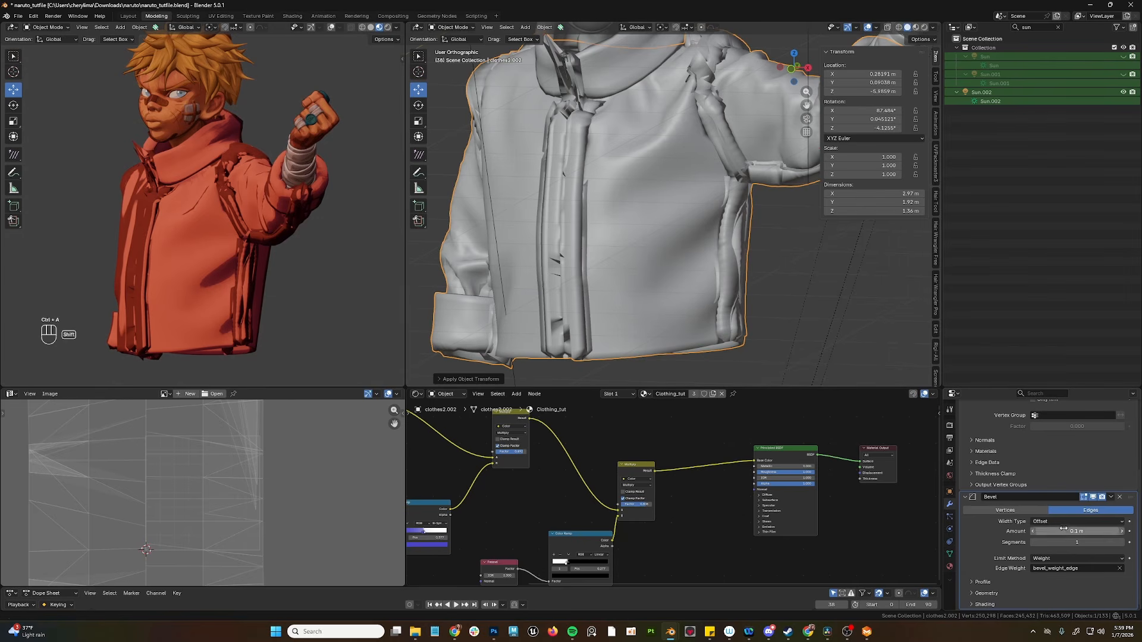
{"action": "left_click_drag", "start_coordinate": [1063, 529], "coordinate": [1035, 530]}
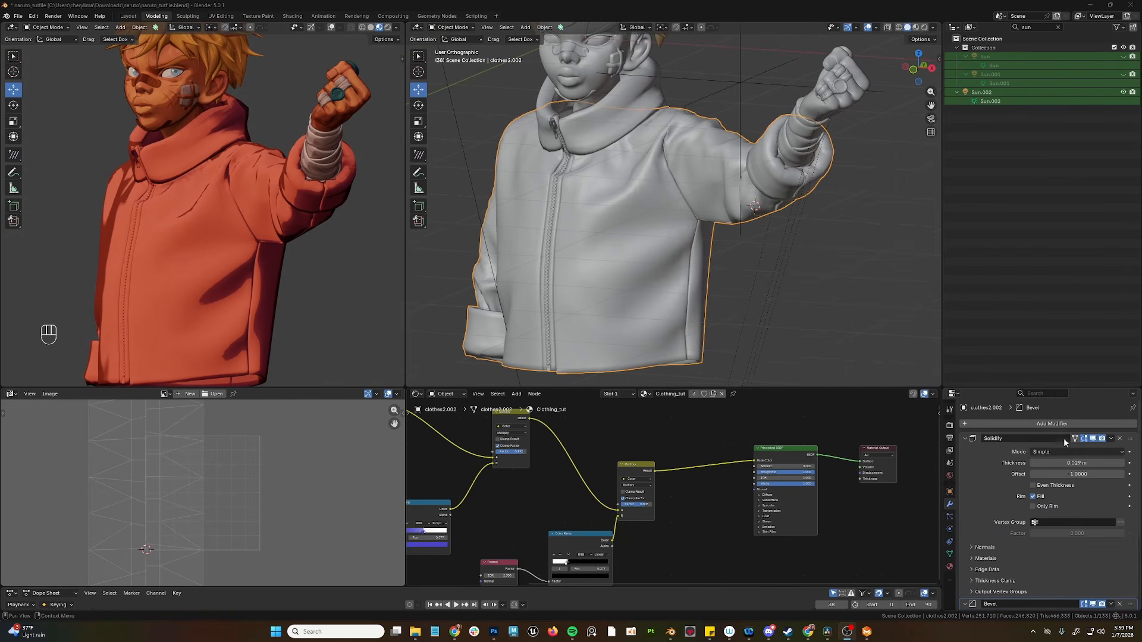
Step: Add a Subdivision Surface modifier to the jacket and place it above Solidify in the modifier stack
{"action": "left_click", "coordinate": [1062, 424]}
{"action": "mouse_move", "coordinate": [1063, 426]}
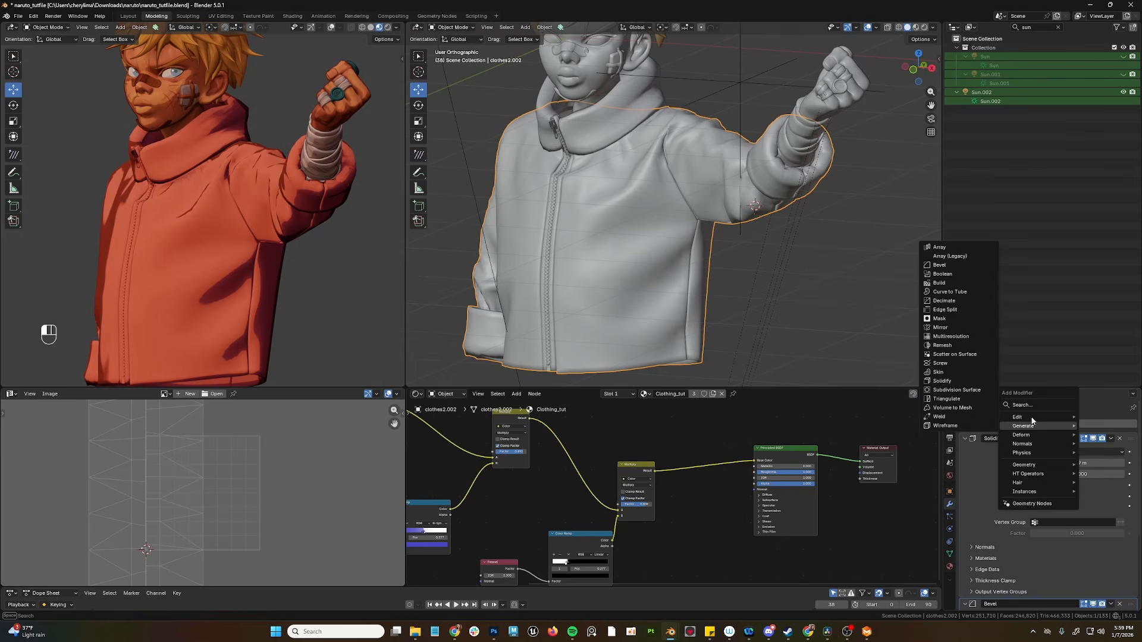
{"action": "left_click", "coordinate": [976, 390]}
{"action": "scroll", "coordinate": [612, 186], "scroll_direction": "down", "scroll_amount": 3}
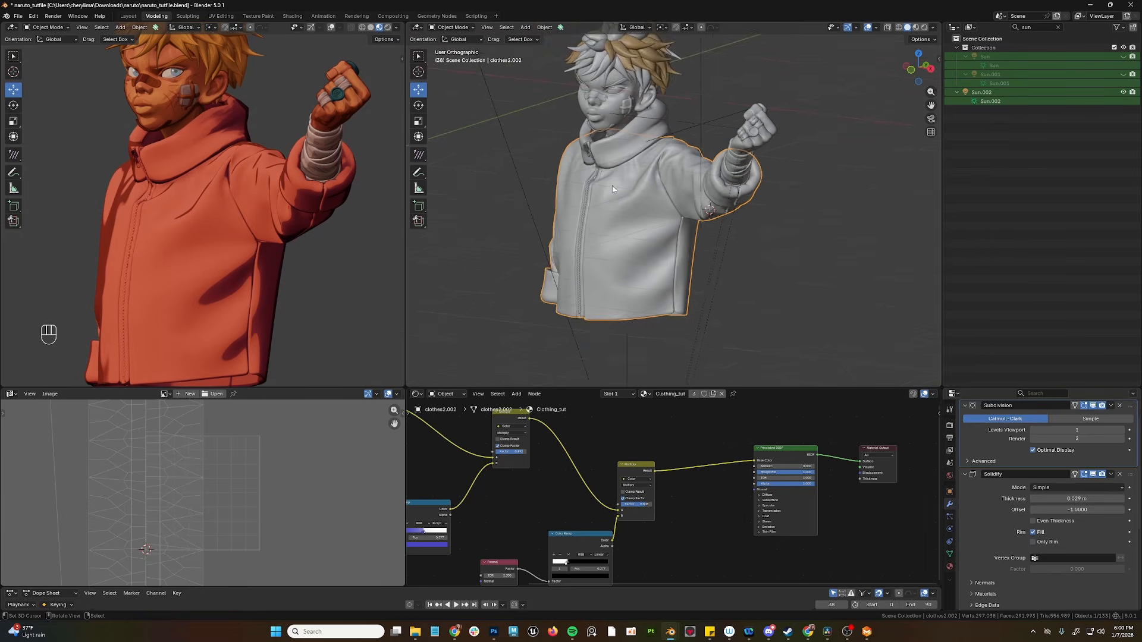
{"action": "scroll", "coordinate": [612, 185], "scroll_direction": "up", "scroll_amount": 2}
{"action": "middle_click_drag", "start_coordinate": [612, 186], "coordinate": [634, 194], "text": "shift"}
{"action": "scroll", "coordinate": [634, 194], "scroll_direction": "down", "scroll_amount": 1}
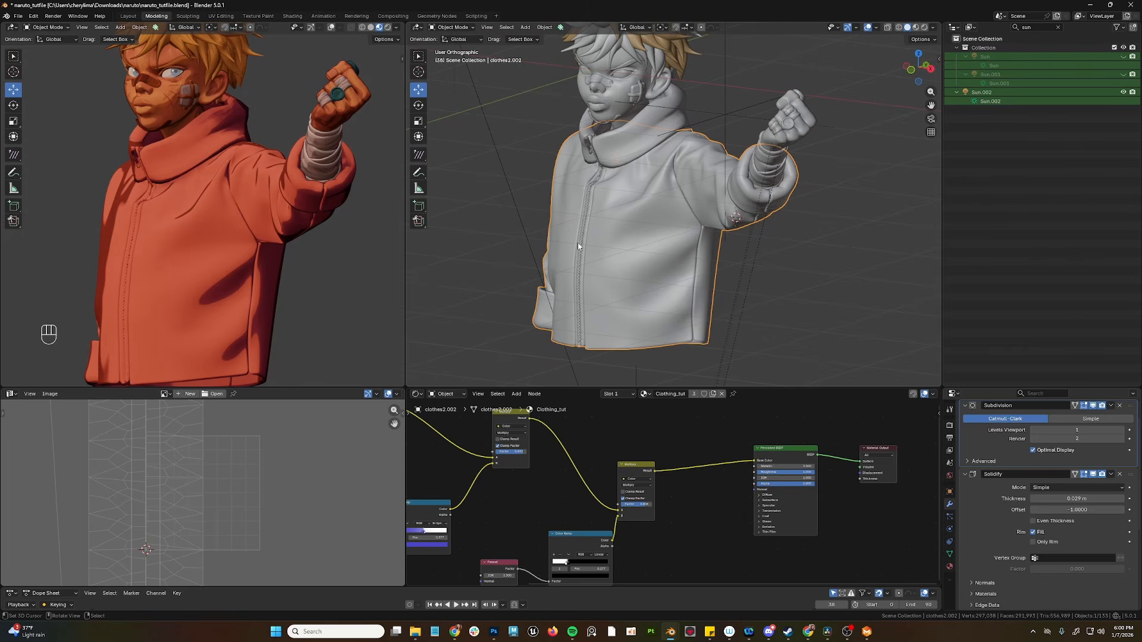
{"action": "scroll", "coordinate": [189, 160], "scroll_direction": "down", "scroll_amount": 2}
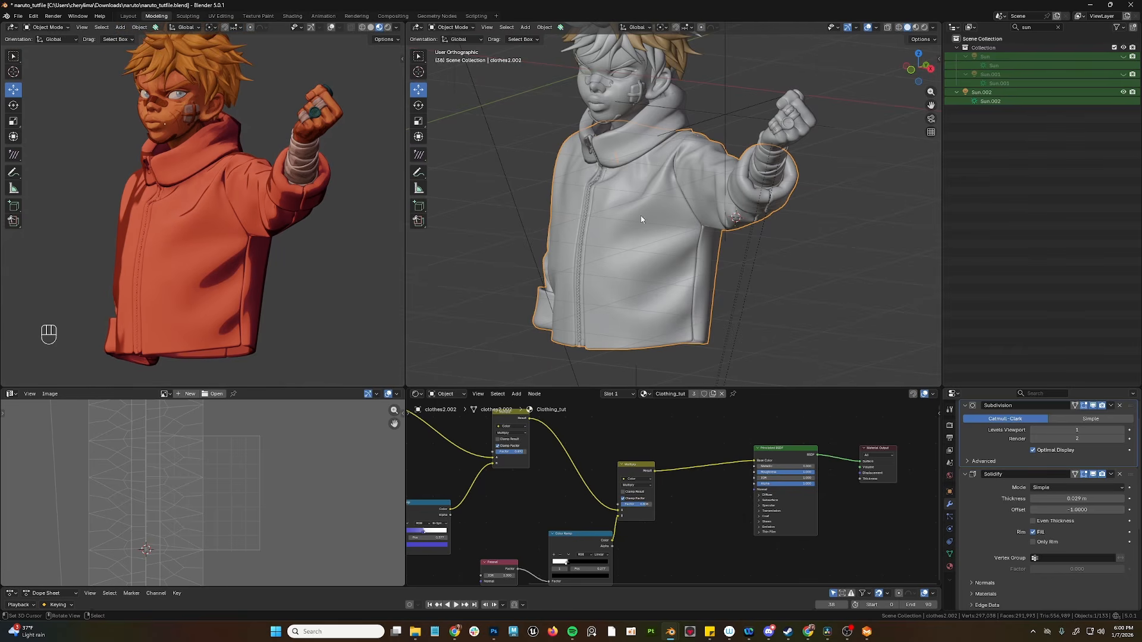
Step: Unwrap the whole jacket mesh with the Angle Based method and pick out one linked UV island to check it
{"action": "key", "text": "Tab"}
{"action": "key", "text": "a"}
{"action": "key", "text": "a"}
{"action": "key", "text": "u"}
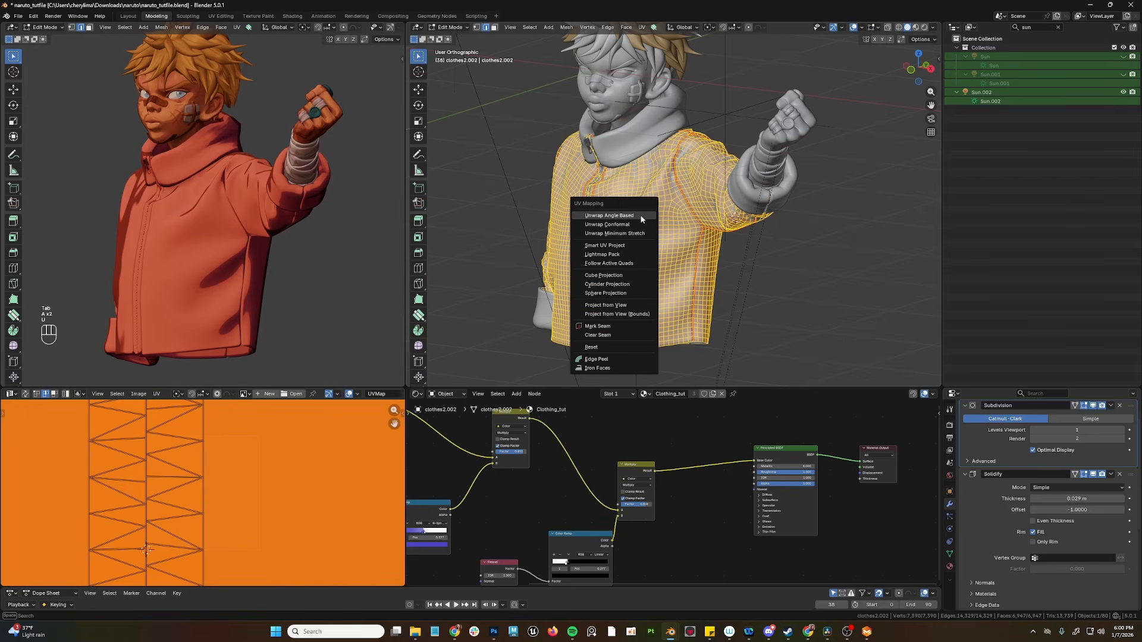
{"action": "left_click", "coordinate": [639, 217]}
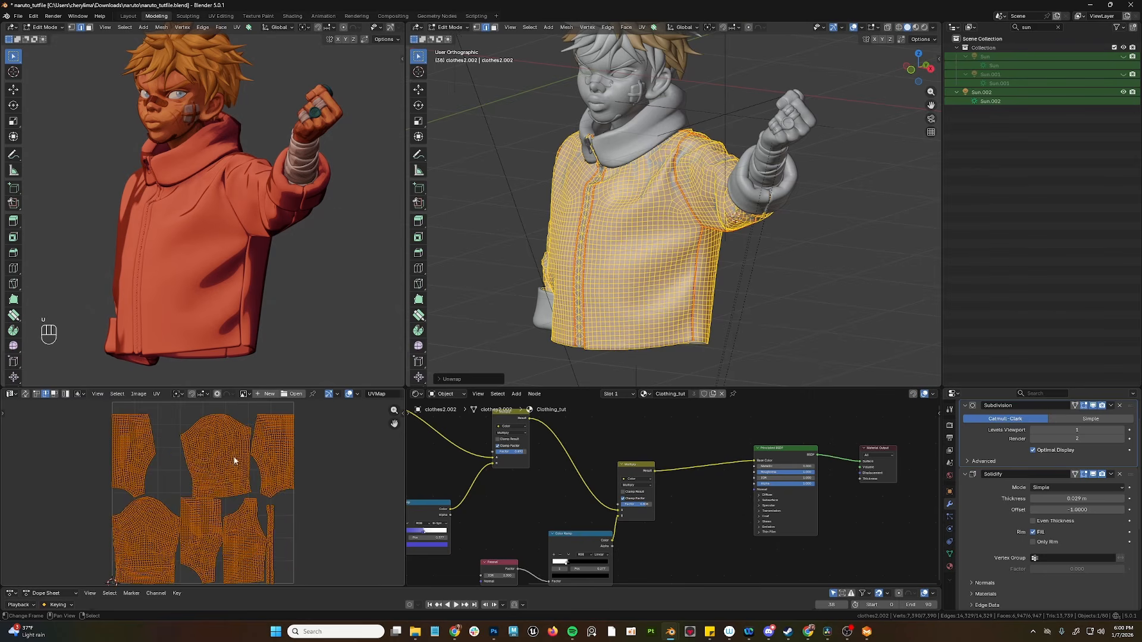
{"action": "key", "text": "alt+a"}
{"action": "key", "text": "l"}
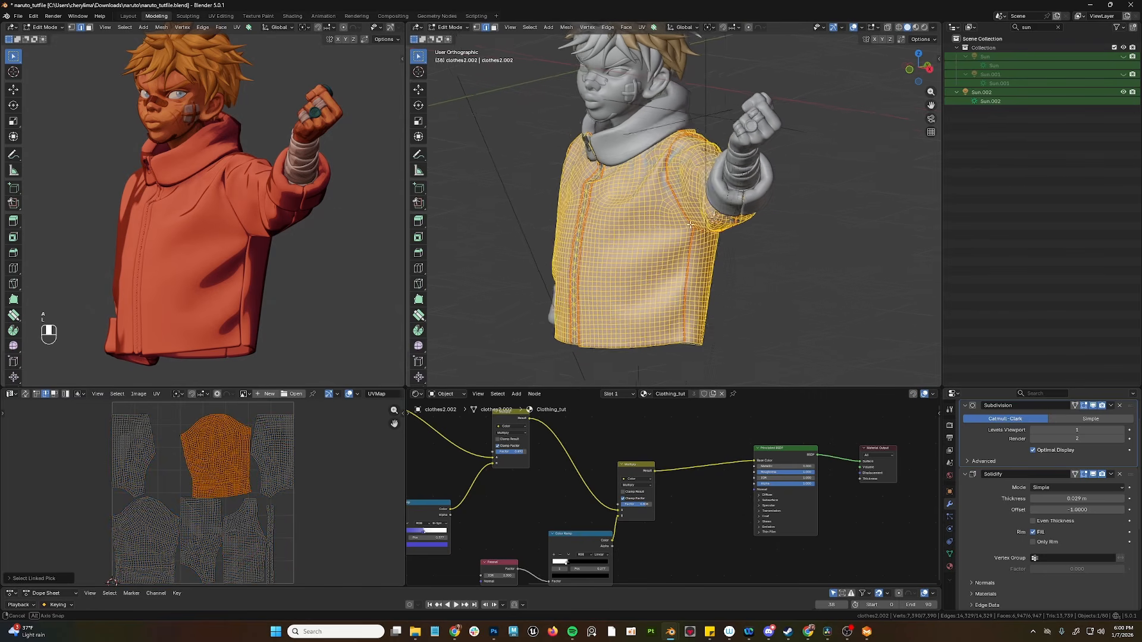
{"action": "key", "text": "Tab"}
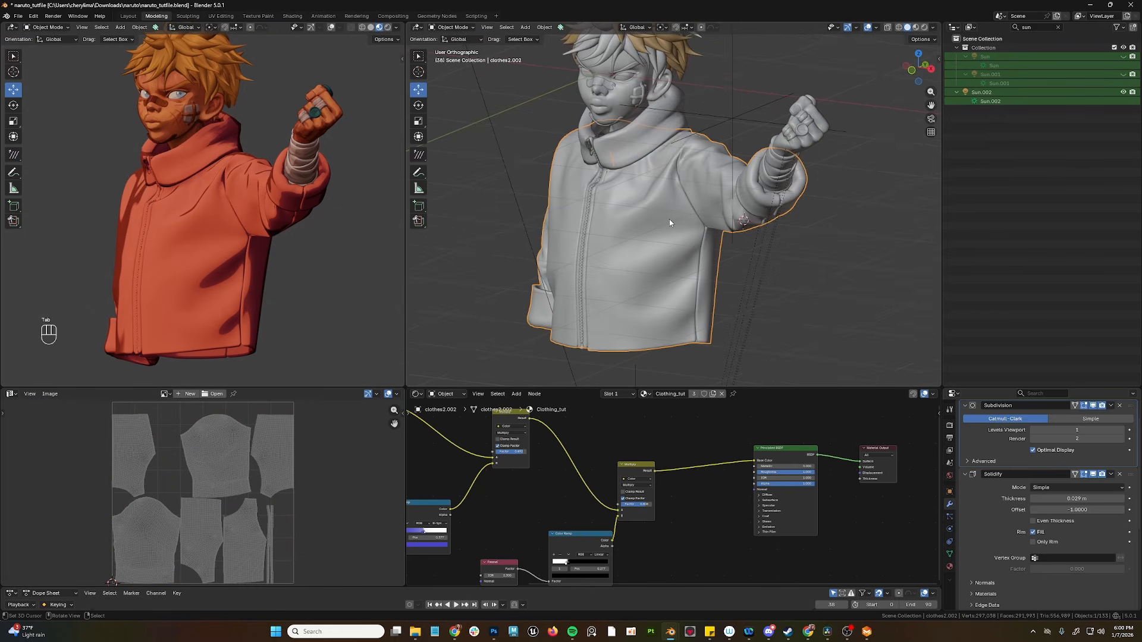
Step: Create a new 1024 x 1024 px image with the UV Grid generated type for the jacket's UVs
{"action": "key", "text": "Tab"}
{"action": "left_click", "coordinate": [262, 394]}
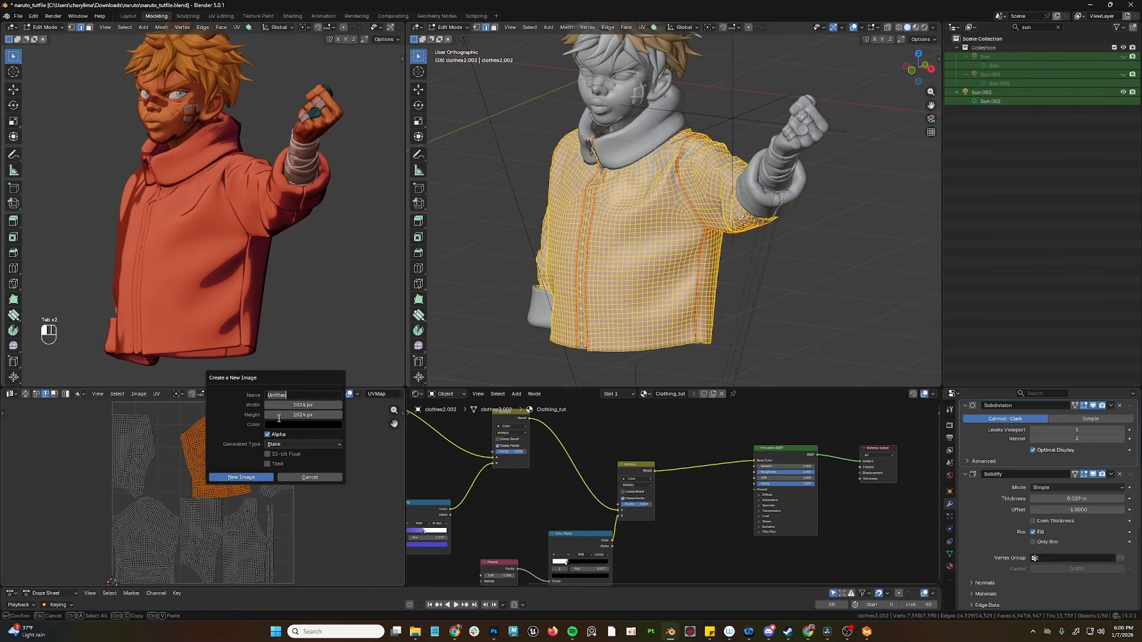
{"action": "left_click", "coordinate": [288, 463]}
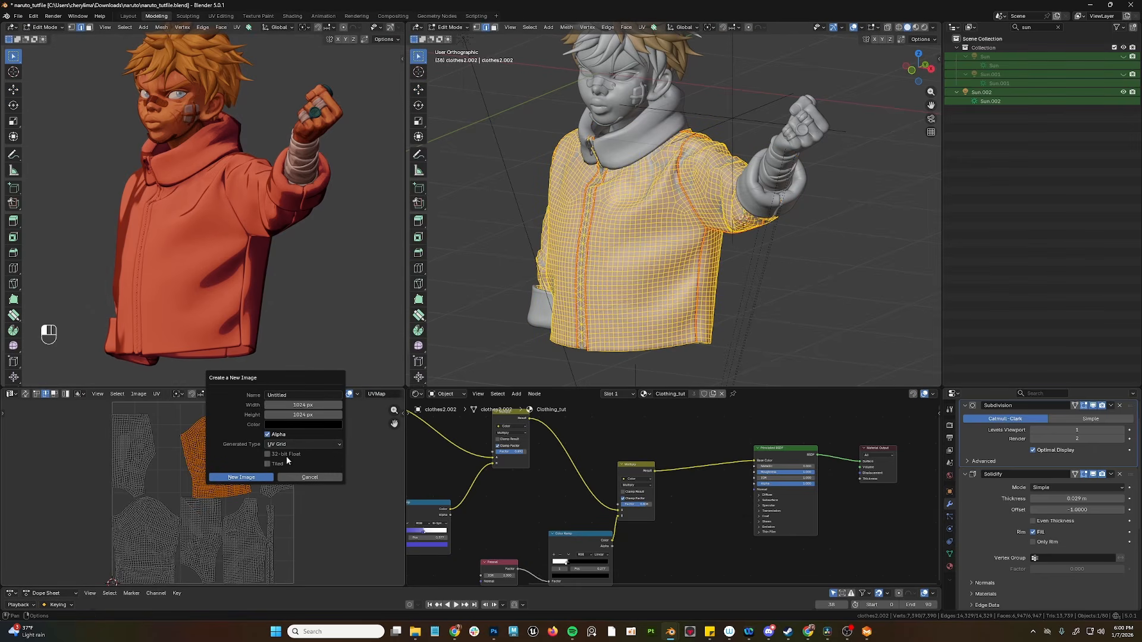
{"action": "left_click", "coordinate": [258, 477]}
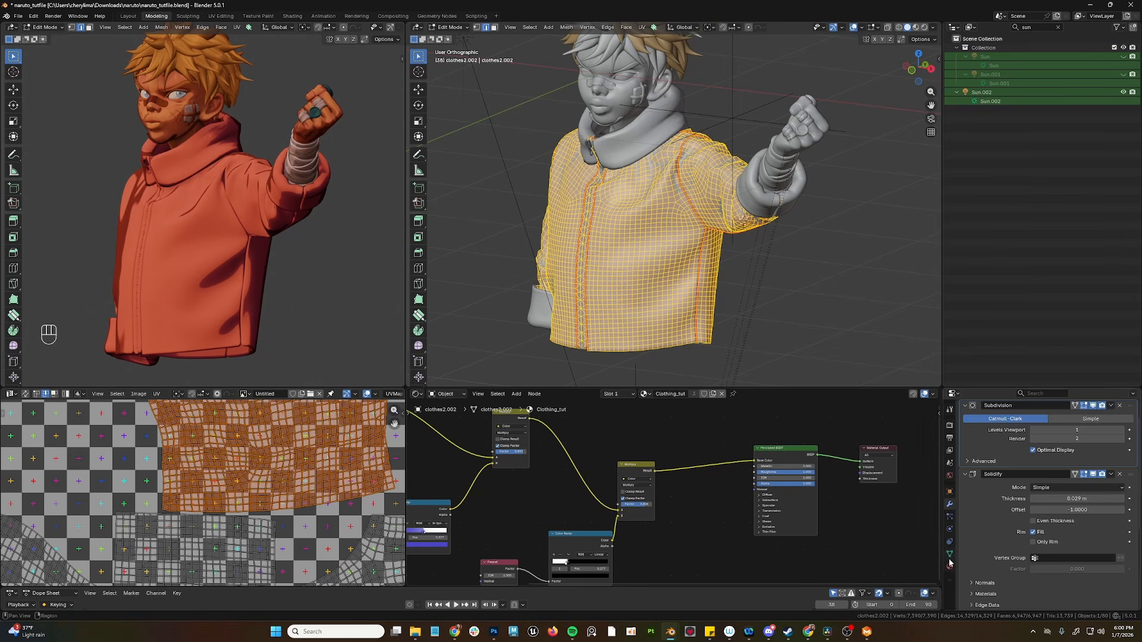
Step: Add an Image Texture node to the Clothing_tut material and insert it between the red color node and the Multiply node
{"action": "key", "text": "space"}
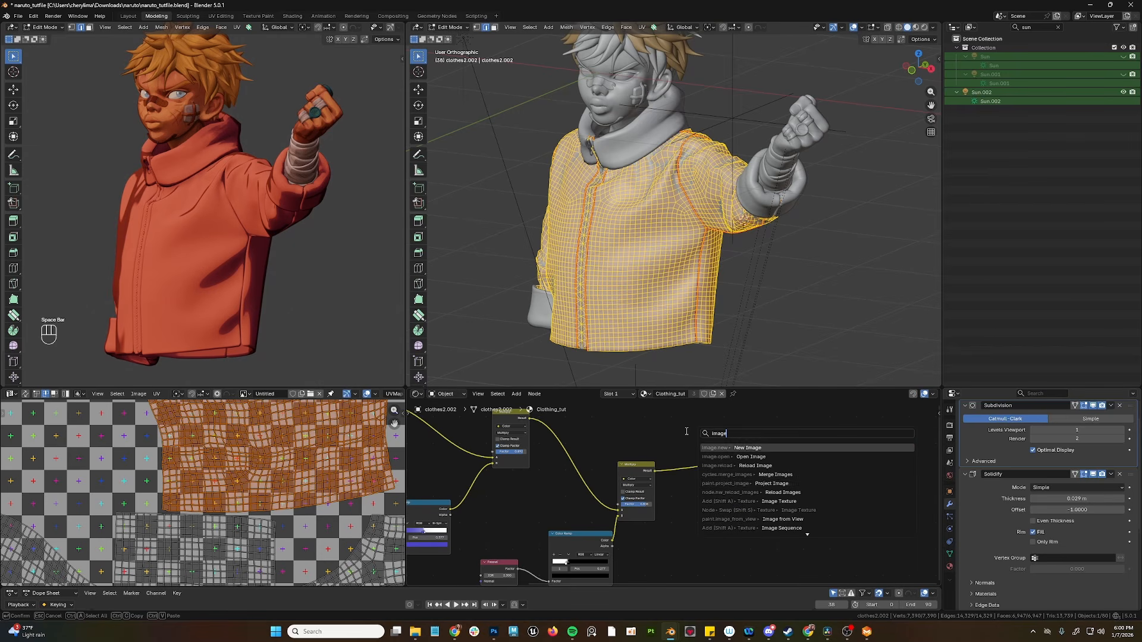
{"action": "left_click", "coordinate": [779, 519]}
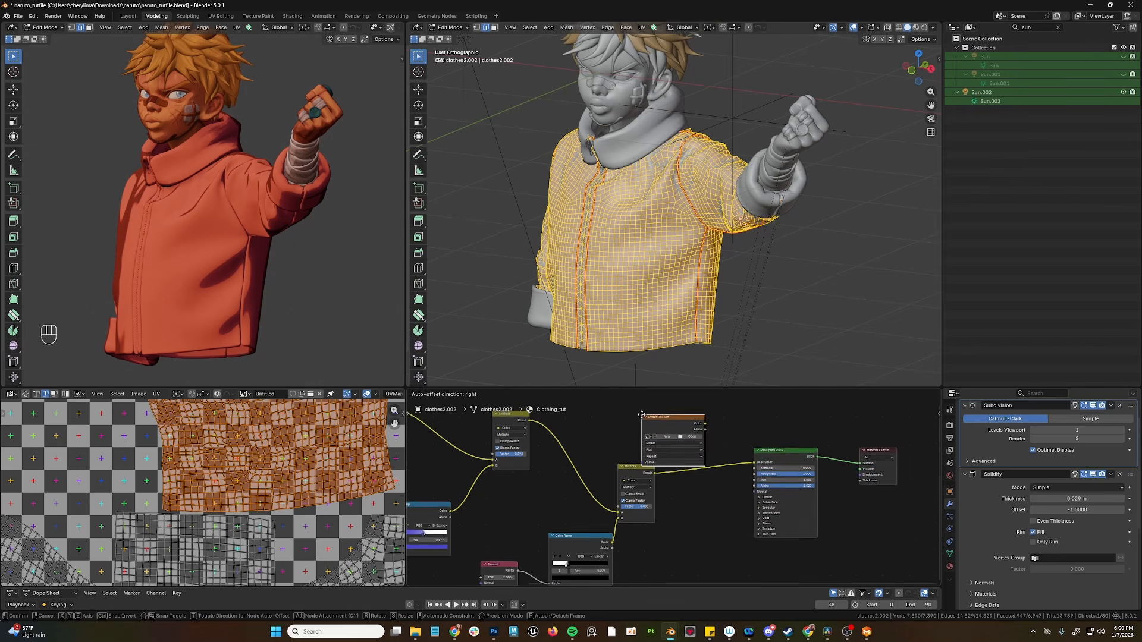
{"action": "left_click", "coordinate": [620, 401]}
{"action": "scroll", "coordinate": [665, 439], "scroll_direction": "down", "scroll_amount": 3}
{"action": "middle_click_drag", "start_coordinate": [668, 436], "coordinate": [768, 454]}
{"action": "left_click_drag", "start_coordinate": [759, 445], "coordinate": [587, 436]}
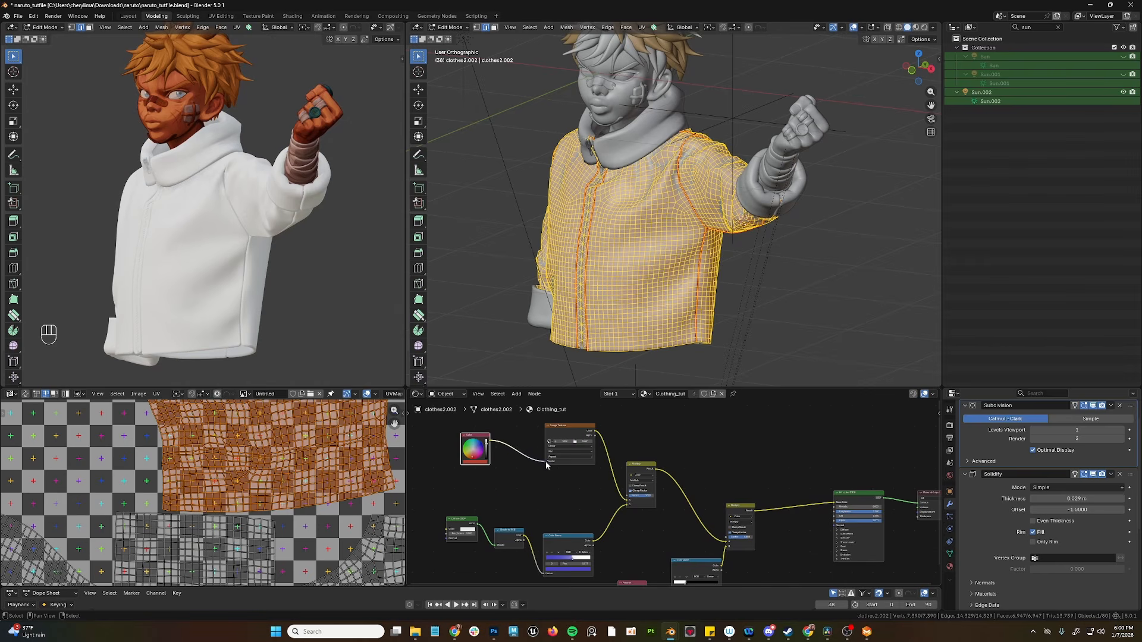
Step: Assign the Untitled grid image to the Image Texture node and free its vector input from the color node
{"action": "scroll", "coordinate": [538, 462], "scroll_direction": "up", "scroll_amount": 1}
{"action": "left_click", "coordinate": [517, 428]}
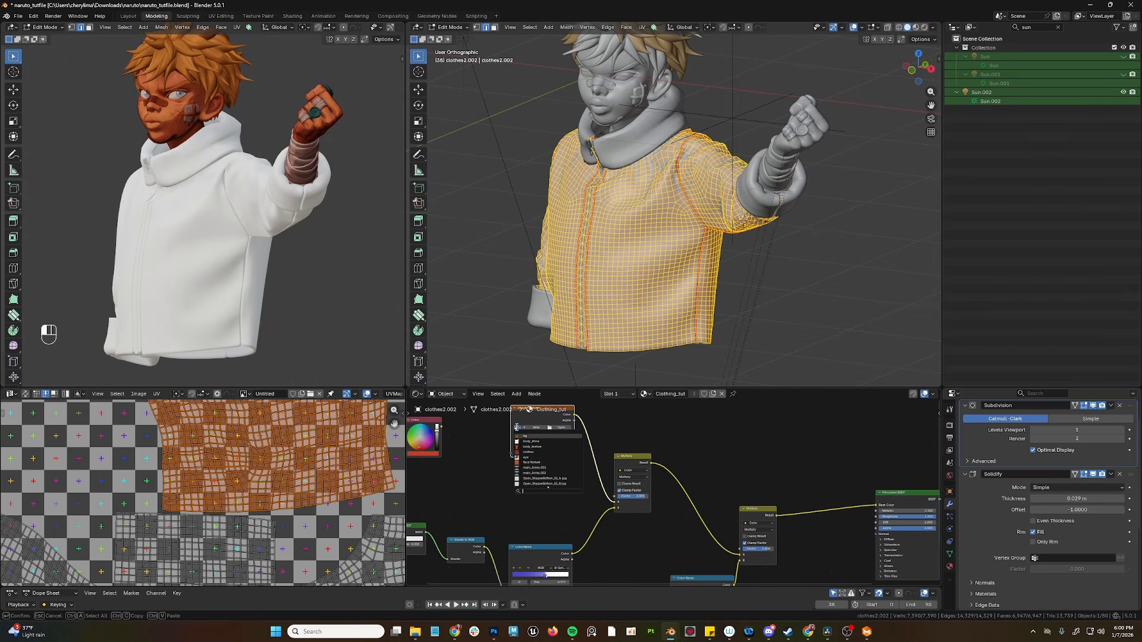
{"action": "type", "text": "u"}
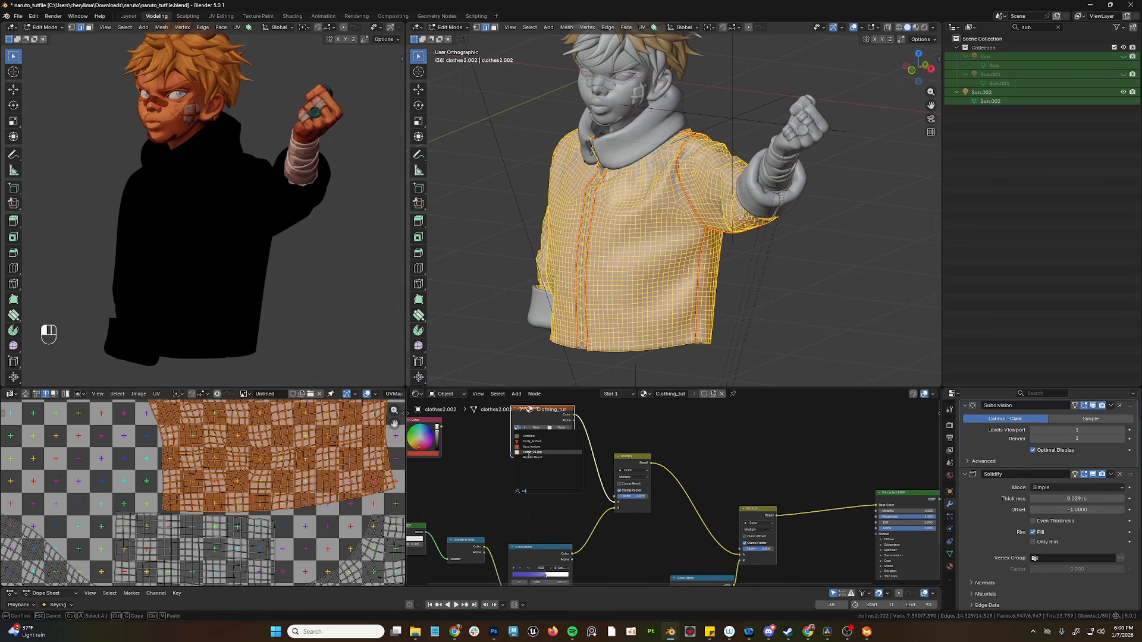
{"action": "left_click", "coordinate": [528, 436]}
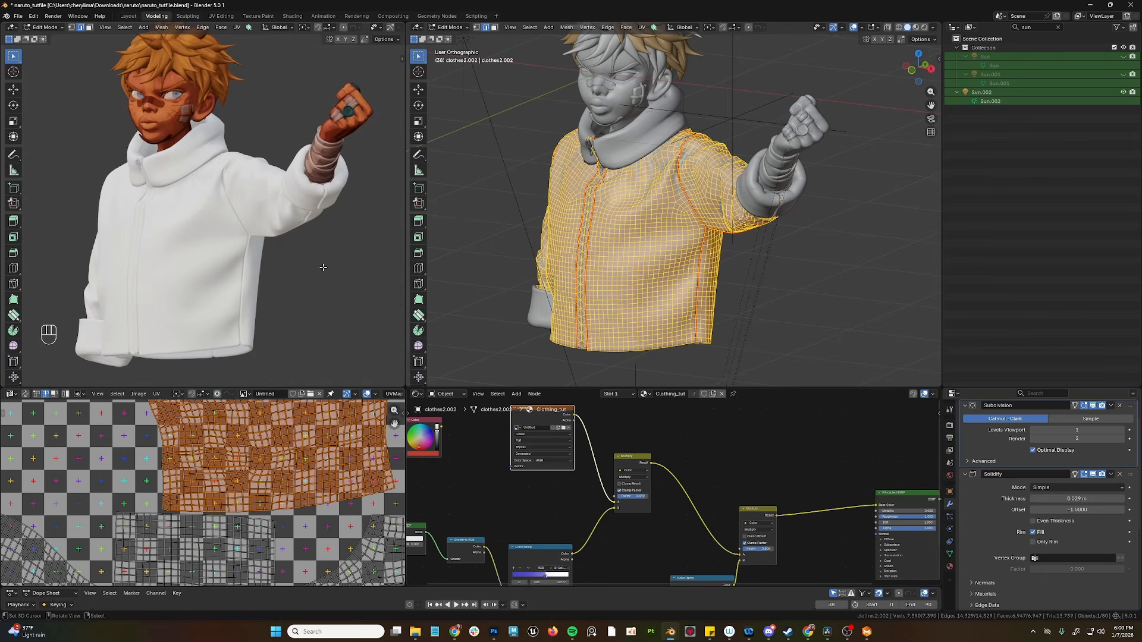
{"action": "middle_click_drag", "start_coordinate": [544, 433], "coordinate": [543, 449]}
{"action": "left_click_drag", "start_coordinate": [541, 447], "coordinate": [521, 457]}
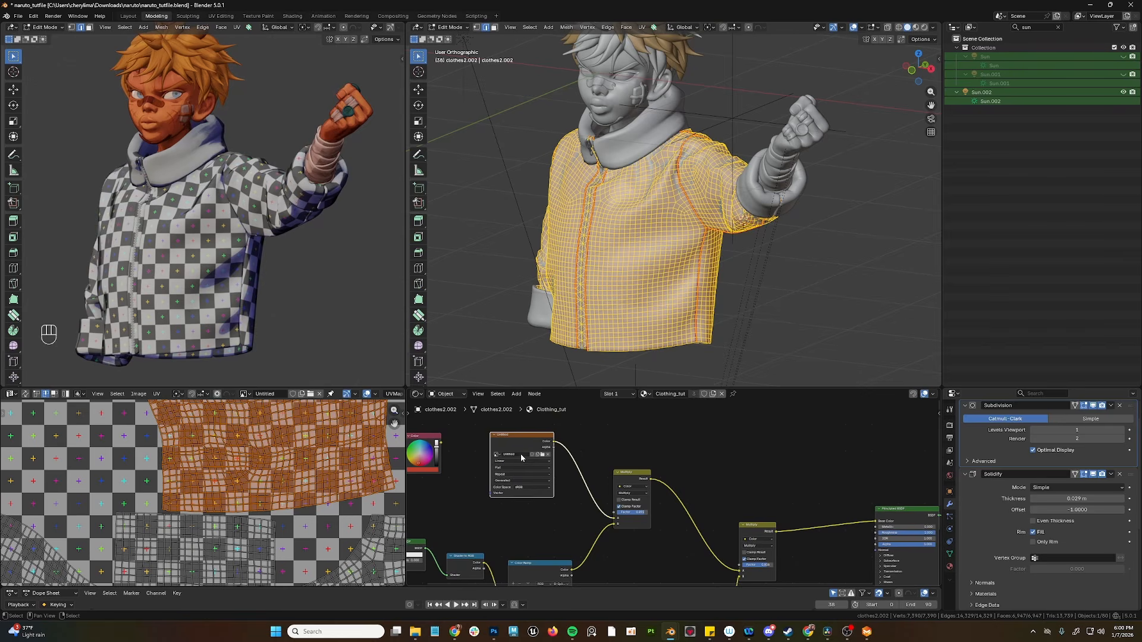
Step: Unwrap the collar mesh and scale down its UV island to bring its checker size closer to the jacket's
{"action": "middle_click_drag", "start_coordinate": [229, 257], "coordinate": [397, 208]}
{"action": "scroll", "coordinate": [240, 263], "scroll_direction": "up", "scroll_amount": 1}
{"action": "scroll", "coordinate": [239, 263], "scroll_direction": "down", "scroll_amount": 1}
{"action": "key", "text": "Tab"}
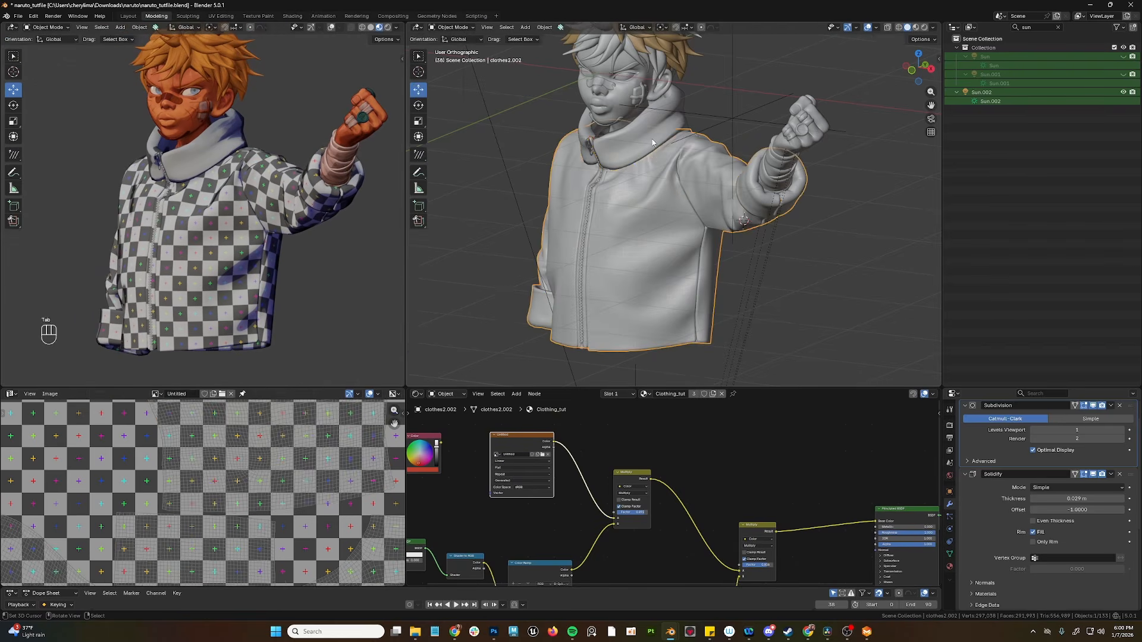
{"action": "left_click", "coordinate": [652, 142]}
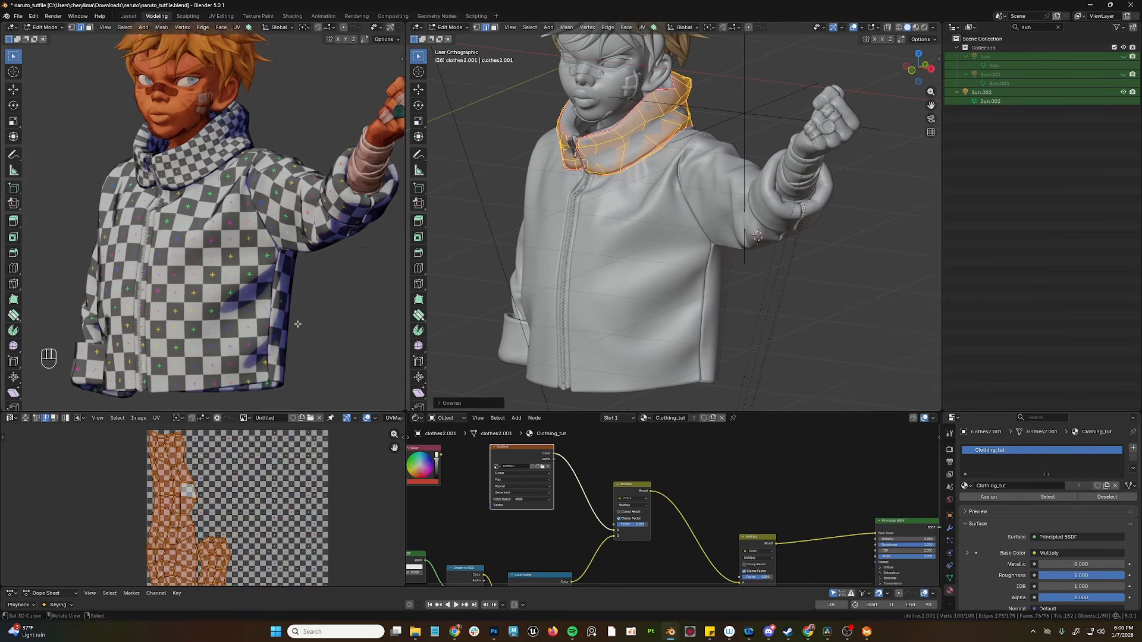
{"action": "scroll", "coordinate": [232, 250], "scroll_direction": "up", "scroll_amount": 2}
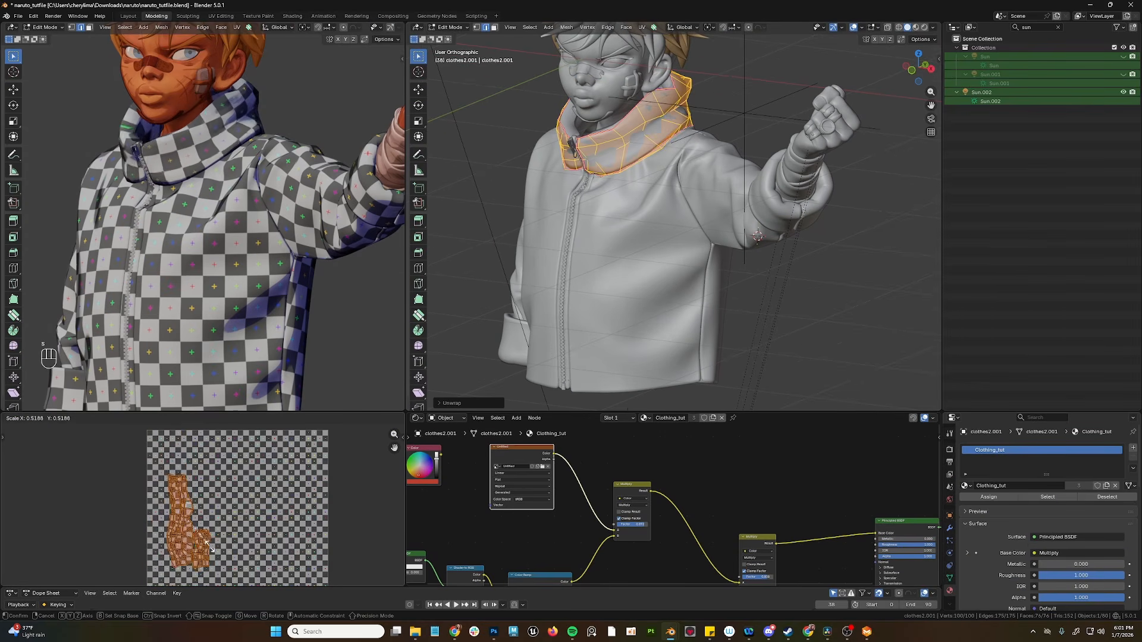
{"action": "left_click", "coordinate": [215, 545]}
{"action": "key", "text": "Tab"}
Step: Examine the checker pattern on the jacket body and sleeves for stretching and even scale
{"action": "scroll", "coordinate": [629, 317], "scroll_direction": "down", "scroll_amount": 2}
{"action": "middle_click_drag", "start_coordinate": [630, 317], "coordinate": [629, 258], "text": "shift"}
{"action": "scroll", "coordinate": [619, 265], "scroll_direction": "up", "scroll_amount": 1}
{"action": "left_click", "coordinate": [550, 251]}
{"action": "scroll", "coordinate": [248, 255], "scroll_direction": "down", "scroll_amount": 2}
{"action": "scroll", "coordinate": [237, 265], "scroll_direction": "up", "scroll_amount": 3}
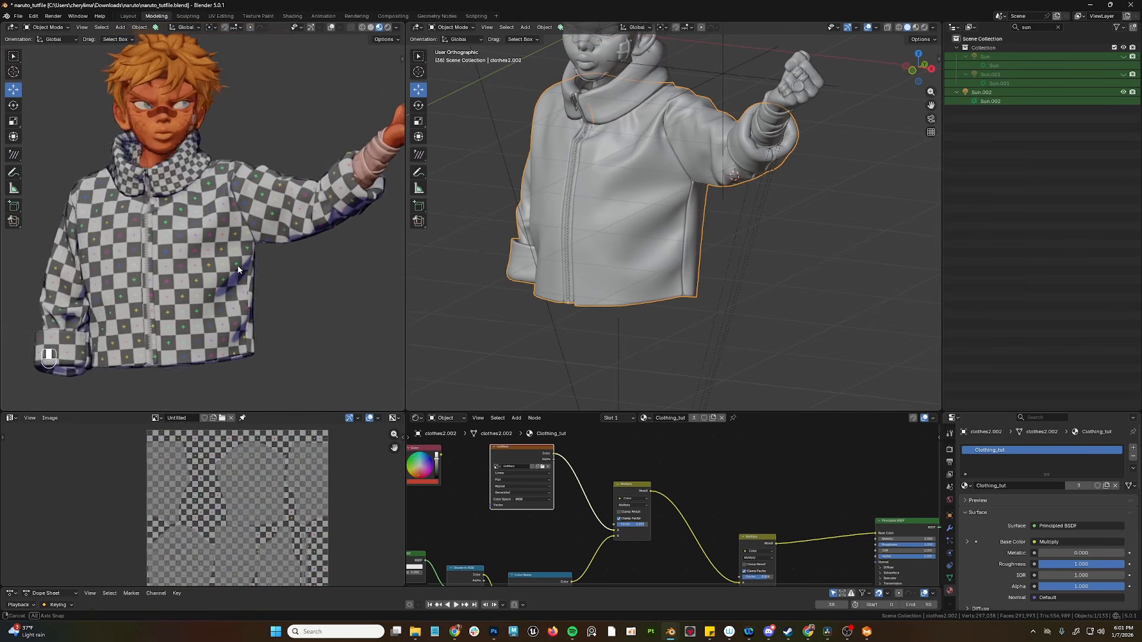
{"action": "key", "text": "Tab"}
{"action": "left_click_drag", "start_coordinate": [280, 412], "coordinate": [280, 431]}
{"action": "middle_click_drag", "start_coordinate": [453, 493], "coordinate": [535, 502]}
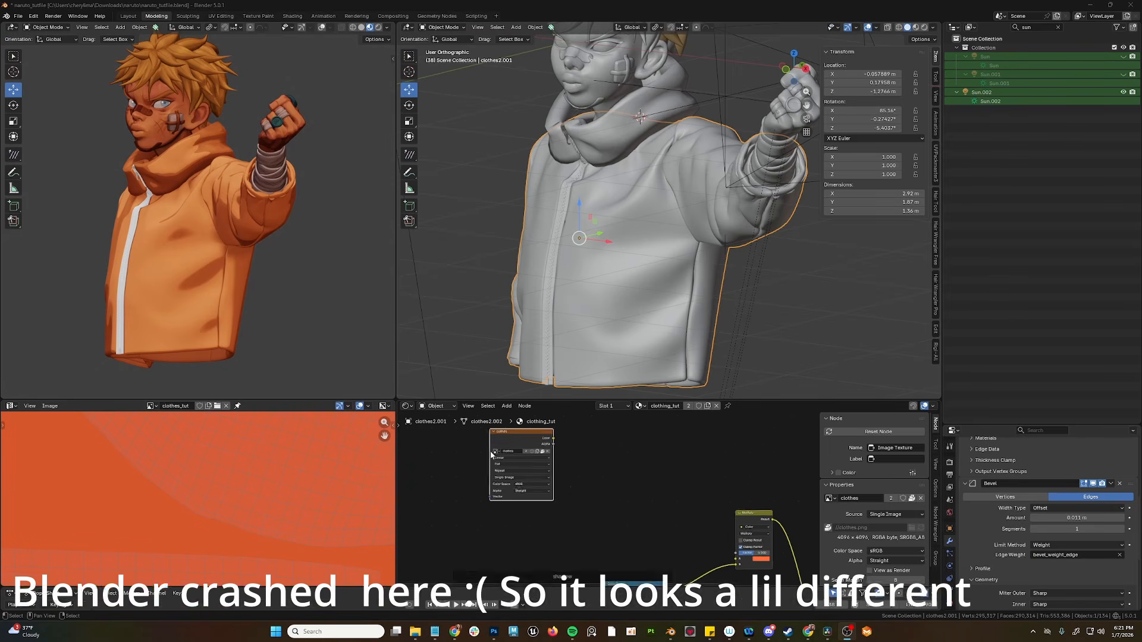
Step: Assign the clothes_tut image to the Image Texture node feeding the Multiply node of the clothing_tut material
{"action": "left_click", "coordinate": [481, 447]}
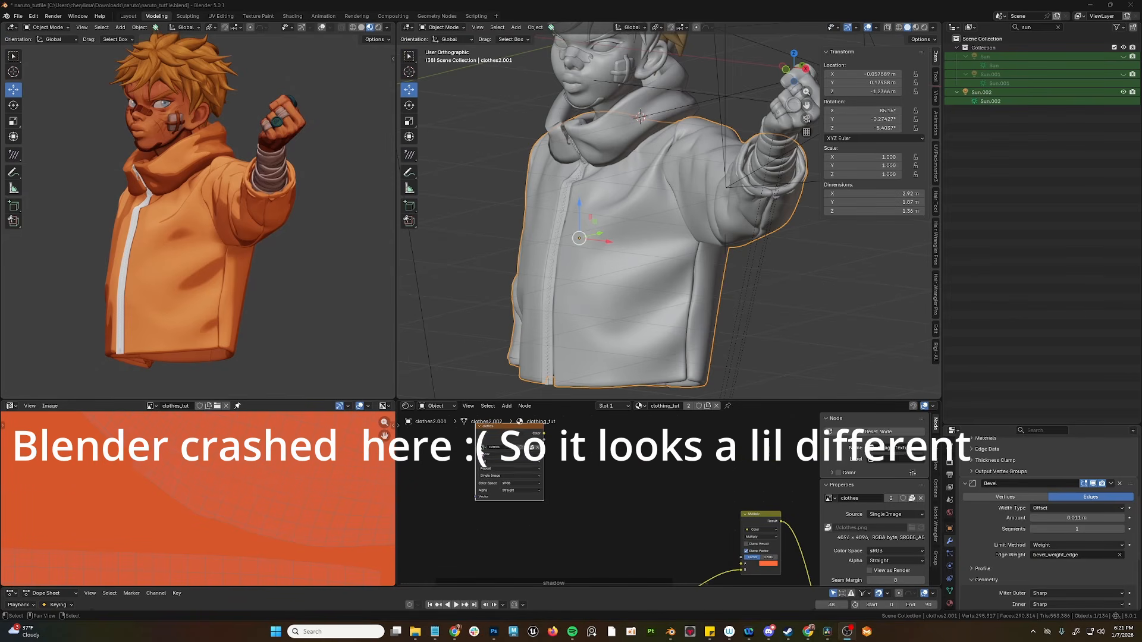
{"action": "left_click", "coordinate": [496, 462]}
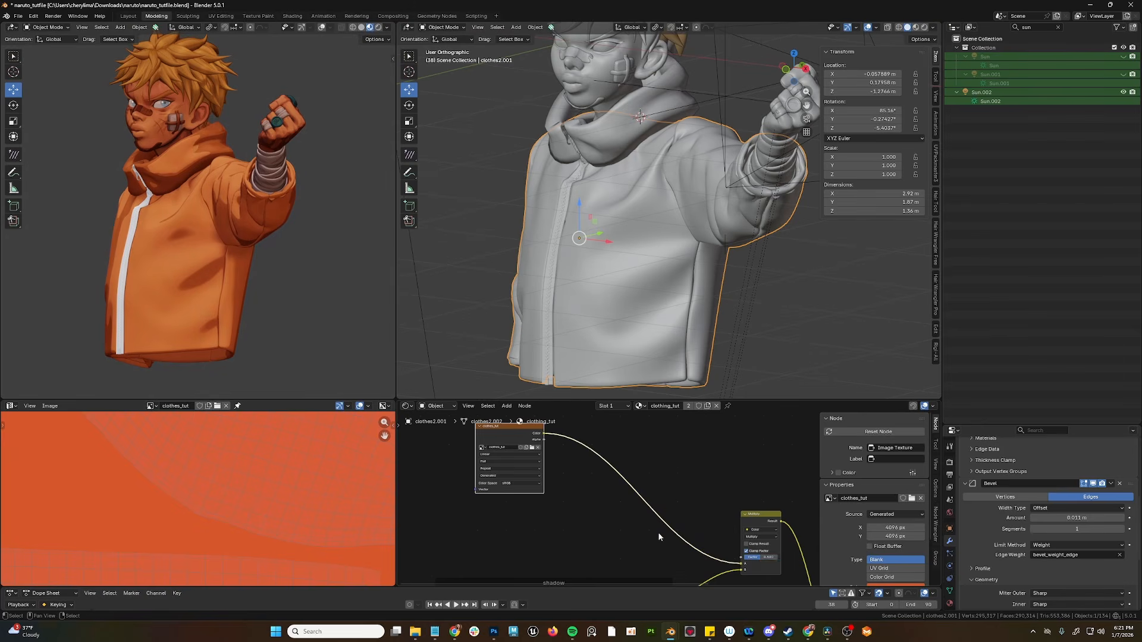
{"action": "middle_click_drag", "start_coordinate": [658, 535], "coordinate": [598, 497]}
{"action": "scroll", "coordinate": [598, 497], "scroll_direction": "down", "scroll_amount": 2}
{"action": "middle_click_drag", "start_coordinate": [698, 515], "coordinate": [682, 522]}
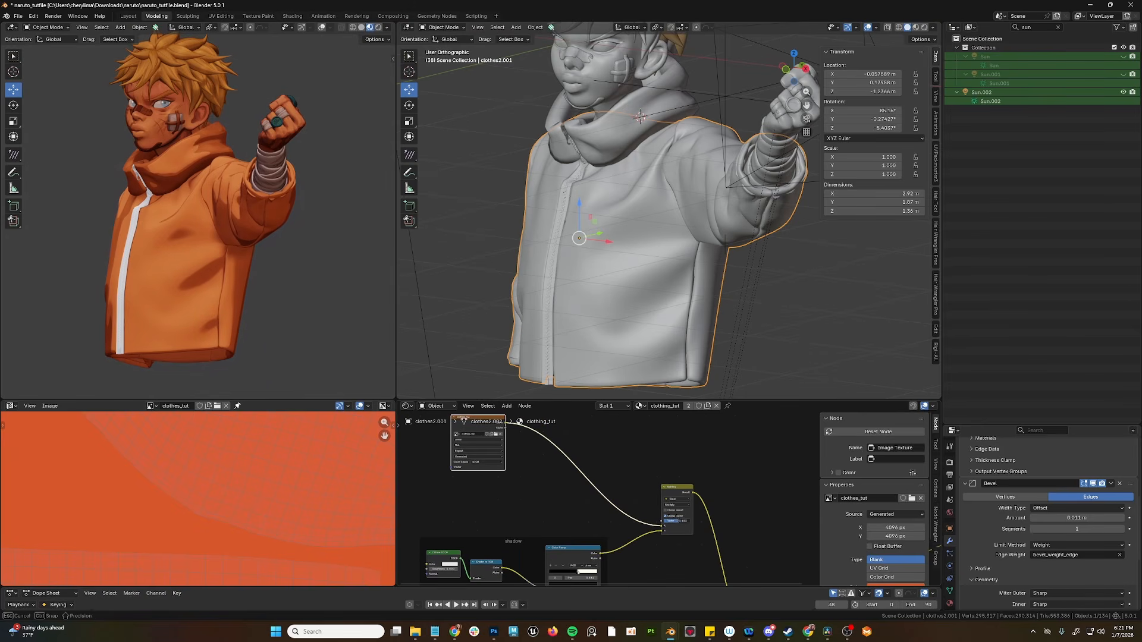
{"action": "left_click_drag", "start_coordinate": [625, 398], "coordinate": [618, 422]}
Step: Edit the jacket in face selection mode and select the linked front panel beside the zipper, bounded by its seams
{"action": "key", "text": "Tab"}
{"action": "key", "text": "ctrl+Tab"}
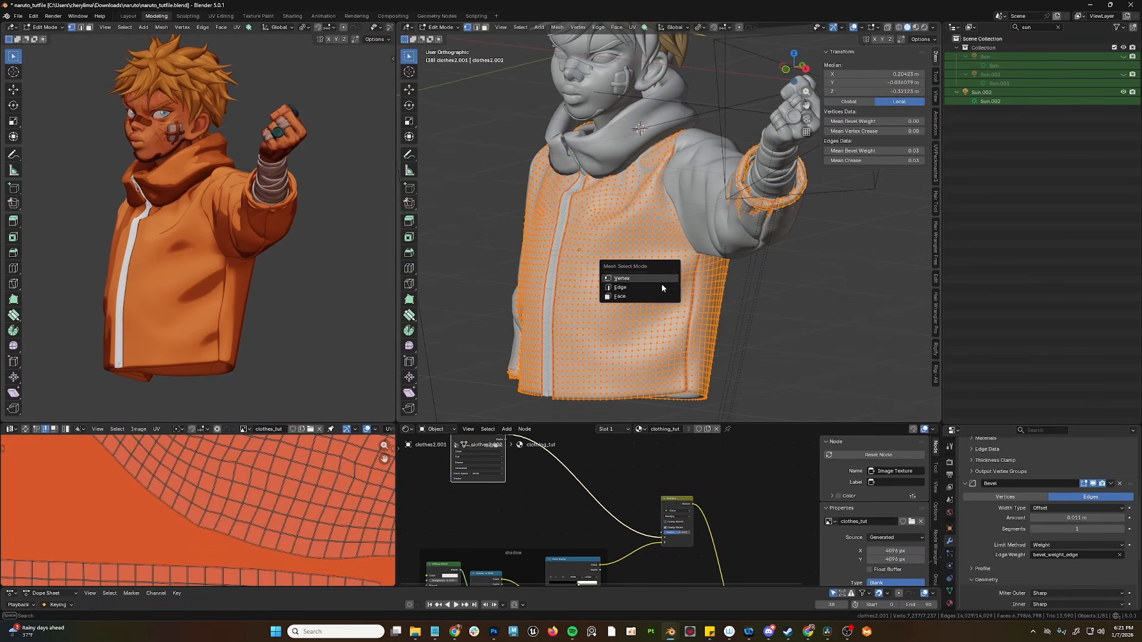
{"action": "left_click", "coordinate": [662, 295]}
{"action": "key", "text": "a"}
{"action": "key", "text": "l"}
{"action": "key", "text": "l"}
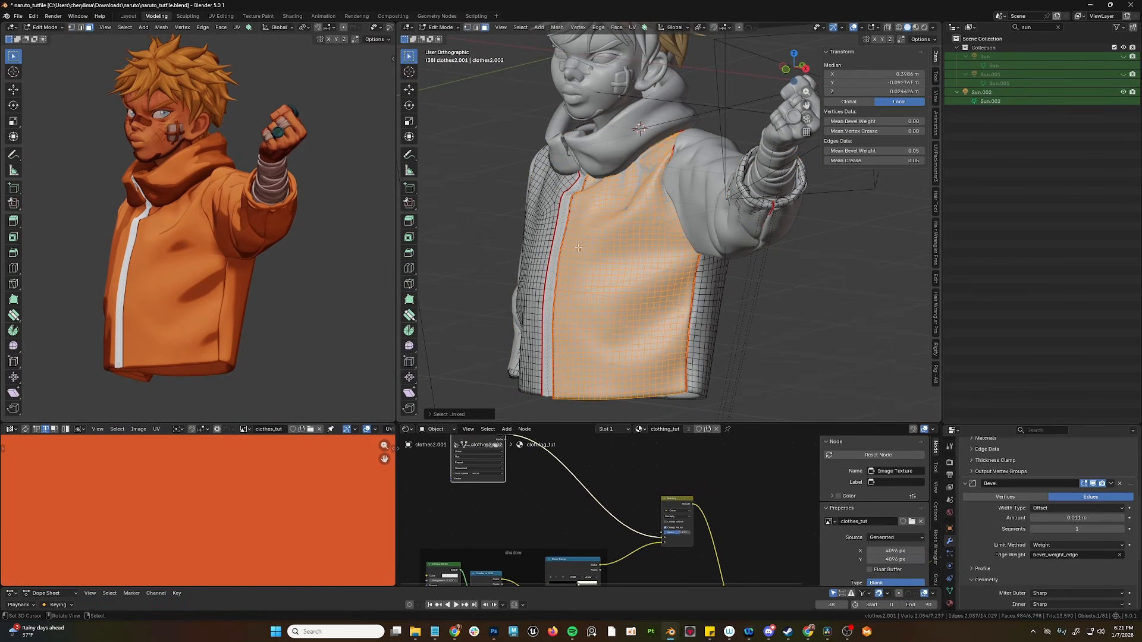
Step: Select the linked faces of the lowered arm's sleeve from the back and flip their normals
{"action": "middle_click_drag", "start_coordinate": [785, 292], "coordinate": [841, 271]}
{"action": "key", "text": "l"}
{"action": "key", "text": "l"}
{"action": "key", "text": "Tab"}
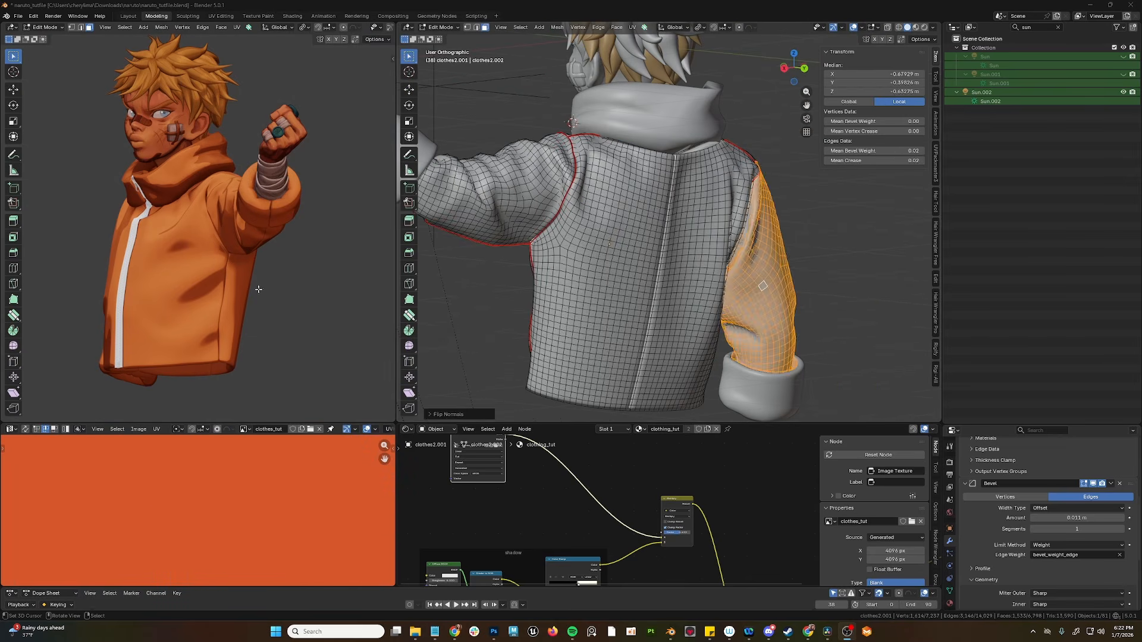
Step: Select the linked seam-bounded panels of both sleeves, the back and both fronts of the jacket
{"action": "left_click", "coordinate": [483, 196]}
{"action": "key", "text": "l"}
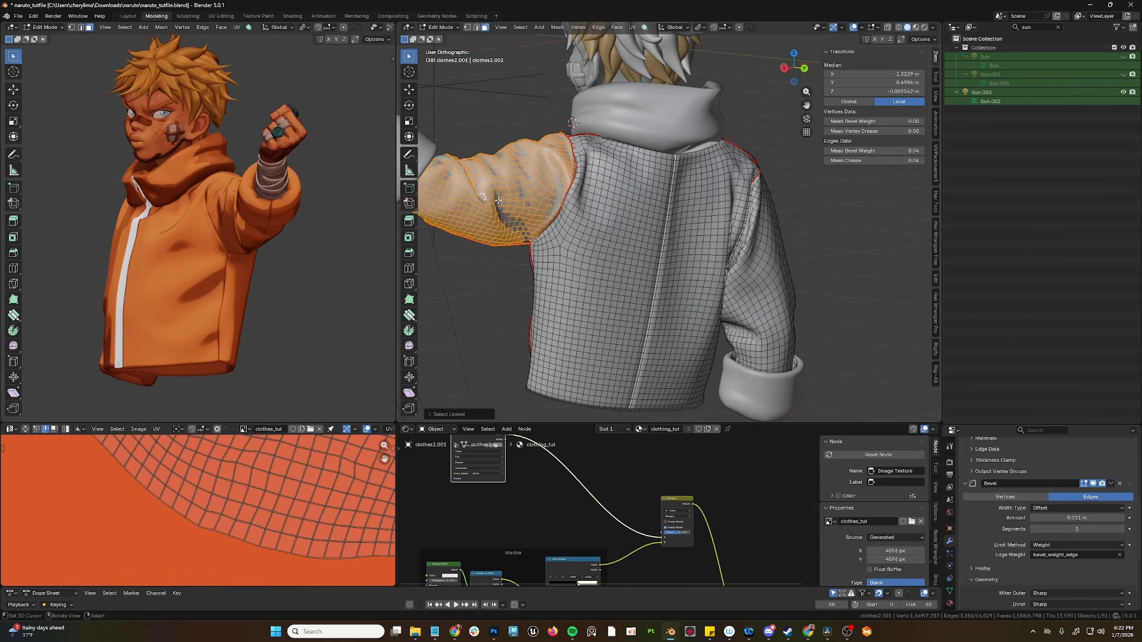
{"action": "key", "text": "l"}
{"action": "key", "text": "l"}
{"action": "key", "text": "l"}
{"action": "middle_click_drag", "start_coordinate": [752, 274], "coordinate": [603, 257]}
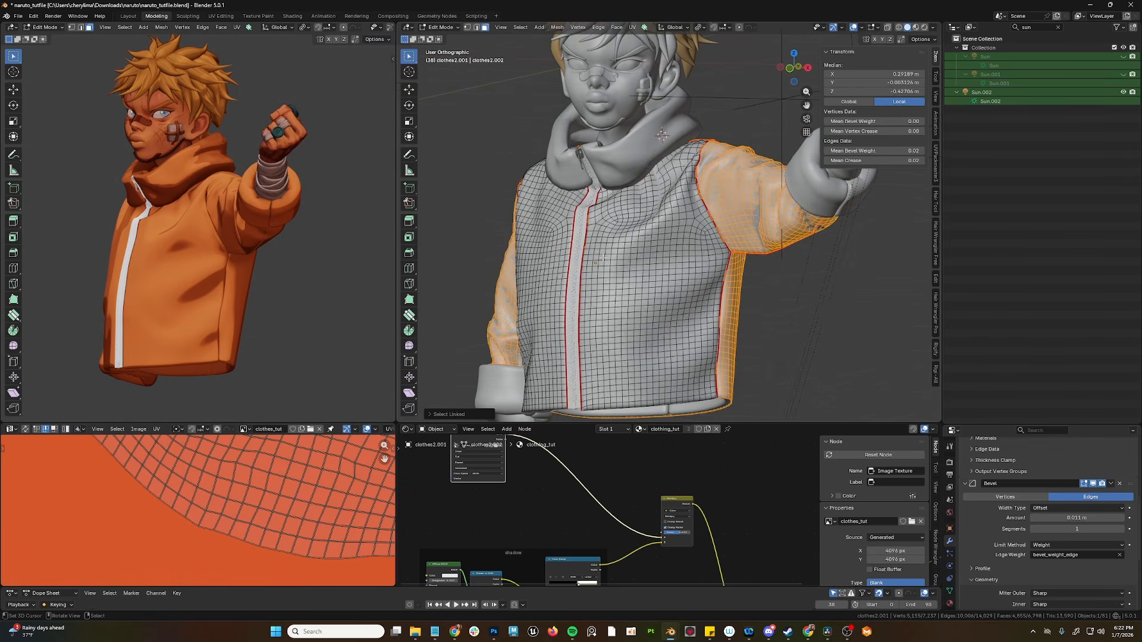
{"action": "key", "text": "l"}
{"action": "key", "text": "l"}
Step: Leave mesh editing, select the collar and switch it to Texture Paint mode
{"action": "left_click", "coordinate": [441, 27]}
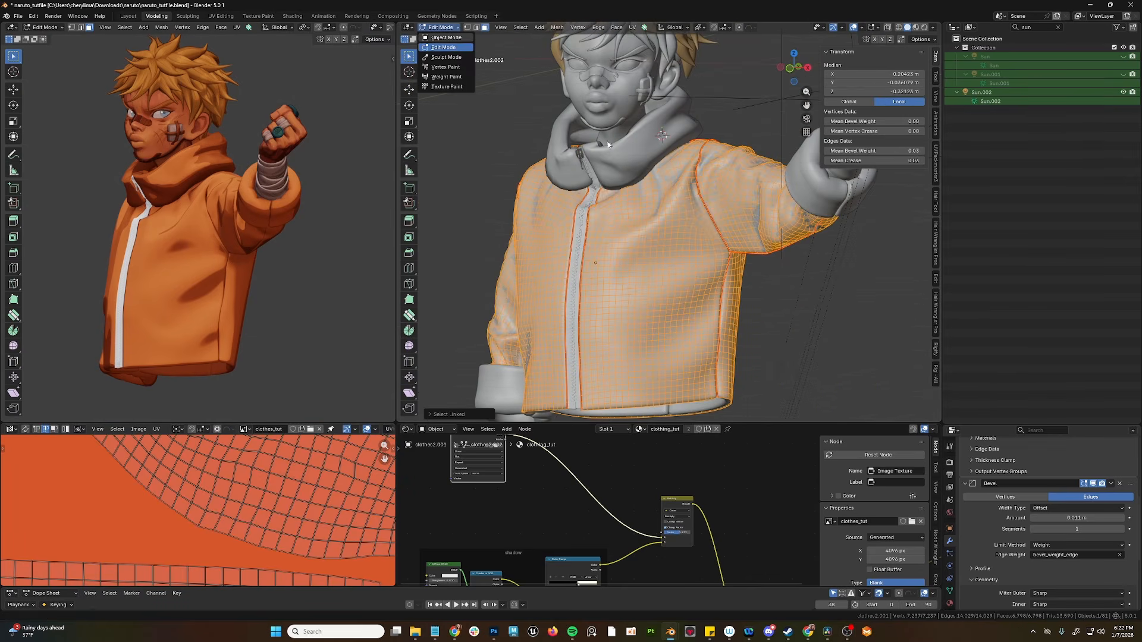
{"action": "key", "text": "Tab"}
{"action": "left_click", "coordinate": [624, 162]}
{"action": "left_click", "coordinate": [442, 27]}
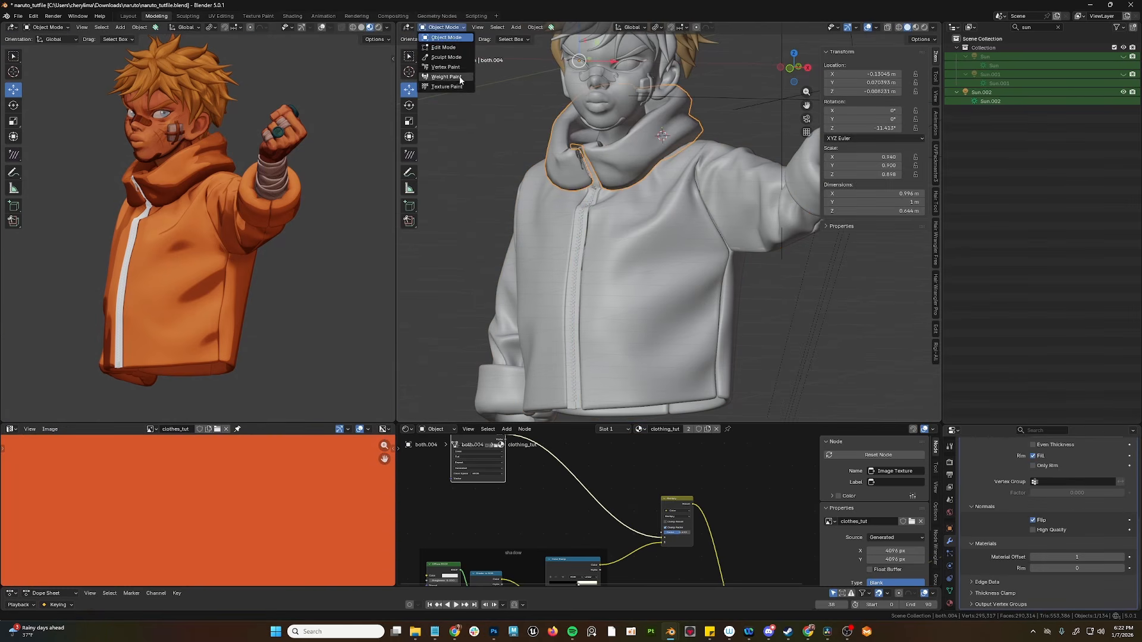
{"action": "left_click", "coordinate": [446, 86]}
Step: Show the brush tool settings and set the viewport shading to Flat lighting with Texture as the object color
{"action": "left_click", "coordinate": [934, 76]}
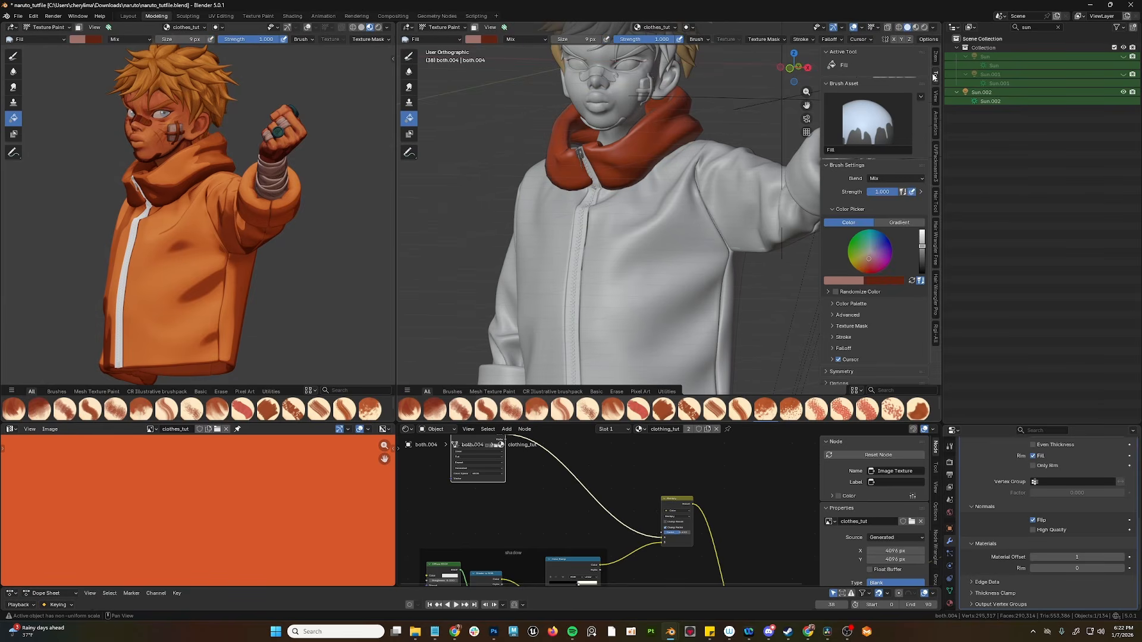
{"action": "left_click", "coordinate": [933, 28]}
{"action": "left_click", "coordinate": [967, 72]}
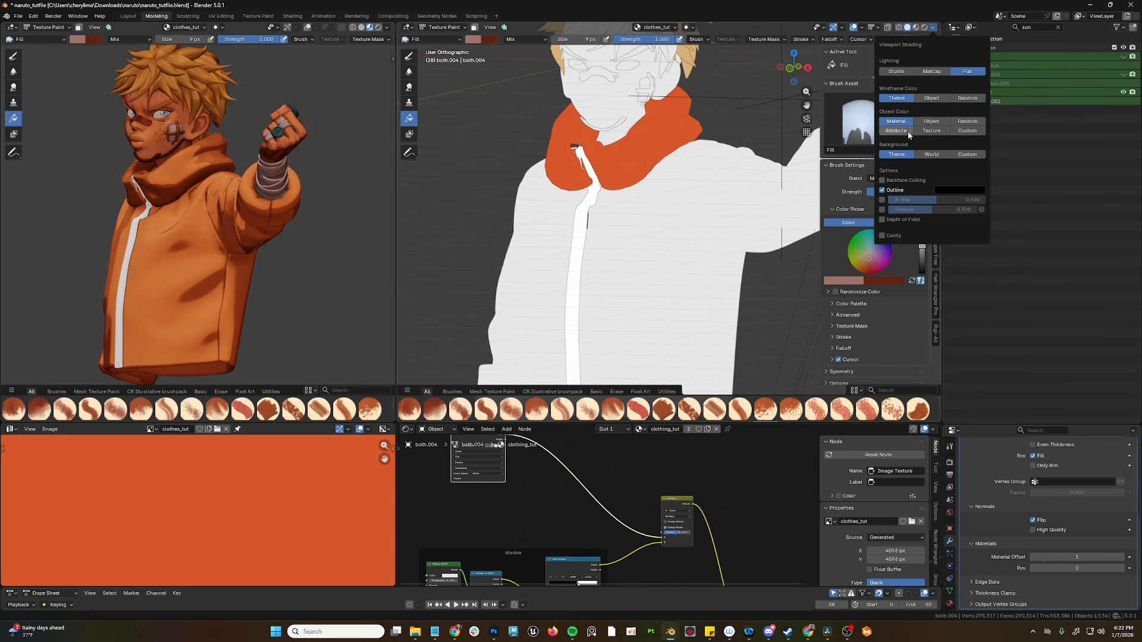
{"action": "left_click", "coordinate": [932, 130]}
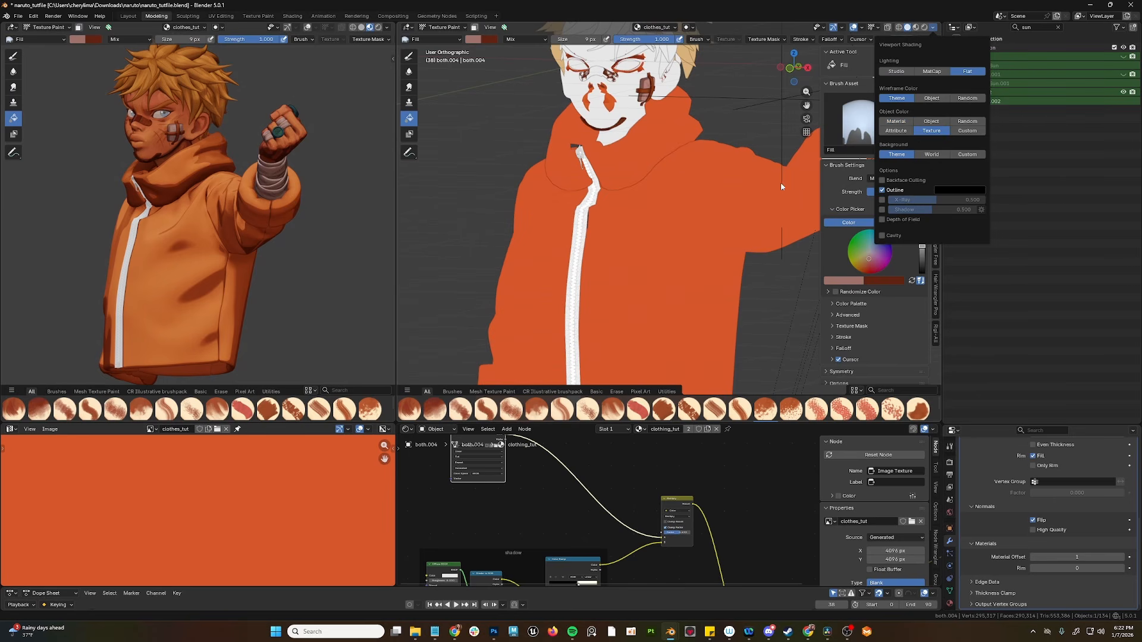
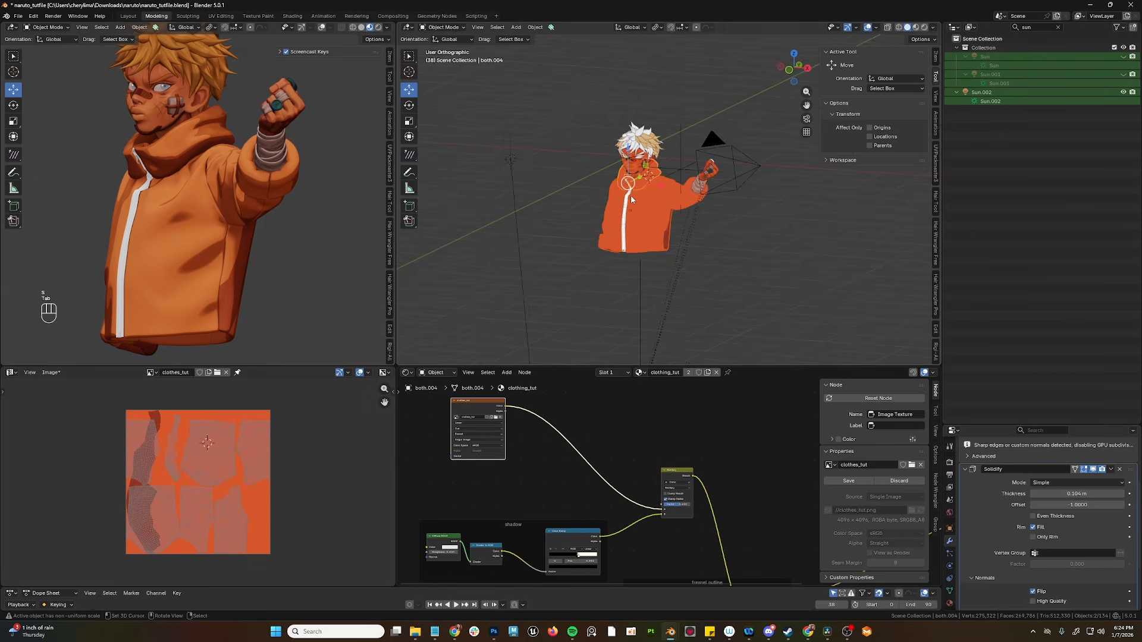
Step: Switch the collar to Texture Paint mode and fill it with dark red
{"action": "left_click", "coordinate": [450, 28]}
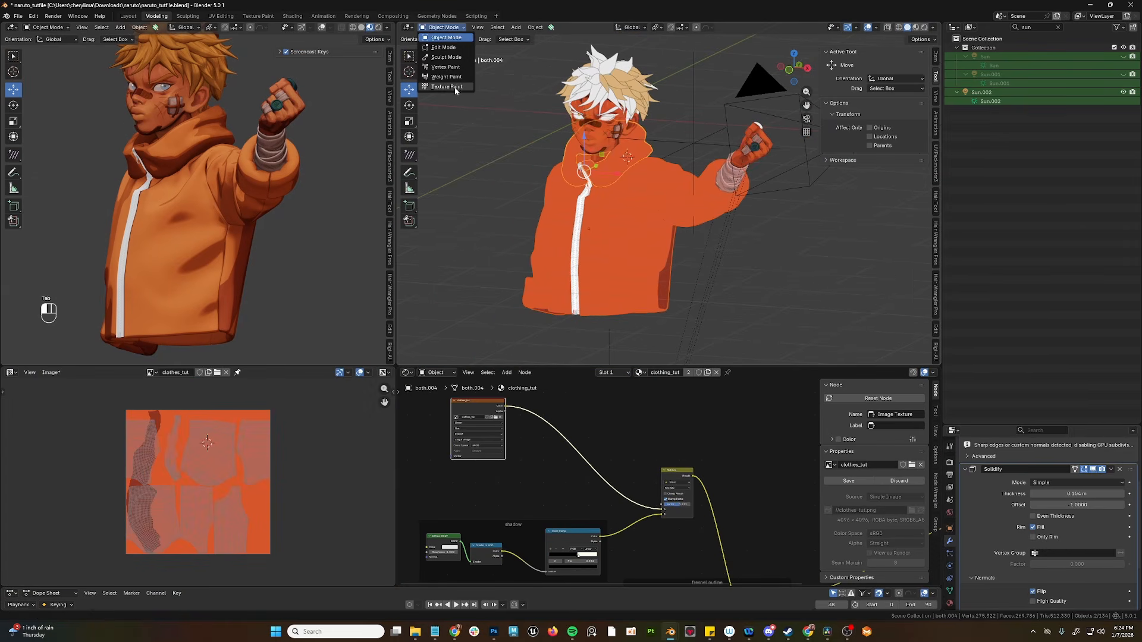
{"action": "left_click", "coordinate": [452, 91]}
{"action": "left_click", "coordinate": [444, 28]}
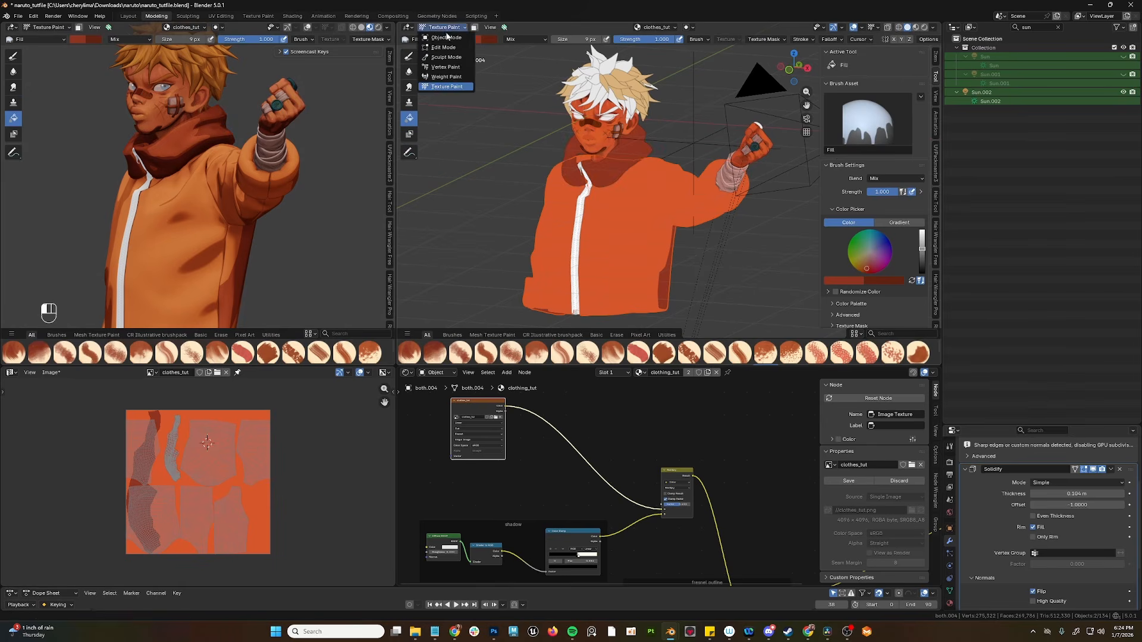
Step: Select the jacket body, switch it to Texture Paint mode, sample its orange as the paint color and fill the body
{"action": "left_click", "coordinate": [631, 240]}
{"action": "left_click", "coordinate": [452, 28]}
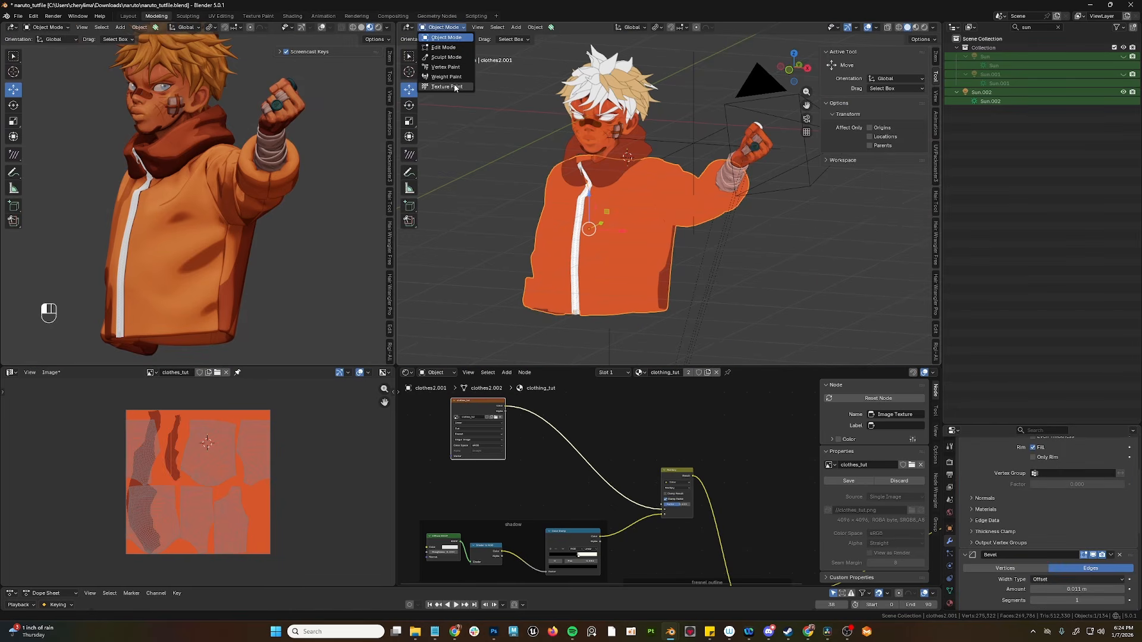
{"action": "key", "text": "shift+x"}
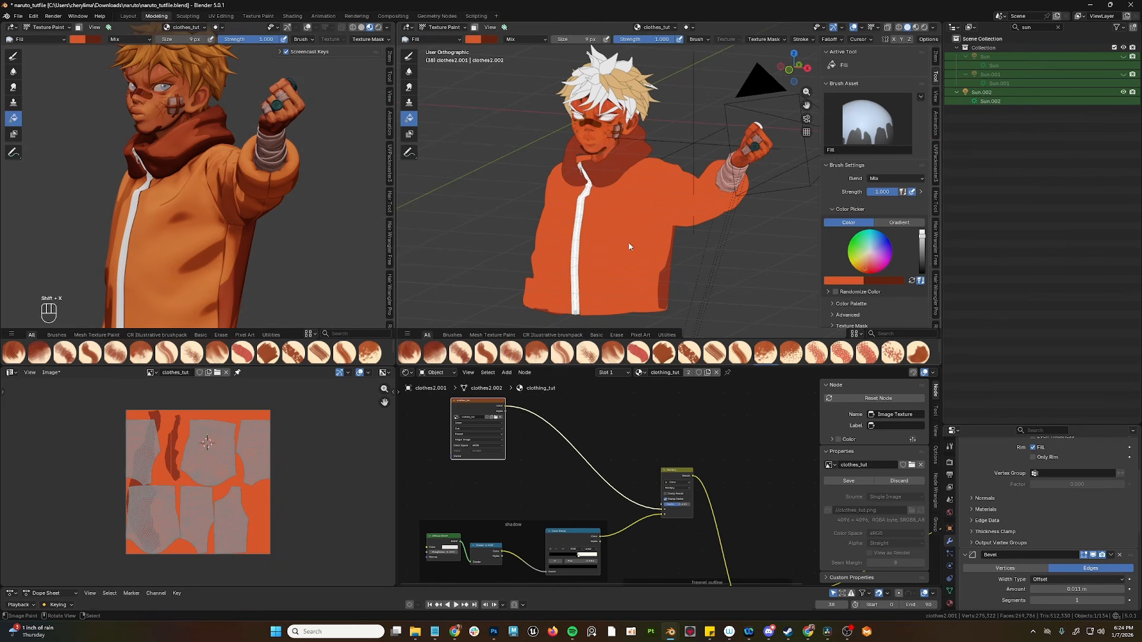
{"action": "left_click", "coordinate": [670, 261]}
{"action": "middle_click_drag", "start_coordinate": [533, 248], "coordinate": [654, 250]}
{"action": "left_click", "coordinate": [451, 28]}
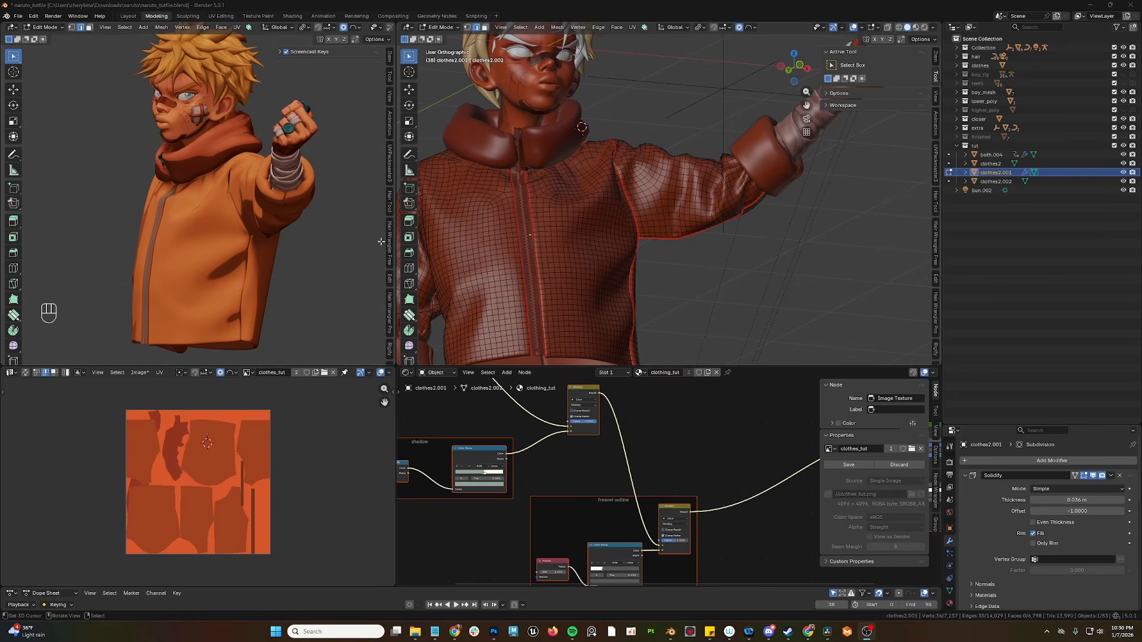
Step: Select the edge loop around the raised sleeve where the cuff begins and mark it as a seam
{"action": "middle_click_drag", "start_coordinate": [734, 238], "coordinate": [713, 226]}
{"action": "scroll", "coordinate": [714, 226], "scroll_direction": "up", "scroll_amount": 3}
{"action": "mouse_move", "coordinate": [785, 244]}
{"action": "middle_mouse_down"}
{"action": "mouse_move", "coordinate": [760, 250]}
{"action": "mouse_move", "coordinate": [768, 240]}
{"action": "middle_mouse_up"}
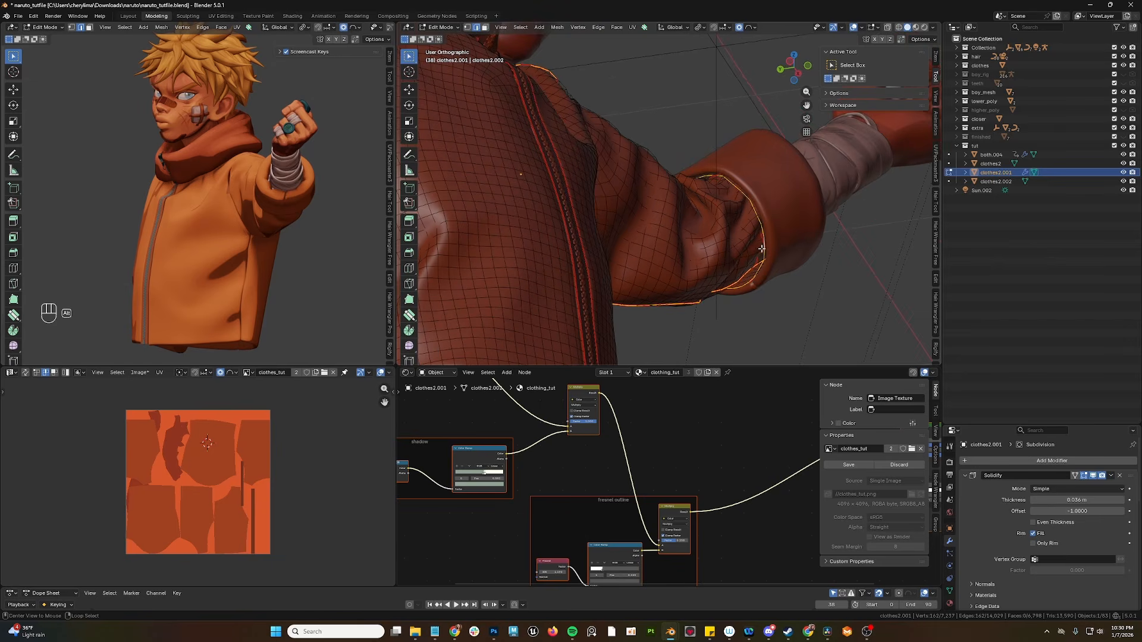
{"action": "key", "text": "ctrl+e"}
{"action": "left_click", "coordinate": [756, 258]}
Step: Switch to face selection and select the linked, seam-bounded faces of the raised arm's cuff
{"action": "key", "text": "ctrl+Tab"}
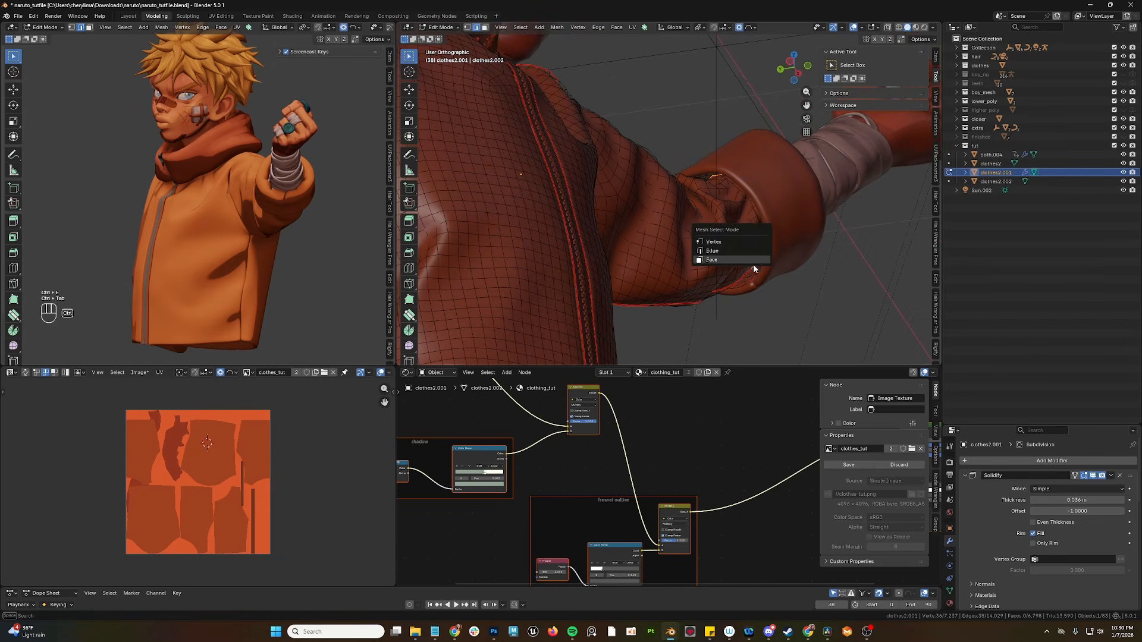
{"action": "left_click", "coordinate": [753, 262]}
{"action": "middle_click_drag", "start_coordinate": [754, 262], "coordinate": [776, 254]}
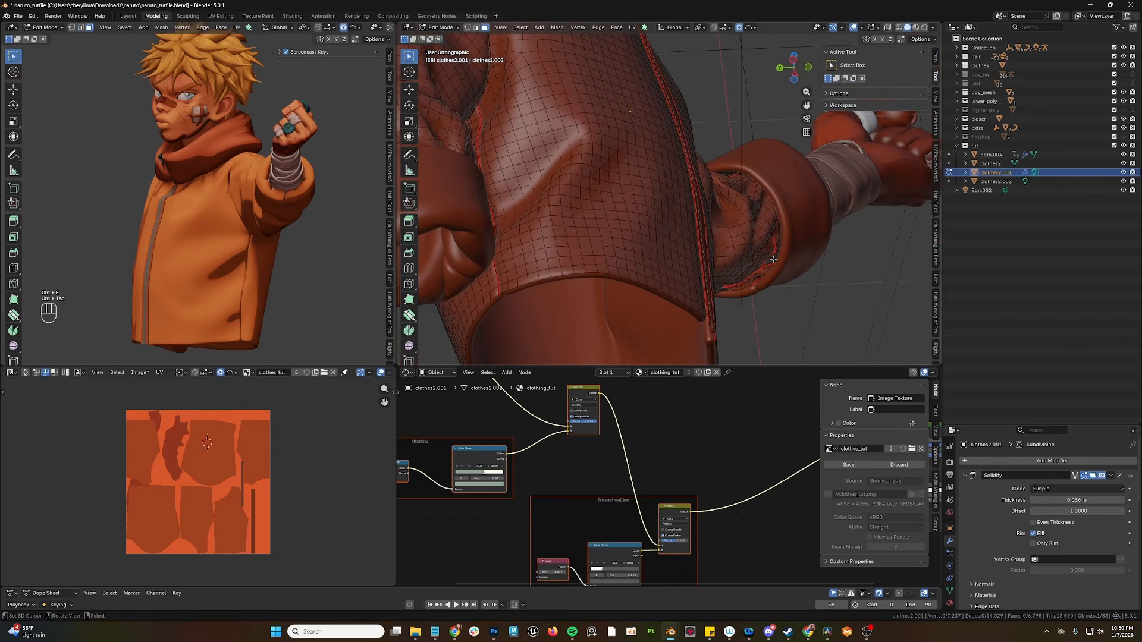
{"action": "key", "text": "l"}
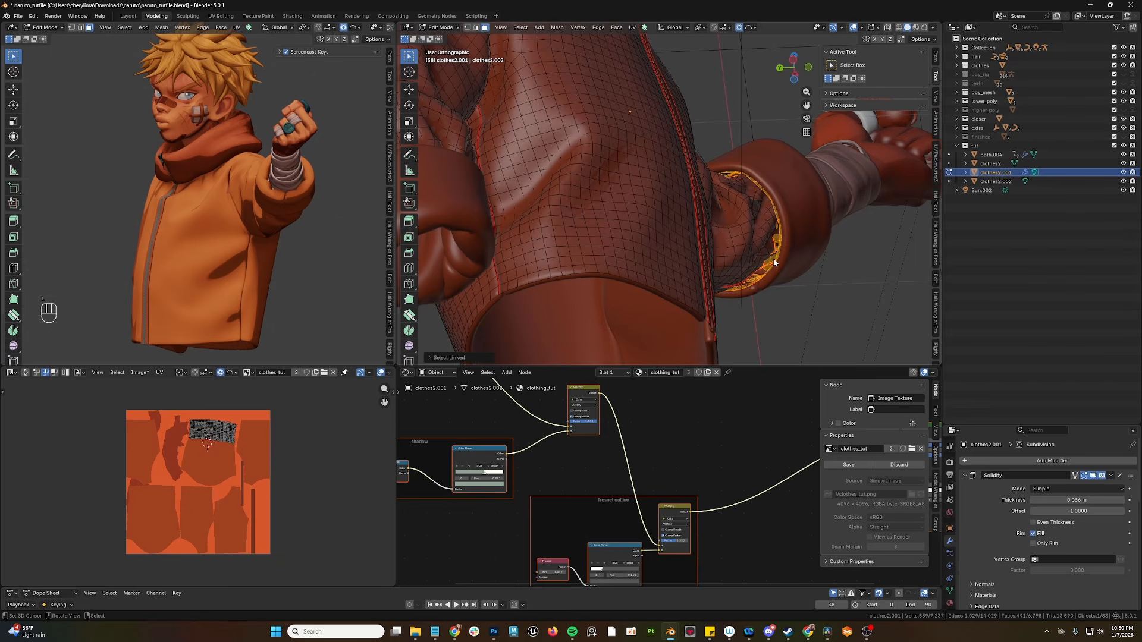
Step: In Texture Paint mode, enable face selection masking and fill the selected cuff with a light salmon color
{"action": "key", "text": "Tab"}
{"action": "left_click", "coordinate": [474, 27]}
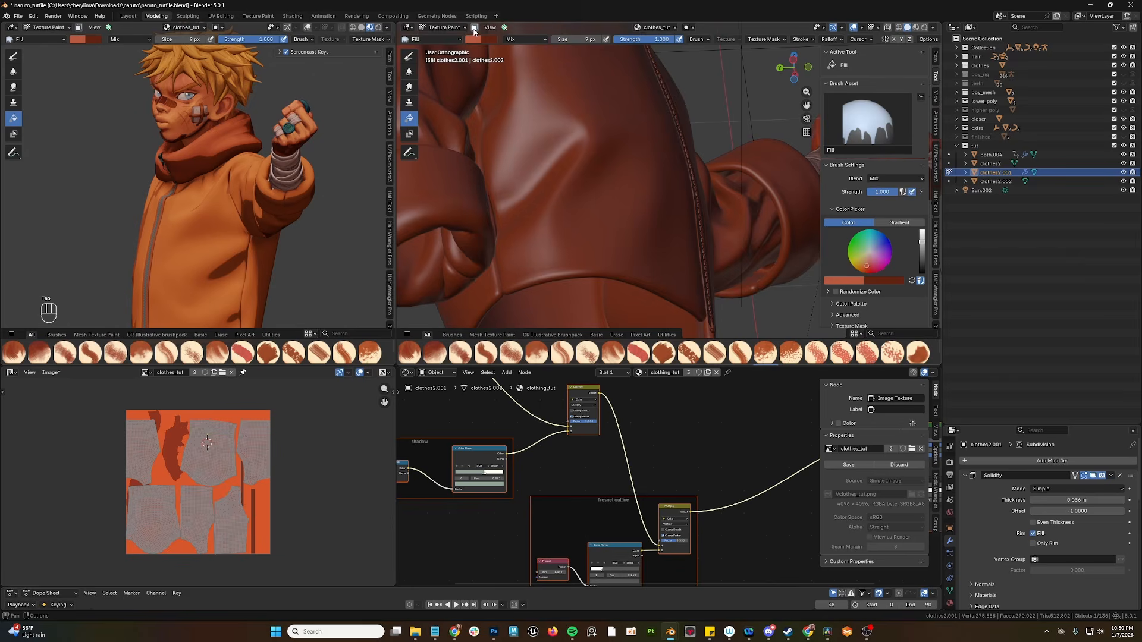
{"action": "left_click", "coordinate": [474, 27]}
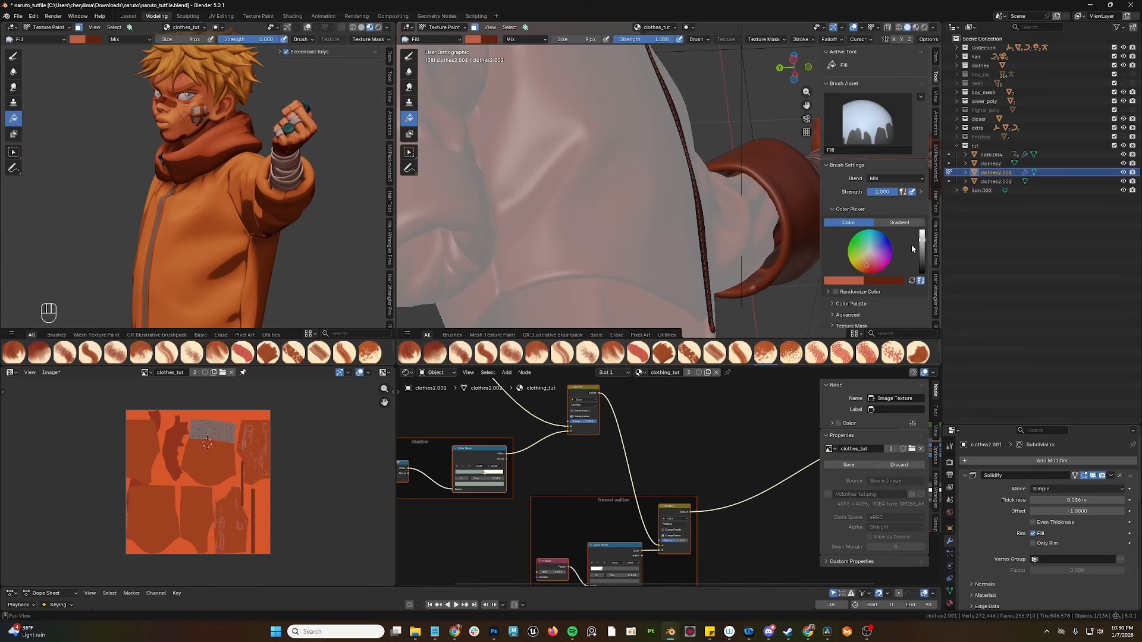
{"action": "left_click", "coordinate": [801, 202]}
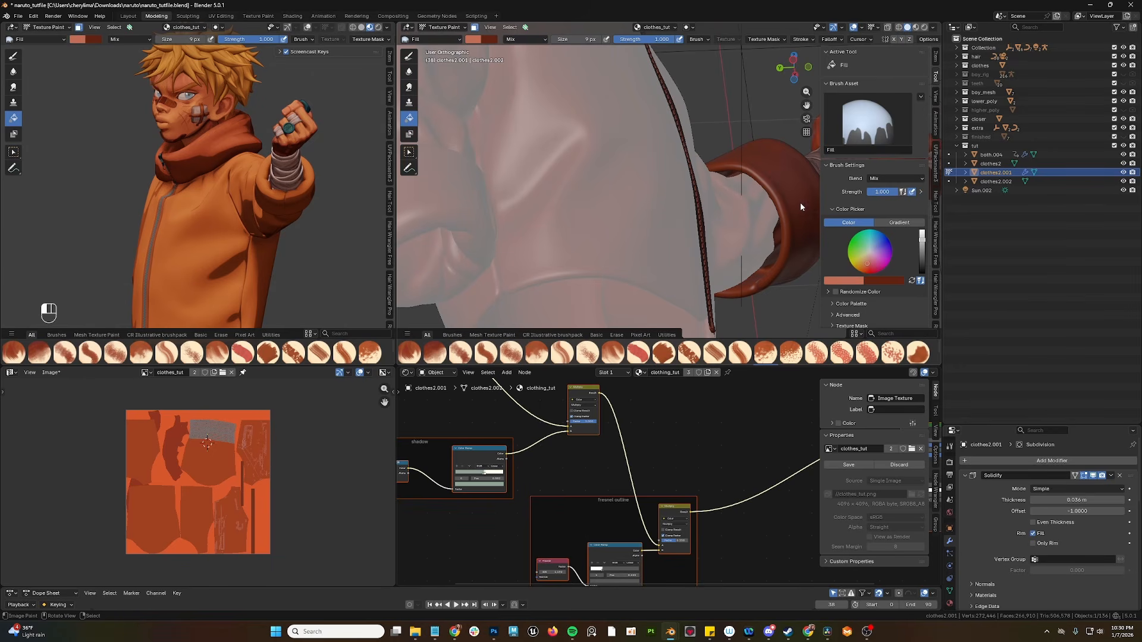
{"action": "scroll", "coordinate": [724, 194], "scroll_direction": "down", "scroll_amount": 3}
{"action": "middle_click_drag", "start_coordinate": [634, 233], "coordinate": [464, 99], "text": "shift"}
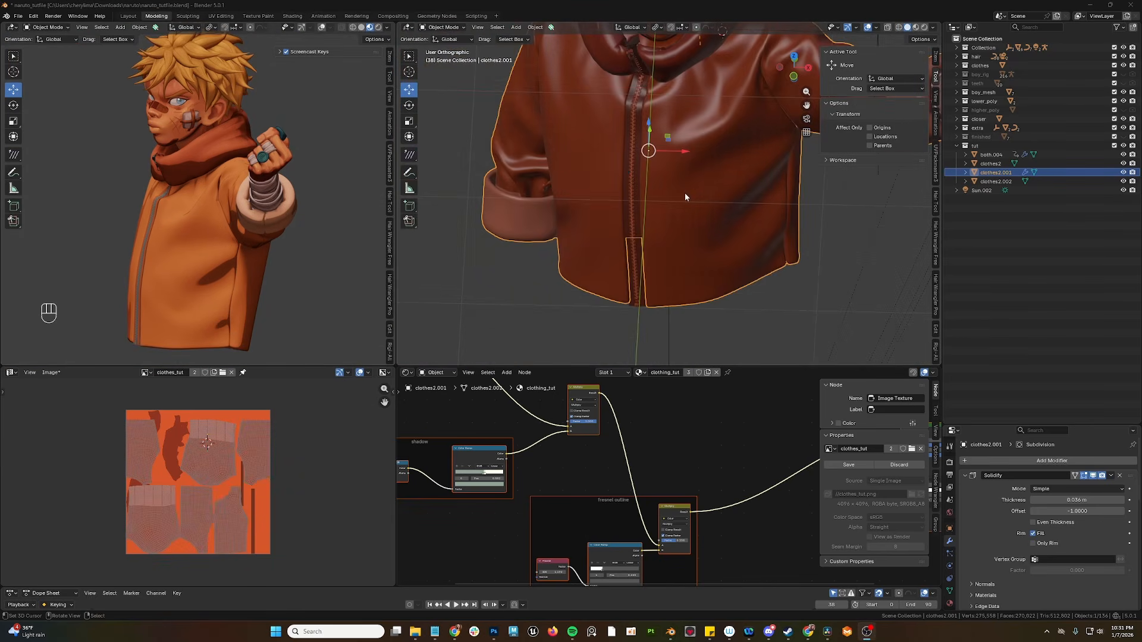
Step: Put the jacket back in Texture Paint mode, enlarge the brush shelf and choose the CR flat marker brush
{"action": "scroll", "coordinate": [667, 159], "scroll_direction": "down", "scroll_amount": 5}
{"action": "middle_click_drag", "start_coordinate": [641, 208], "coordinate": [663, 188]}
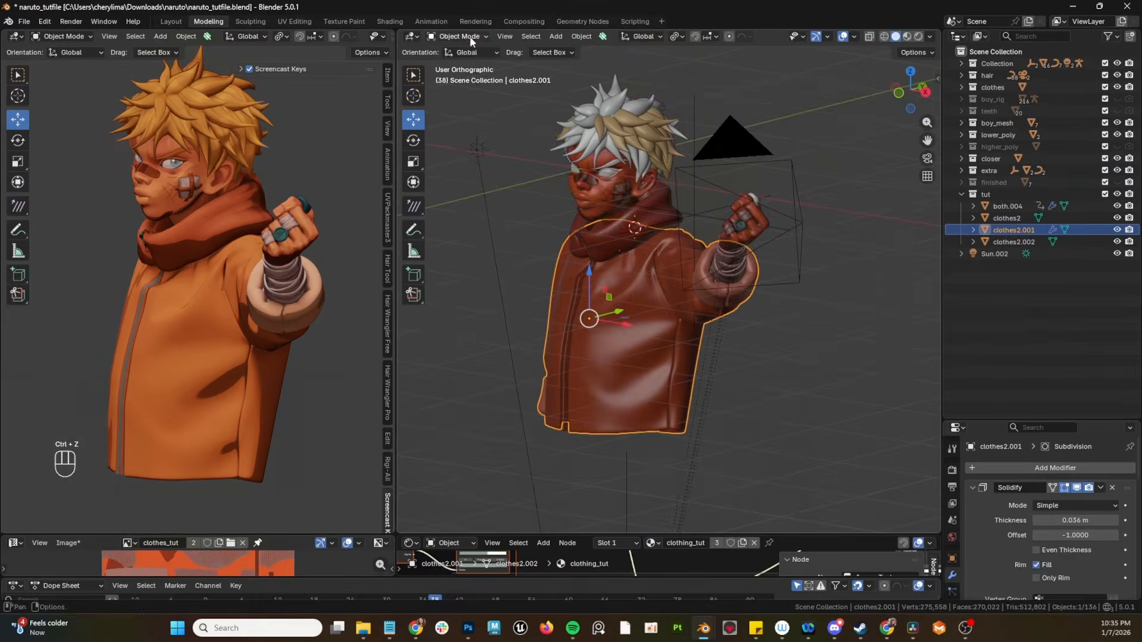
{"action": "left_click", "coordinate": [470, 37]}
{"action": "left_click", "coordinate": [461, 123]}
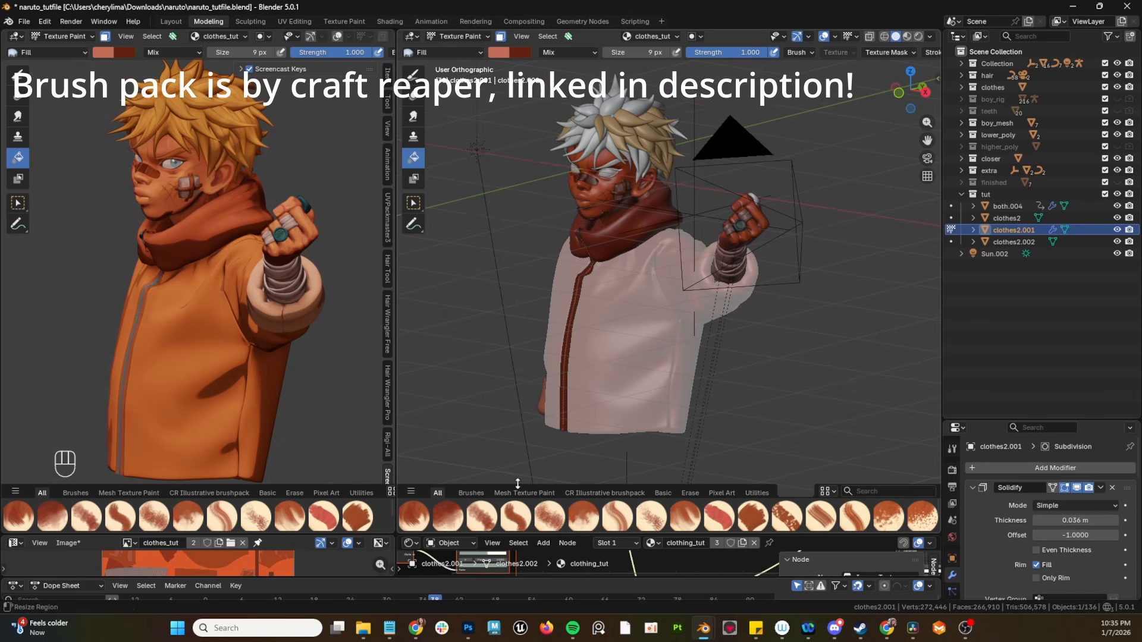
{"action": "left_click_drag", "start_coordinate": [517, 484], "coordinate": [520, 418]}
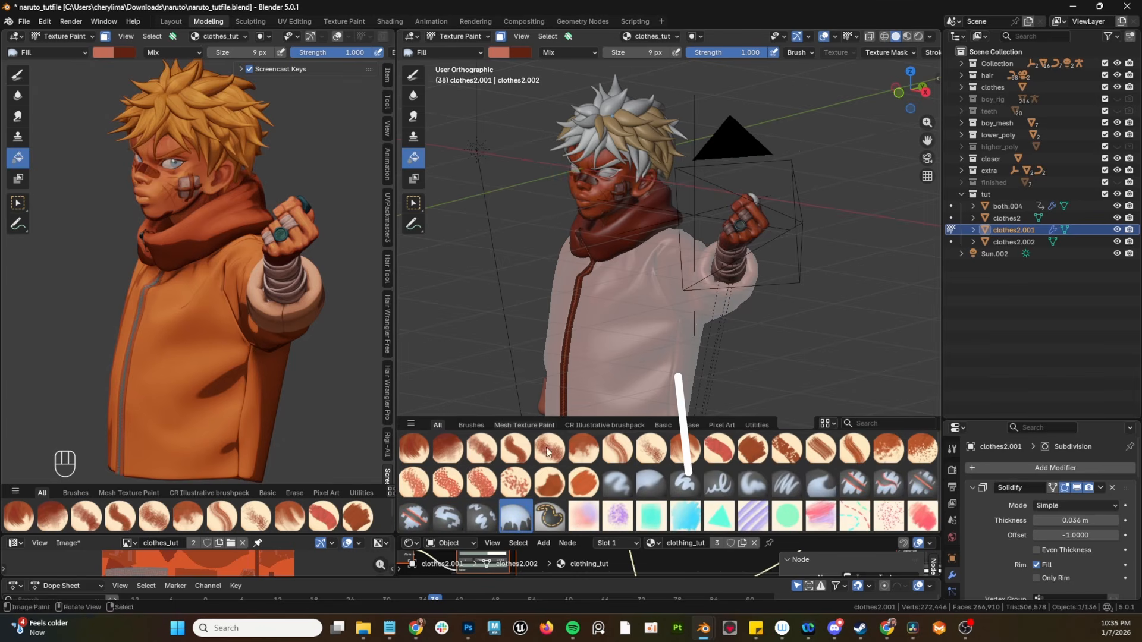
{"action": "left_click", "coordinate": [690, 517]}
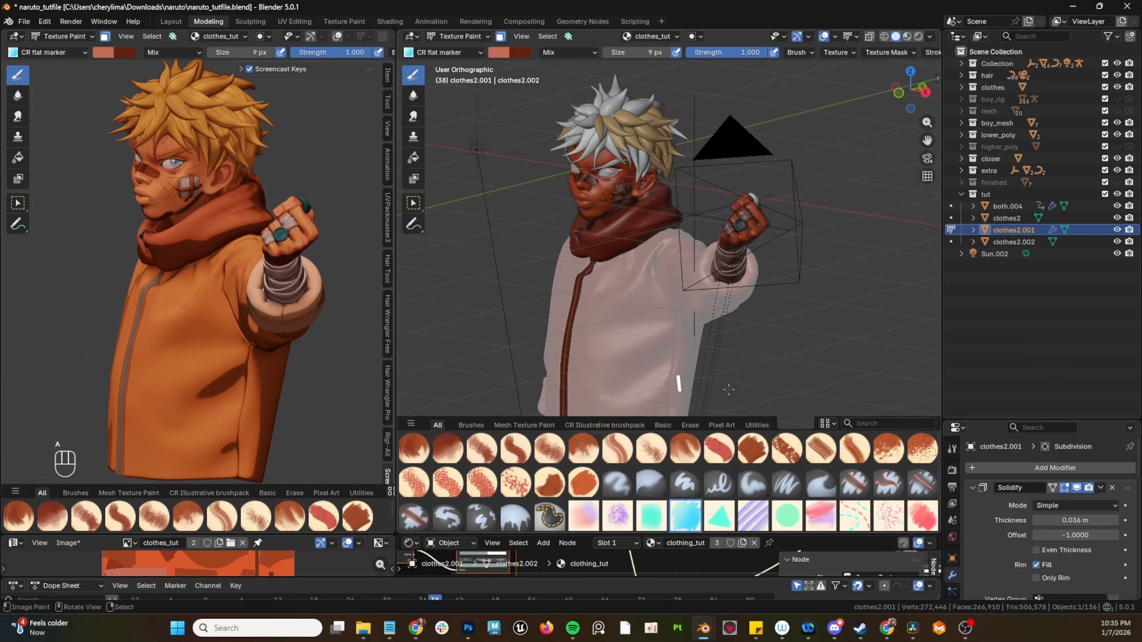
Step: Set the viewport lighting to Flat and enable viewport shadows to preview the jacket's folds
{"action": "left_click", "coordinate": [930, 36]}
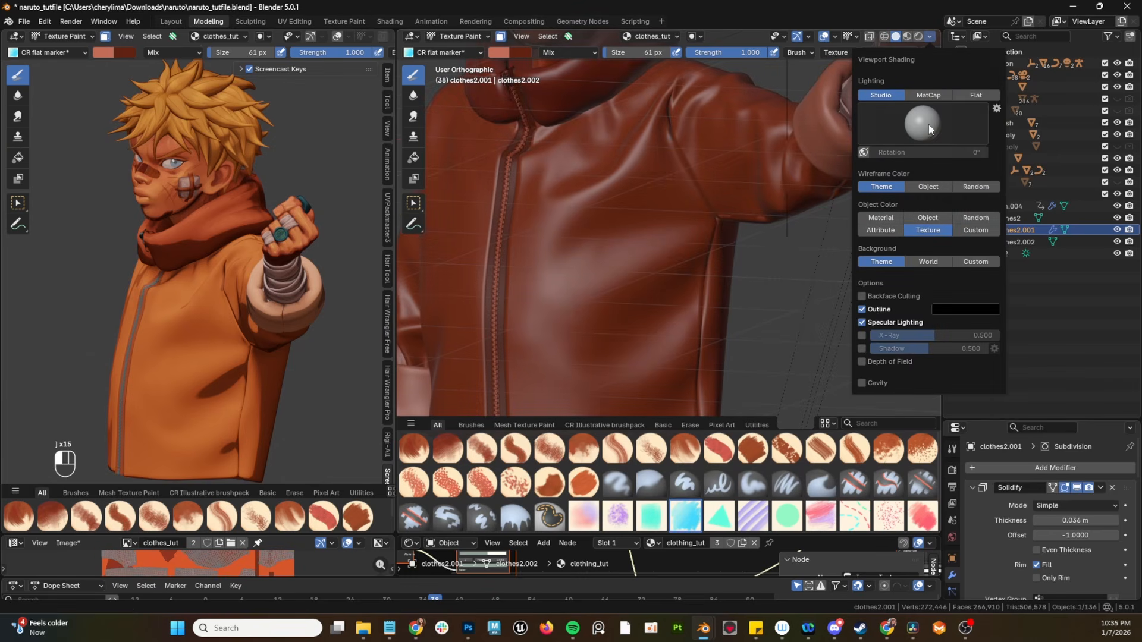
{"action": "left_click", "coordinate": [975, 95]}
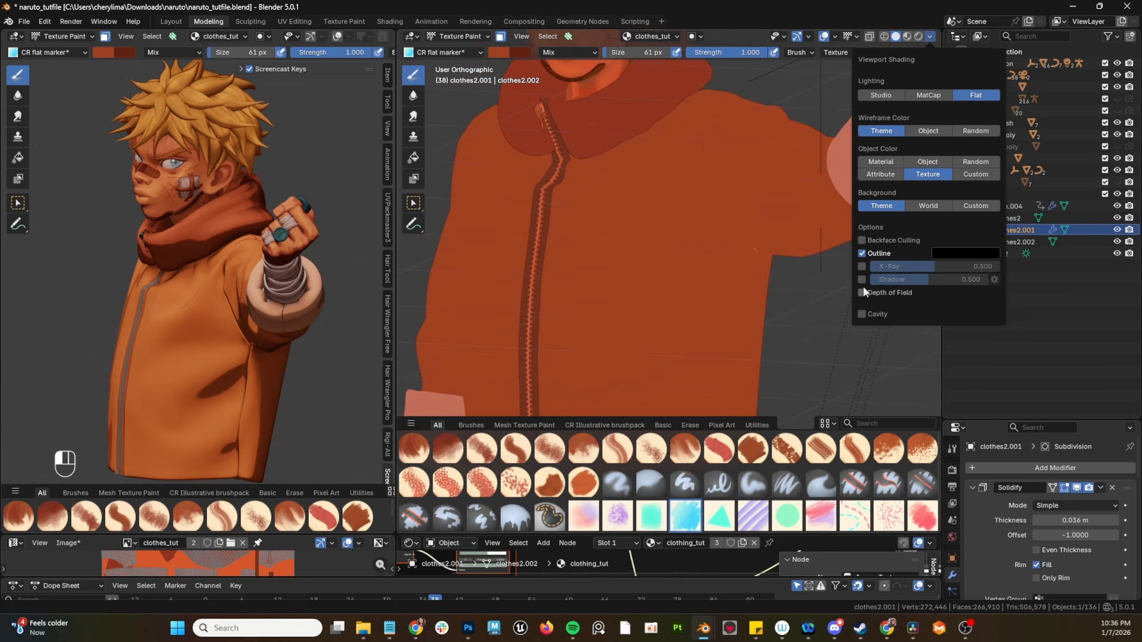
{"action": "left_click", "coordinate": [862, 279]}
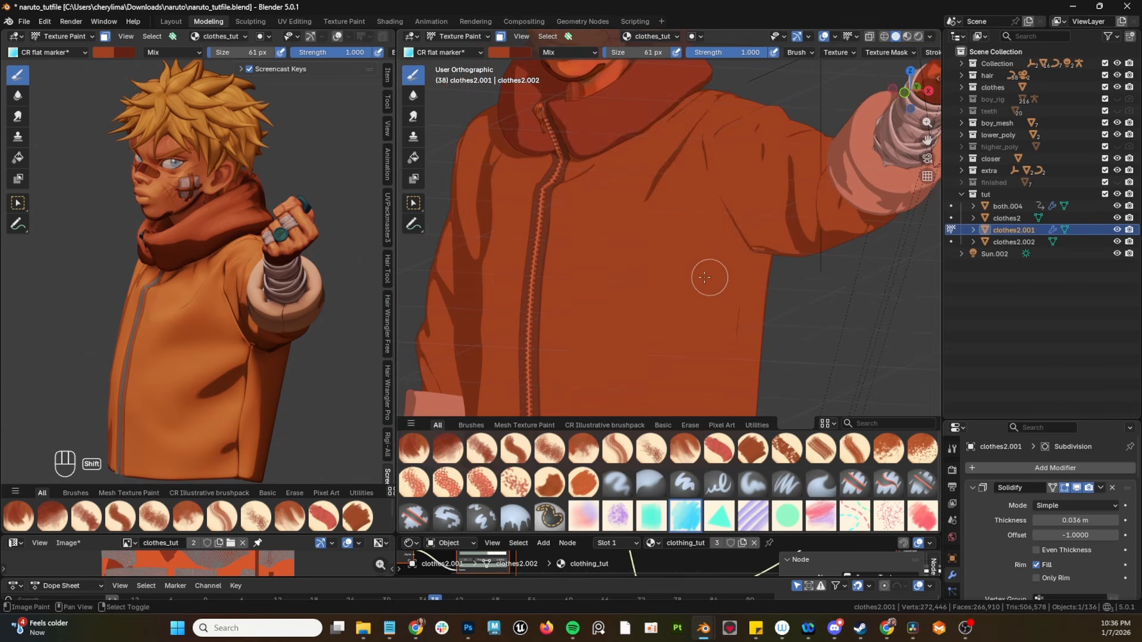
{"action": "mouse_move", "coordinate": [711, 278]}
{"action": "middle_mouse_down"}
{"action": "mouse_move", "coordinate": [695, 287]}
{"action": "mouse_move", "coordinate": [666, 227]}
{"action": "mouse_move", "coordinate": [668, 291]}
{"action": "mouse_move", "coordinate": [675, 220]}
{"action": "mouse_move", "coordinate": [711, 279]}
{"action": "middle_mouse_up"}
{"action": "mouse_move", "coordinate": [710, 280]}
{"action": "middle_mouse_down", "text": "shift"}
{"action": "mouse_move", "coordinate": [721, 293]}
{"action": "mouse_move", "coordinate": [710, 229]}
{"action": "middle_mouse_up", "text": "shift"}
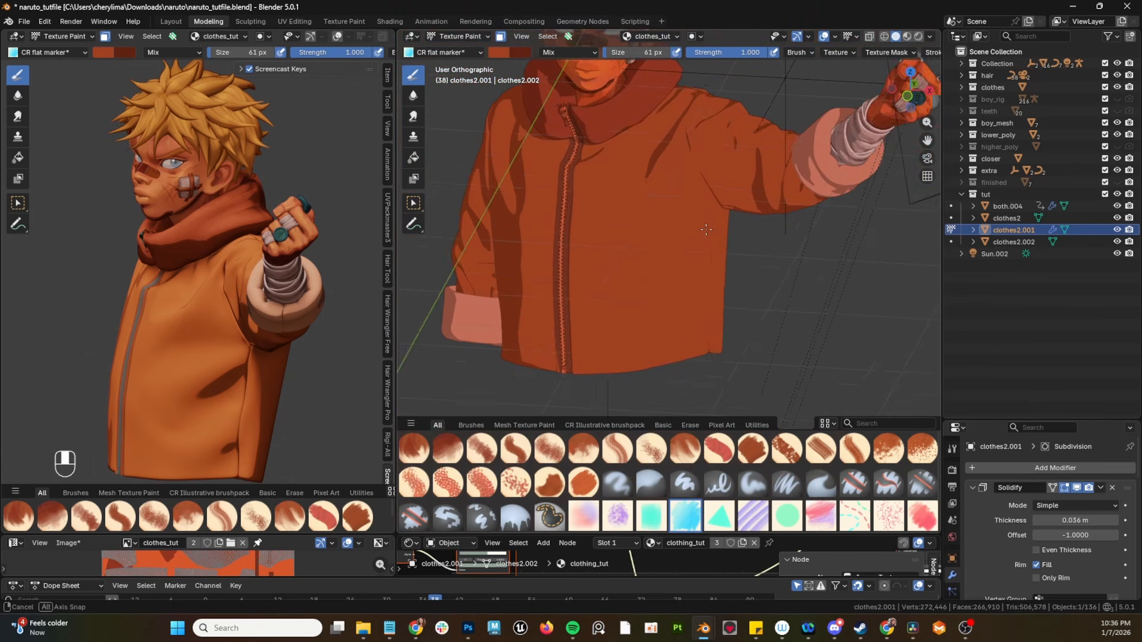
Step: Set the viewport shadow intensity to 0.675 and adjust the shadow direction so folds are cast across the jacket's front
{"action": "left_click", "coordinate": [930, 36]}
{"action": "left_click_drag", "start_coordinate": [955, 281], "coordinate": [965, 280]}
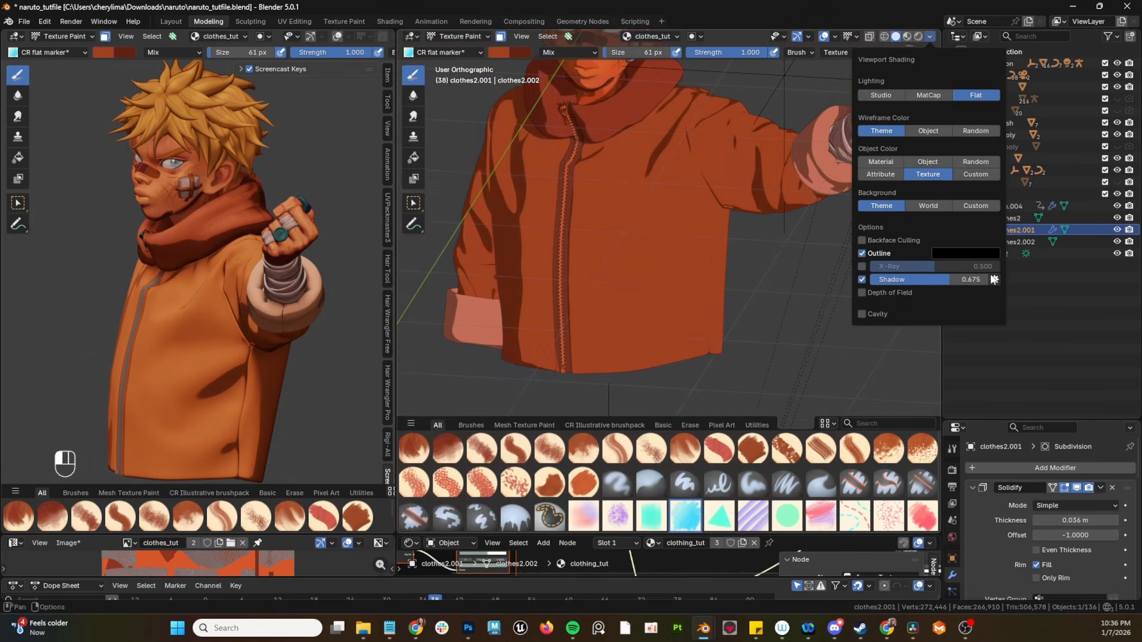
{"action": "left_click", "coordinate": [994, 280]}
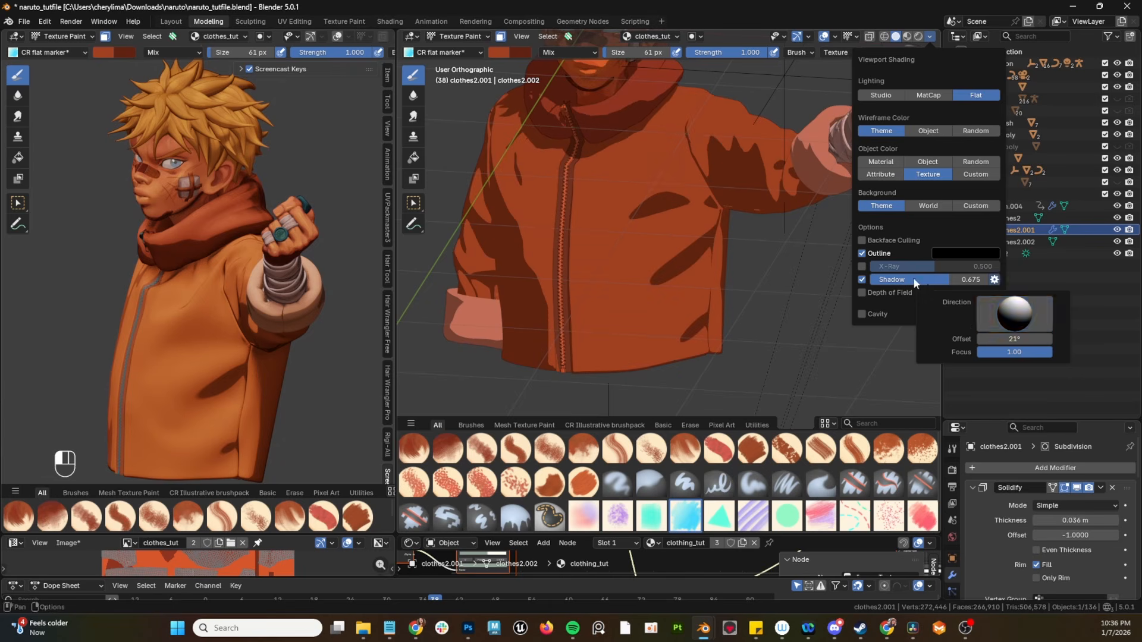
Step: Check the jacket's topology with the wireframe overlay and hide the overlay again
{"action": "left_click", "coordinate": [835, 37]}
{"action": "left_click", "coordinate": [756, 266]}
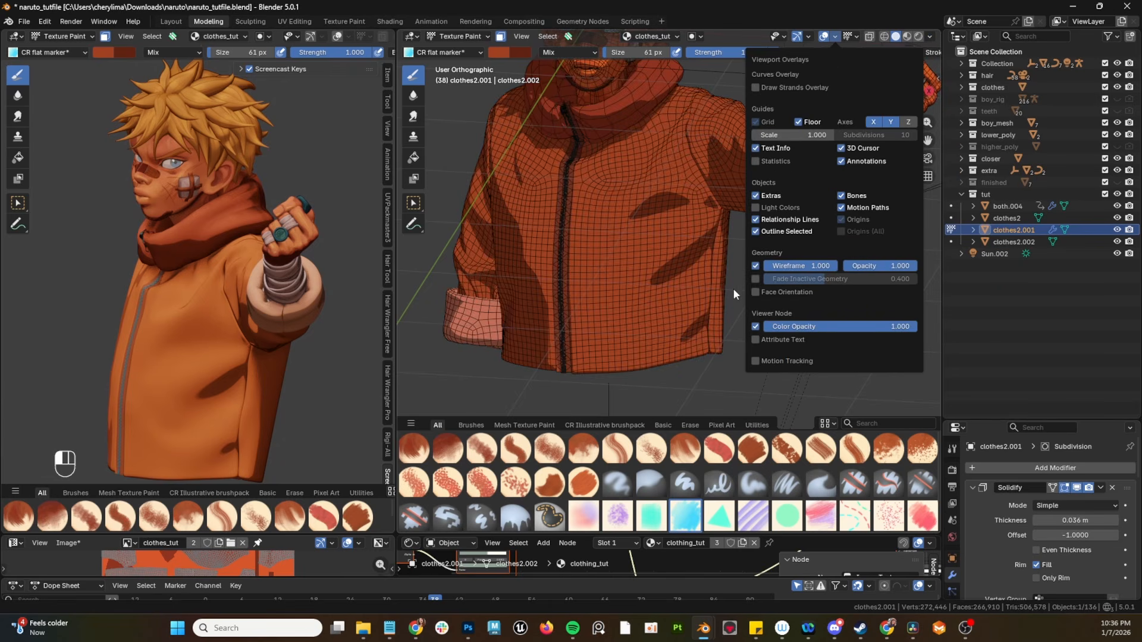
{"action": "left_click", "coordinate": [755, 266]}
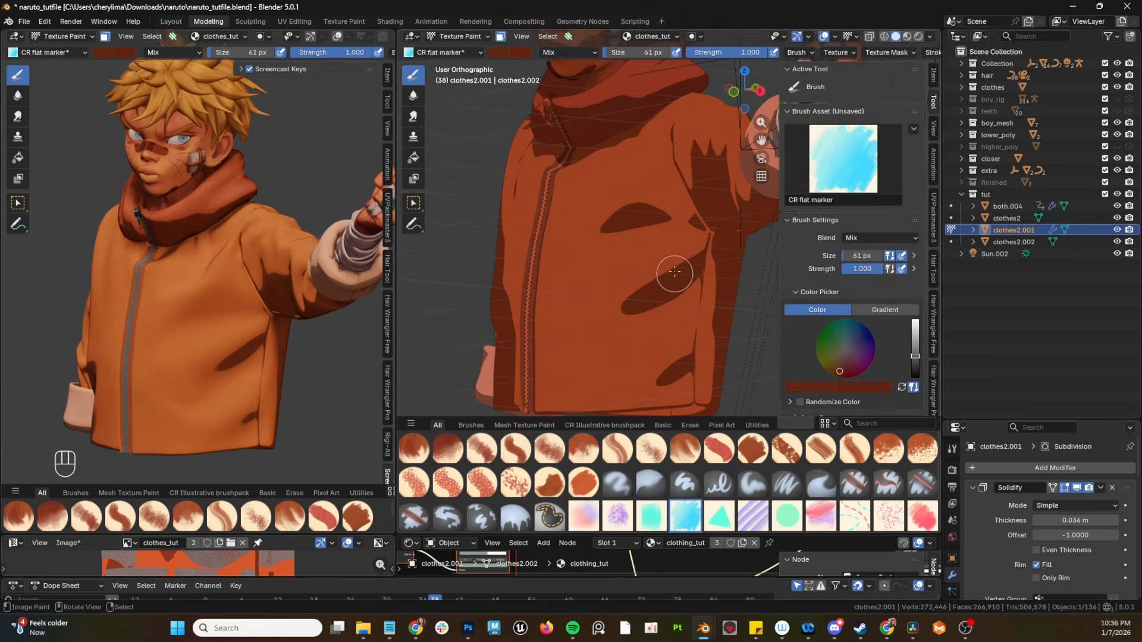
Step: Paint dark brown fold shadows across the jacket's front, along the armhole seam and beside the zipper, reducing the brush to 43 px
{"action": "middle_click_drag", "start_coordinate": [640, 257], "coordinate": [620, 242]}
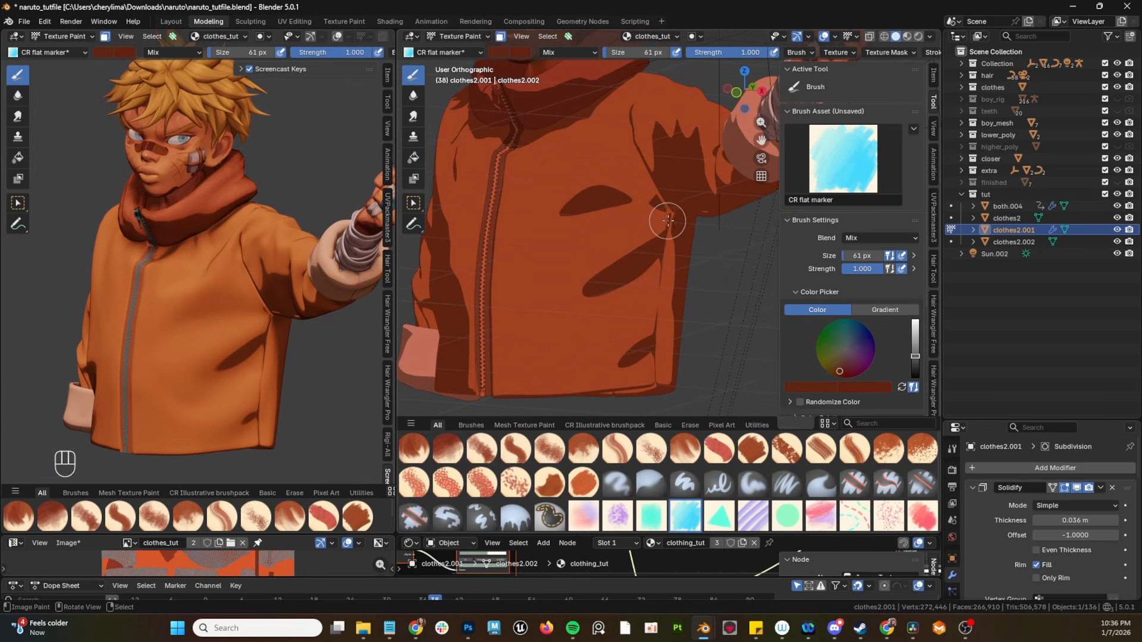
{"action": "left_click_drag", "start_coordinate": [645, 256], "coordinate": [561, 306]}
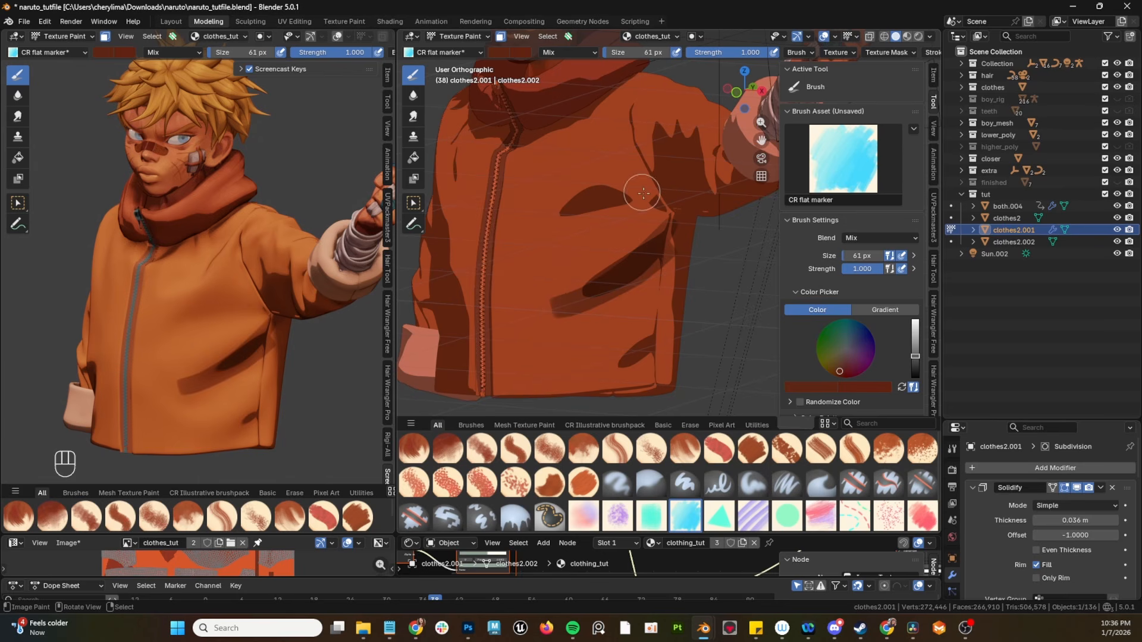
{"action": "mouse_move", "coordinate": [643, 193]}
{"action": "left_mouse_down"}
{"action": "mouse_move", "coordinate": [581, 204]}
{"action": "mouse_move", "coordinate": [648, 190]}
{"action": "mouse_move", "coordinate": [631, 111]}
{"action": "left_mouse_up"}
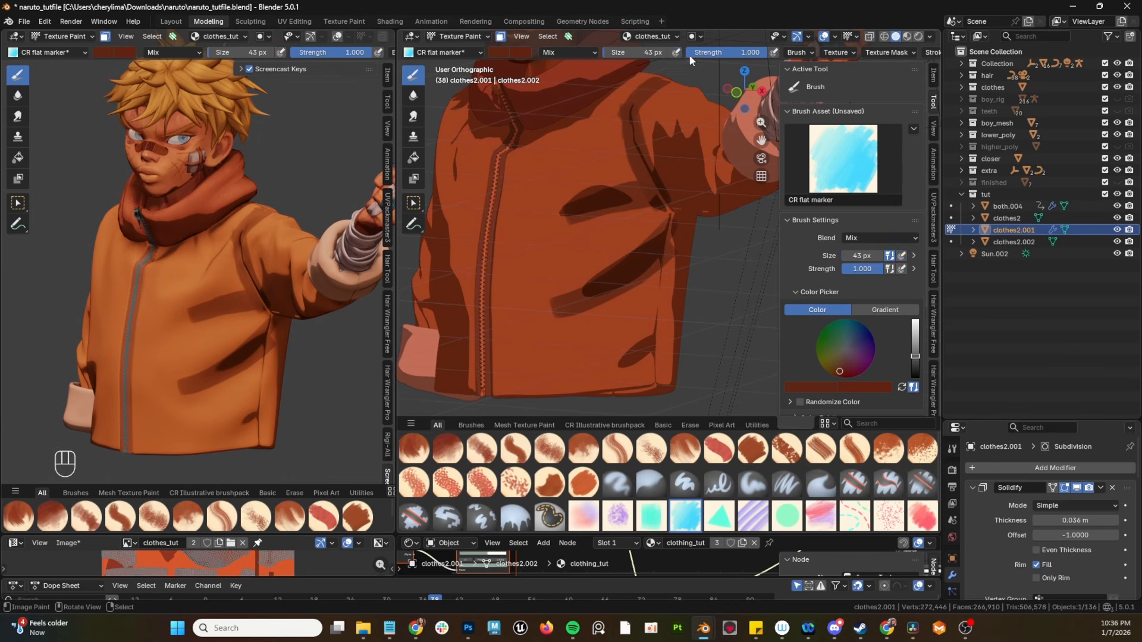
{"action": "left_click_drag", "start_coordinate": [642, 178], "coordinate": [667, 206]}
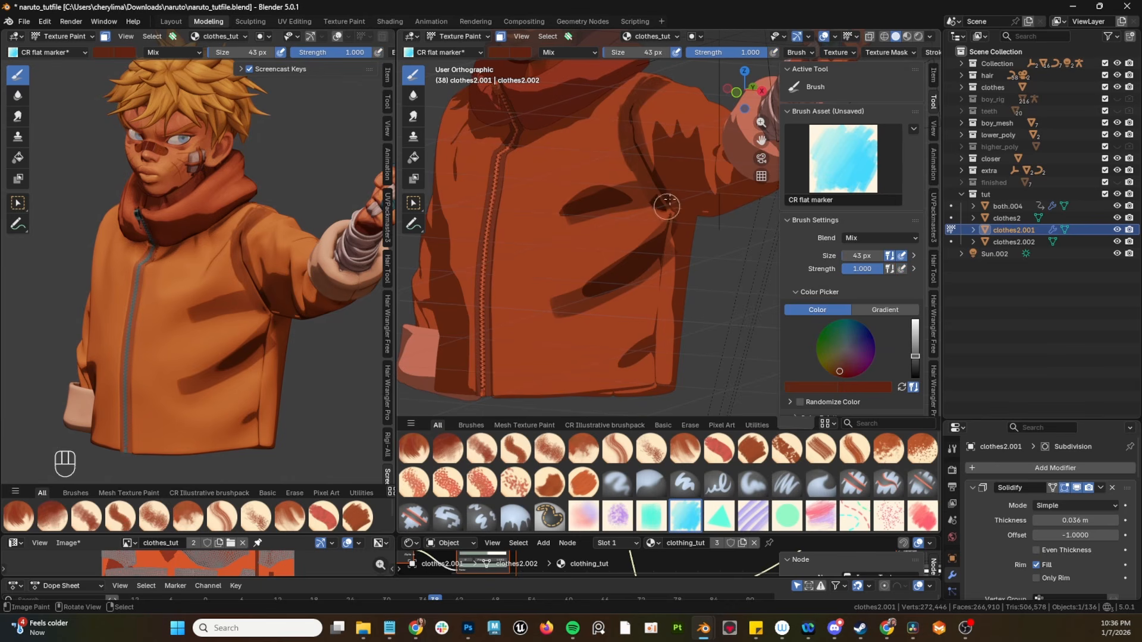
{"action": "mouse_move", "coordinate": [635, 166]}
{"action": "left_mouse_down"}
{"action": "mouse_move", "coordinate": [543, 230]}
{"action": "mouse_move", "coordinate": [654, 240]}
{"action": "mouse_move", "coordinate": [668, 216]}
{"action": "mouse_move", "coordinate": [630, 357]}
{"action": "mouse_move", "coordinate": [601, 372]}
{"action": "mouse_move", "coordinate": [651, 371]}
{"action": "mouse_move", "coordinate": [580, 386]}
{"action": "left_mouse_up"}
{"action": "left_click_drag", "start_coordinate": [515, 130], "coordinate": [486, 389]}
Step: Switch the viewport lighting to Studio and paint dark shadows along the underside of the raised sleeve
{"action": "mouse_move", "coordinate": [494, 369]}
{"action": "middle_mouse_down"}
{"action": "mouse_move", "coordinate": [546, 281]}
{"action": "mouse_move", "coordinate": [668, 182]}
{"action": "mouse_move", "coordinate": [703, 188]}
{"action": "mouse_move", "coordinate": [633, 211]}
{"action": "middle_mouse_up"}
{"action": "left_click", "coordinate": [929, 36]}
{"action": "left_click", "coordinate": [881, 95]}
{"action": "mouse_move", "coordinate": [663, 236]}
{"action": "left_mouse_down"}
{"action": "mouse_move", "coordinate": [583, 288]}
{"action": "mouse_move", "coordinate": [525, 283]}
{"action": "left_mouse_up"}
Step: Return the viewport lighting to Flat and adjust the shadow direction for the raised sleeve
{"action": "left_click", "coordinate": [928, 36]}
{"action": "left_click", "coordinate": [975, 95]}
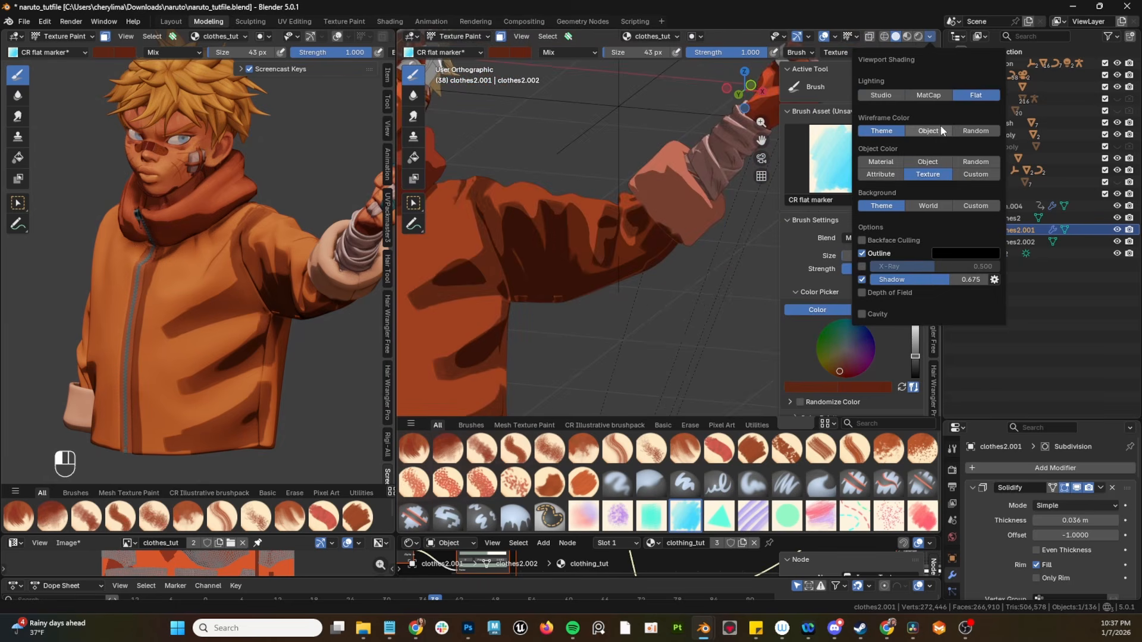
{"action": "left_click", "coordinate": [993, 280]}
{"action": "mouse_move", "coordinate": [1007, 310]}
{"action": "left_mouse_down"}
{"action": "mouse_move", "coordinate": [1002, 329]}
{"action": "mouse_move", "coordinate": [1006, 312]}
{"action": "left_mouse_up"}
Step: Sample the jacket's orange and paint over the edge of the dark shadow near the raised arm's armhole
{"action": "middle_click_drag", "start_coordinate": [541, 243], "coordinate": [525, 273]}
{"action": "key", "text": "shift+x"}
{"action": "left_click_drag", "start_coordinate": [532, 279], "coordinate": [482, 241]}
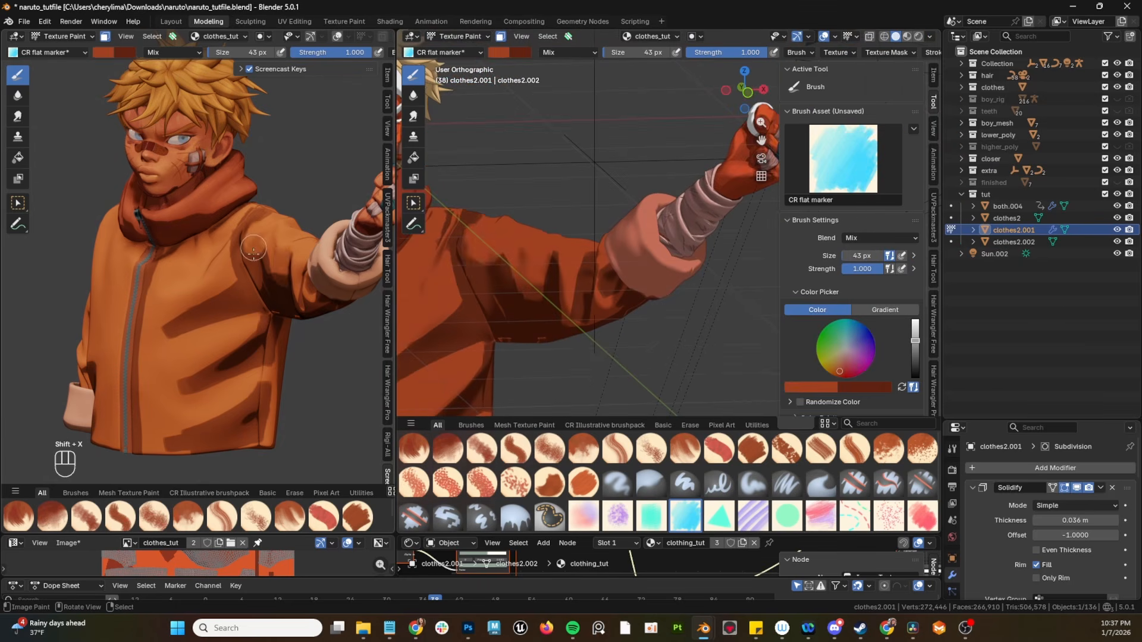
Step: Reduce the brush to 27 px and retouch the shadow beside the raised arm's armhole with a color sampled from the jacket
{"action": "left_click", "coordinate": [253, 254]}
{"action": "middle_click_drag", "start_coordinate": [253, 253], "coordinate": [277, 256]}
{"action": "key", "text": "f"}
{"action": "key", "text": "shift+x"}
{"action": "left_click_drag", "start_coordinate": [264, 250], "coordinate": [265, 279]}
{"action": "middle_click_drag", "start_coordinate": [304, 273], "coordinate": [321, 268]}
Step: Paint shadow strokes below the collar, along the zipper, down the lowered sleeve and across the upper chest
{"action": "left_click_drag", "start_coordinate": [219, 212], "coordinate": [200, 238]}
{"action": "left_click_drag", "start_coordinate": [128, 260], "coordinate": [136, 452]}
{"action": "mouse_move", "coordinate": [47, 262]}
{"action": "left_mouse_down"}
{"action": "mouse_move", "coordinate": [47, 327]}
{"action": "mouse_move", "coordinate": [24, 353]}
{"action": "left_mouse_up"}
{"action": "middle_click_drag", "start_coordinate": [54, 309], "coordinate": [93, 272], "text": "shift"}
{"action": "left_click_drag", "start_coordinate": [60, 360], "coordinate": [89, 330]}
{"action": "middle_click_drag", "start_coordinate": [357, 363], "coordinate": [295, 372]}
{"action": "left_click_drag", "start_coordinate": [277, 191], "coordinate": [196, 267]}
{"action": "key", "text": "shift+x"}
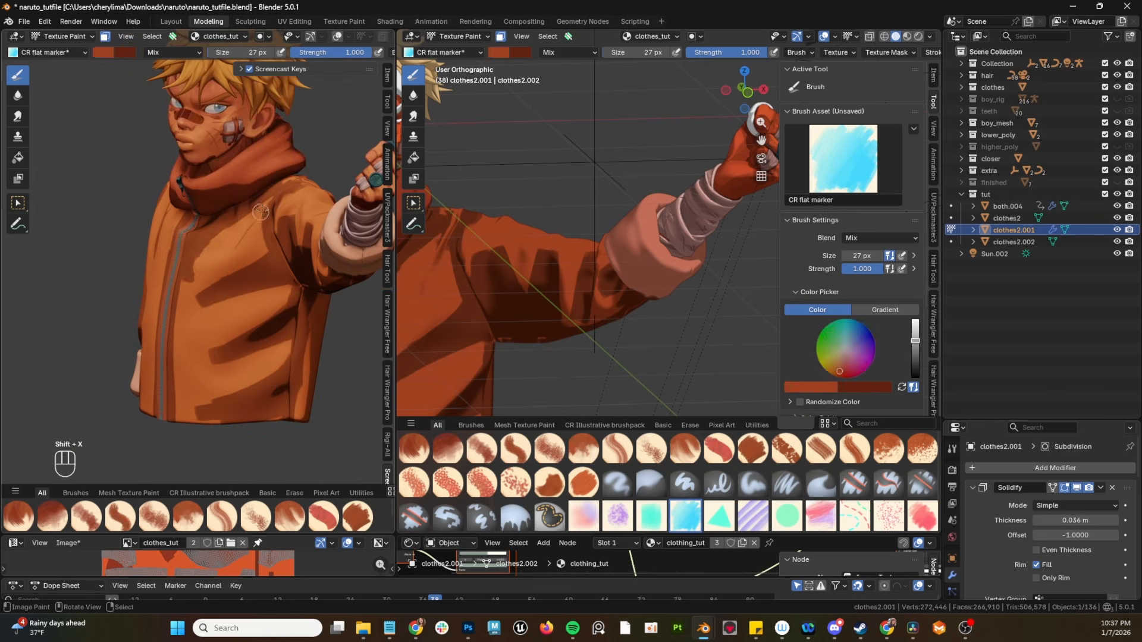
Step: Refine the chest and shoulder folds near the raised arm, alternating orange and dark brown sampled from the jacket
{"action": "left_click_drag", "start_coordinate": [261, 212], "coordinate": [217, 292]}
{"action": "key", "text": "shift+x"}
{"action": "middle_click_drag", "start_coordinate": [250, 268], "coordinate": [267, 262]}
{"action": "key", "text": "shift+x"}
{"action": "middle_click_drag", "start_coordinate": [297, 208], "coordinate": [253, 262]}
{"action": "key", "text": "shift+x"}
{"action": "left_click_drag", "start_coordinate": [244, 268], "coordinate": [266, 234]}
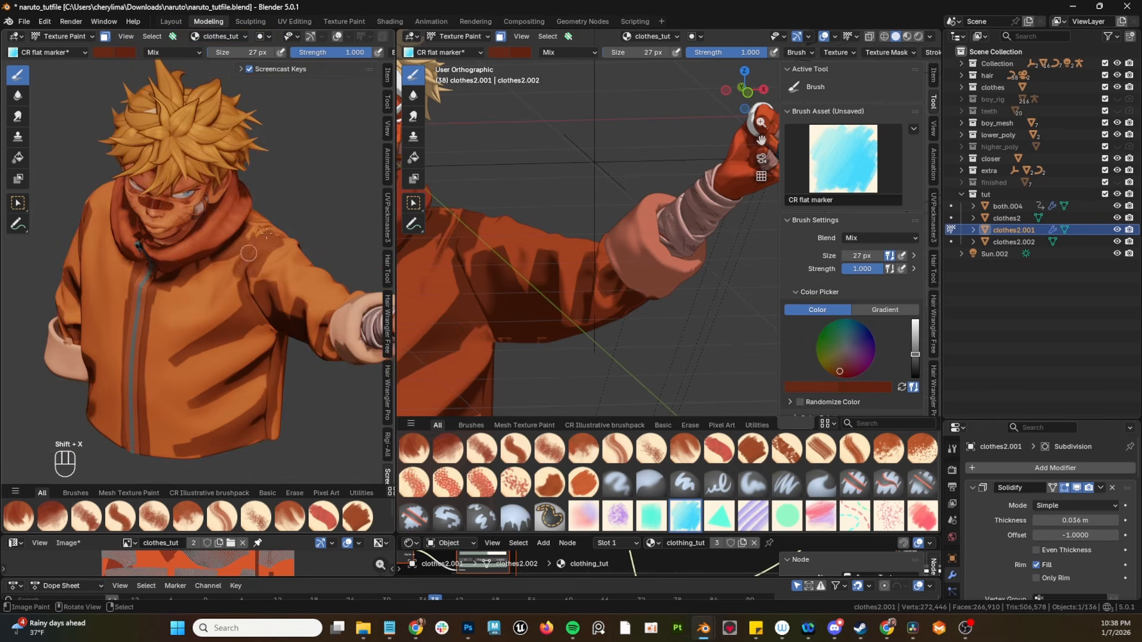
Step: Enlarge the brush to 53 px and cover the back of the jacket with broad dark brown shadow strokes
{"action": "mouse_move", "coordinate": [266, 233]}
{"action": "middle_mouse_down"}
{"action": "mouse_move", "coordinate": [238, 256]}
{"action": "mouse_move", "coordinate": [259, 300]}
{"action": "middle_mouse_up"}
{"action": "key", "text": "bracketright"}
{"action": "key", "text": "bracketright"}
{"action": "key", "text": "bracketright"}
{"action": "key", "text": "bracketright"}
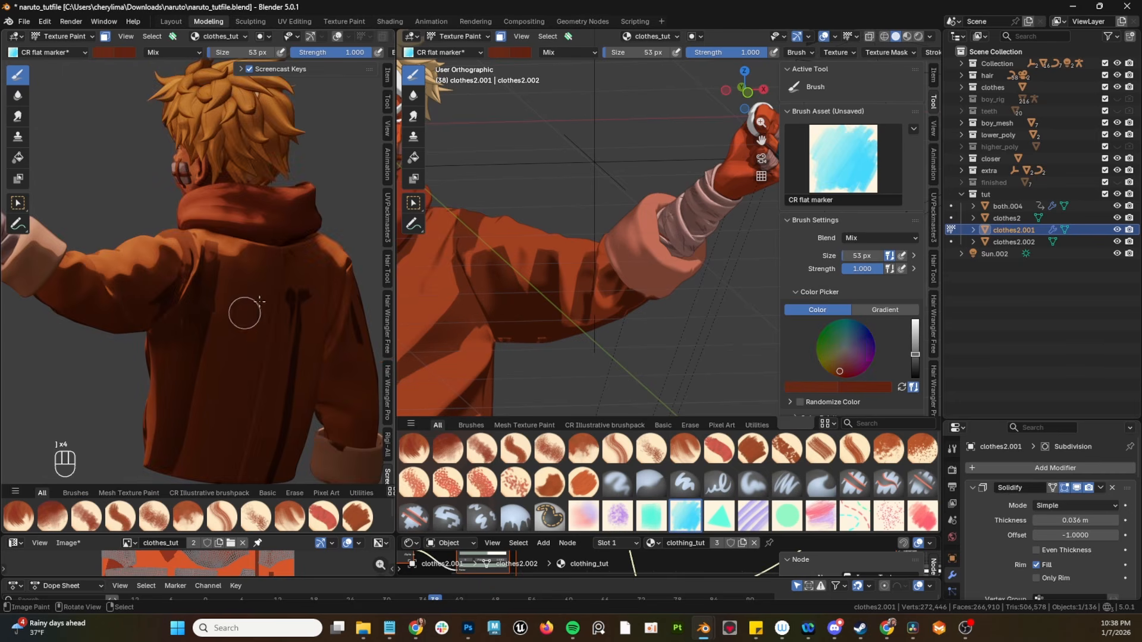
{"action": "middle_click_drag", "start_coordinate": [300, 262], "coordinate": [258, 267]}
{"action": "left_click_drag", "start_coordinate": [256, 279], "coordinate": [222, 451]}
{"action": "left_click_drag", "start_coordinate": [190, 249], "coordinate": [181, 476]}
{"action": "left_click_drag", "start_coordinate": [292, 268], "coordinate": [296, 380]}
{"action": "left_click_drag", "start_coordinate": [324, 286], "coordinate": [342, 452]}
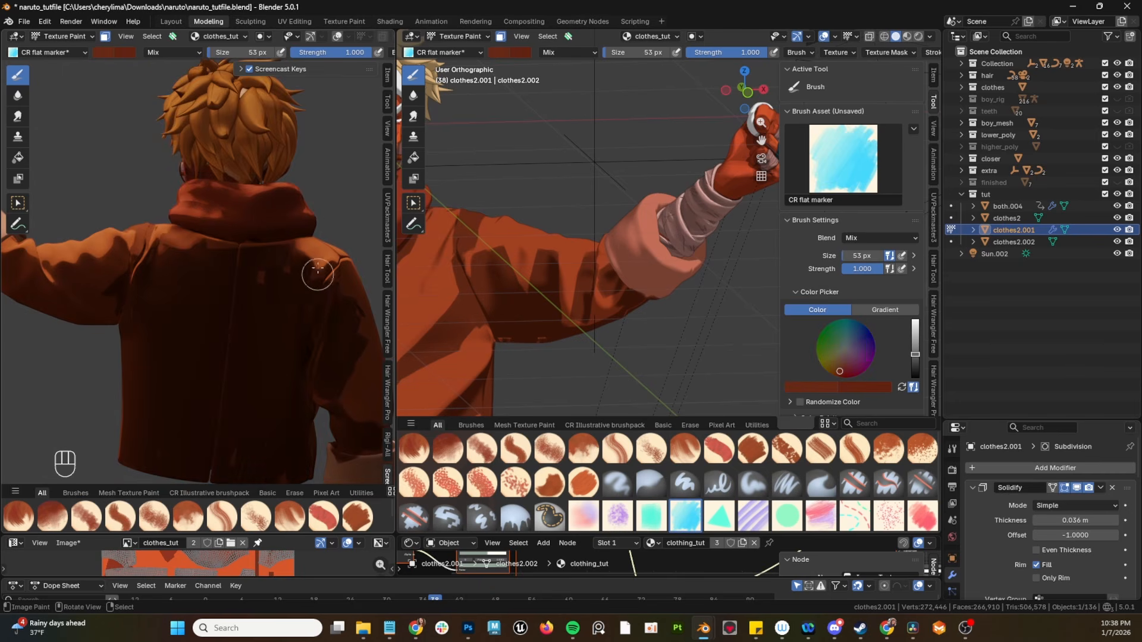
Step: Sample a lighter reddish brown and paint lit strips across the upper back and down beside the lowered arm
{"action": "key", "text": "shift+x"}
{"action": "left_click_drag", "start_coordinate": [315, 264], "coordinate": [290, 368]}
{"action": "left_click_drag", "start_coordinate": [164, 244], "coordinate": [200, 257]}
{"action": "key", "text": "shift+x"}
{"action": "mouse_move", "coordinate": [202, 256]}
{"action": "middle_mouse_down"}
{"action": "mouse_move", "coordinate": [235, 327]}
{"action": "mouse_move", "coordinate": [208, 268]}
{"action": "middle_mouse_up"}
{"action": "scroll", "coordinate": [357, 36], "scroll_direction": "down", "scroll_amount": 3}
{"action": "left_click", "coordinate": [384, 37]}
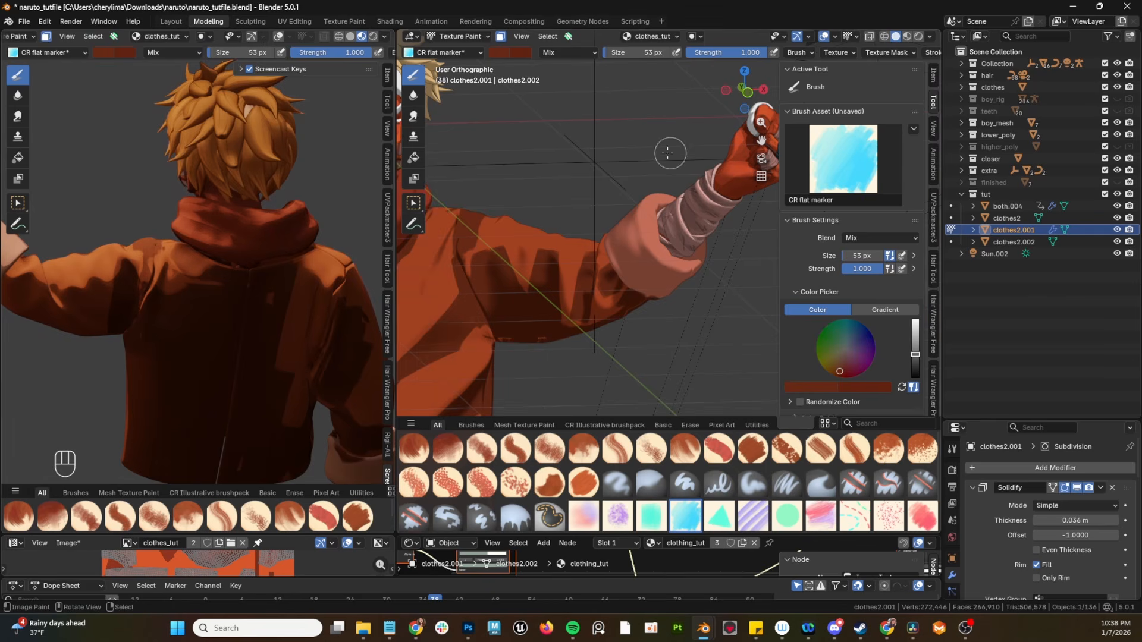
Step: Paint dark shadow along the back of the raised sleeve and undo the last stroke
{"action": "middle_click_drag", "start_coordinate": [668, 153], "coordinate": [587, 318]}
{"action": "left_click_drag", "start_coordinate": [586, 319], "coordinate": [487, 255]}
{"action": "middle_click_drag", "start_coordinate": [487, 254], "coordinate": [535, 303]}
{"action": "key", "text": "shift+x"}
{"action": "key", "text": "shift+x"}
{"action": "key", "text": "ctrl+z"}
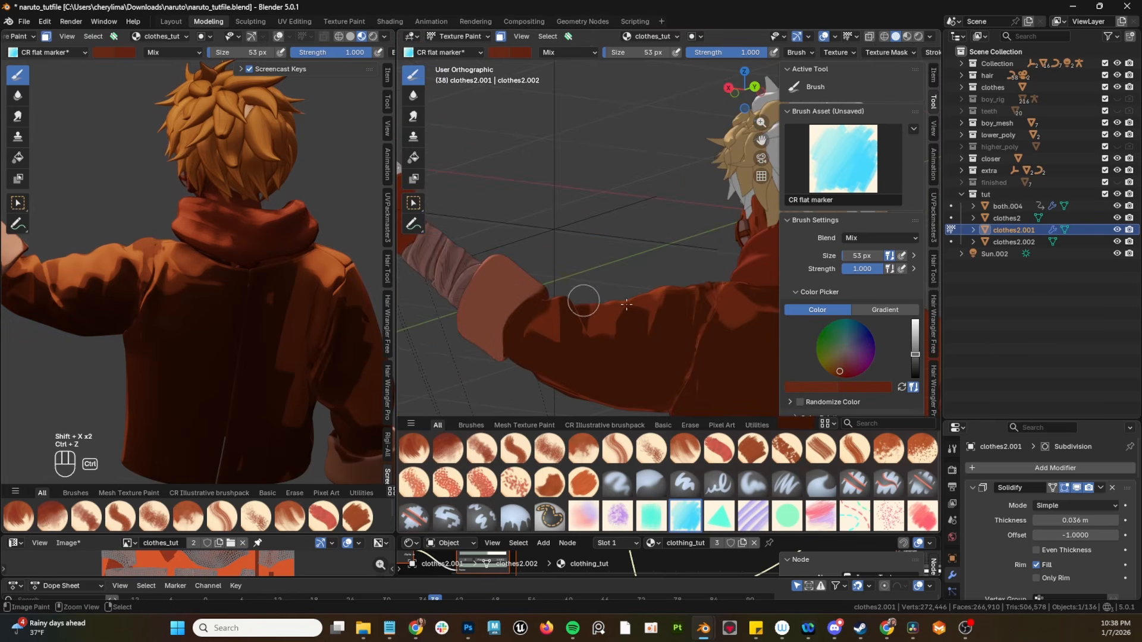
Step: Reduce the brush to 26 px and shape the folds on the raised sleeve's front with sampled orange and dark brown
{"action": "mouse_move", "coordinate": [627, 305]}
{"action": "middle_mouse_down"}
{"action": "mouse_move", "coordinate": [466, 205]}
{"action": "mouse_move", "coordinate": [499, 198]}
{"action": "middle_mouse_up"}
{"action": "key", "text": "bracketleft"}
{"action": "key", "text": "bracketleft"}
{"action": "key", "text": "bracketleft"}
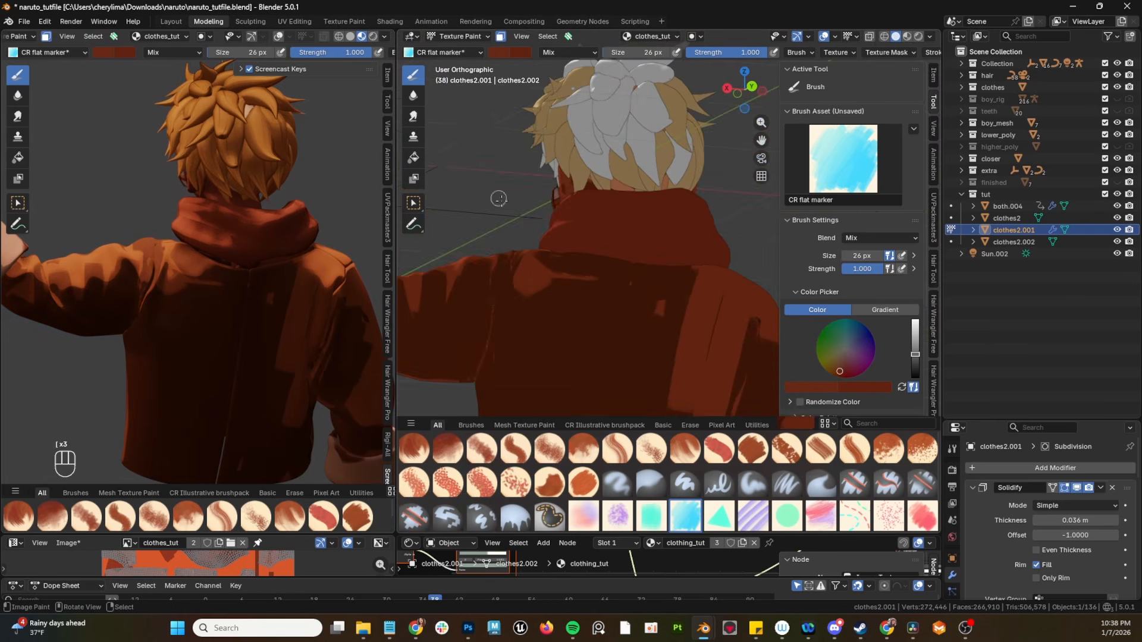
{"action": "middle_click_drag", "start_coordinate": [493, 320], "coordinate": [717, 321]}
{"action": "key", "text": "shift+x"}
{"action": "left_click_drag", "start_coordinate": [669, 280], "coordinate": [648, 238]}
{"action": "middle_click_drag", "start_coordinate": [702, 318], "coordinate": [632, 295], "text": "shift"}
{"action": "key", "text": "shift+x"}
{"action": "left_click_drag", "start_coordinate": [627, 288], "coordinate": [619, 238]}
{"action": "key", "text": "shift+x"}
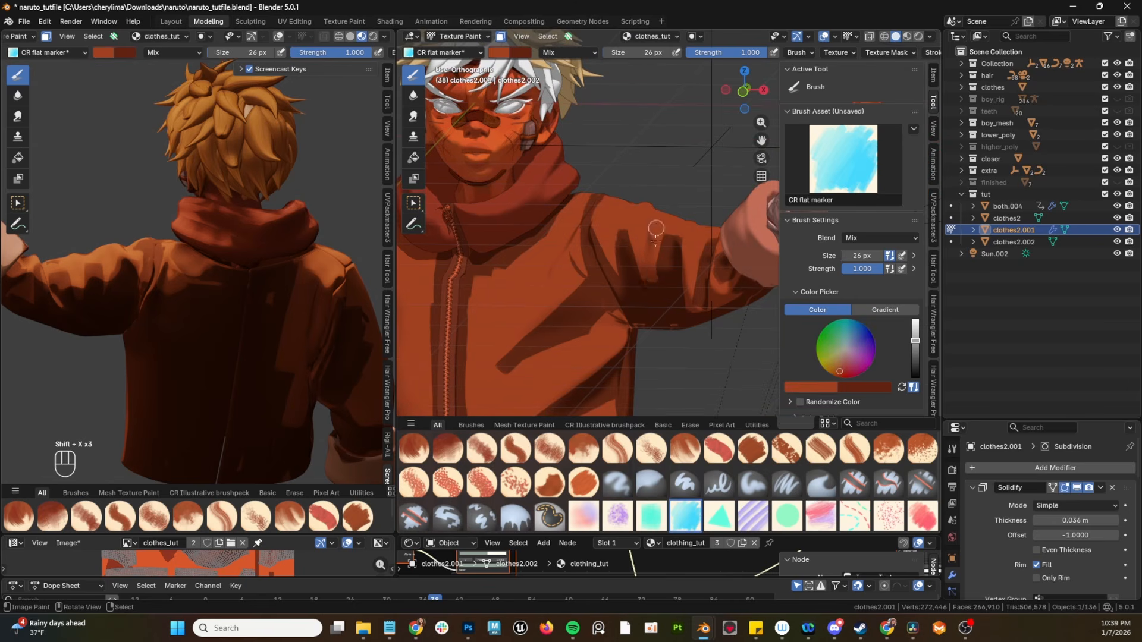
Step: Switch the viewport lighting to Studio and paint fold shadows across the upper chest between the raised arm's shoulder and the zipper
{"action": "middle_click_drag", "start_coordinate": [655, 241], "coordinate": [622, 321], "text": "shift"}
{"action": "middle_click_drag", "start_coordinate": [261, 263], "coordinate": [497, 262]}
{"action": "middle_click_drag", "start_coordinate": [586, 392], "coordinate": [619, 264], "text": "shift"}
{"action": "key", "text": "shift+x"}
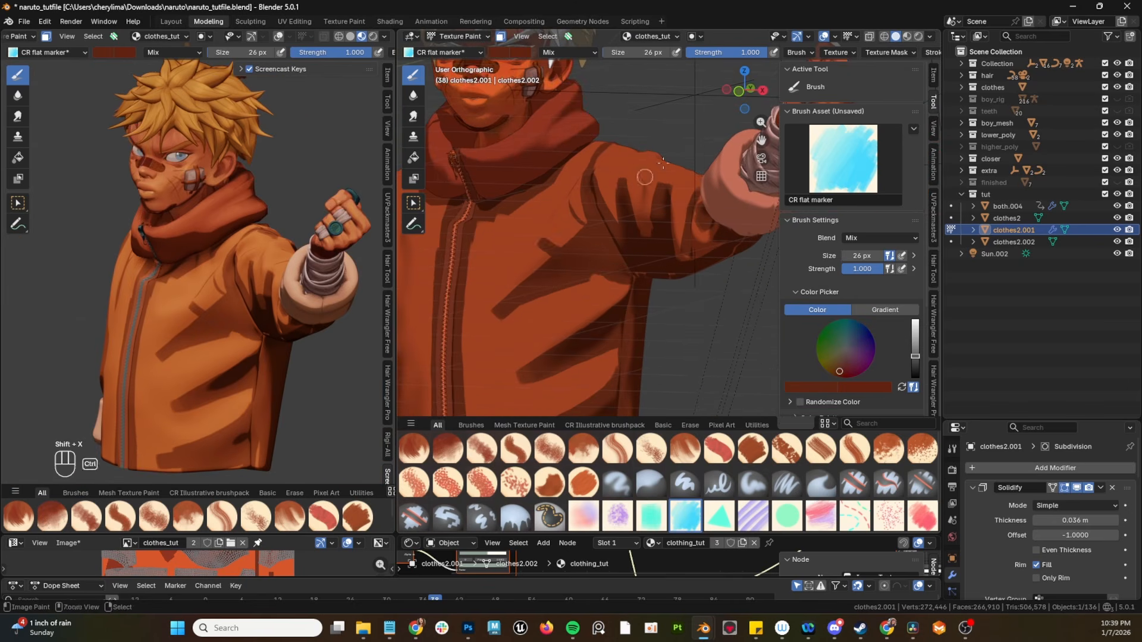
{"action": "left_click", "coordinate": [929, 36]}
{"action": "left_click", "coordinate": [880, 65]}
{"action": "left_click_drag", "start_coordinate": [586, 155], "coordinate": [521, 238]}
{"action": "left_click_drag", "start_coordinate": [562, 182], "coordinate": [500, 249]}
{"action": "key", "text": "shift+x"}
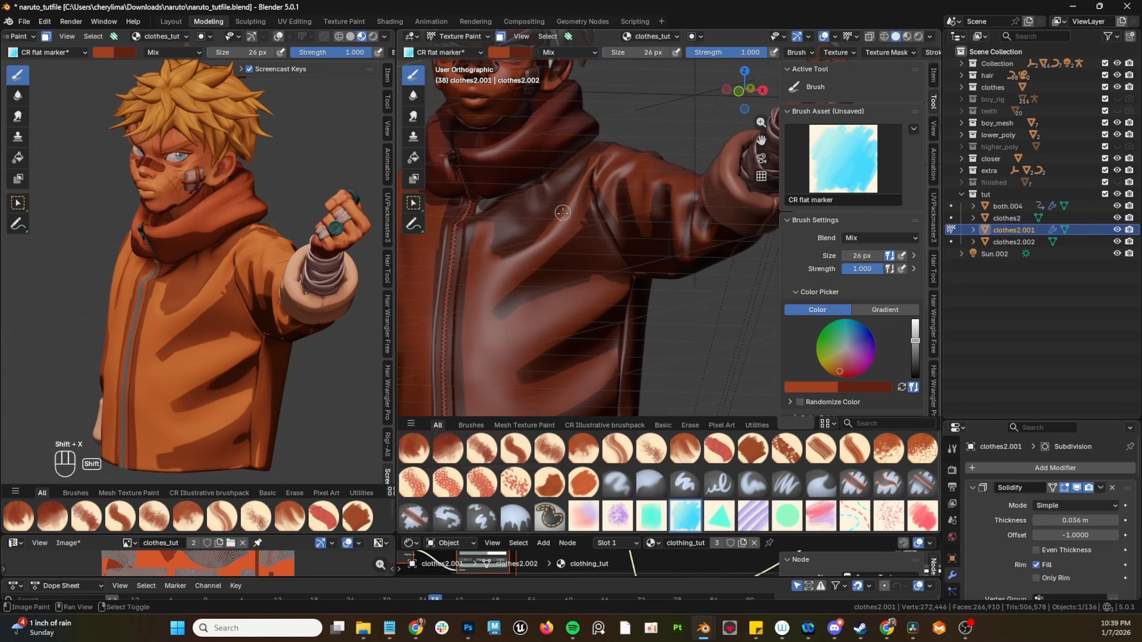
Step: Undo the last stroke, then rework the lower front fold and the strip beside the zipper with sampled jacket colors
{"action": "middle_click_drag", "start_coordinate": [562, 212], "coordinate": [537, 228], "text": "shift"}
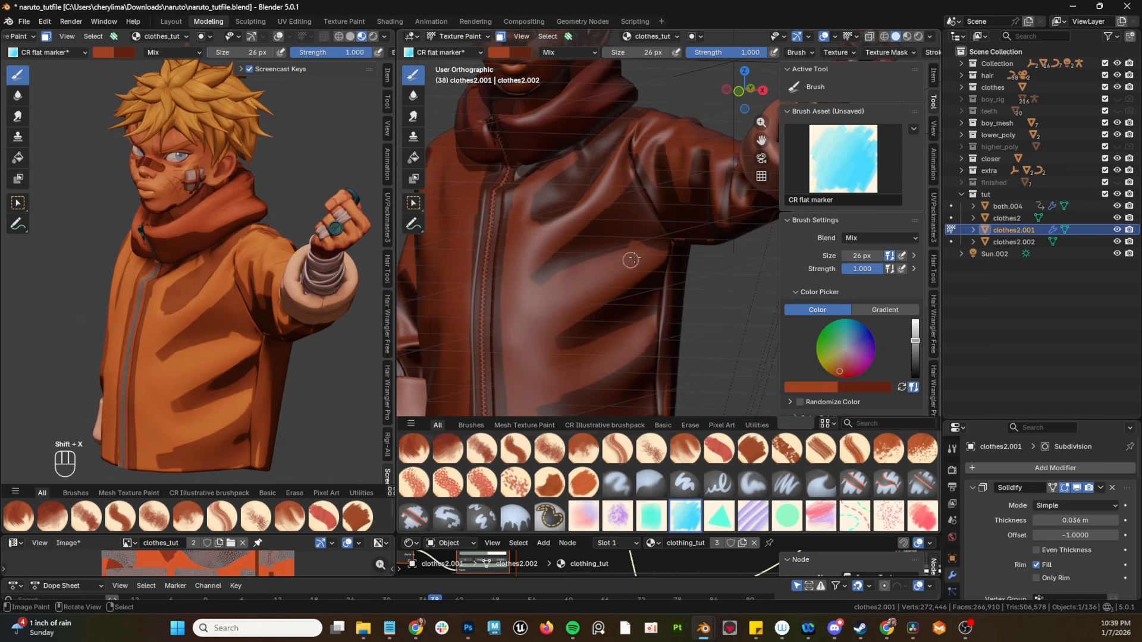
{"action": "key", "text": "shift+x"}
{"action": "key", "text": "shift+x"}
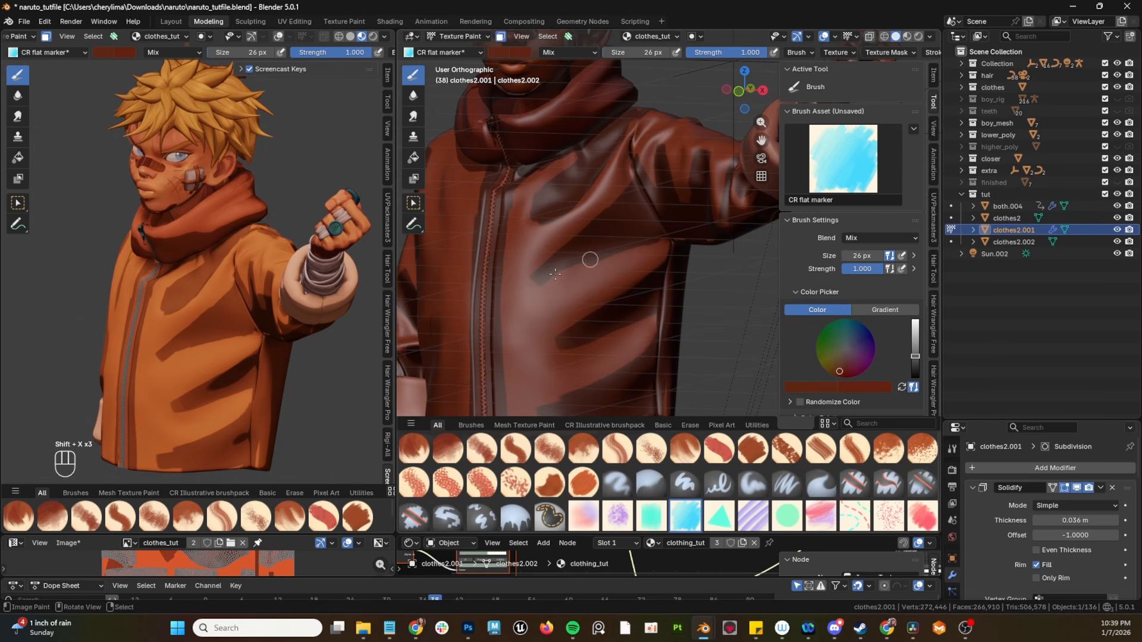
{"action": "middle_click_drag", "start_coordinate": [555, 274], "coordinate": [592, 238], "text": "shift"}
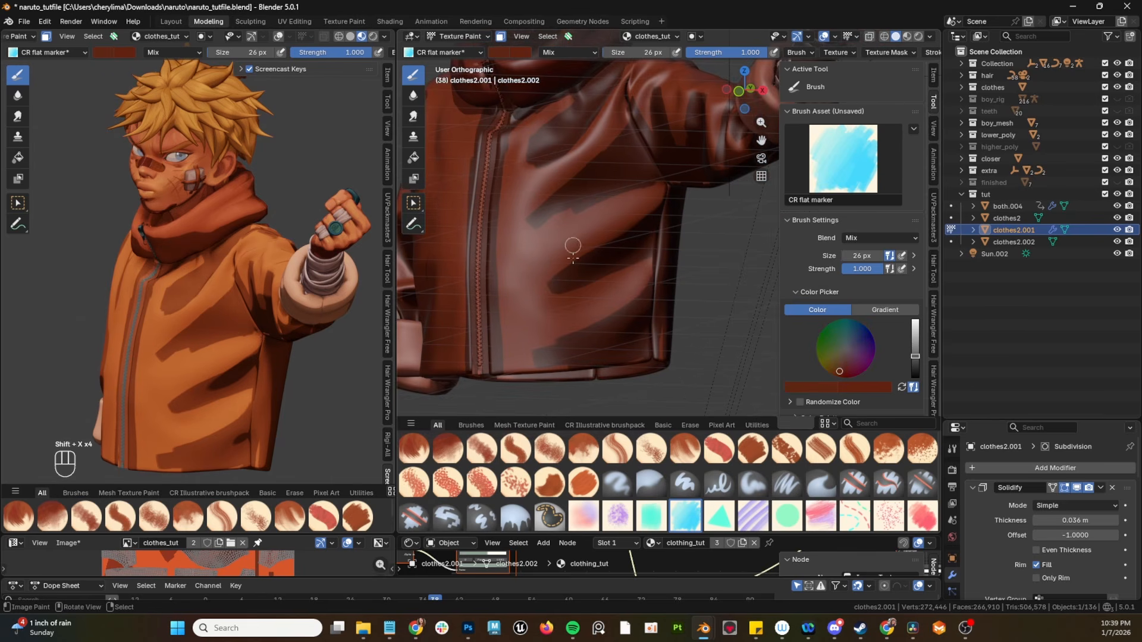
{"action": "key", "text": "ctrl+z"}
{"action": "key", "text": "shift+x"}
{"action": "left_click_drag", "start_coordinate": [607, 315], "coordinate": [536, 351]}
{"action": "mouse_move", "coordinate": [523, 119]}
{"action": "left_mouse_down"}
{"action": "mouse_move", "coordinate": [505, 158]}
{"action": "mouse_move", "coordinate": [495, 333]}
{"action": "left_mouse_up"}
{"action": "middle_click_drag", "start_coordinate": [519, 161], "coordinate": [542, 167]}
{"action": "scroll", "coordinate": [515, 345], "scroll_direction": "down", "scroll_amount": 5}
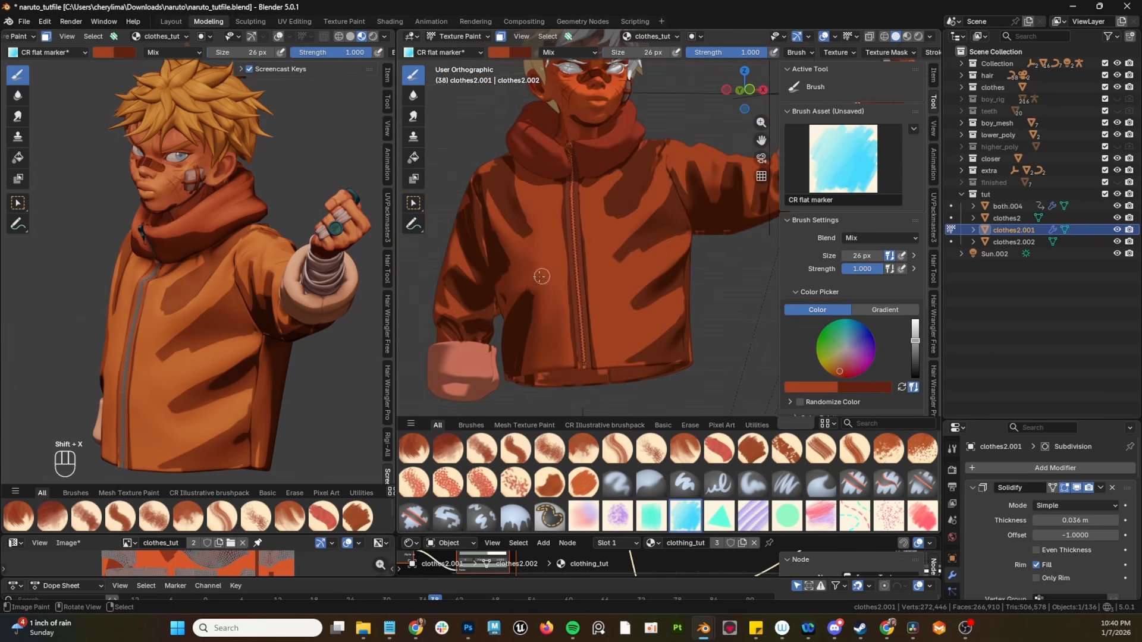
Step: Retouch the chest fold below the collar, resampling orange and dark brown from the jacket
{"action": "key", "text": "shift+x"}
{"action": "key", "text": "shift+x"}
{"action": "left_click_drag", "start_coordinate": [503, 225], "coordinate": [568, 178]}
{"action": "key", "text": "shift+x"}
{"action": "key", "text": "shift+x"}
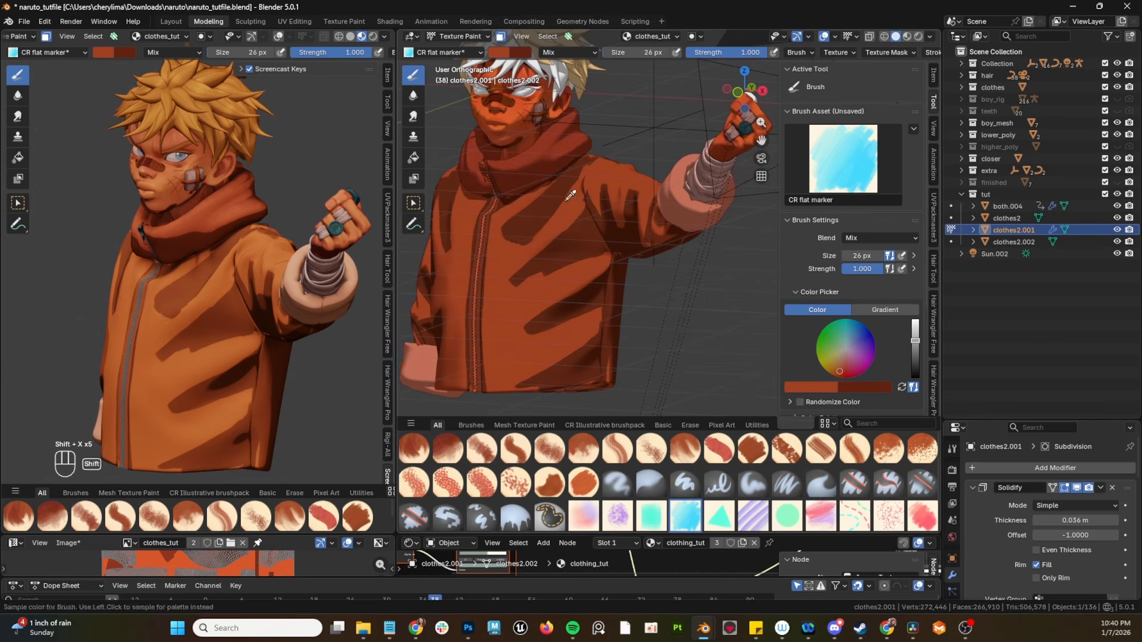
Step: Enlarge the brush to 67 px and paint dark brown shadow over the jacket's lower front near the hem
{"action": "middle_click_drag", "start_coordinate": [532, 232], "coordinate": [505, 238]}
{"action": "key", "text": "shift+x"}
{"action": "key", "text": "shift+x"}
{"action": "key", "text": "bracketright"}
{"action": "mouse_move", "coordinate": [470, 305]}
{"action": "left_mouse_down"}
{"action": "mouse_move", "coordinate": [484, 371]}
{"action": "mouse_move", "coordinate": [522, 375]}
{"action": "left_mouse_up"}
{"action": "key", "text": "bracketright"}
{"action": "key", "text": "bracketright"}
{"action": "key", "text": "bracketright"}
{"action": "key", "text": "bracketright"}
{"action": "key", "text": "bracketright"}
{"action": "key", "text": "bracketright"}
{"action": "key", "text": "bracketright"}
{"action": "key", "text": "bracketright"}
{"action": "key", "text": "bracketright"}
{"action": "left_click_drag", "start_coordinate": [453, 334], "coordinate": [436, 372]}
{"action": "middle_click_drag", "start_coordinate": [600, 267], "coordinate": [635, 181]}
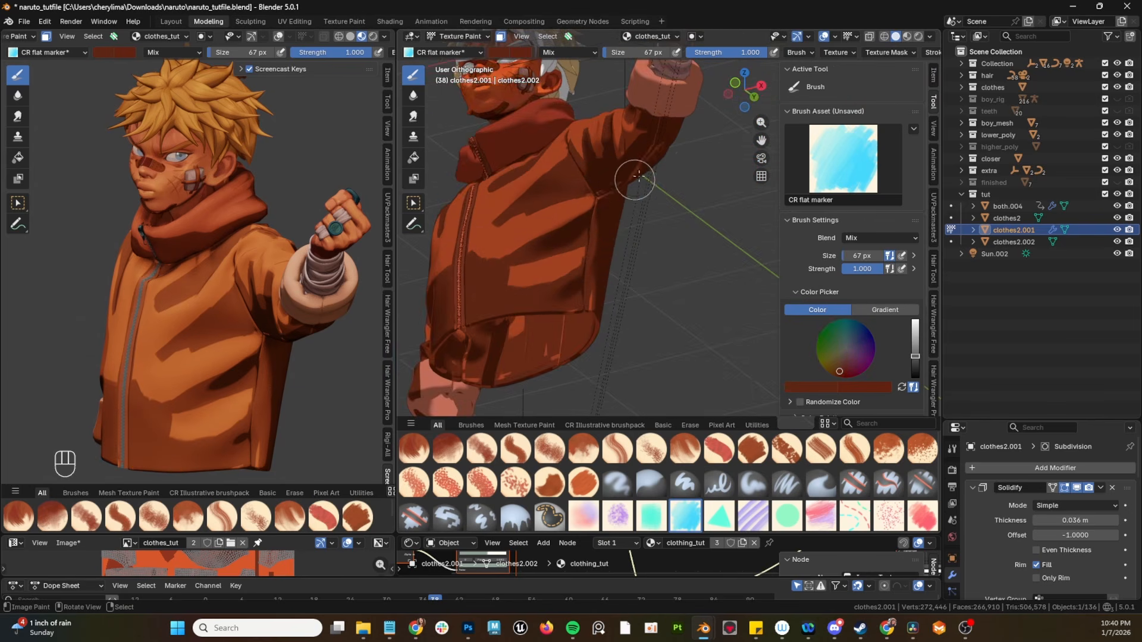
Step: Turn off the shadow option in the viewport shading and undo the last paint stroke
{"action": "middle_click_drag", "start_coordinate": [660, 143], "coordinate": [604, 98]}
{"action": "middle_click_drag", "start_coordinate": [562, 282], "coordinate": [591, 294]}
{"action": "left_click", "coordinate": [929, 36]}
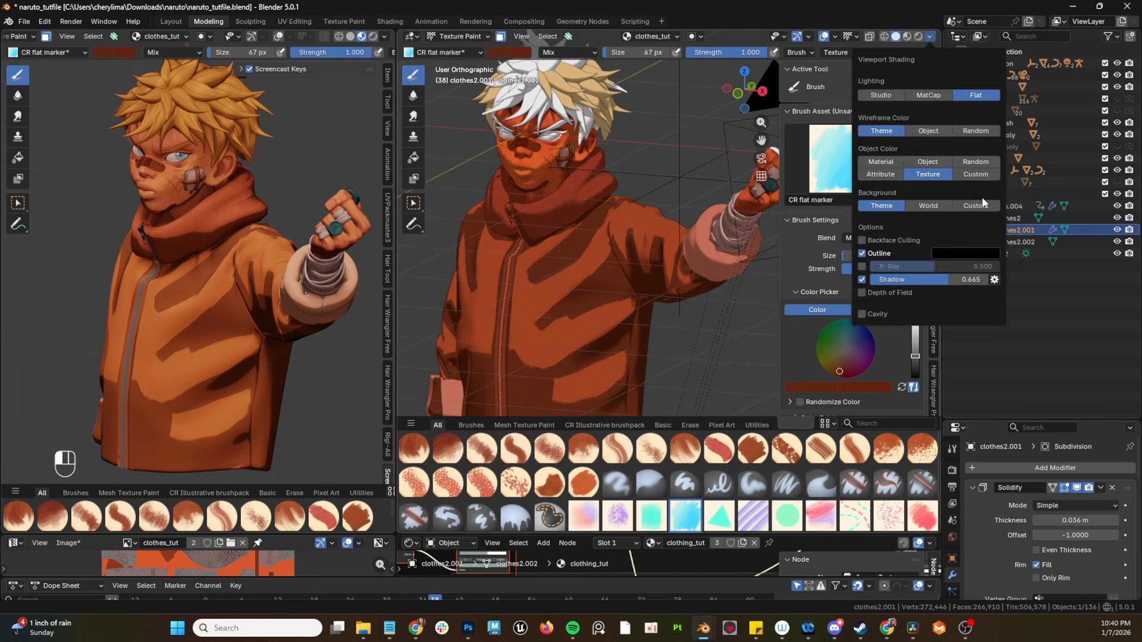
{"action": "left_click", "coordinate": [861, 280]}
{"action": "middle_click_drag", "start_coordinate": [564, 239], "coordinate": [598, 178], "text": "shift"}
{"action": "key", "text": "shift+x"}
{"action": "key", "text": "ctrl+z"}
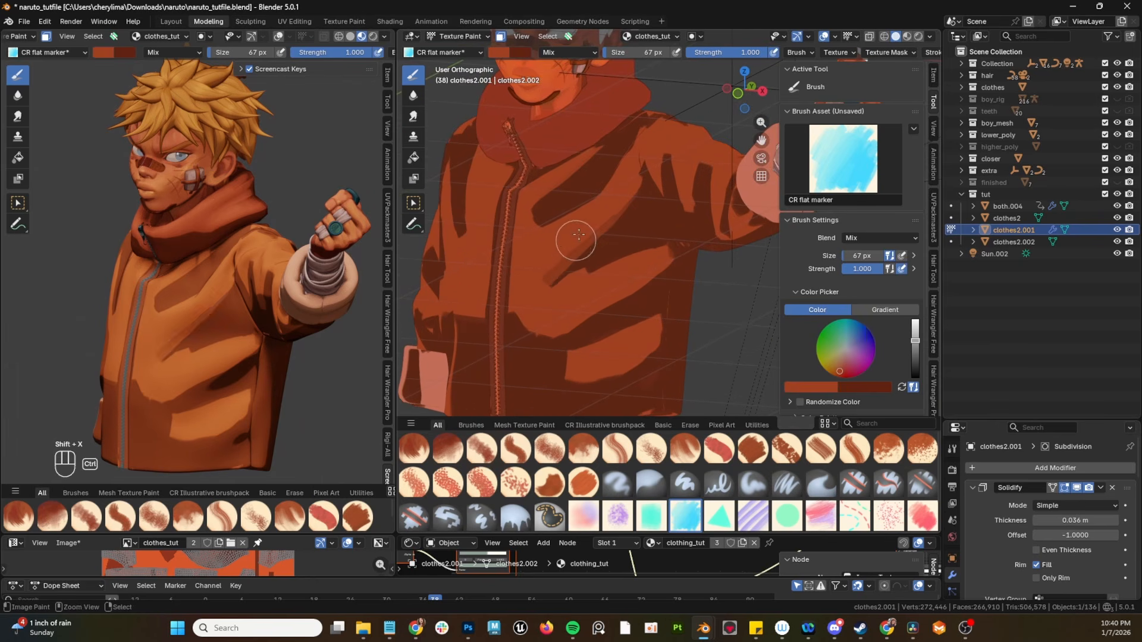
Step: Pick a saturated reddish-brown midtone, reduce the brush to 18 px and outline the front fold shadows with it
{"action": "key", "text": "bracketleft"}
{"action": "key", "text": "shift+x"}
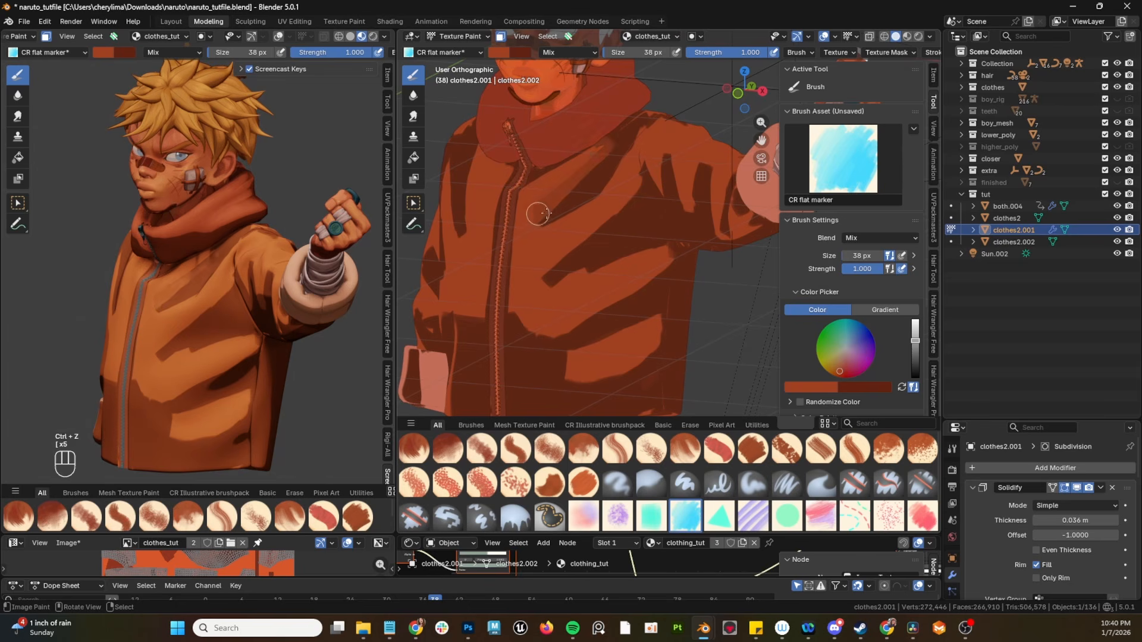
{"action": "left_click", "coordinate": [654, 224]}
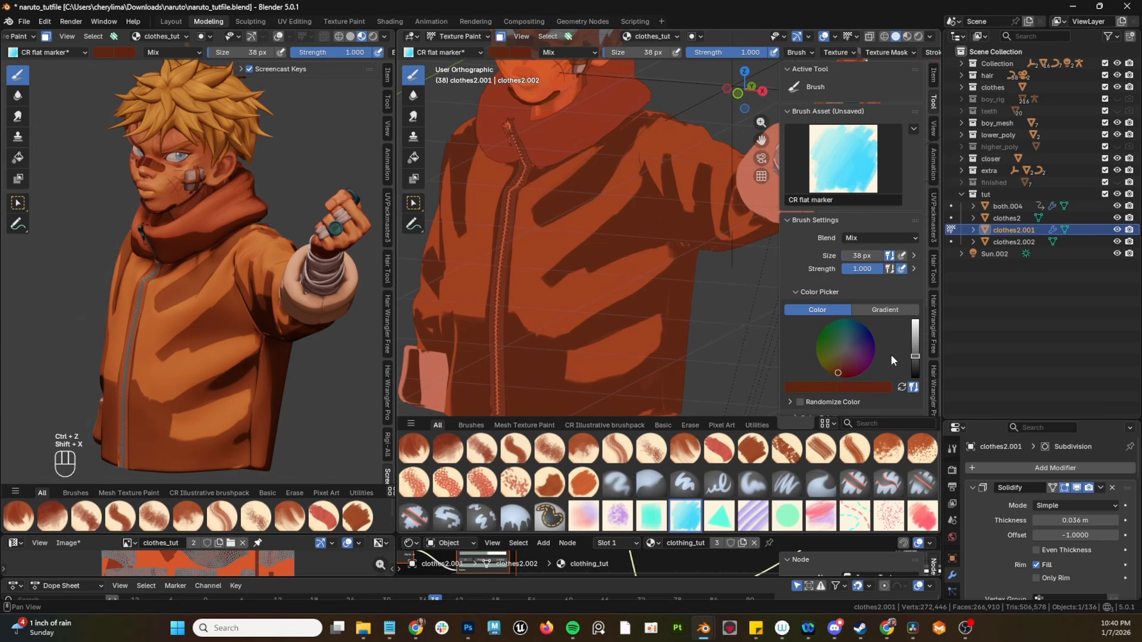
{"action": "key", "text": "bracketleft"}
{"action": "key", "text": "bracketleft"}
{"action": "key", "text": "bracketleft"}
{"action": "key", "text": "bracketleft"}
{"action": "key", "text": "bracketleft"}
{"action": "key", "text": "bracketleft"}
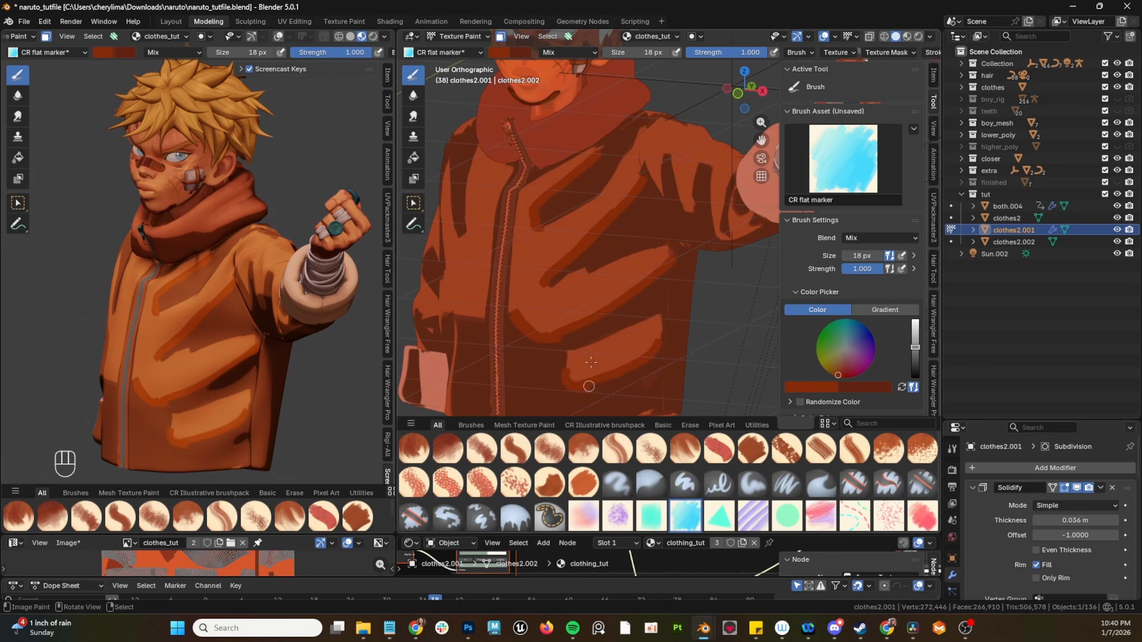
Step: Paint the midtone along the fold edges of the raised sleeve, its armhole and the jacket's side near the lowered arm
{"action": "middle_click_drag", "start_coordinate": [669, 205], "coordinate": [617, 252], "text": "shift"}
{"action": "middle_click_drag", "start_coordinate": [637, 208], "coordinate": [701, 196]}
{"action": "left_click_drag", "start_coordinate": [712, 198], "coordinate": [712, 239]}
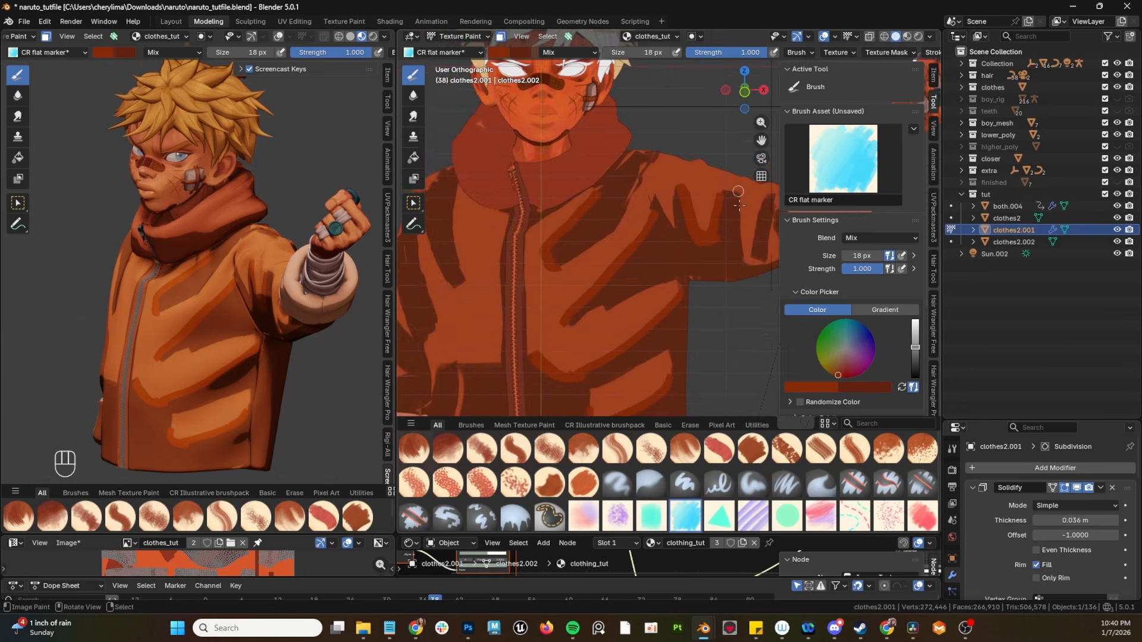
{"action": "middle_click_drag", "start_coordinate": [712, 239], "coordinate": [672, 244]}
{"action": "left_click_drag", "start_coordinate": [602, 207], "coordinate": [622, 248]}
{"action": "middle_click_drag", "start_coordinate": [622, 248], "coordinate": [652, 274], "text": "shift"}
{"action": "left_click_drag", "start_coordinate": [476, 205], "coordinate": [467, 304]}
{"action": "mouse_move", "coordinate": [496, 371]}
{"action": "middle_mouse_down", "text": "shift"}
{"action": "mouse_move", "coordinate": [469, 319]}
{"action": "mouse_move", "coordinate": [512, 234]}
{"action": "middle_mouse_up", "text": "shift"}
Step: Sample the jacket's orange and paint a lit streak on the lower front between the zipper and the lowered arm
{"action": "key", "text": "shift+x"}
{"action": "key", "text": "shift+x"}
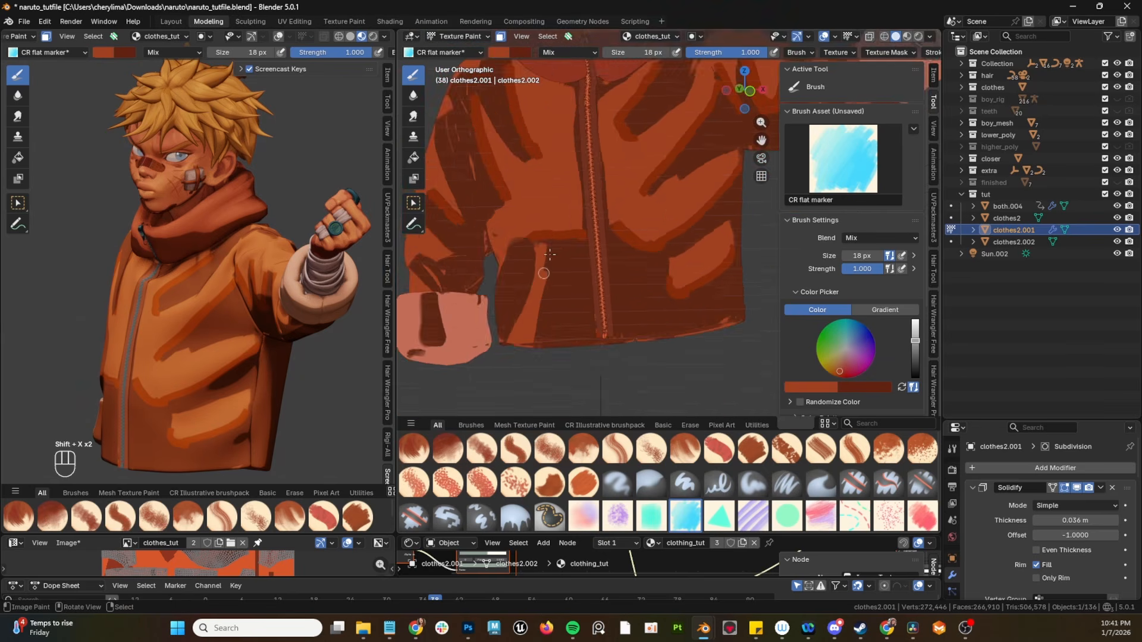
{"action": "left_click_drag", "start_coordinate": [553, 237], "coordinate": [536, 341]}
{"action": "mouse_move", "coordinate": [590, 217]}
{"action": "middle_mouse_down", "text": "shift"}
{"action": "mouse_move", "coordinate": [599, 247]}
{"action": "mouse_move", "coordinate": [559, 250]}
{"action": "middle_mouse_up", "text": "shift"}
{"action": "key", "text": "shift+x"}
{"action": "mouse_move", "coordinate": [652, 137]}
{"action": "middle_mouse_down", "text": "shift"}
{"action": "mouse_move", "coordinate": [571, 241]}
{"action": "mouse_move", "coordinate": [616, 193]}
{"action": "middle_mouse_up", "text": "shift"}
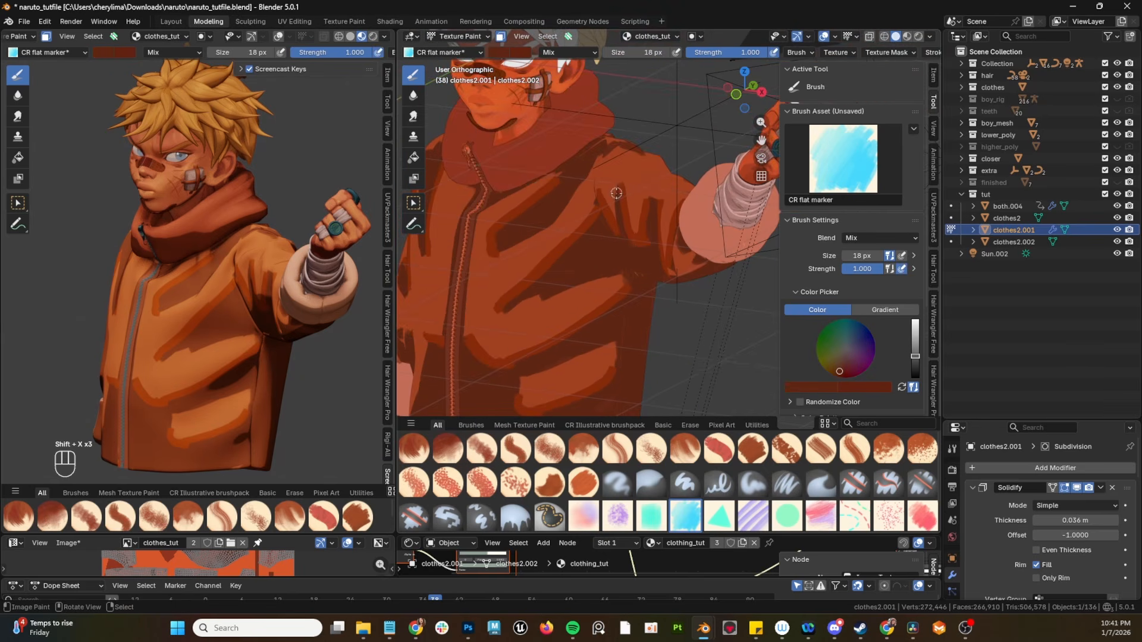
Step: Enlarge the brush to 31 px and retouch the front fold edges with sampled midtone and dark brown
{"action": "key", "text": "shift+x"}
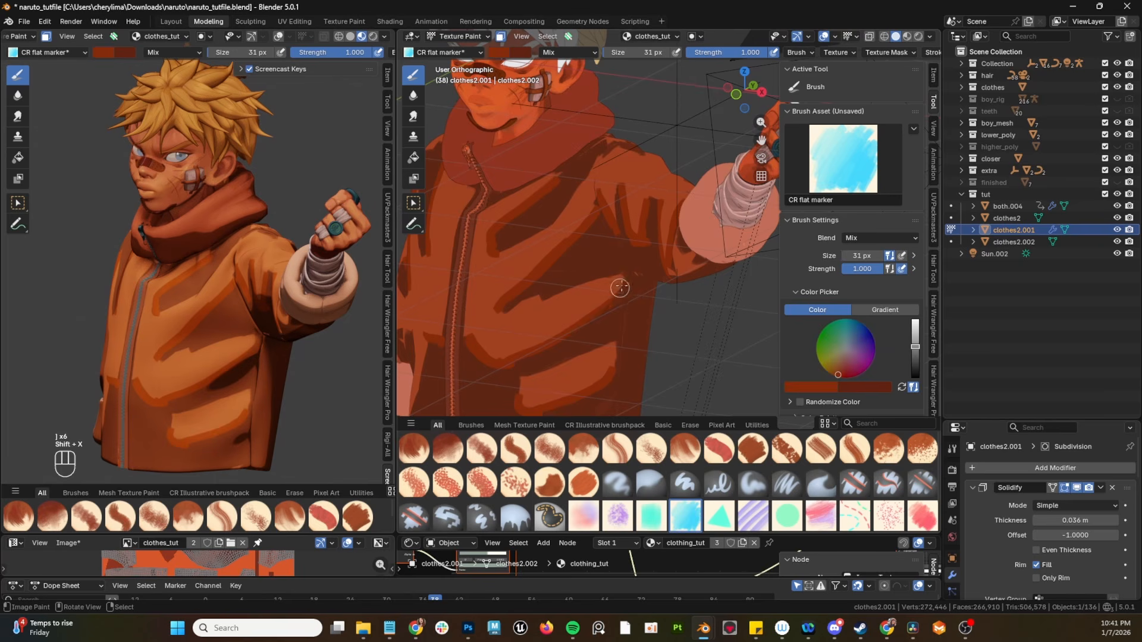
{"action": "key", "text": "shift+x"}
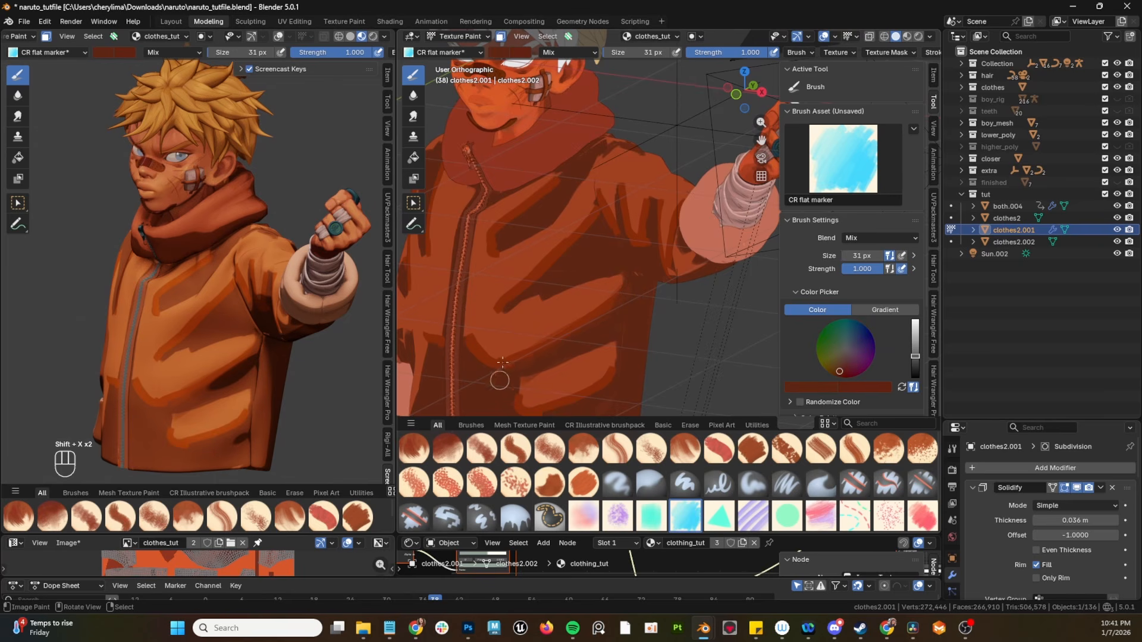
{"action": "key", "text": "shift+x"}
{"action": "key", "text": "shift+x"}
Step: Reduce the brush to 24 px and paint an orange strip down along the zipper to the hem
{"action": "middle_click_drag", "start_coordinate": [474, 252], "coordinate": [480, 208], "text": "shift"}
{"action": "key", "text": "bracketleft"}
{"action": "key", "text": "bracketleft"}
{"action": "key", "text": "bracketleft"}
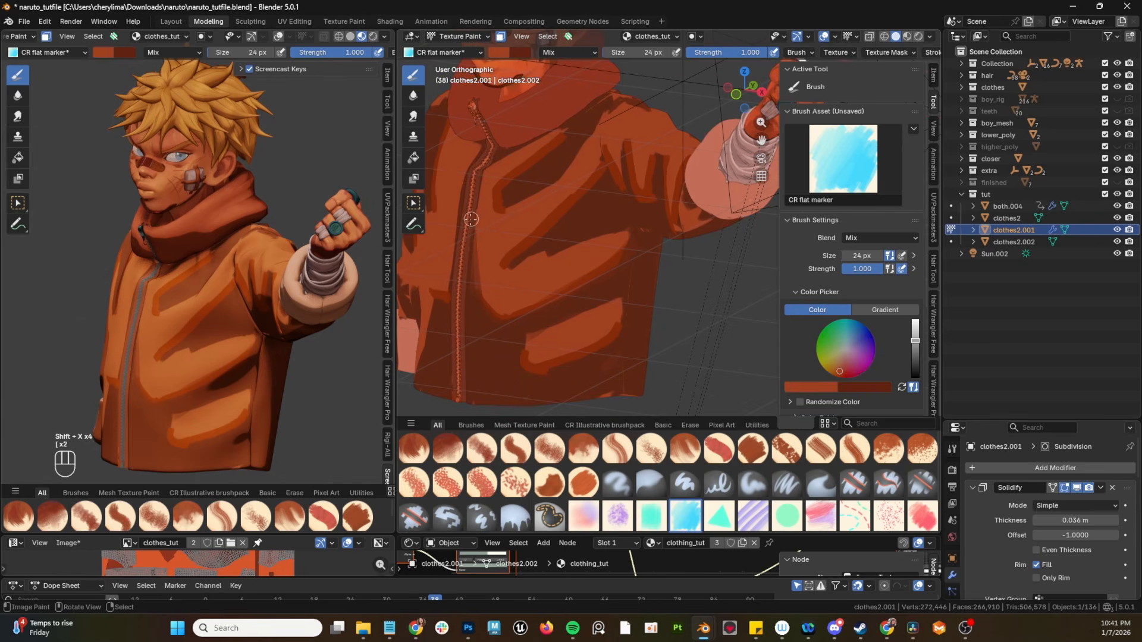
{"action": "left_click_drag", "start_coordinate": [475, 232], "coordinate": [467, 400]}
{"action": "middle_click_drag", "start_coordinate": [481, 273], "coordinate": [518, 267]}
Step: Reduce the brush to 12 px and paint thin dark brown lines down both sides of the zipper
{"action": "key", "text": "bracketleft"}
{"action": "key", "text": "bracketleft"}
{"action": "key", "text": "bracketleft"}
{"action": "key", "text": "bracketleft"}
{"action": "key", "text": "shift+x"}
{"action": "left_click_drag", "start_coordinate": [529, 164], "coordinate": [516, 279]}
{"action": "left_click_drag", "start_coordinate": [509, 149], "coordinate": [482, 297]}
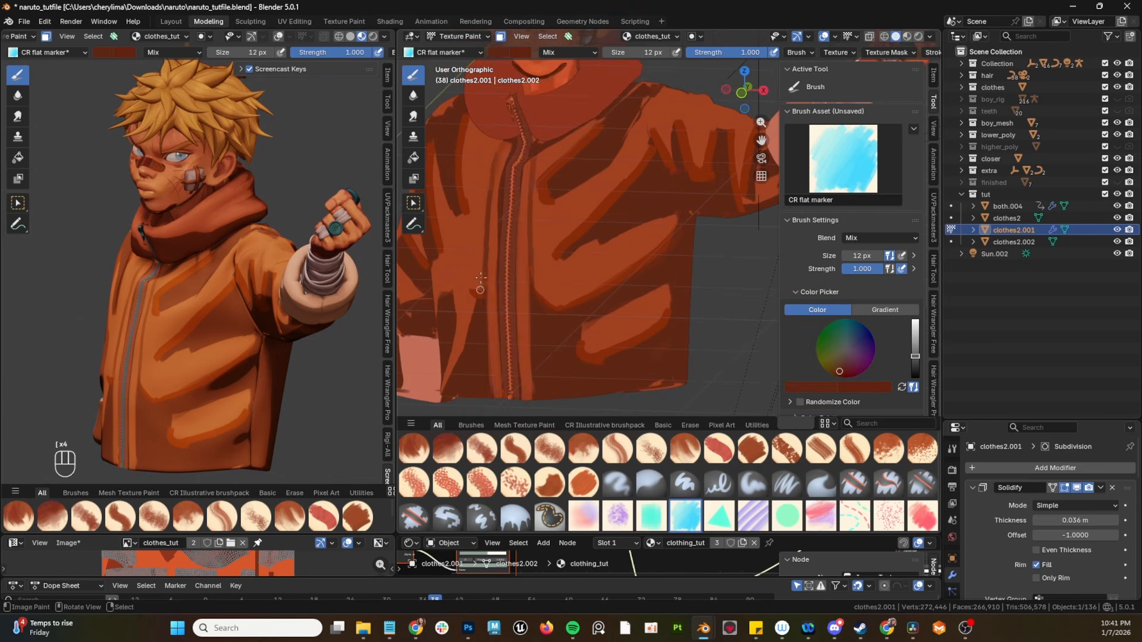
{"action": "key", "text": "shift+x"}
{"action": "mouse_move", "coordinate": [540, 176]}
{"action": "middle_mouse_down", "text": "shift"}
{"action": "mouse_move", "coordinate": [518, 171]}
{"action": "mouse_move", "coordinate": [515, 256]}
{"action": "middle_mouse_up", "text": "shift"}
{"action": "key", "text": "shift+x"}
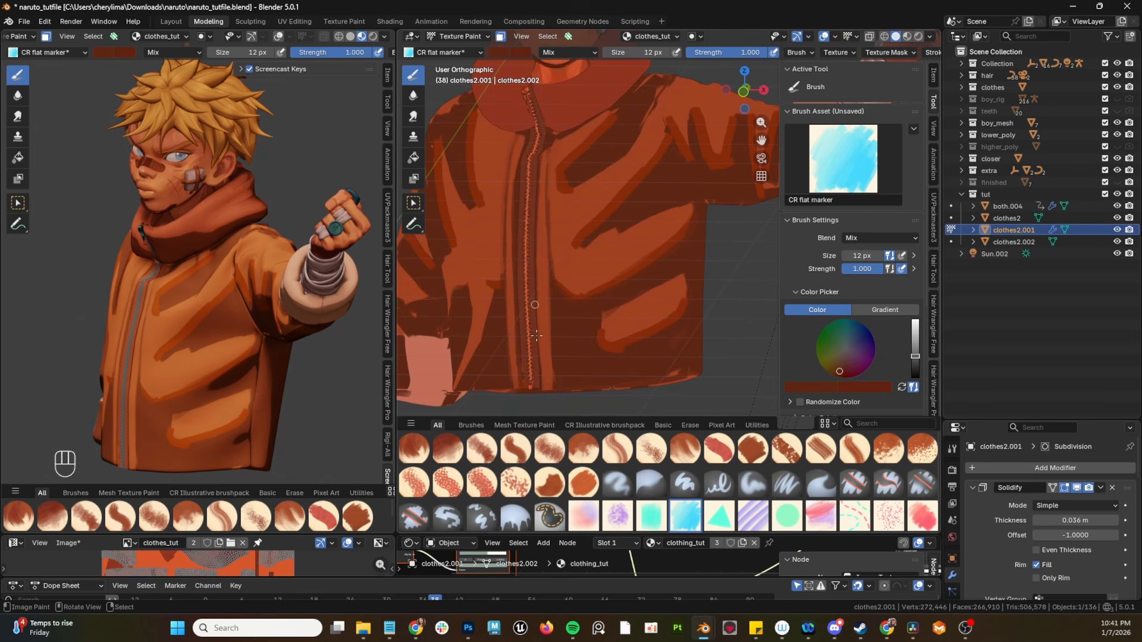
Step: Enlarge the brush to 41 px and blend the front fold shadows on the raised-arm side with repeatedly sampled jacket tones
{"action": "middle_click_drag", "start_coordinate": [535, 336], "coordinate": [479, 359], "text": "shift"}
{"action": "key", "text": "bracketright"}
{"action": "key", "text": "bracketright"}
{"action": "key", "text": "bracketright"}
{"action": "key", "text": "bracketright"}
{"action": "key", "text": "bracketright"}
{"action": "key", "text": "bracketright"}
{"action": "key", "text": "shift+x"}
{"action": "key", "text": "shift+x"}
{"action": "key", "text": "shift+x"}
{"action": "key", "text": "shift+x"}
{"action": "key", "text": "shift+x"}
{"action": "key", "text": "shift+x"}
{"action": "key", "text": "shift+x"}
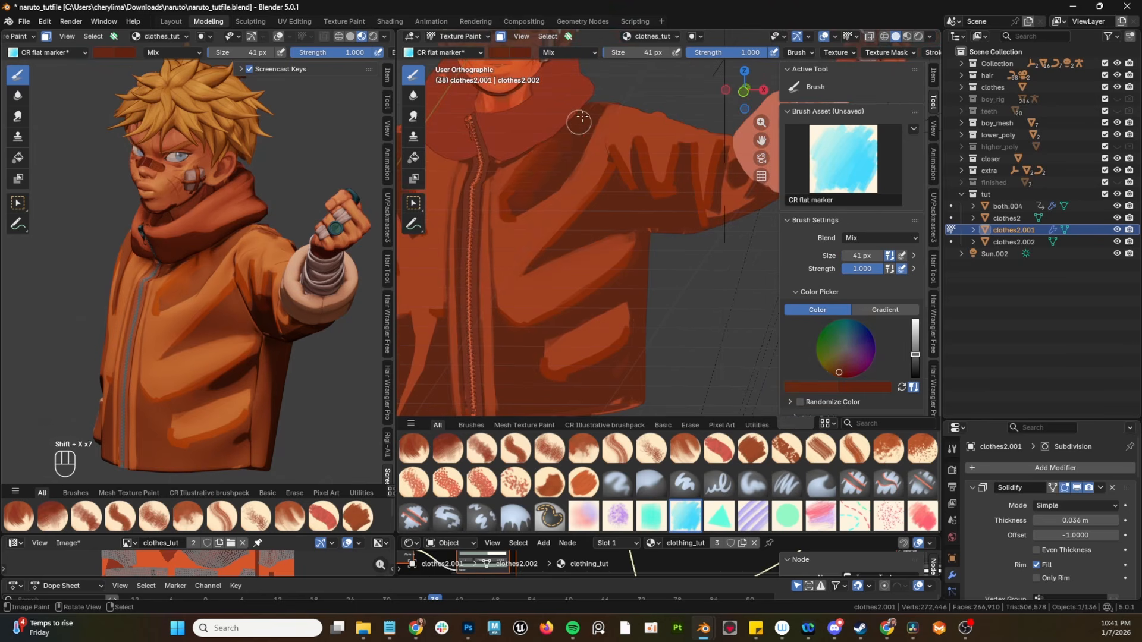
Step: Paint darker pink shadows on the raised sleeve's cuff with a 25 px brush and isolate the jacket in local view
{"action": "scroll", "coordinate": [581, 117], "scroll_direction": "down", "scroll_amount": 3}
{"action": "key", "text": "shift+x"}
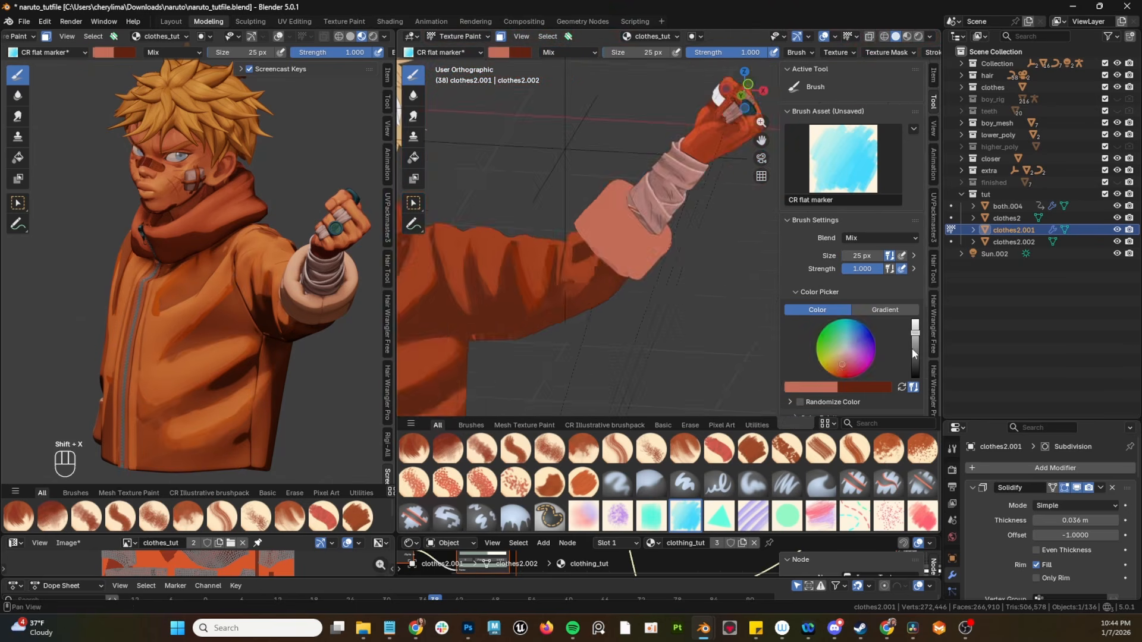
{"action": "left_click", "coordinate": [915, 349]}
{"action": "middle_click_drag", "start_coordinate": [654, 238], "coordinate": [589, 256]}
{"action": "mouse_move", "coordinate": [535, 253]}
{"action": "left_mouse_down"}
{"action": "mouse_move", "coordinate": [565, 298]}
{"action": "mouse_move", "coordinate": [588, 301]}
{"action": "left_mouse_up"}
{"action": "middle_click_drag", "start_coordinate": [588, 256], "coordinate": [553, 351], "text": "shift"}
{"action": "key", "text": "KP_Divide"}
{"action": "scroll", "coordinate": [637, 253], "scroll_direction": "up", "scroll_amount": 3}
{"action": "middle_click_drag", "start_coordinate": [637, 252], "coordinate": [607, 247]}
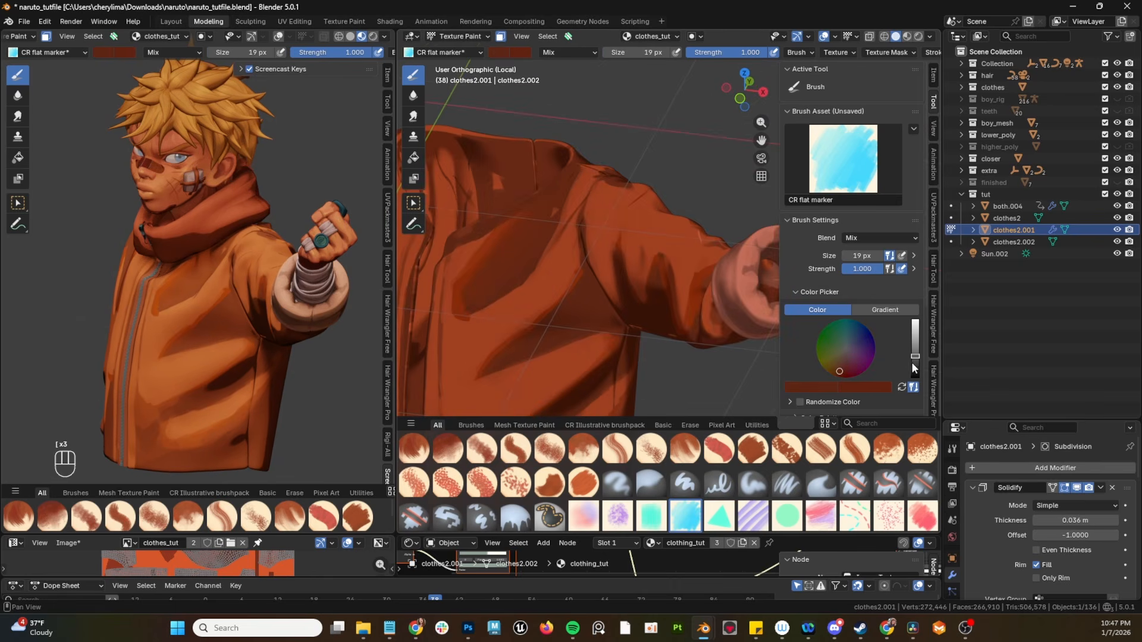
Step: Reduce the brush to 11 px and paint a thin, darker brown seam line around the raised sleeve's armhole
{"action": "left_click", "coordinate": [915, 364]}
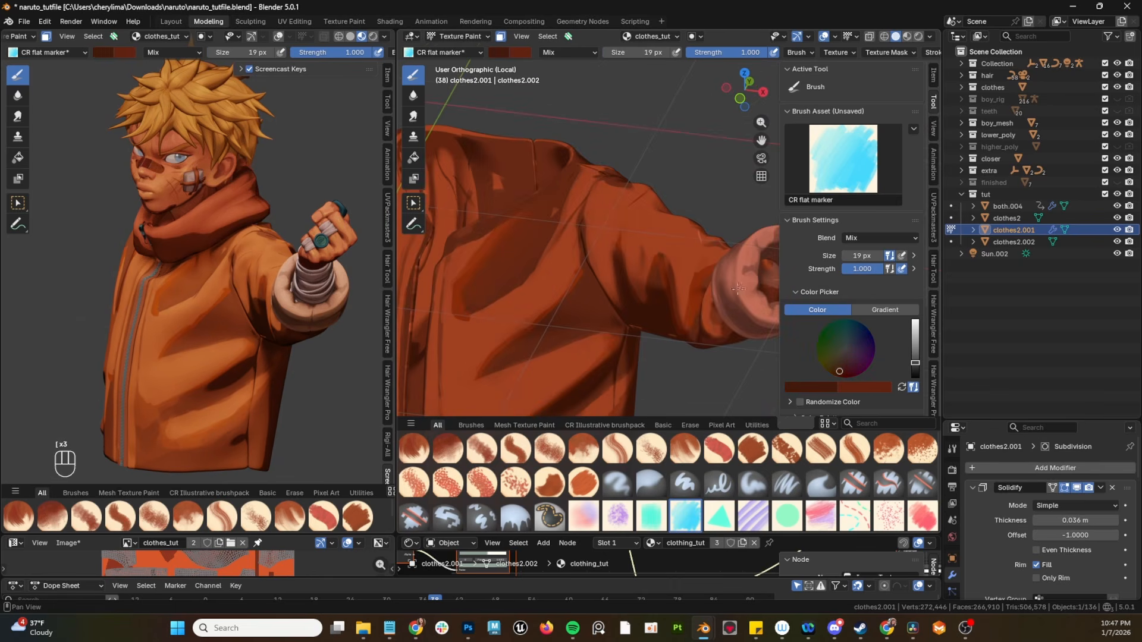
{"action": "middle_click_drag", "start_coordinate": [630, 255], "coordinate": [576, 249]}
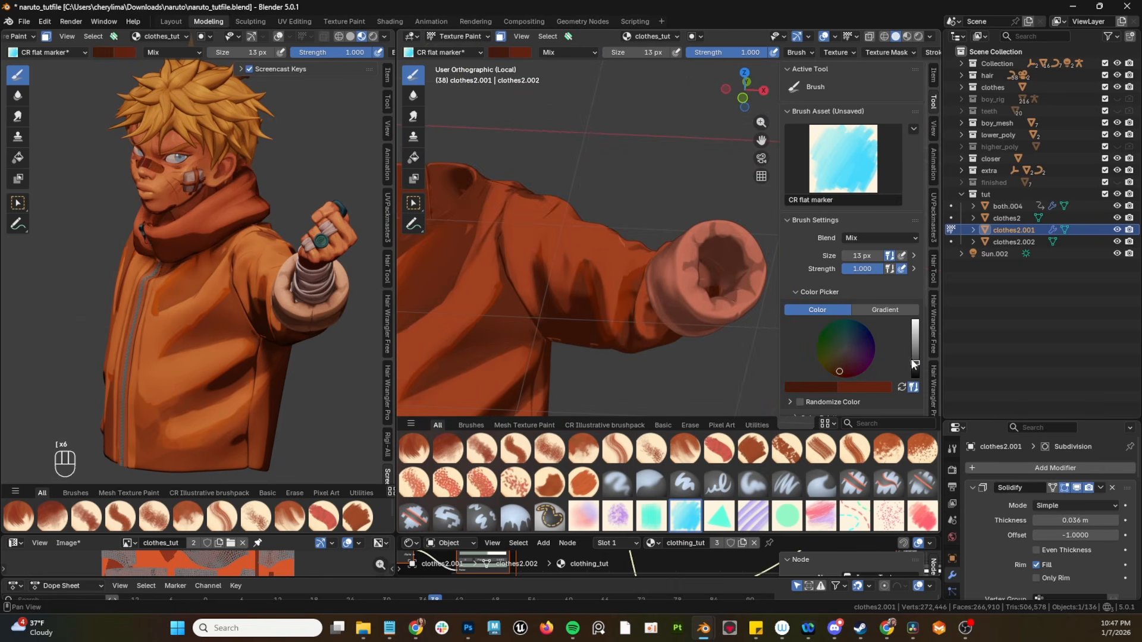
{"action": "key", "text": "bracketleft"}
{"action": "key", "text": "bracketleft"}
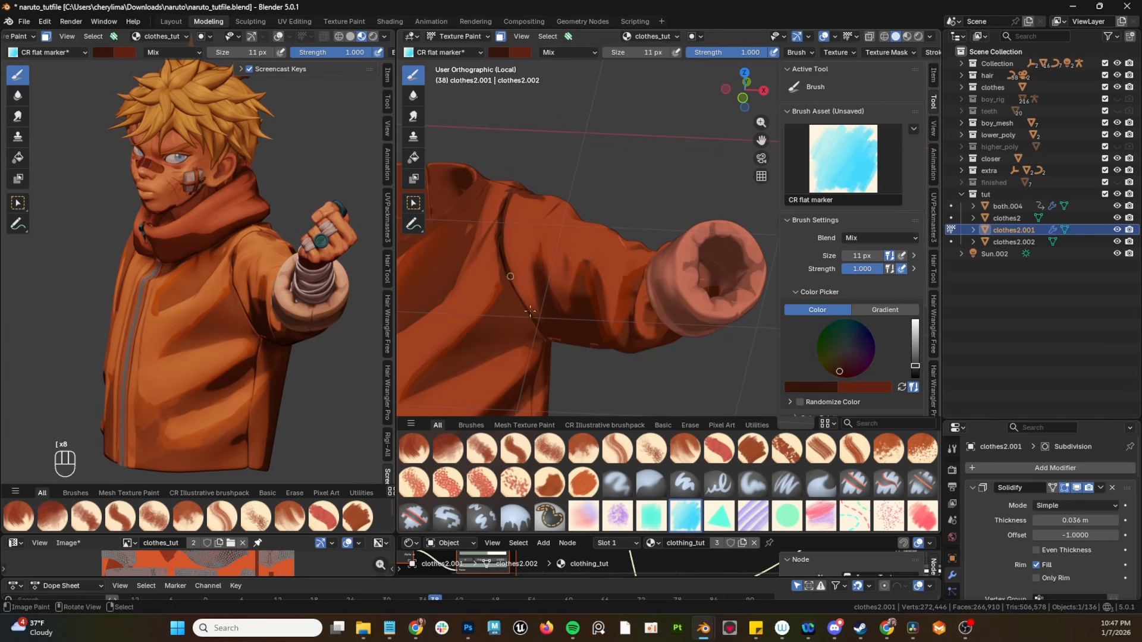
{"action": "middle_click_drag", "start_coordinate": [530, 310], "coordinate": [508, 158]}
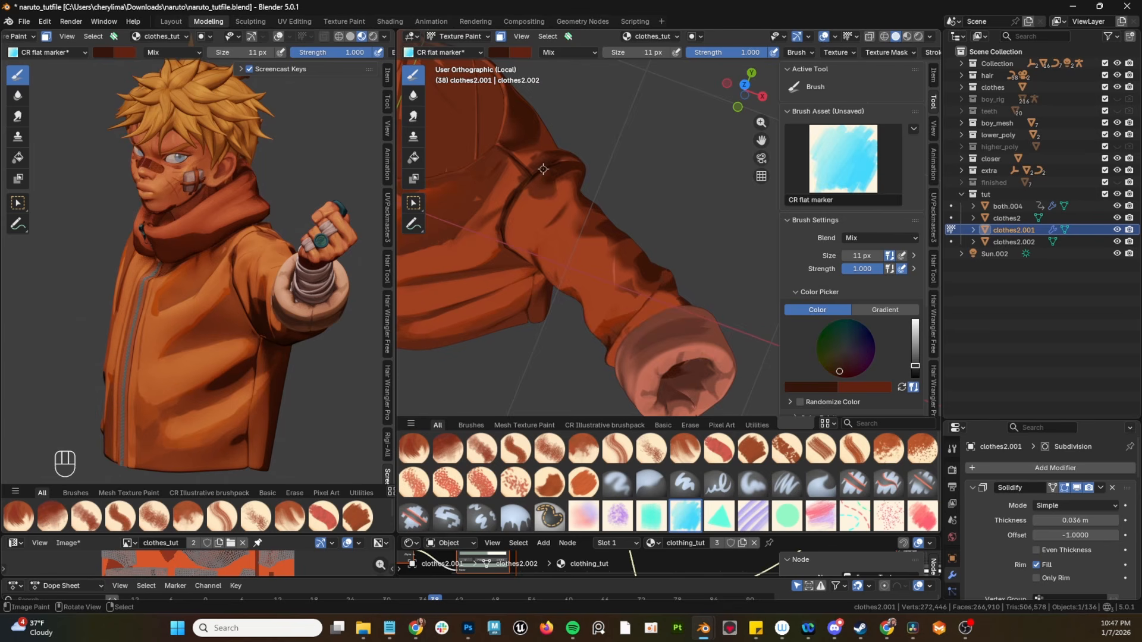
{"action": "middle_click_drag", "start_coordinate": [602, 146], "coordinate": [536, 272]}
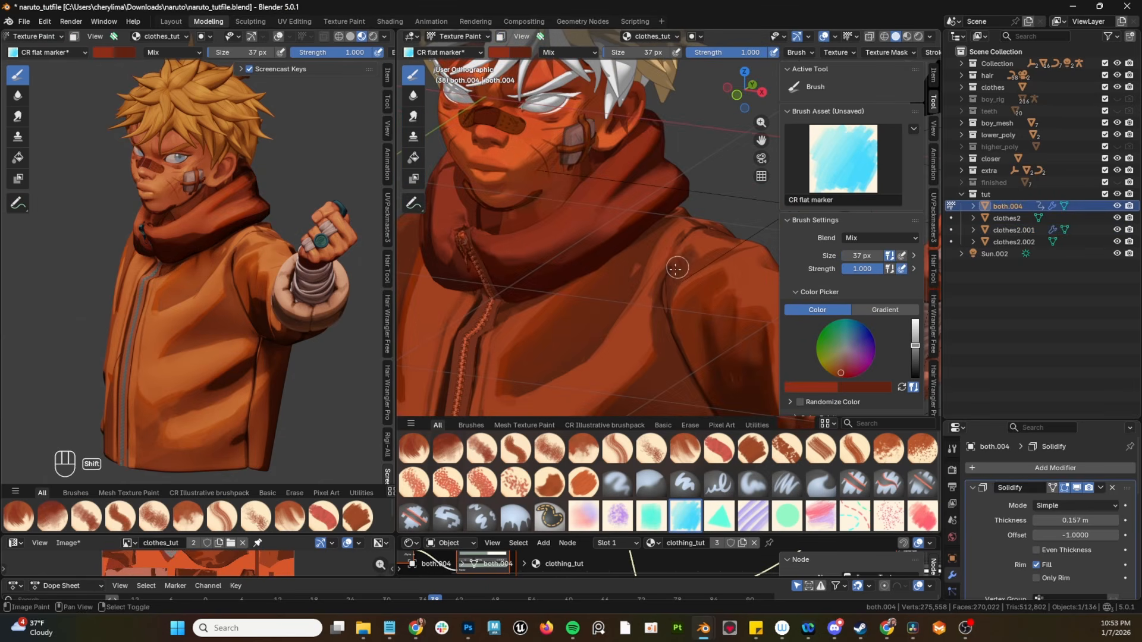
Step: Undo three strokes and refine the underarm and side seam lines with a 7 px brush in sampled browns
{"action": "middle_click_drag", "start_coordinate": [668, 271], "coordinate": [602, 114], "text": "shift"}
{"action": "key", "text": "ctrl+z"}
{"action": "key", "text": "ctrl+z"}
{"action": "key", "text": "ctrl+z"}
{"action": "key", "text": "shift+x"}
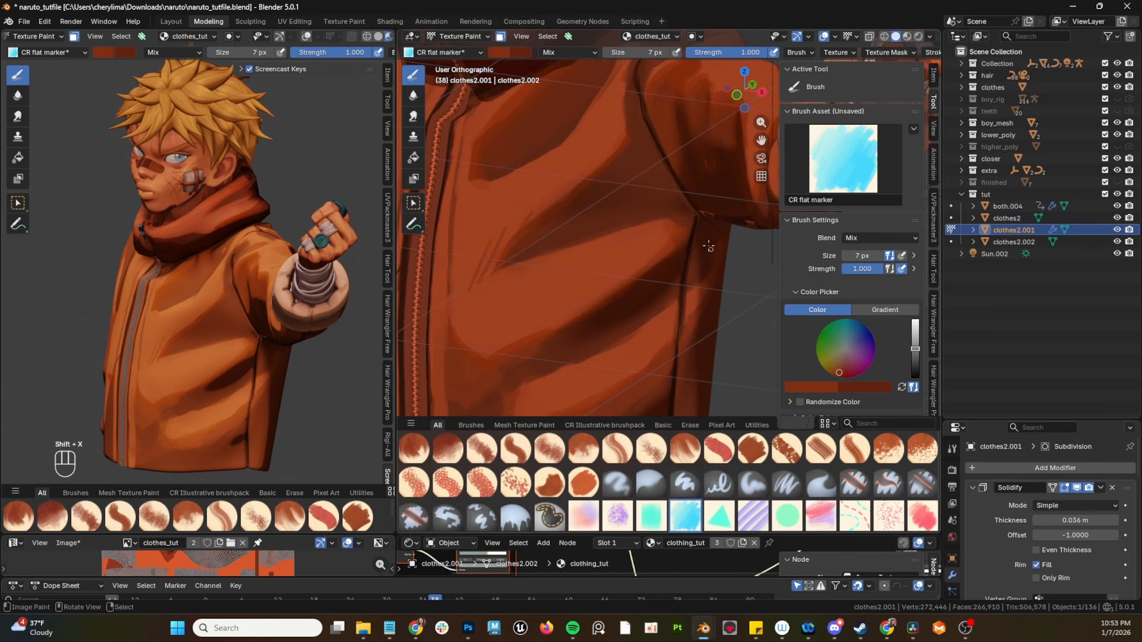
{"action": "key", "text": "shift+x"}
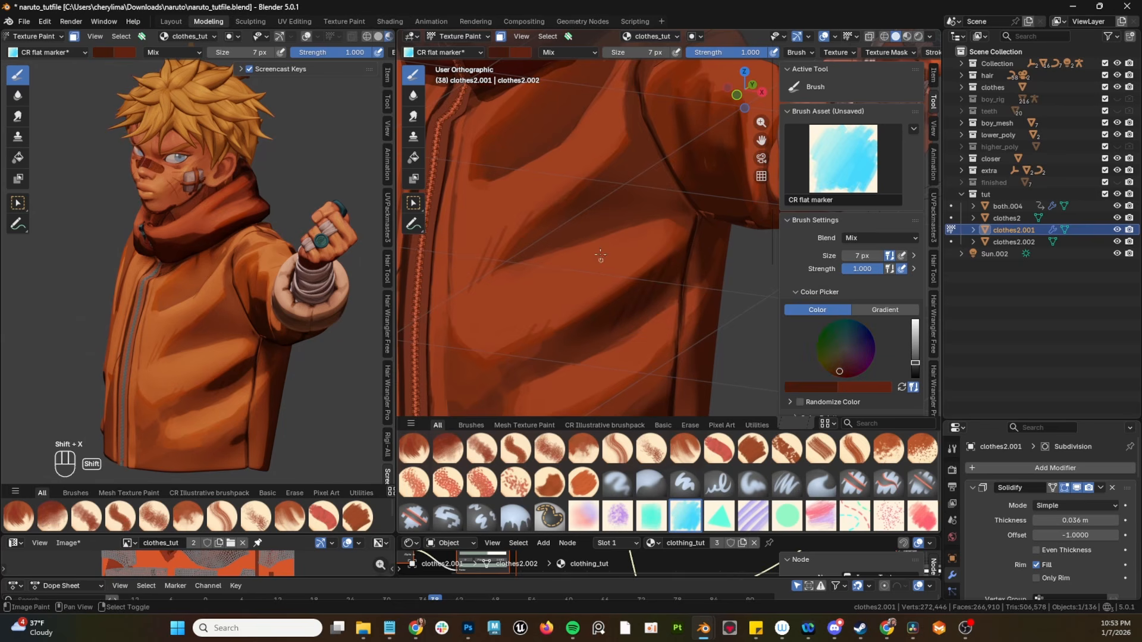
Step: Hatch fine 7 px strokes along the jacket's front fold edges and lower front with repeatedly sampled brown and orange tones
{"action": "middle_click_drag", "start_coordinate": [601, 255], "coordinate": [598, 240]}
{"action": "middle_click_drag", "start_coordinate": [526, 216], "coordinate": [611, 237]}
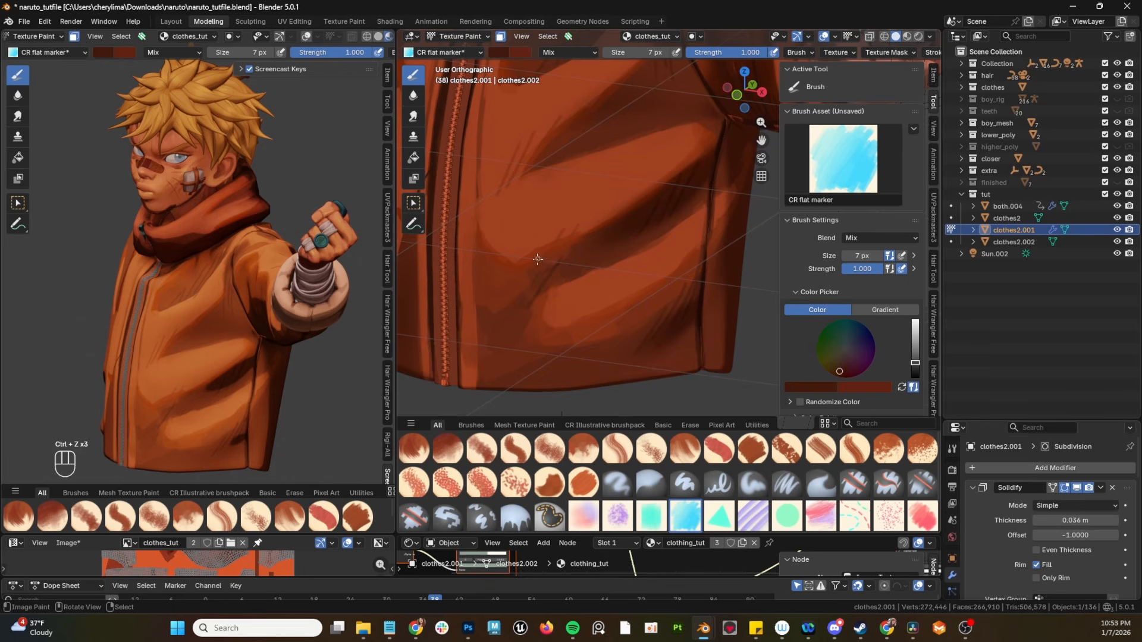
{"action": "key", "text": "shift+x"}
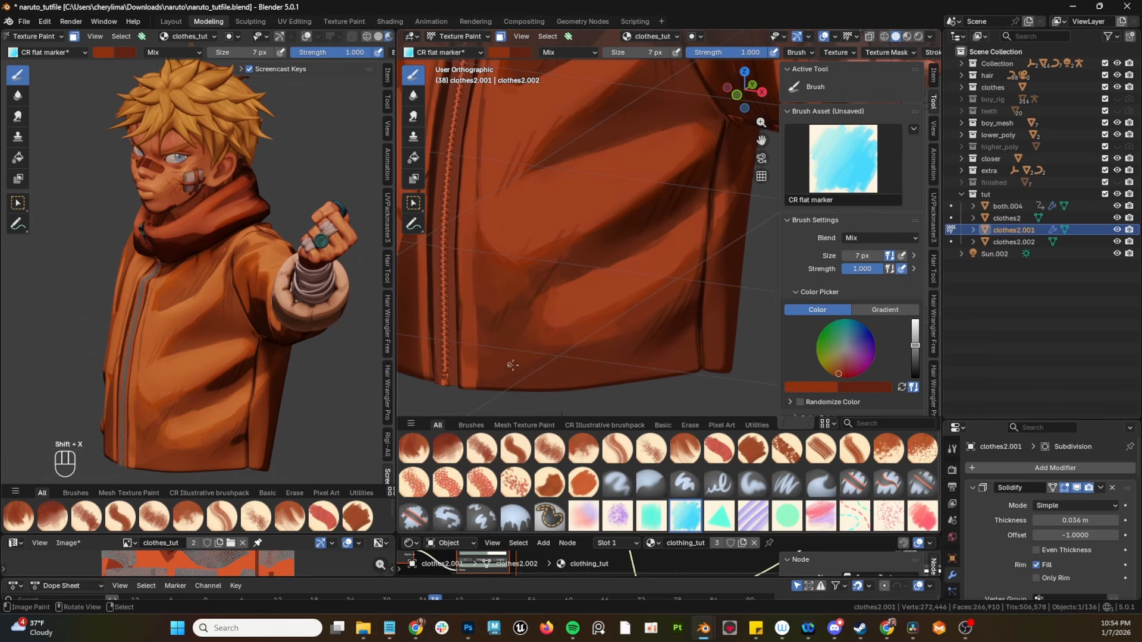
{"action": "key", "text": "shift+x"}
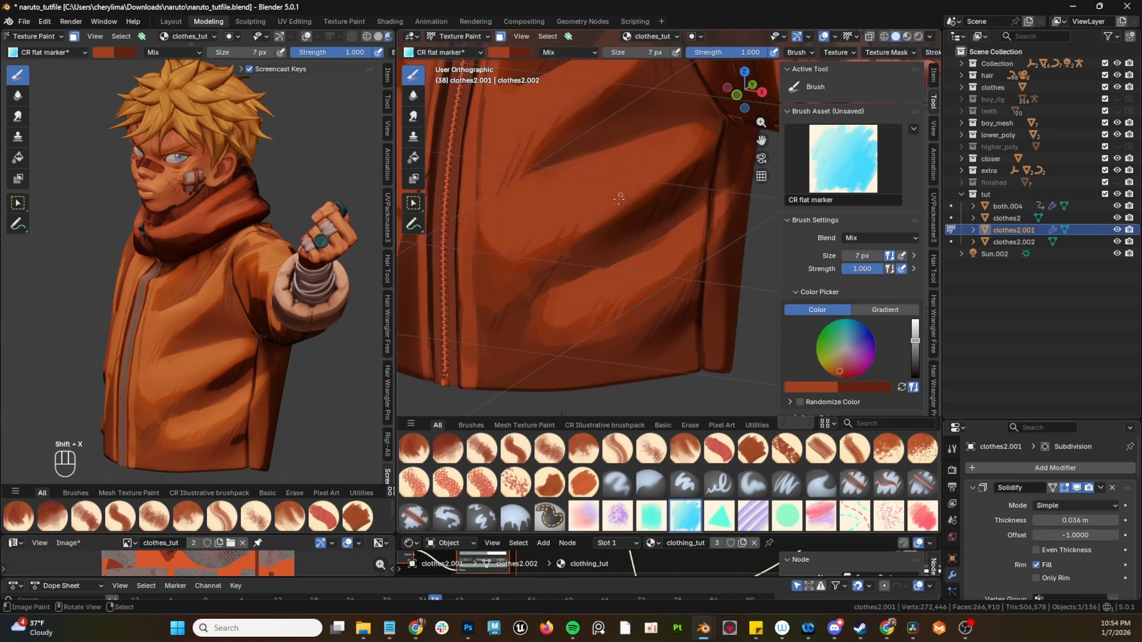
{"action": "middle_click_drag", "start_coordinate": [578, 247], "coordinate": [568, 289], "text": "shift"}
{"action": "key", "text": "shift+x"}
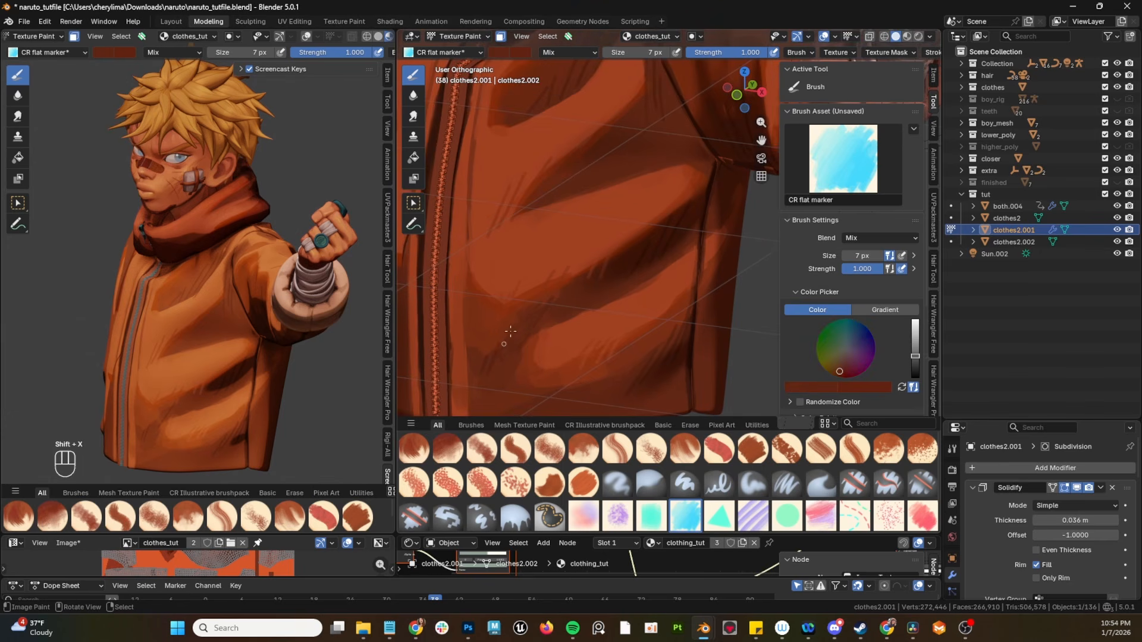
{"action": "key", "text": "shift+x"}
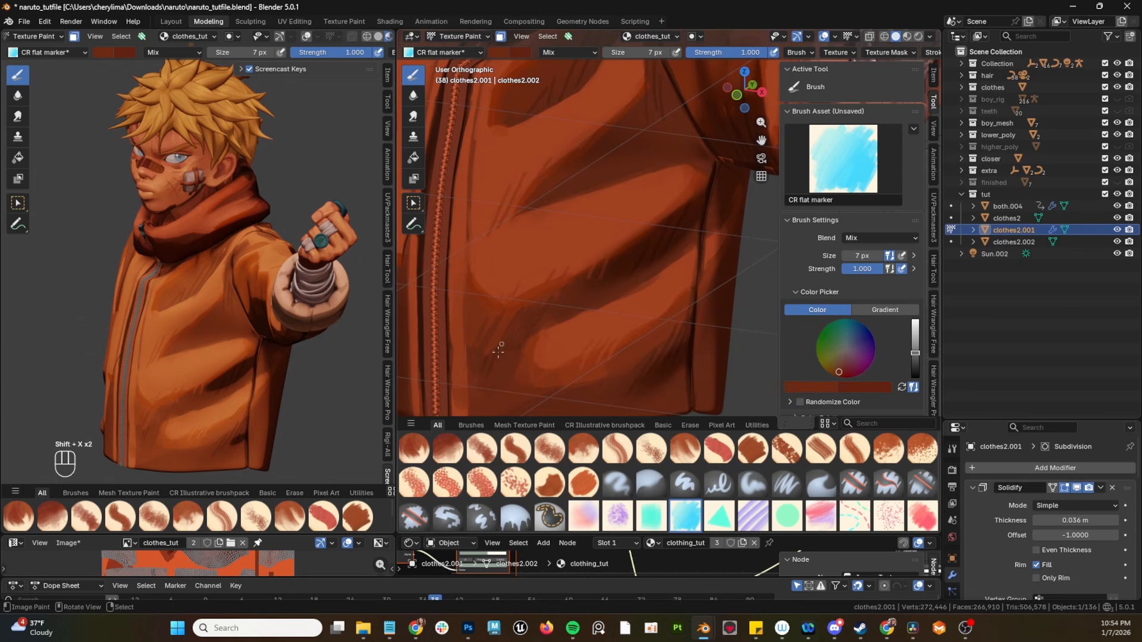
{"action": "middle_click_drag", "start_coordinate": [520, 274], "coordinate": [527, 253], "text": "shift"}
Step: Switch texture painting to the scarf object both.004 and show the character preview viewport in rendered shading
{"action": "key", "text": "alt+q"}
{"action": "middle_click_drag", "start_coordinate": [531, 185], "coordinate": [416, 333], "text": "shift"}
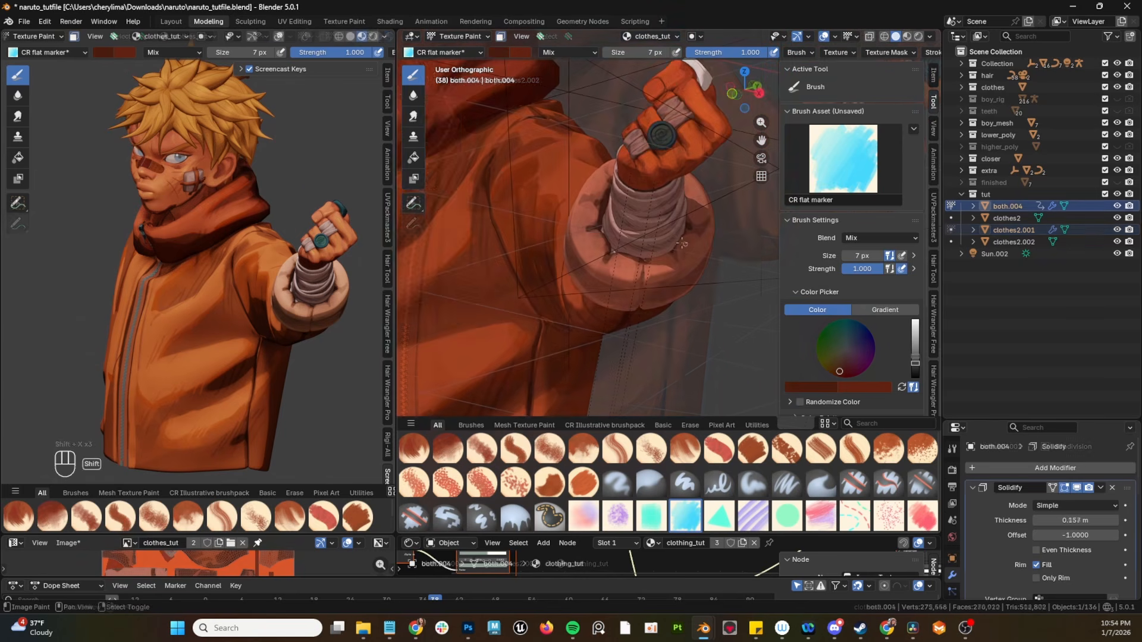
{"action": "left_click", "coordinate": [384, 36]}
{"action": "mouse_move", "coordinate": [374, 192]}
{"action": "left_mouse_down"}
{"action": "mouse_move", "coordinate": [477, 197]}
{"action": "mouse_move", "coordinate": [357, 191]}
{"action": "mouse_move", "coordinate": [416, 191]}
{"action": "left_mouse_up"}
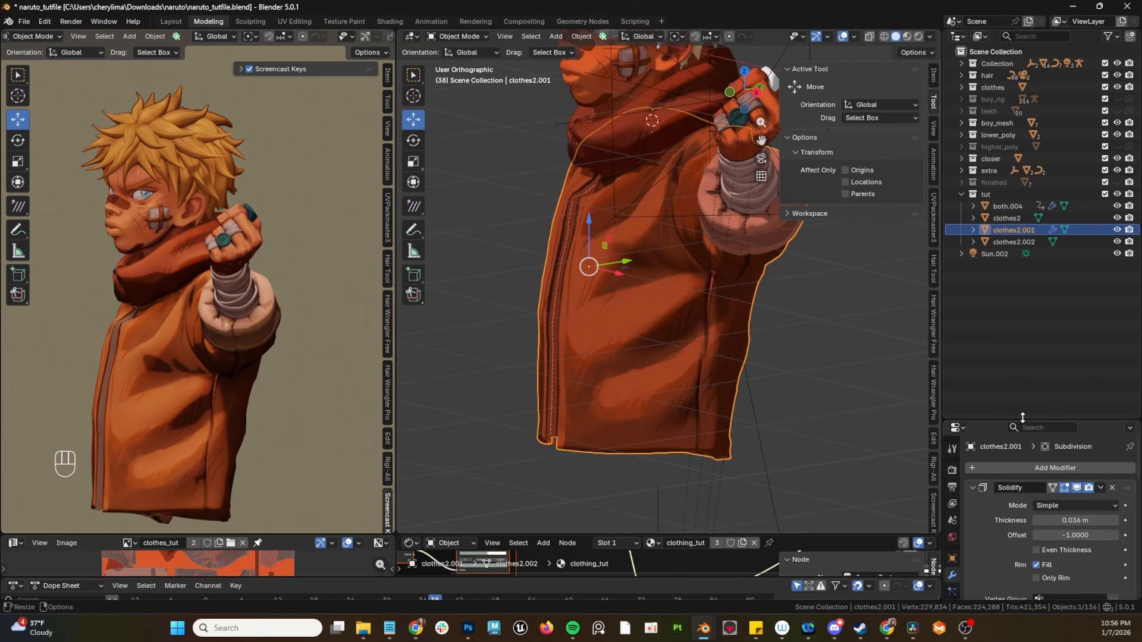
Step: Enlarge the properties area and add a second Solidify modifier to the jacket clothes2.001
{"action": "left_click_drag", "start_coordinate": [1022, 417], "coordinate": [1023, 301]}
{"action": "left_click", "coordinate": [1027, 352]}
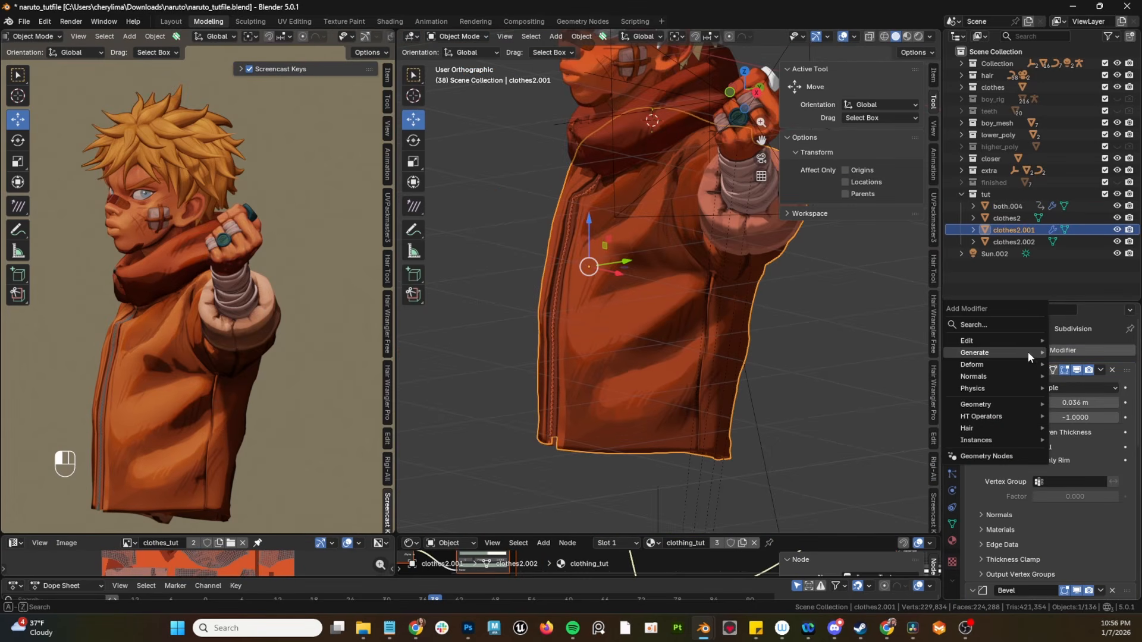
{"action": "mouse_move", "coordinate": [1008, 353]}
{"action": "left_click", "coordinate": [913, 297]}
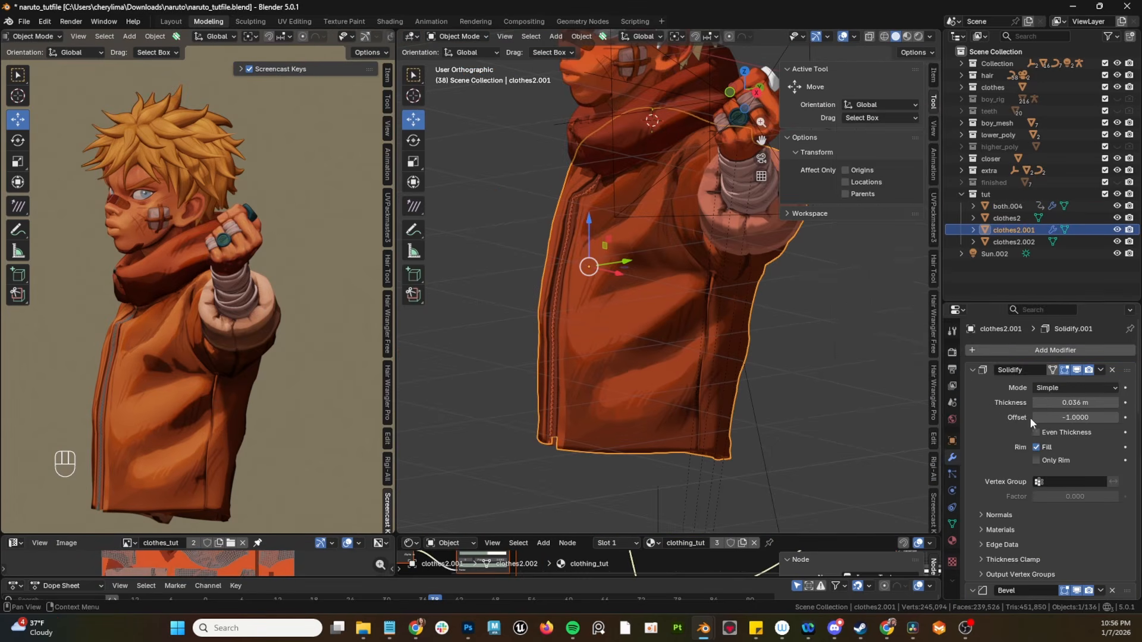
Step: Set the new Solidify modifier's material offset to 1 and flip its normals
{"action": "scroll", "coordinate": [1052, 475], "scroll_direction": "down", "scroll_amount": 12}
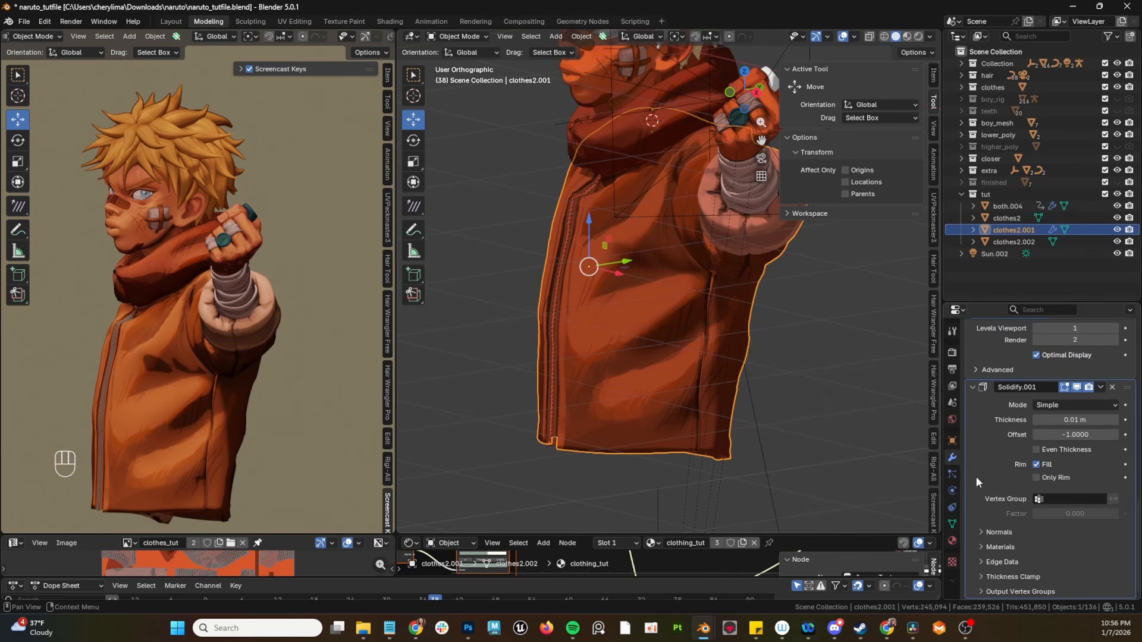
{"action": "left_click", "coordinate": [991, 547]}
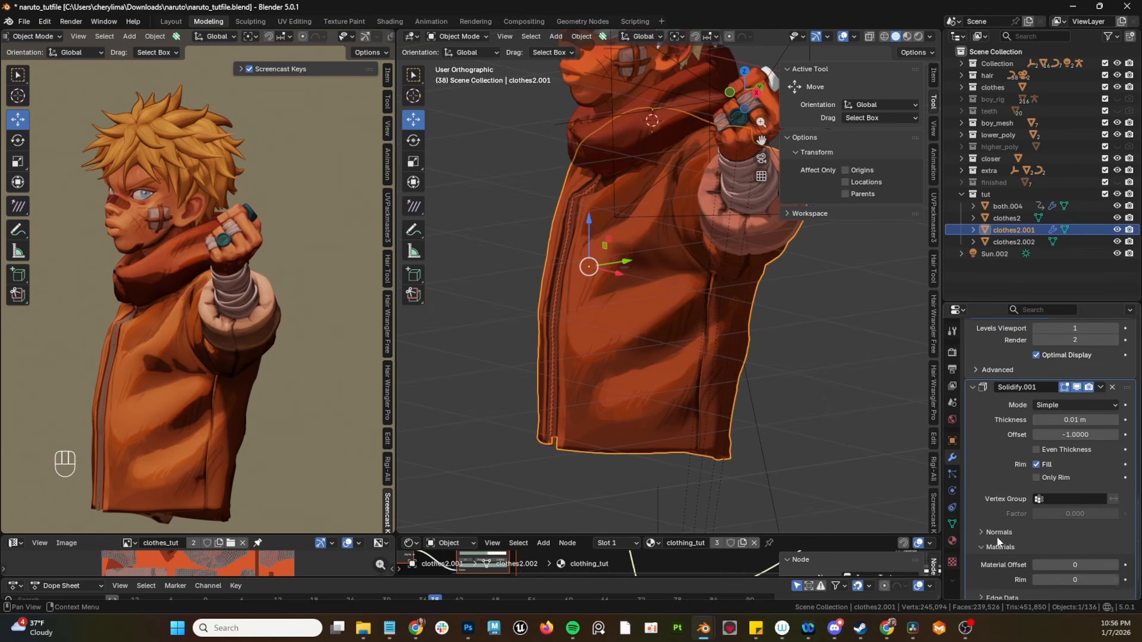
{"action": "scroll", "coordinate": [1011, 541], "scroll_direction": "down", "scroll_amount": 2}
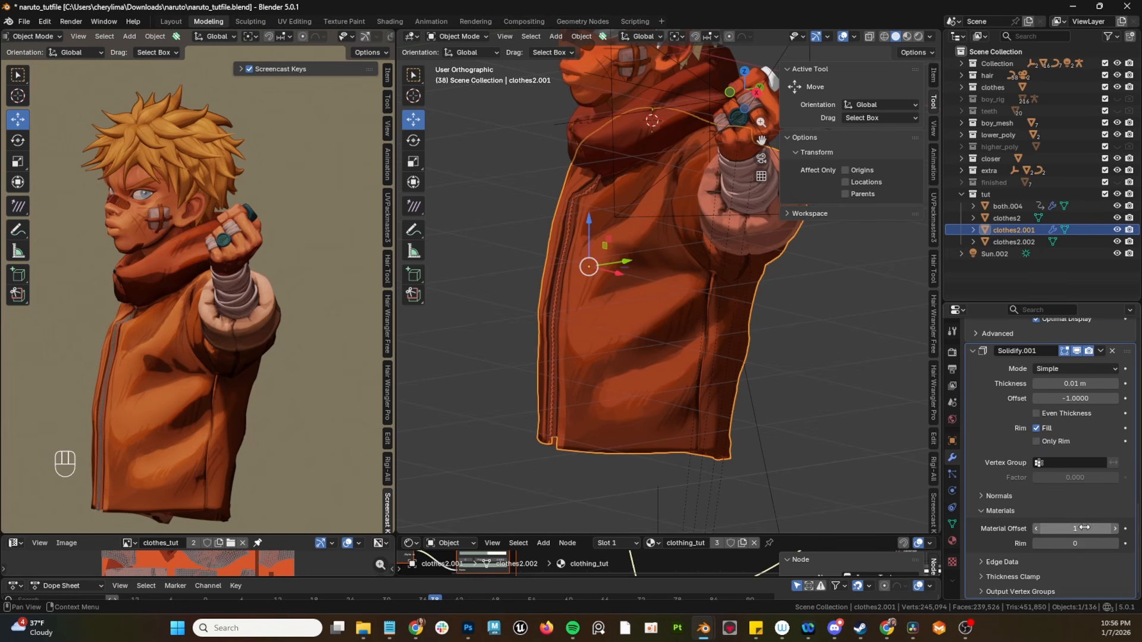
{"action": "left_click", "coordinate": [996, 497]}
{"action": "left_click", "coordinate": [1035, 514]}
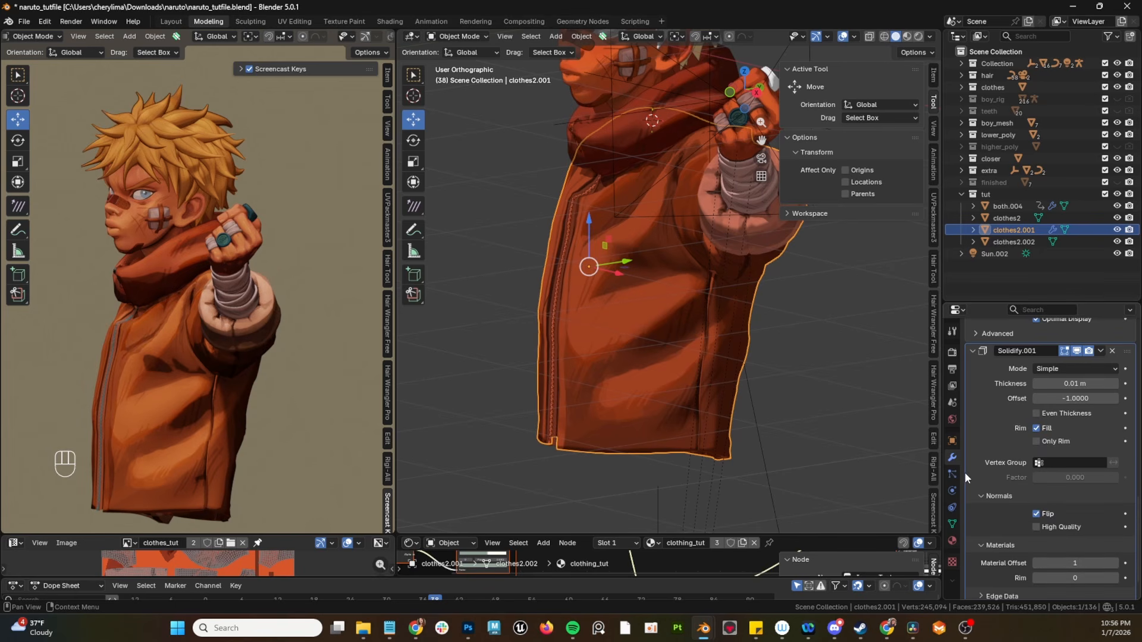
Step: Add a second material slot to the jacket and give it a new material with an Emission surface
{"action": "left_click", "coordinate": [952, 540]}
{"action": "scroll", "coordinate": [1046, 398], "scroll_direction": "up", "scroll_amount": 5}
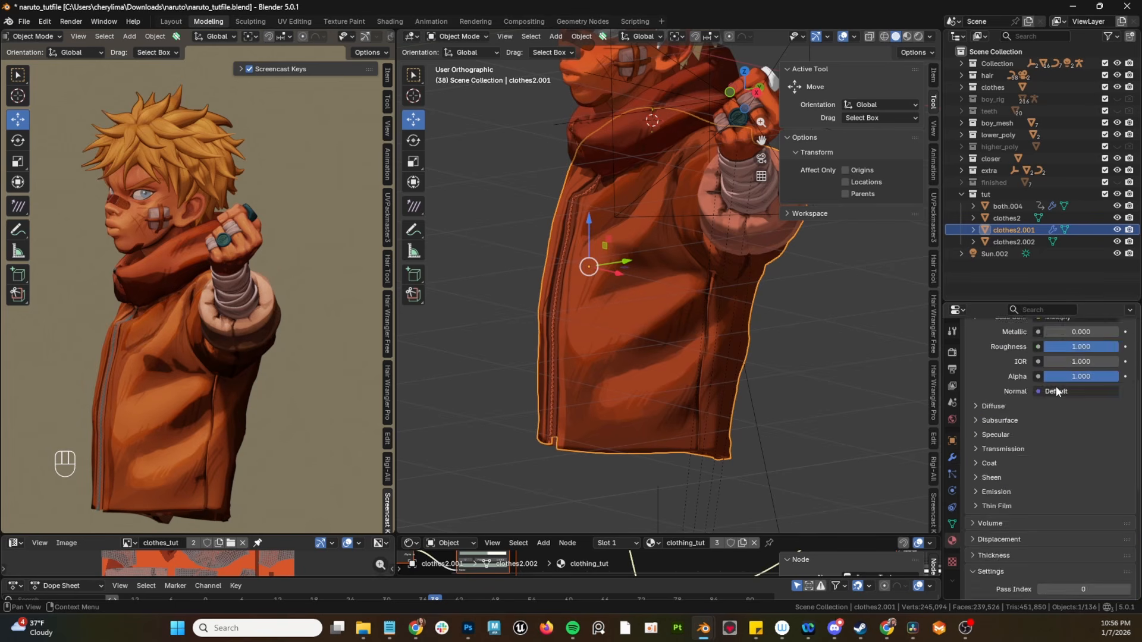
{"action": "left_click", "coordinate": [1130, 352]}
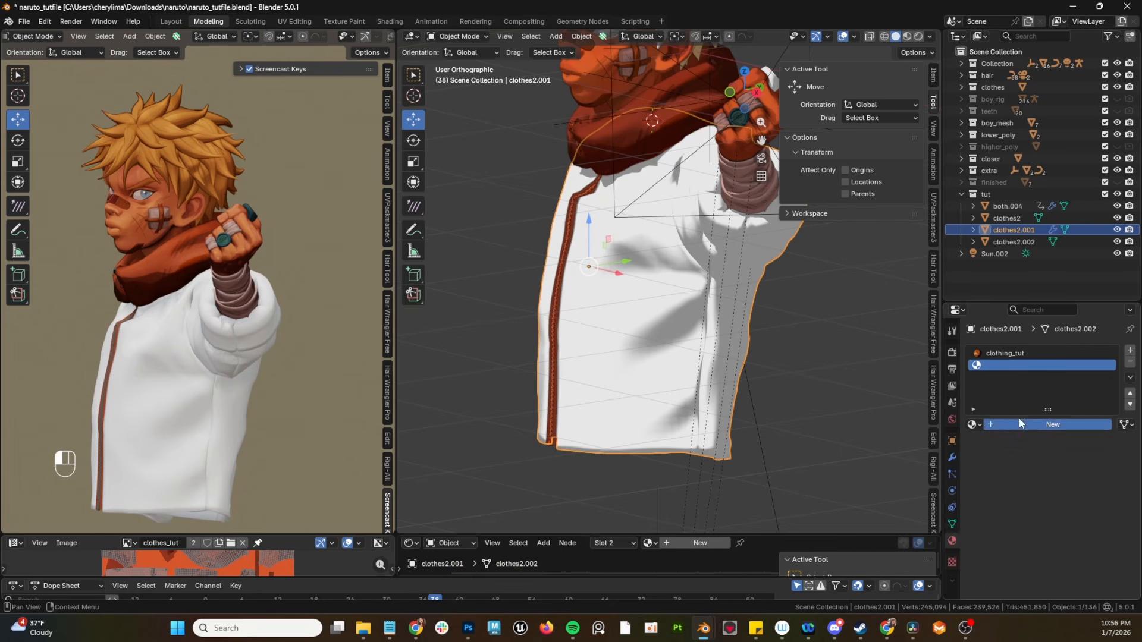
{"action": "left_click", "coordinate": [1018, 423]}
{"action": "left_click", "coordinate": [1076, 478]}
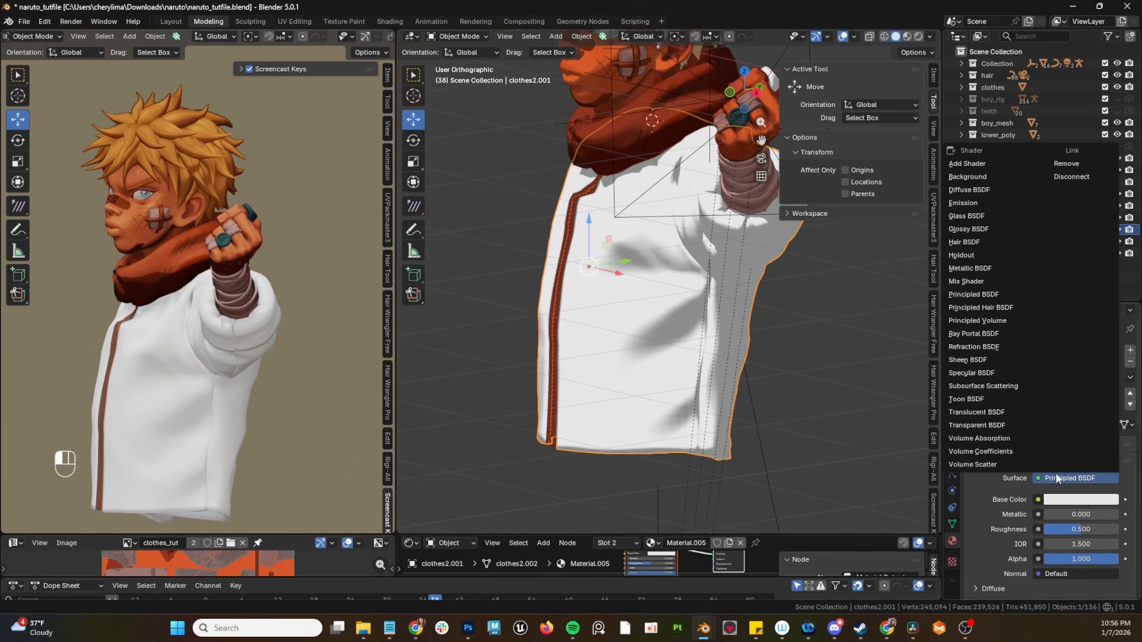
{"action": "left_click", "coordinate": [963, 202]}
Step: Set the new material's emission color to a dark reddish brown, #49241A
{"action": "left_click", "coordinate": [1081, 500]}
{"action": "left_click_drag", "start_coordinate": [1061, 376], "coordinate": [1047, 366]}
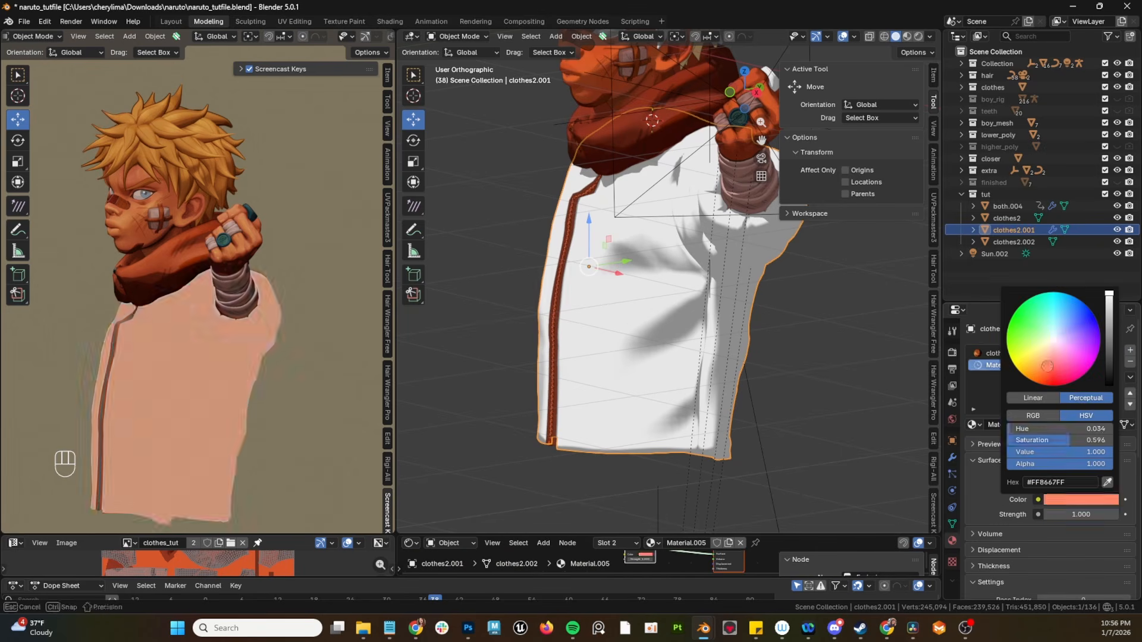
{"action": "scroll", "coordinate": [1043, 374], "scroll_direction": "down", "scroll_amount": 14}
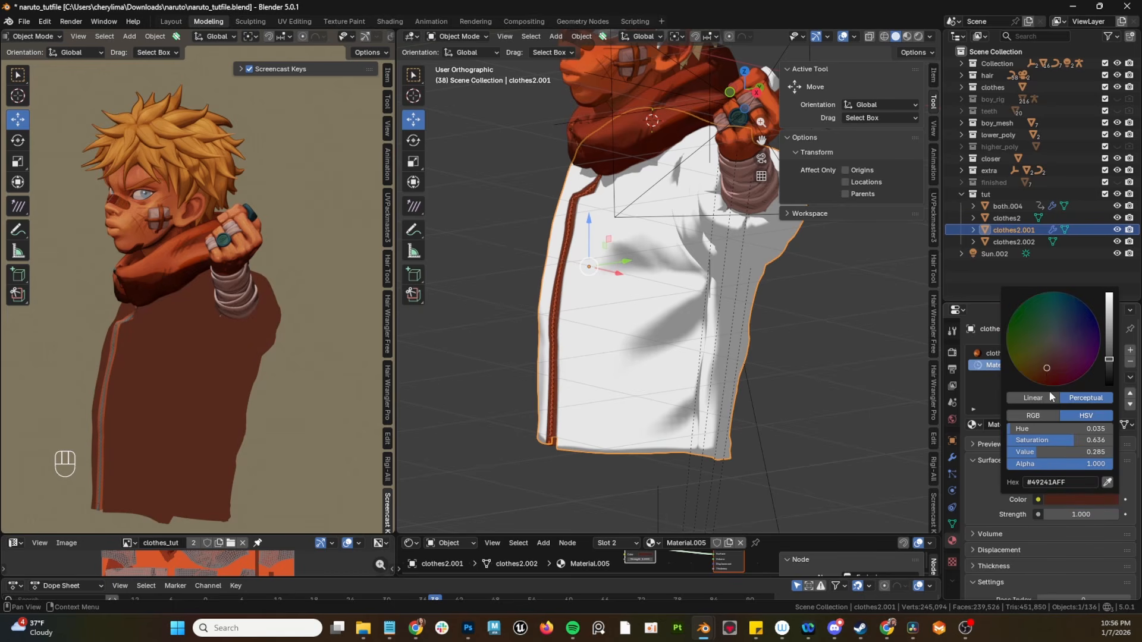
Step: Enable camera and shadow backface culling and raytraced transmission for the jacket's emission material
{"action": "scroll", "coordinate": [995, 521], "scroll_direction": "down", "scroll_amount": 7}
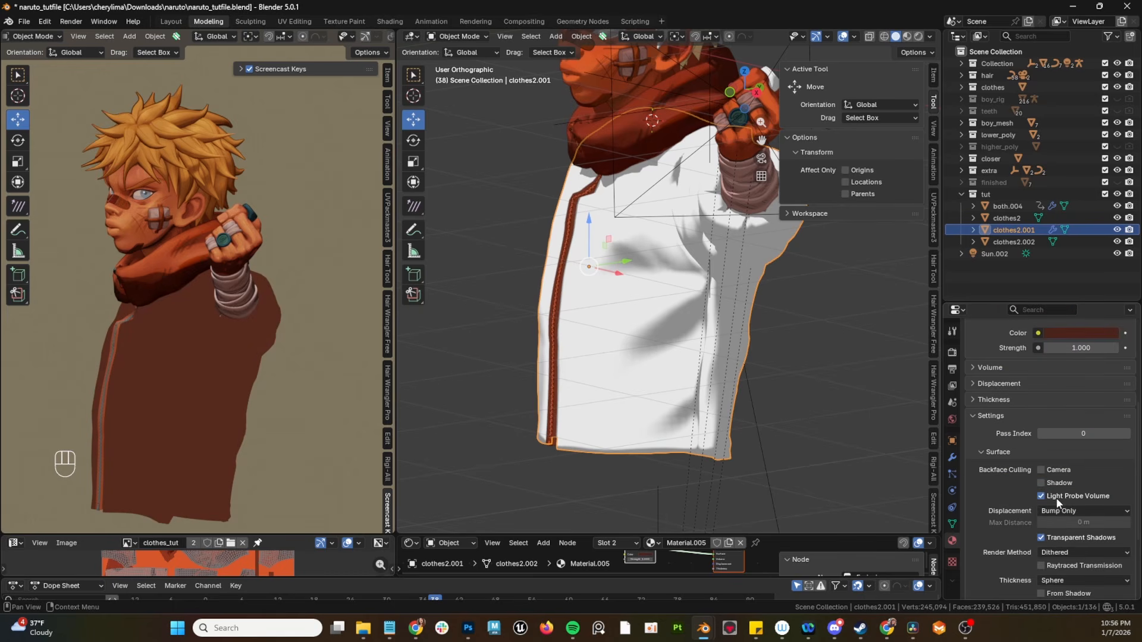
{"action": "left_click", "coordinate": [1058, 471]}
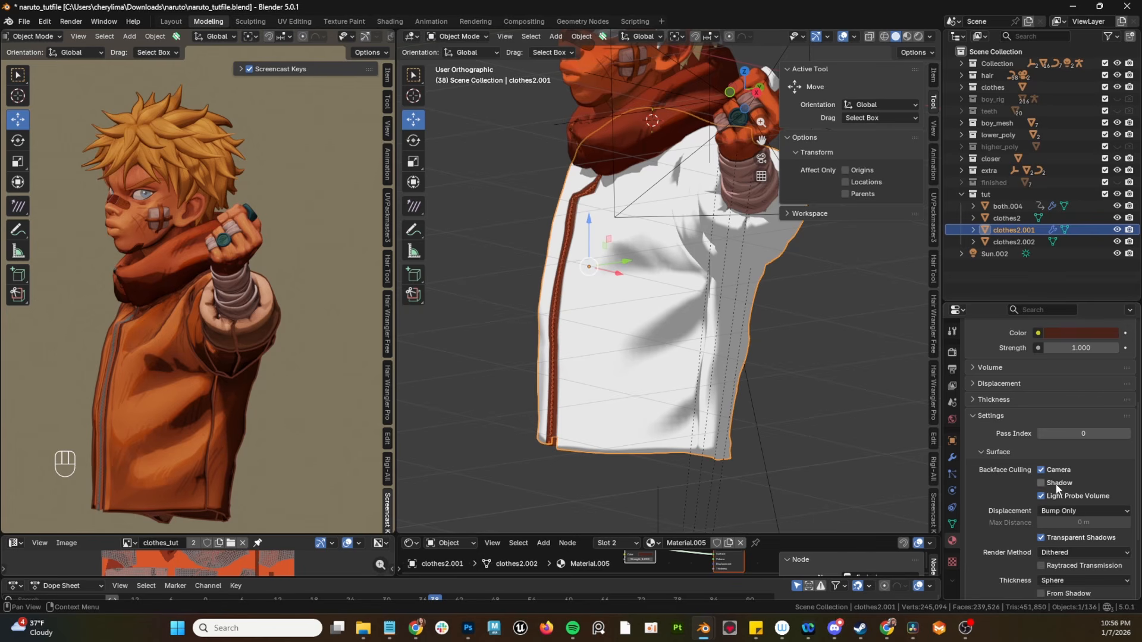
{"action": "scroll", "coordinate": [1076, 518], "scroll_direction": "down", "scroll_amount": 2}
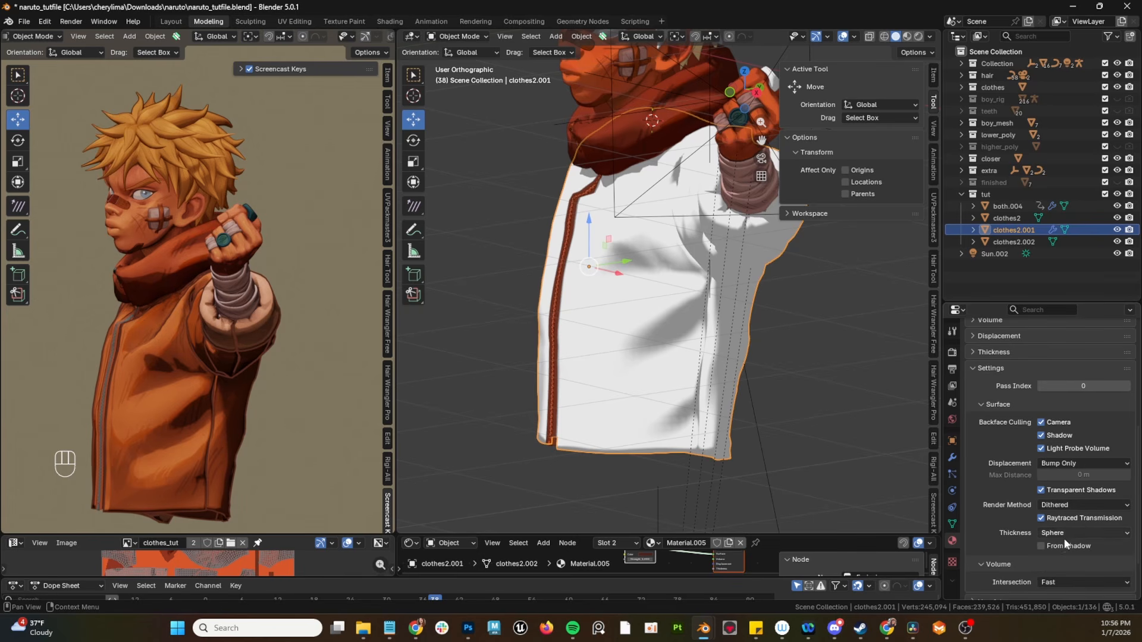
Step: Darken the jacket outline material's emission color to a near-black brown, value 0.120, and return to the jacket's modifier stack
{"action": "left_click", "coordinate": [952, 457]}
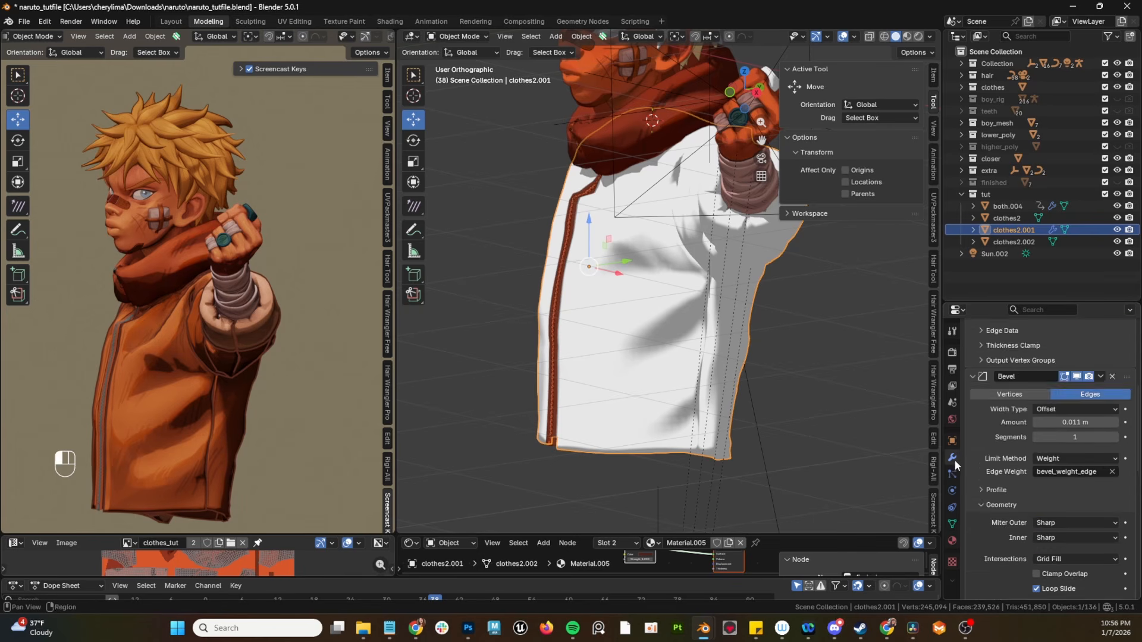
{"action": "scroll", "coordinate": [1070, 494], "scroll_direction": "down", "scroll_amount": 5}
{"action": "scroll", "coordinate": [1073, 498], "scroll_direction": "down", "scroll_amount": 5}
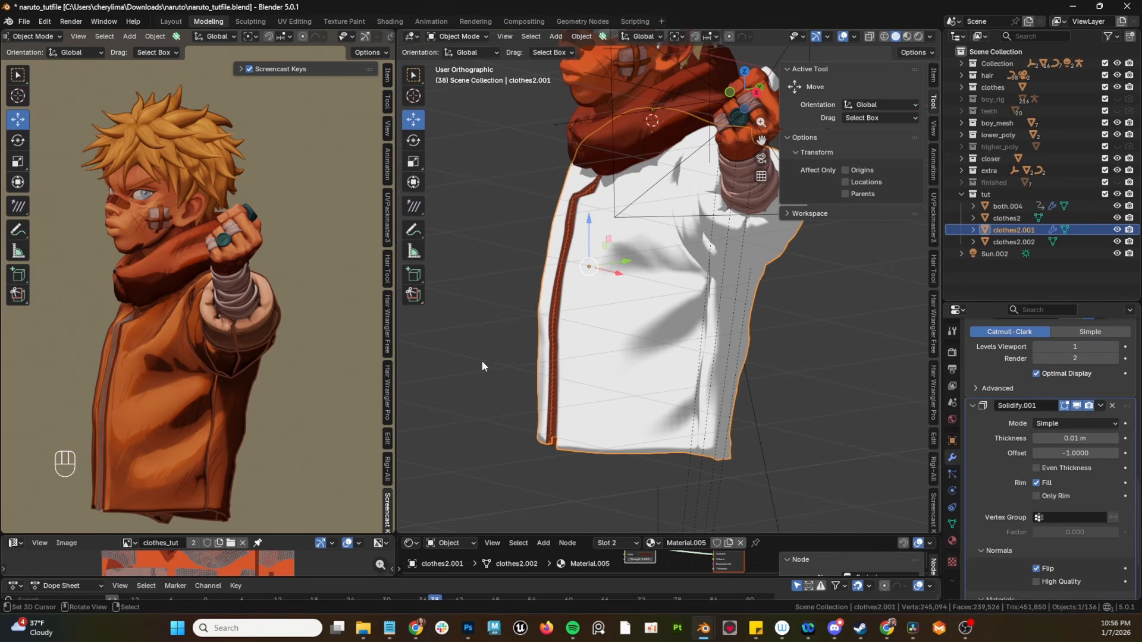
{"action": "left_click", "coordinate": [951, 540]}
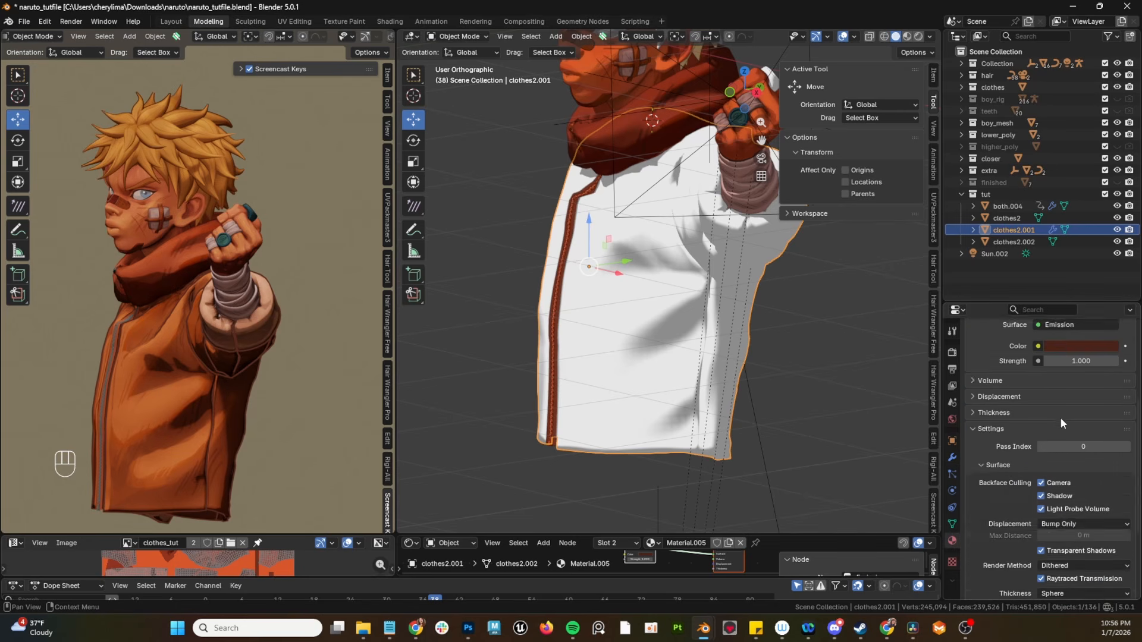
{"action": "left_click", "coordinate": [1080, 465]}
{"action": "left_click_drag", "start_coordinate": [1112, 414], "coordinate": [1070, 414]}
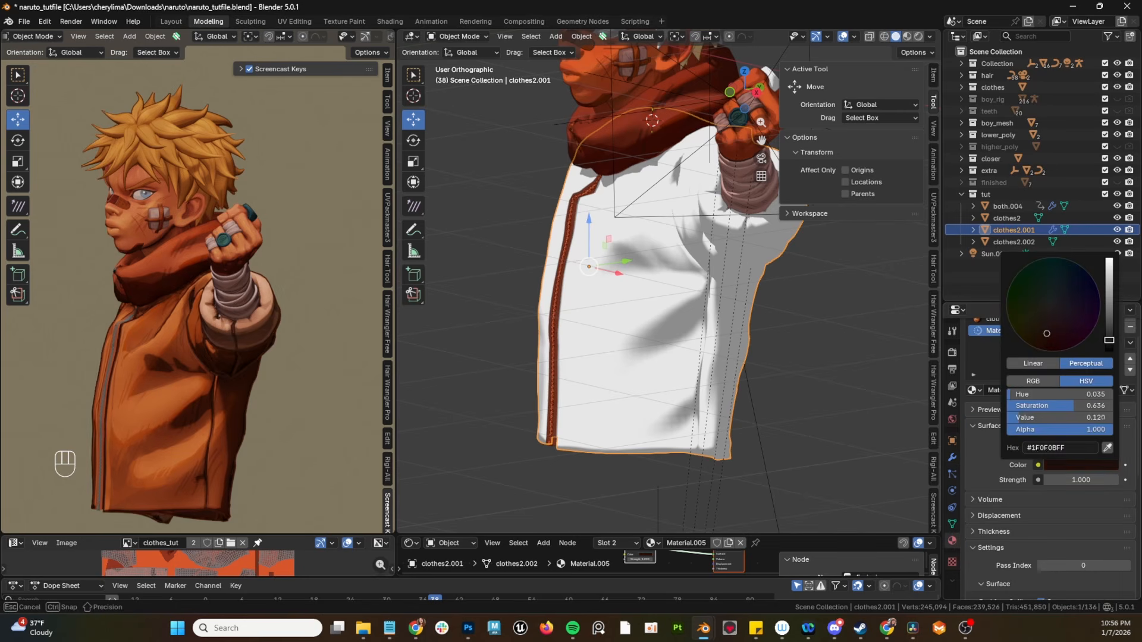
{"action": "left_click", "coordinate": [951, 457]}
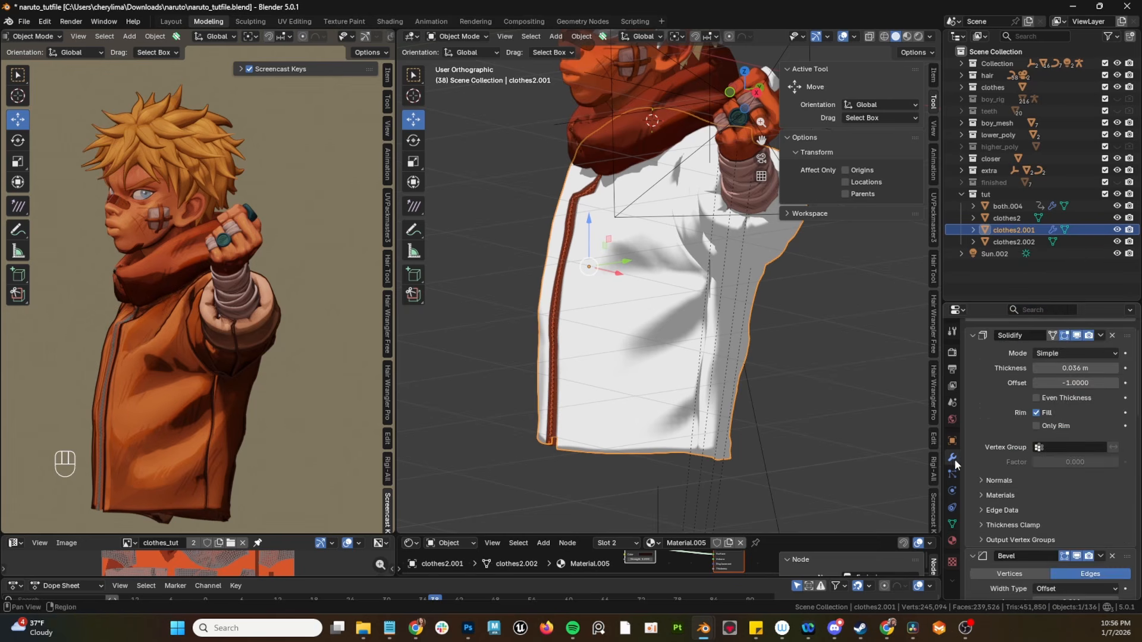
Step: Set the thickness of the jacket's outline Solidify modifier to -0.008 m and save the file
{"action": "scroll", "coordinate": [1041, 493], "scroll_direction": "down", "scroll_amount": 5}
{"action": "scroll", "coordinate": [1072, 456], "scroll_direction": "up", "scroll_amount": 4}
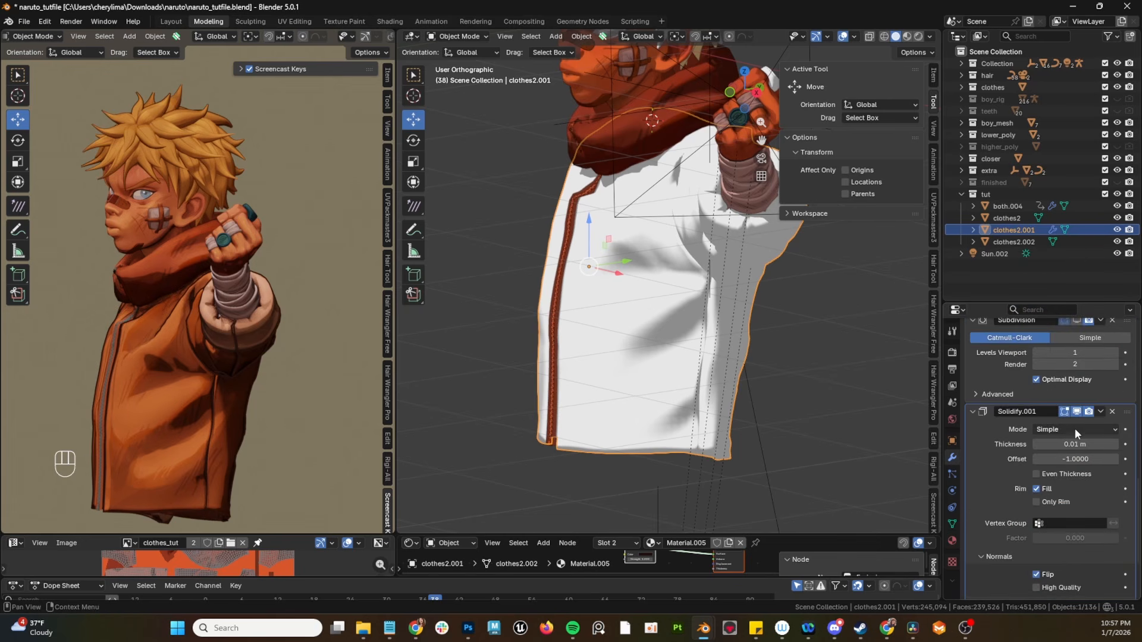
{"action": "mouse_move", "coordinate": [1076, 444]}
{"action": "left_mouse_down", "text": "shift"}
{"action": "mouse_move", "coordinate": [1043, 444]}
{"action": "mouse_move", "coordinate": [1063, 429]}
{"action": "left_mouse_up", "text": "shift"}
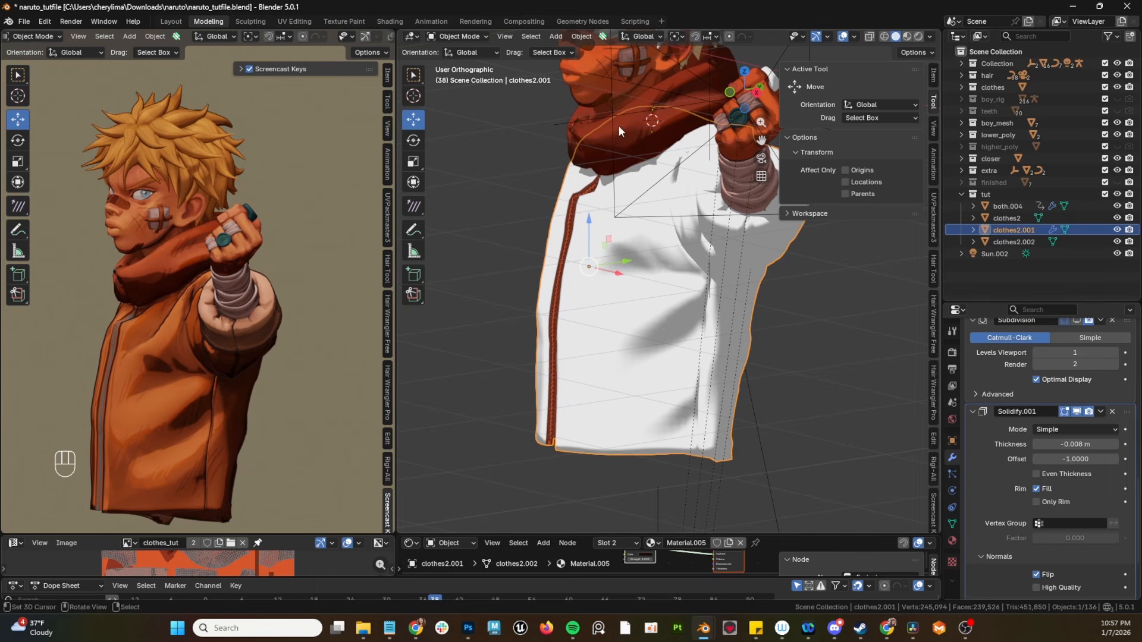
{"action": "scroll", "coordinate": [1098, 388], "scroll_direction": "up", "scroll_amount": 3}
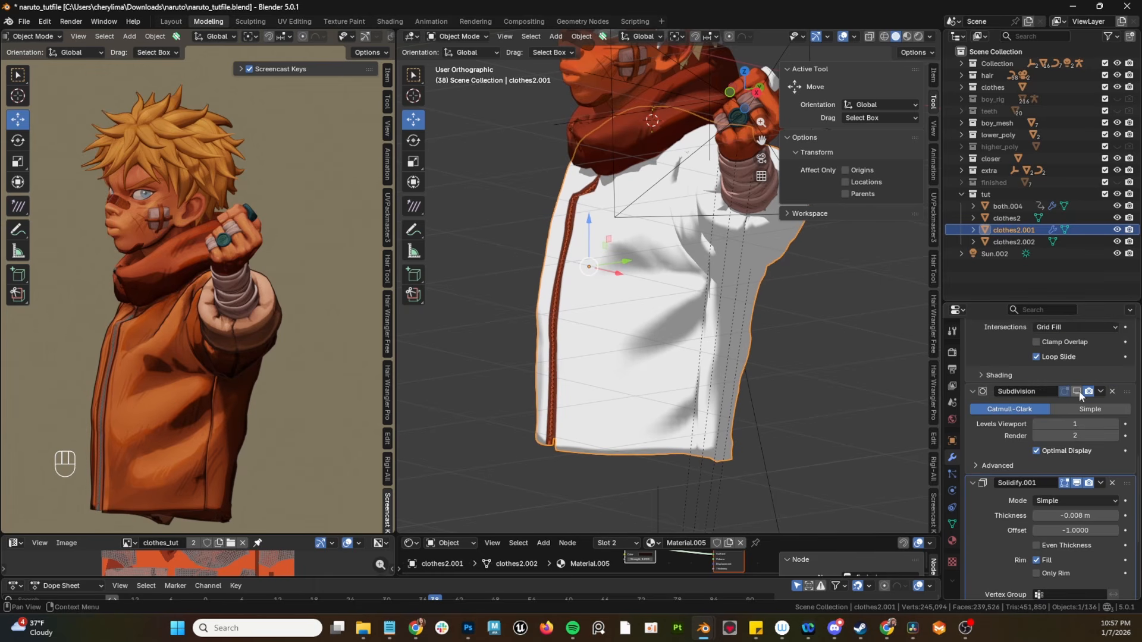
{"action": "key", "text": "ctrl+s"}
Step: Add a second Solidify modifier to the dark red collar around the character's neck
{"action": "middle_click_drag", "start_coordinate": [684, 234], "coordinate": [649, 230]}
{"action": "left_click", "coordinate": [649, 229]}
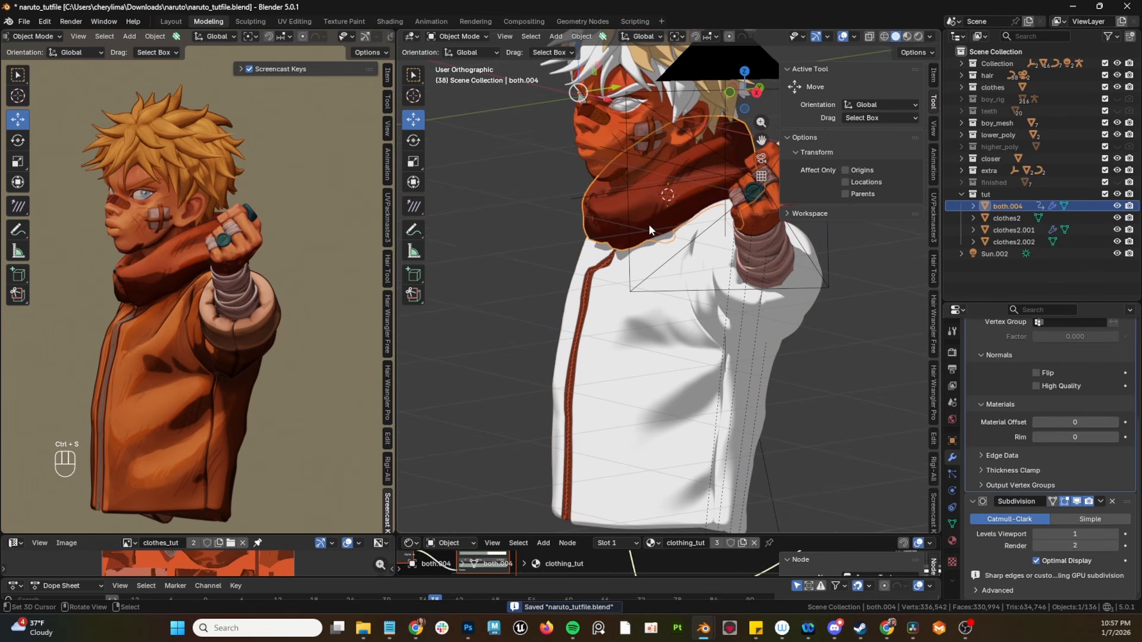
{"action": "scroll", "coordinate": [1043, 397], "scroll_direction": "up", "scroll_amount": 6}
{"action": "left_click", "coordinate": [1042, 333]}
{"action": "mouse_move", "coordinate": [995, 351]}
{"action": "left_click", "coordinate": [882, 290]}
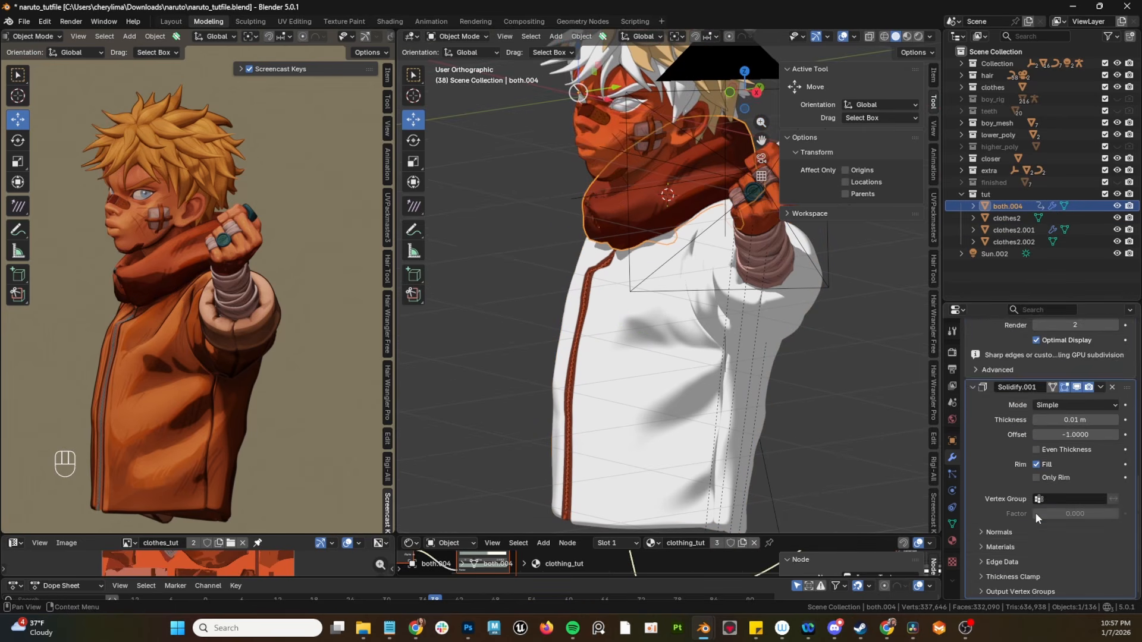
Step: Flip the normals in the collar's second Solidify modifier and expand its material settings
{"action": "left_click", "coordinate": [1033, 532]}
{"action": "left_click", "coordinate": [1036, 550]}
{"action": "left_click", "coordinate": [1000, 581]}
{"action": "scroll", "coordinate": [1035, 464], "scroll_direction": "down", "scroll_amount": 3}
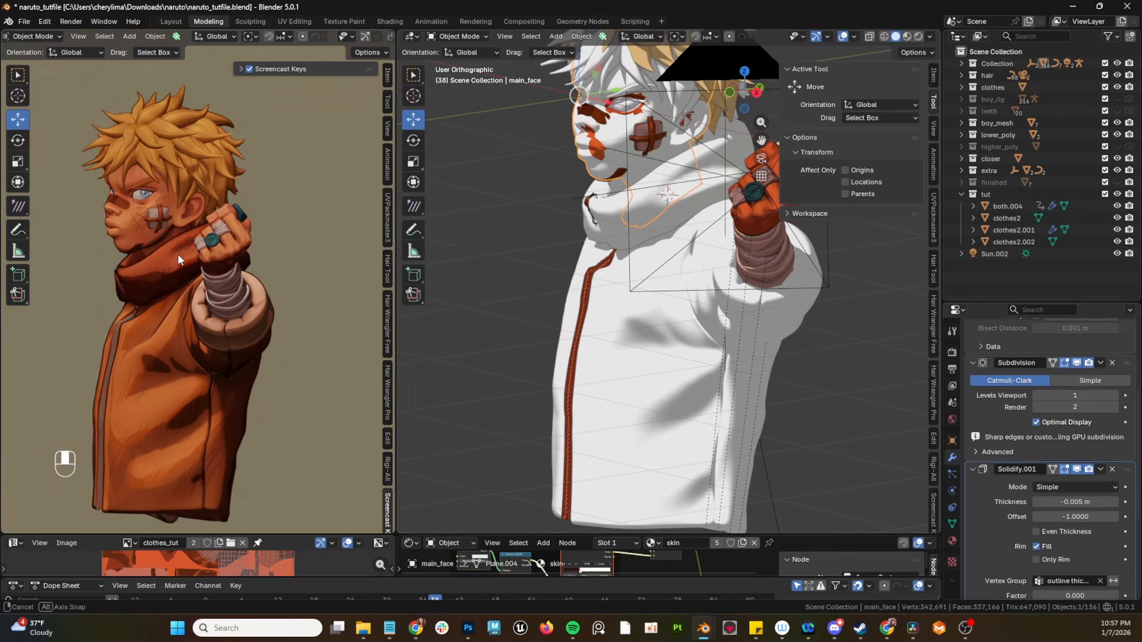
Step: Examine the outlines on the shaded character from a different angle and at several distances
{"action": "middle_click_drag", "start_coordinate": [177, 255], "coordinate": [202, 215]}
{"action": "scroll", "coordinate": [185, 258], "scroll_direction": "up", "scroll_amount": 2}
{"action": "scroll", "coordinate": [184, 256], "scroll_direction": "down", "scroll_amount": 3}
{"action": "scroll", "coordinate": [210, 231], "scroll_direction": "up", "scroll_amount": 2}
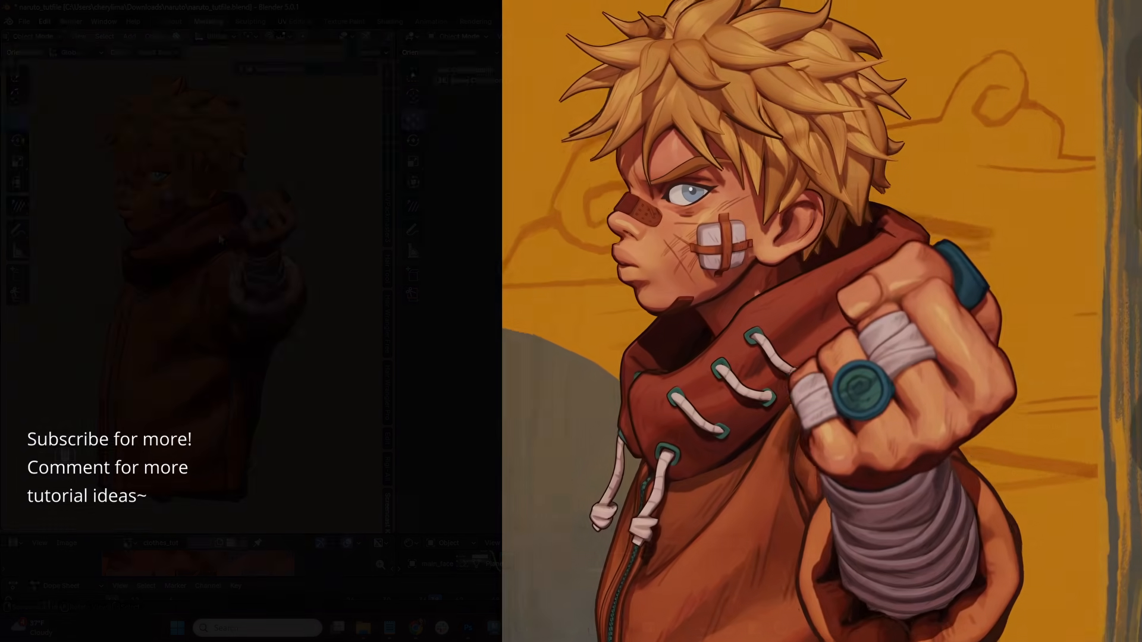